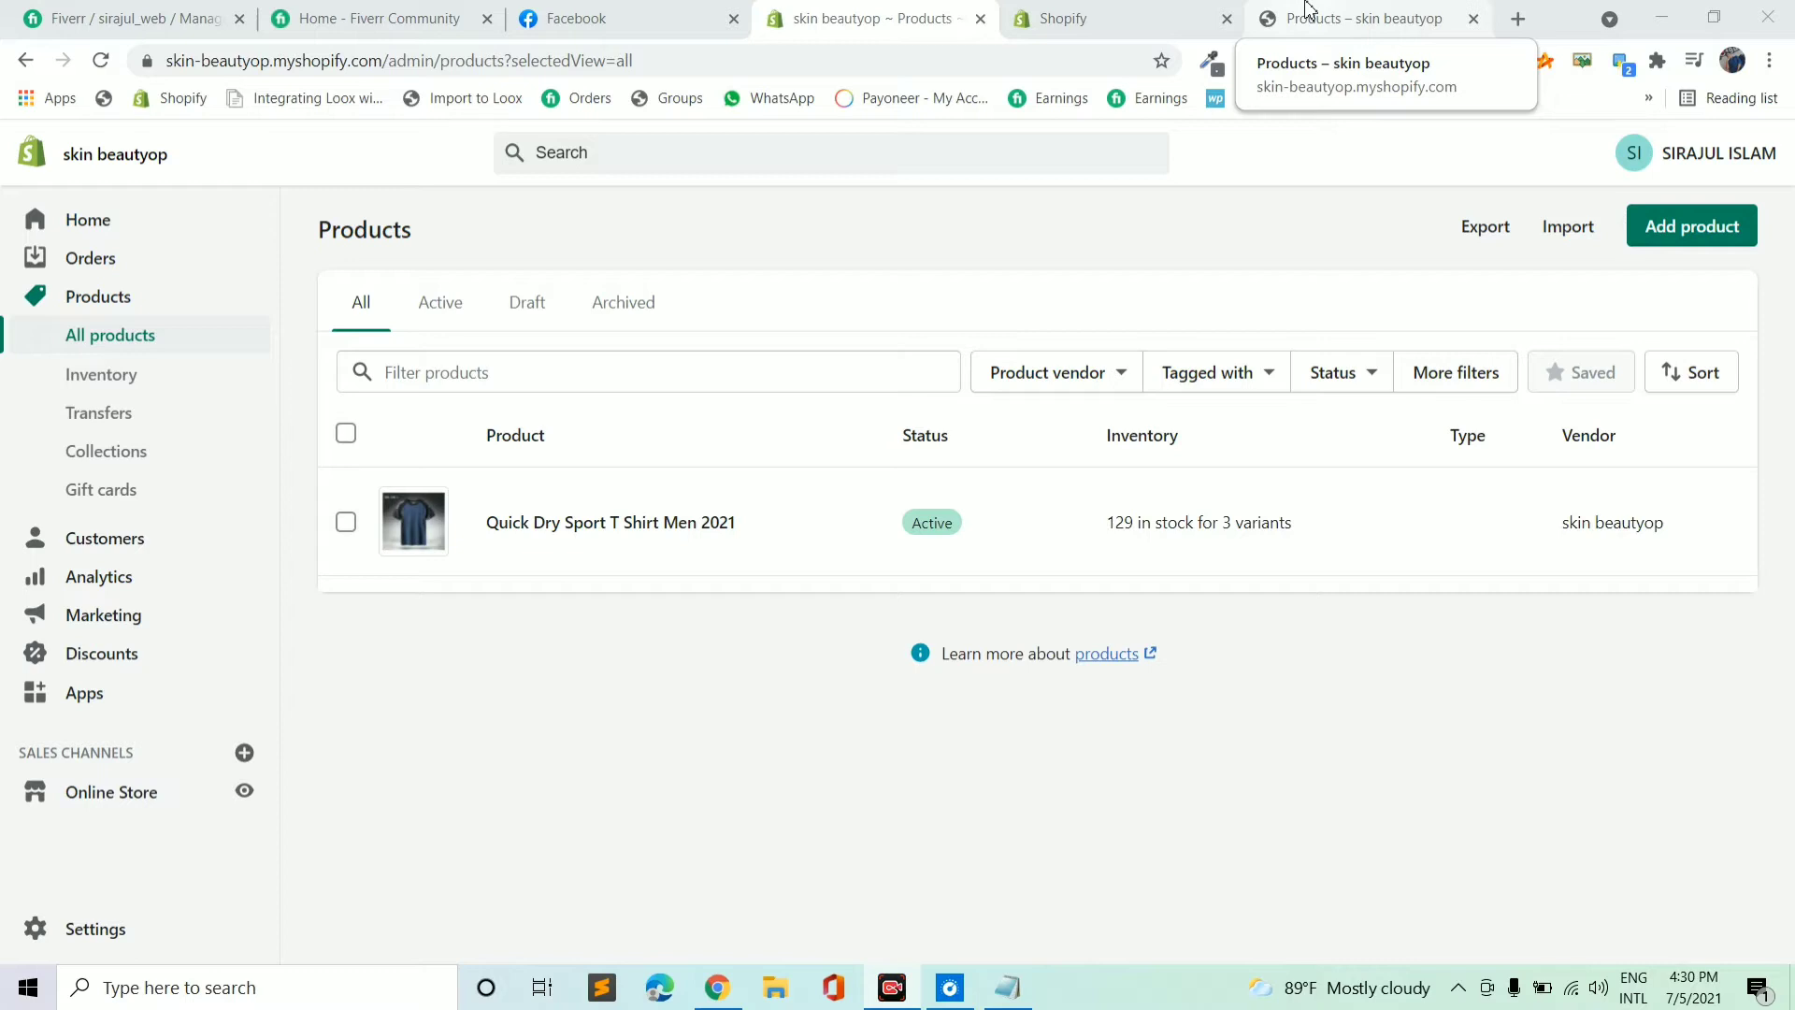
Open the reference store pladenluxurywatch.myshopify.com in a new browser tab.
click(1324, 7)
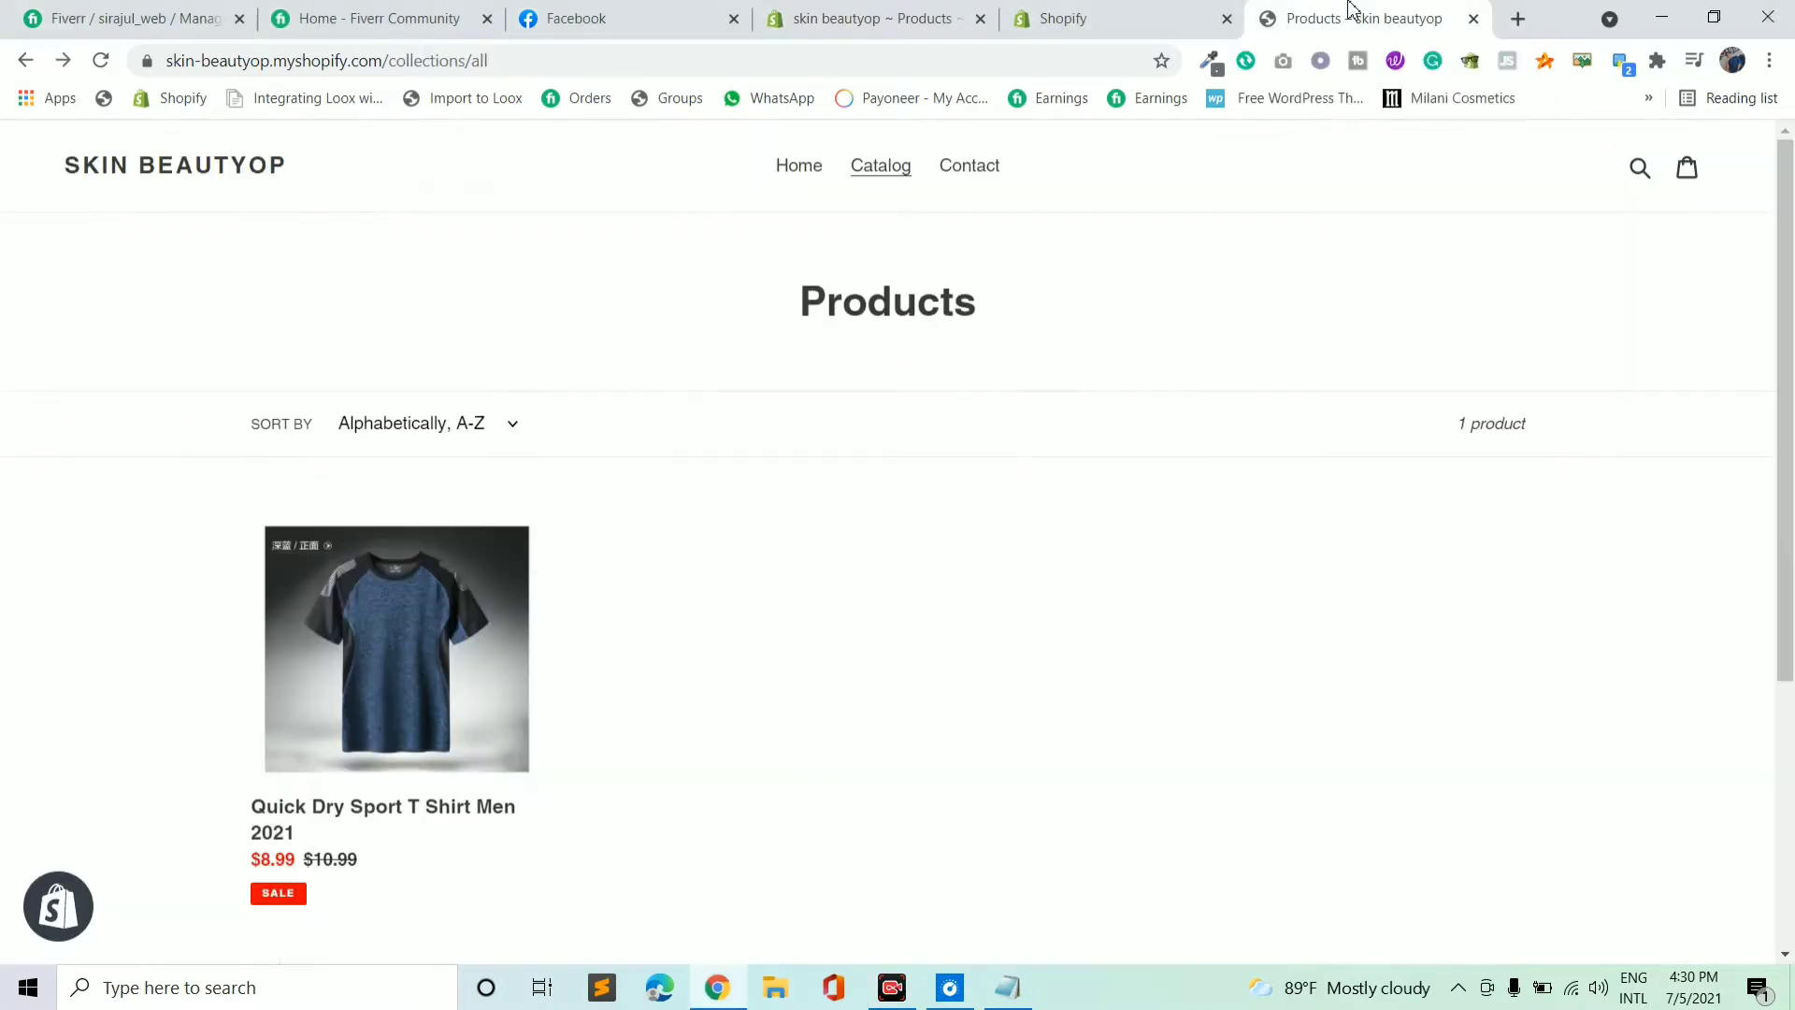
click(1518, 19)
text(pladenluxurywatch.myshopify.com)
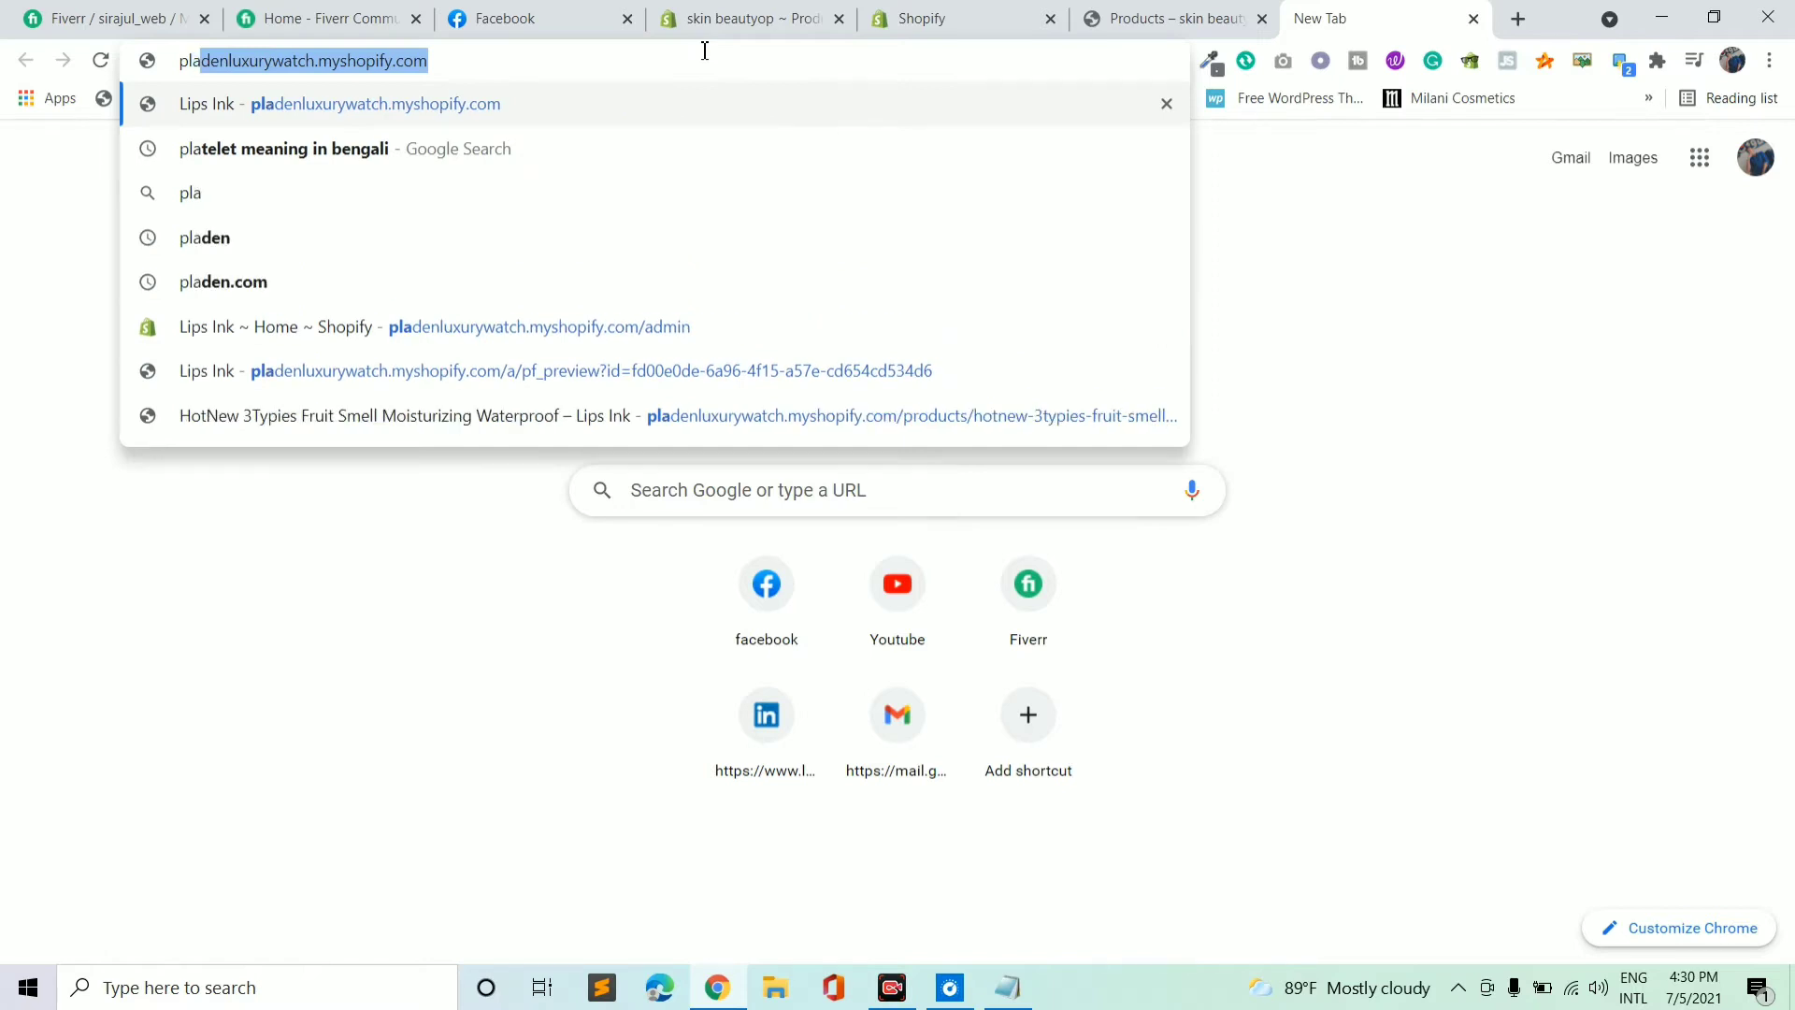
key(Return)
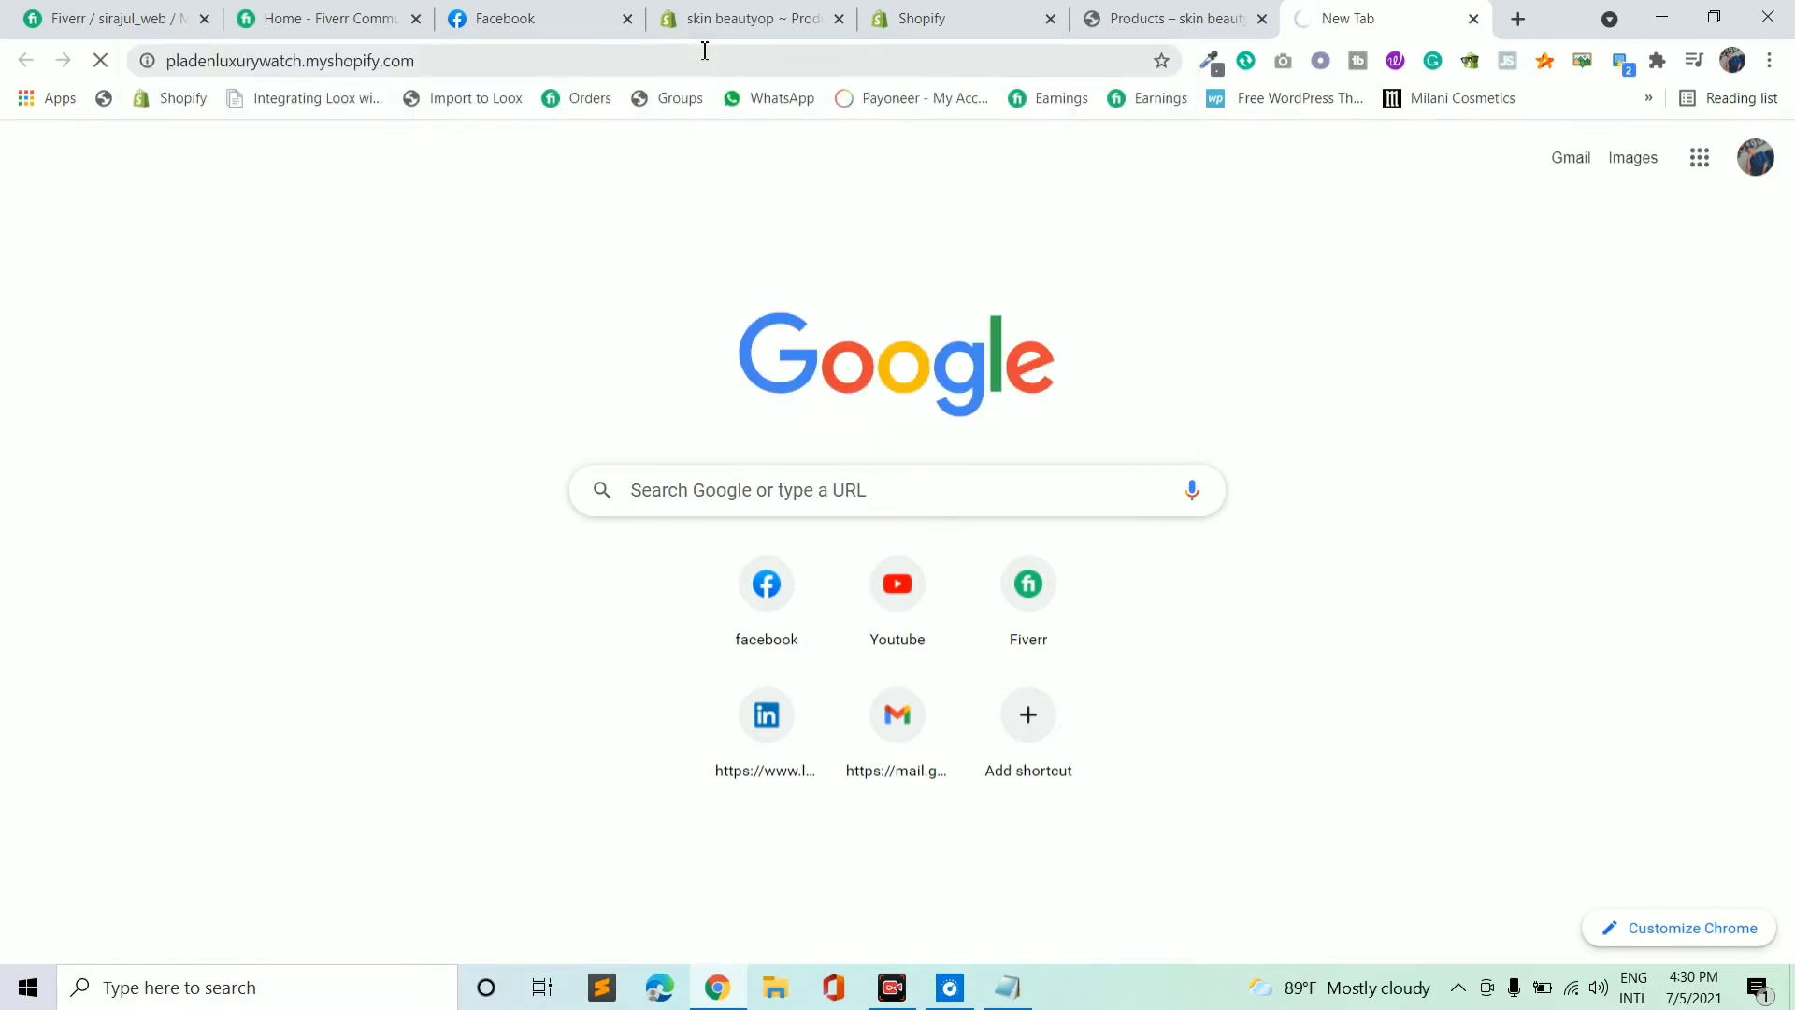
Open the Matte Lip Gloss Tint Moisturizing Waterproof product page from the homepage and dismiss the free trial notice.
scroll(699, 327, down, 1)
scroll(698, 327, down, 15)
scroll(697, 327, down, 12)
scroll(776, 405, up, 4)
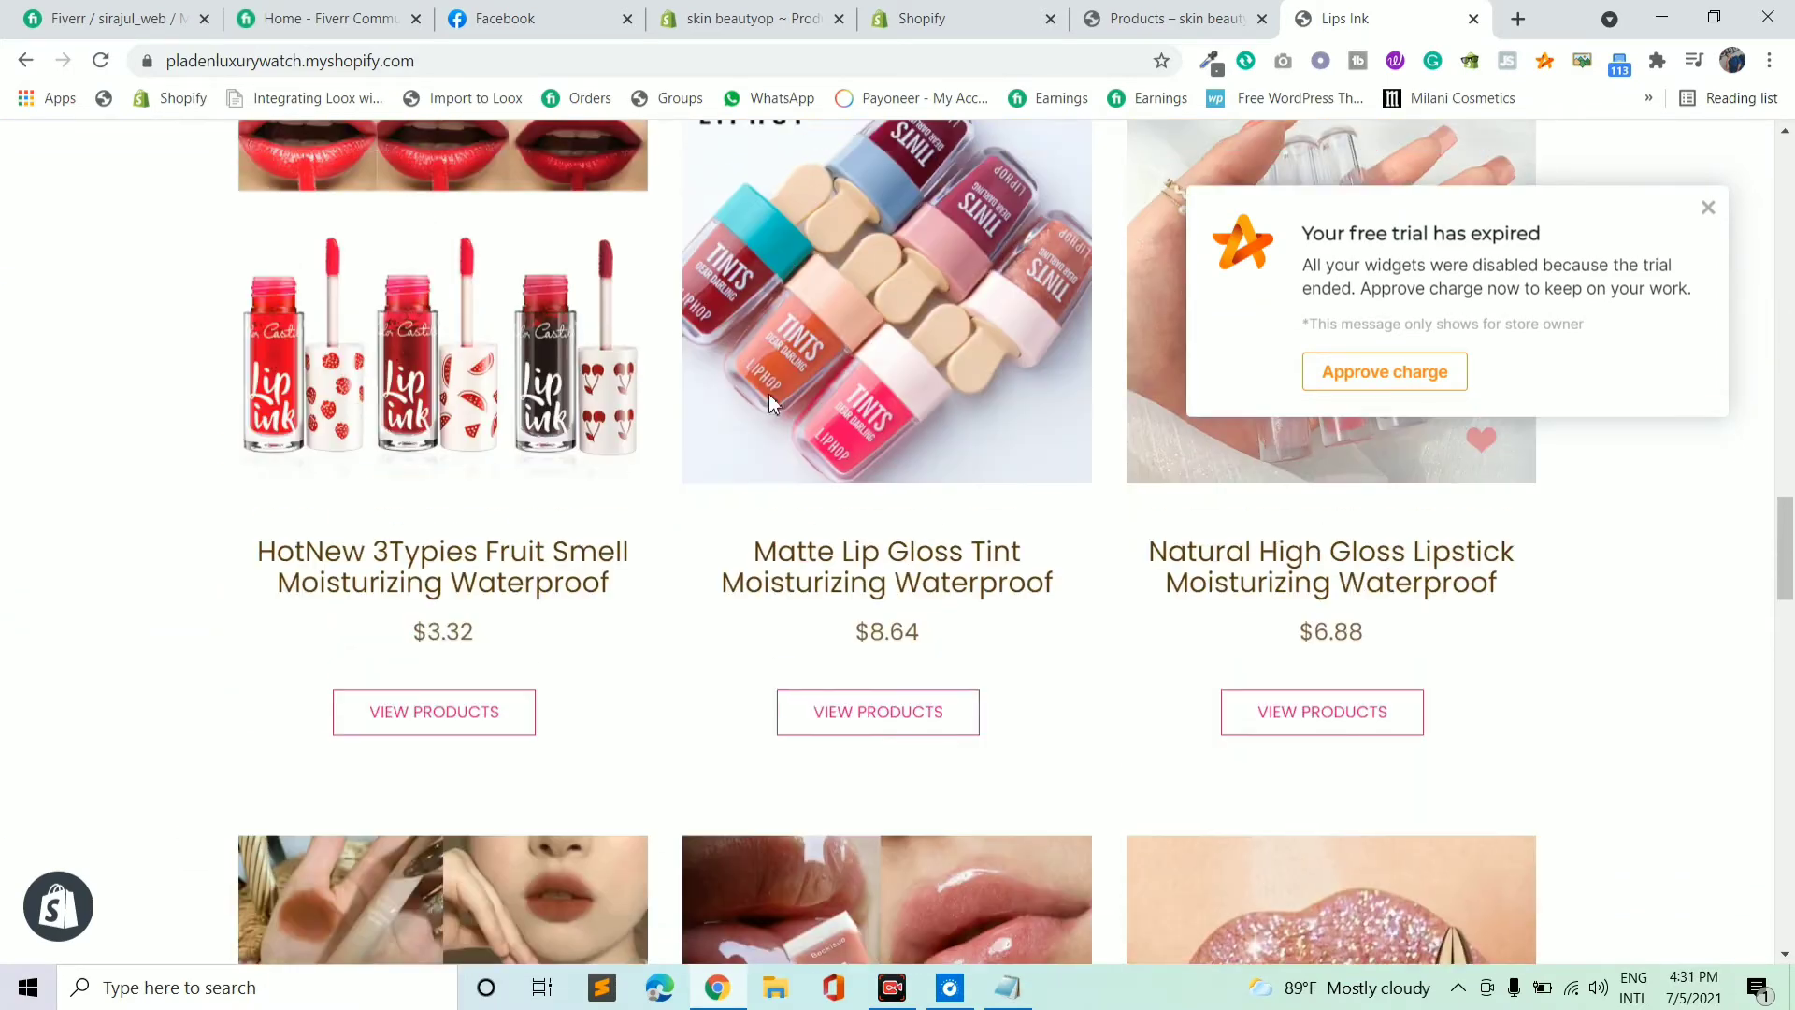
click(830, 727)
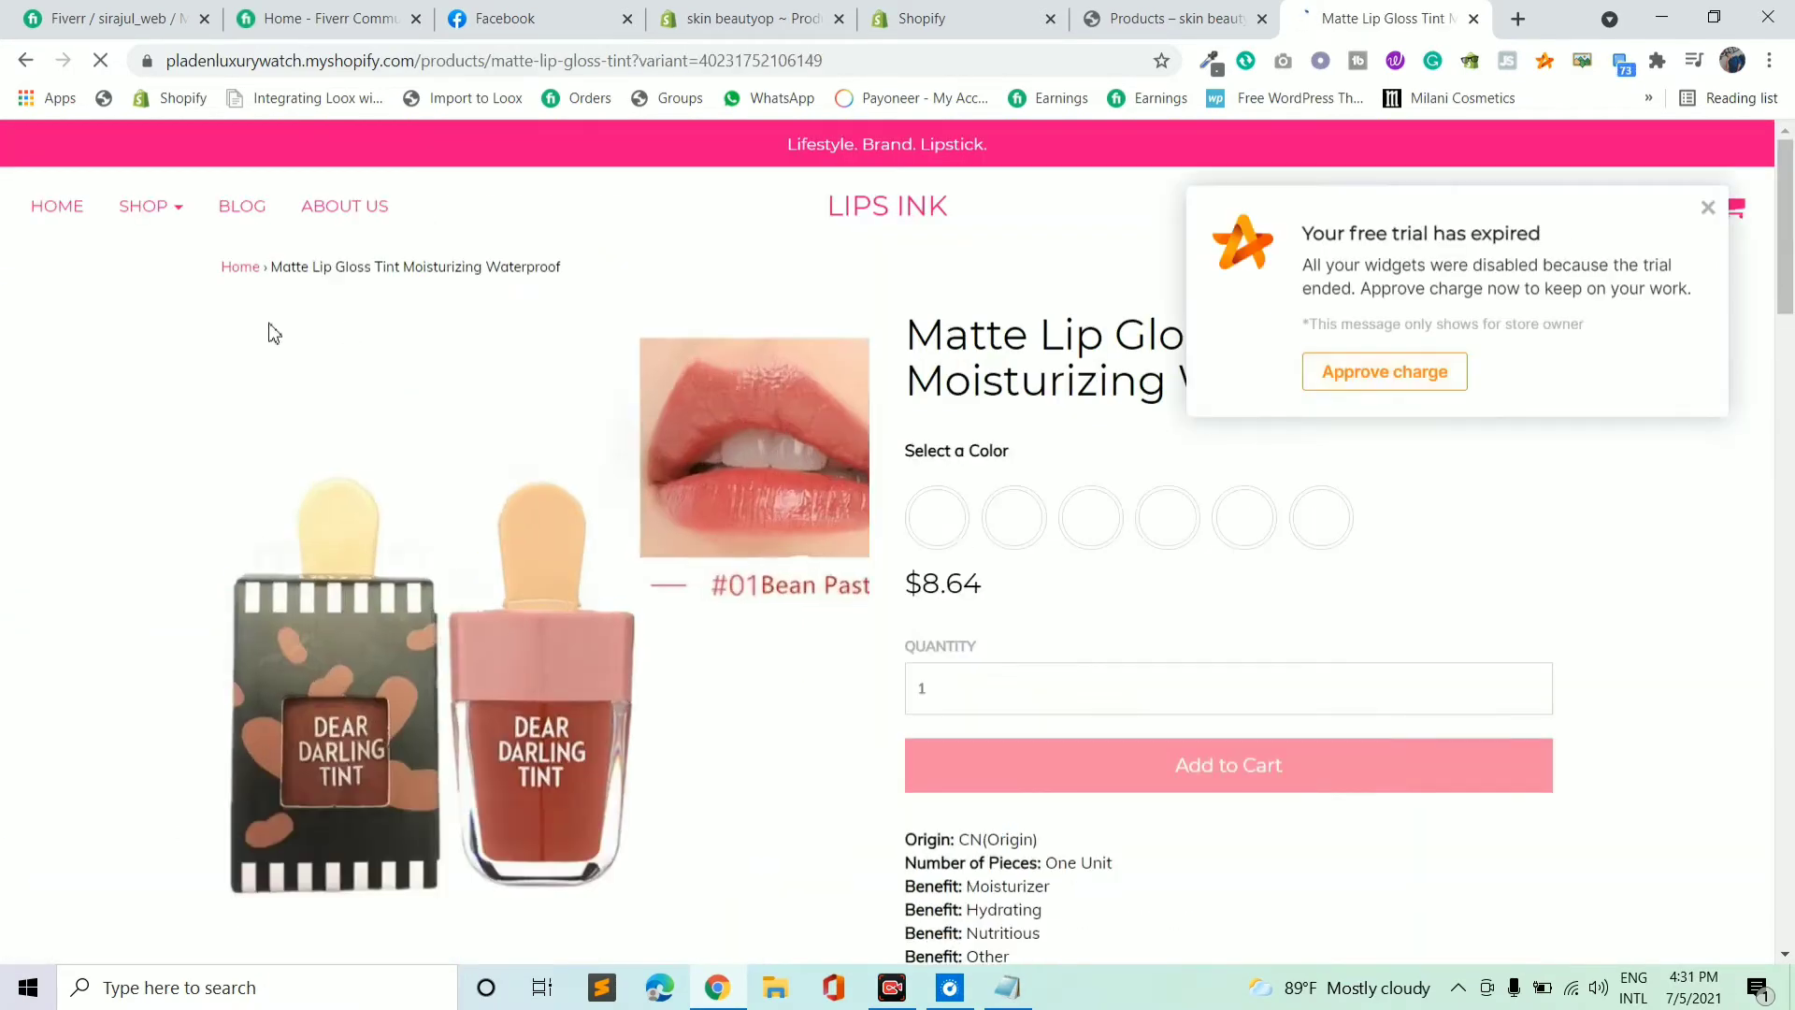
click(1707, 208)
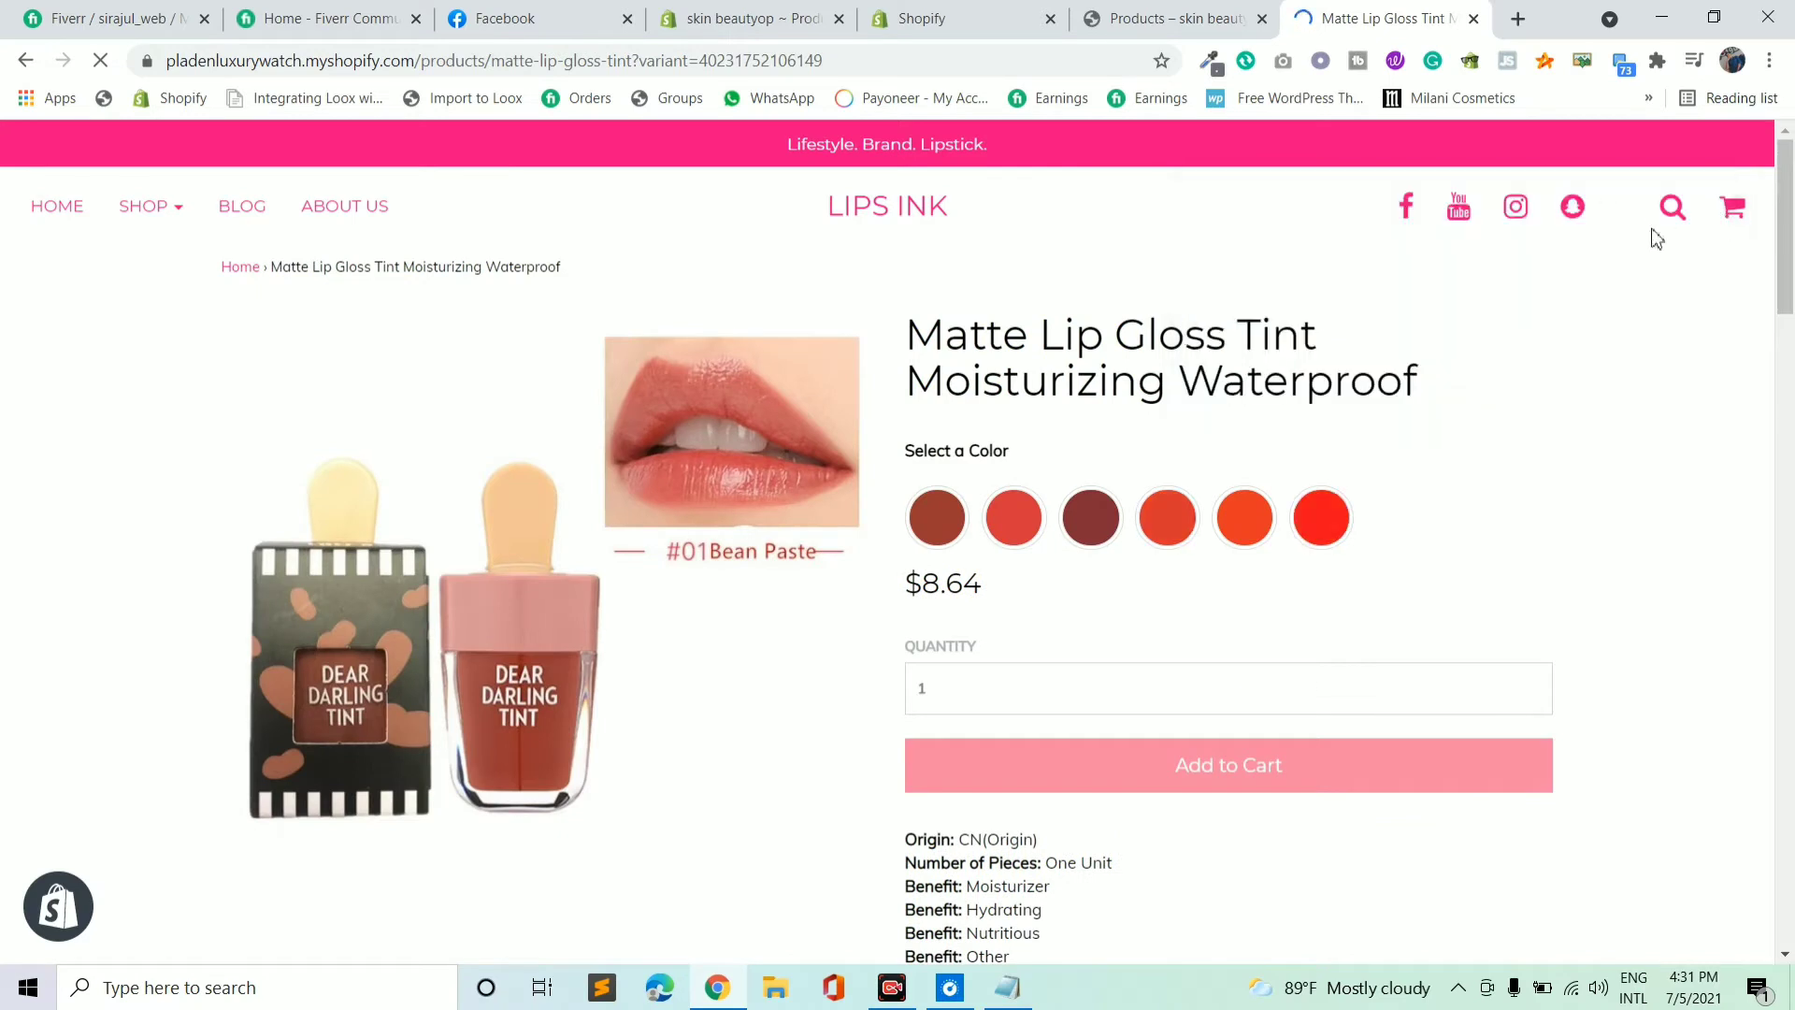
Preview the lip gloss variants by selecting its different color swatches one after another.
click(1010, 511)
click(1167, 517)
click(1321, 516)
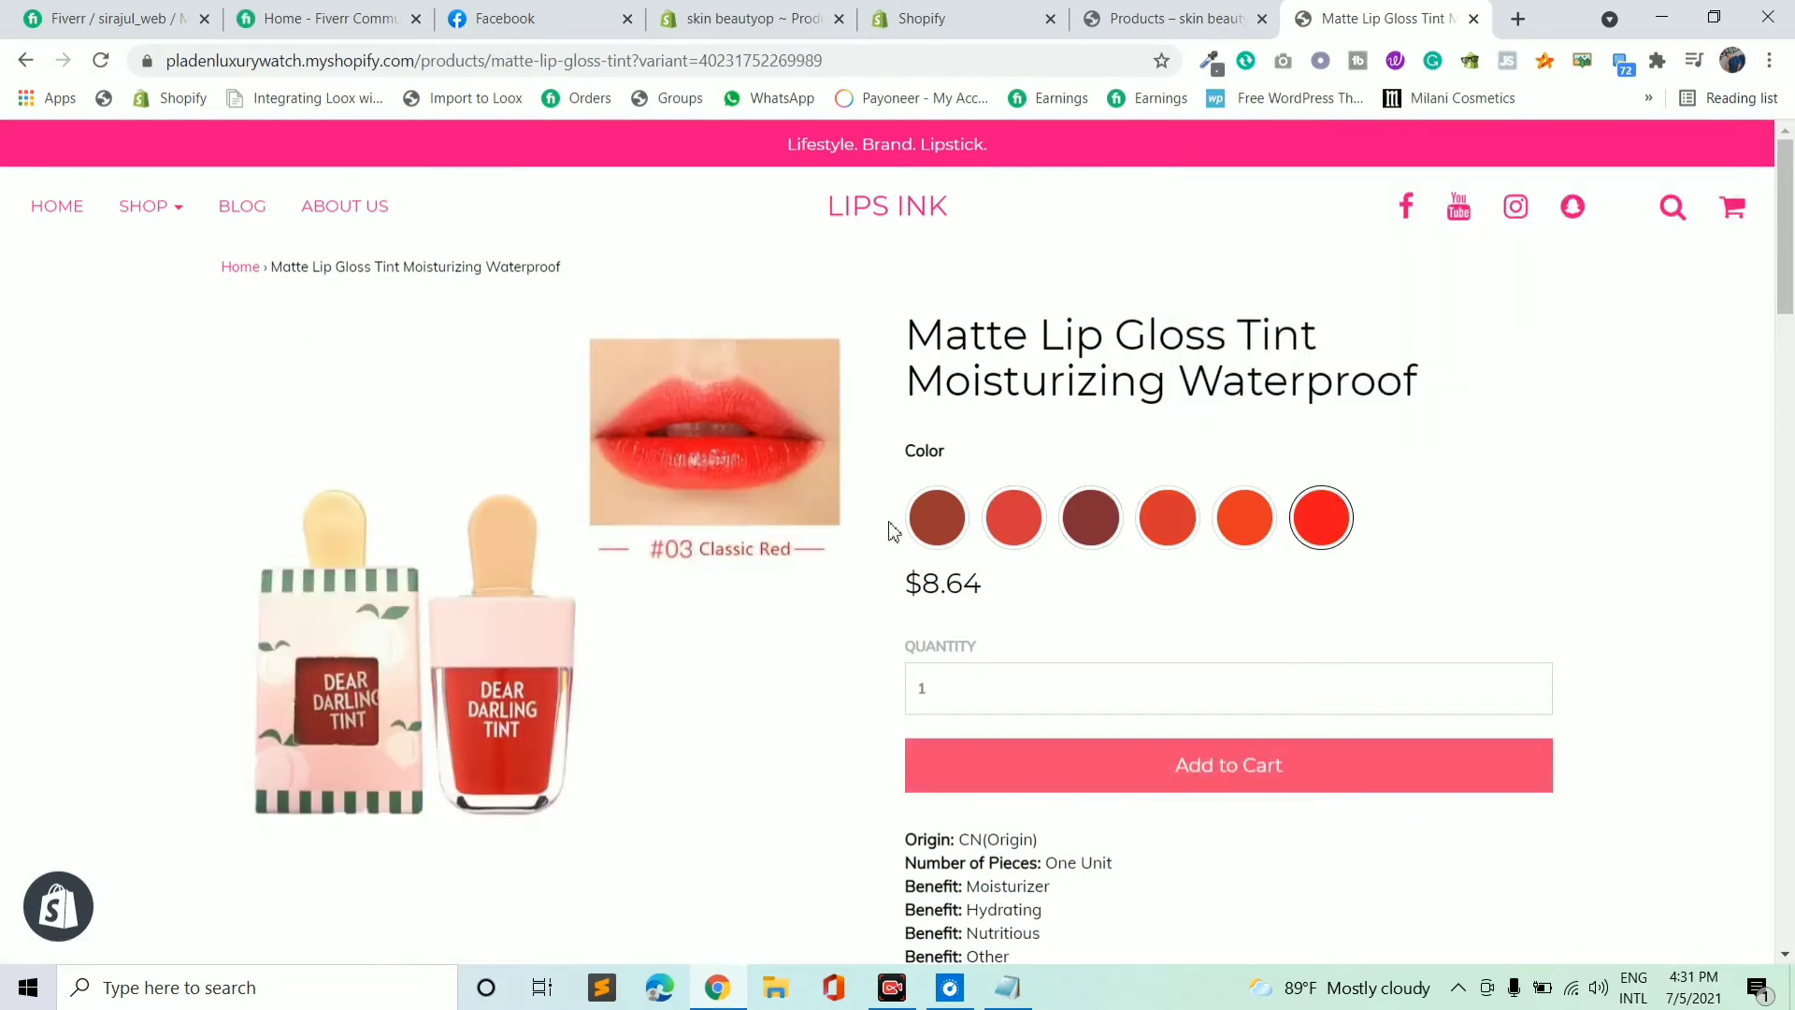
click(937, 517)
click(1090, 517)
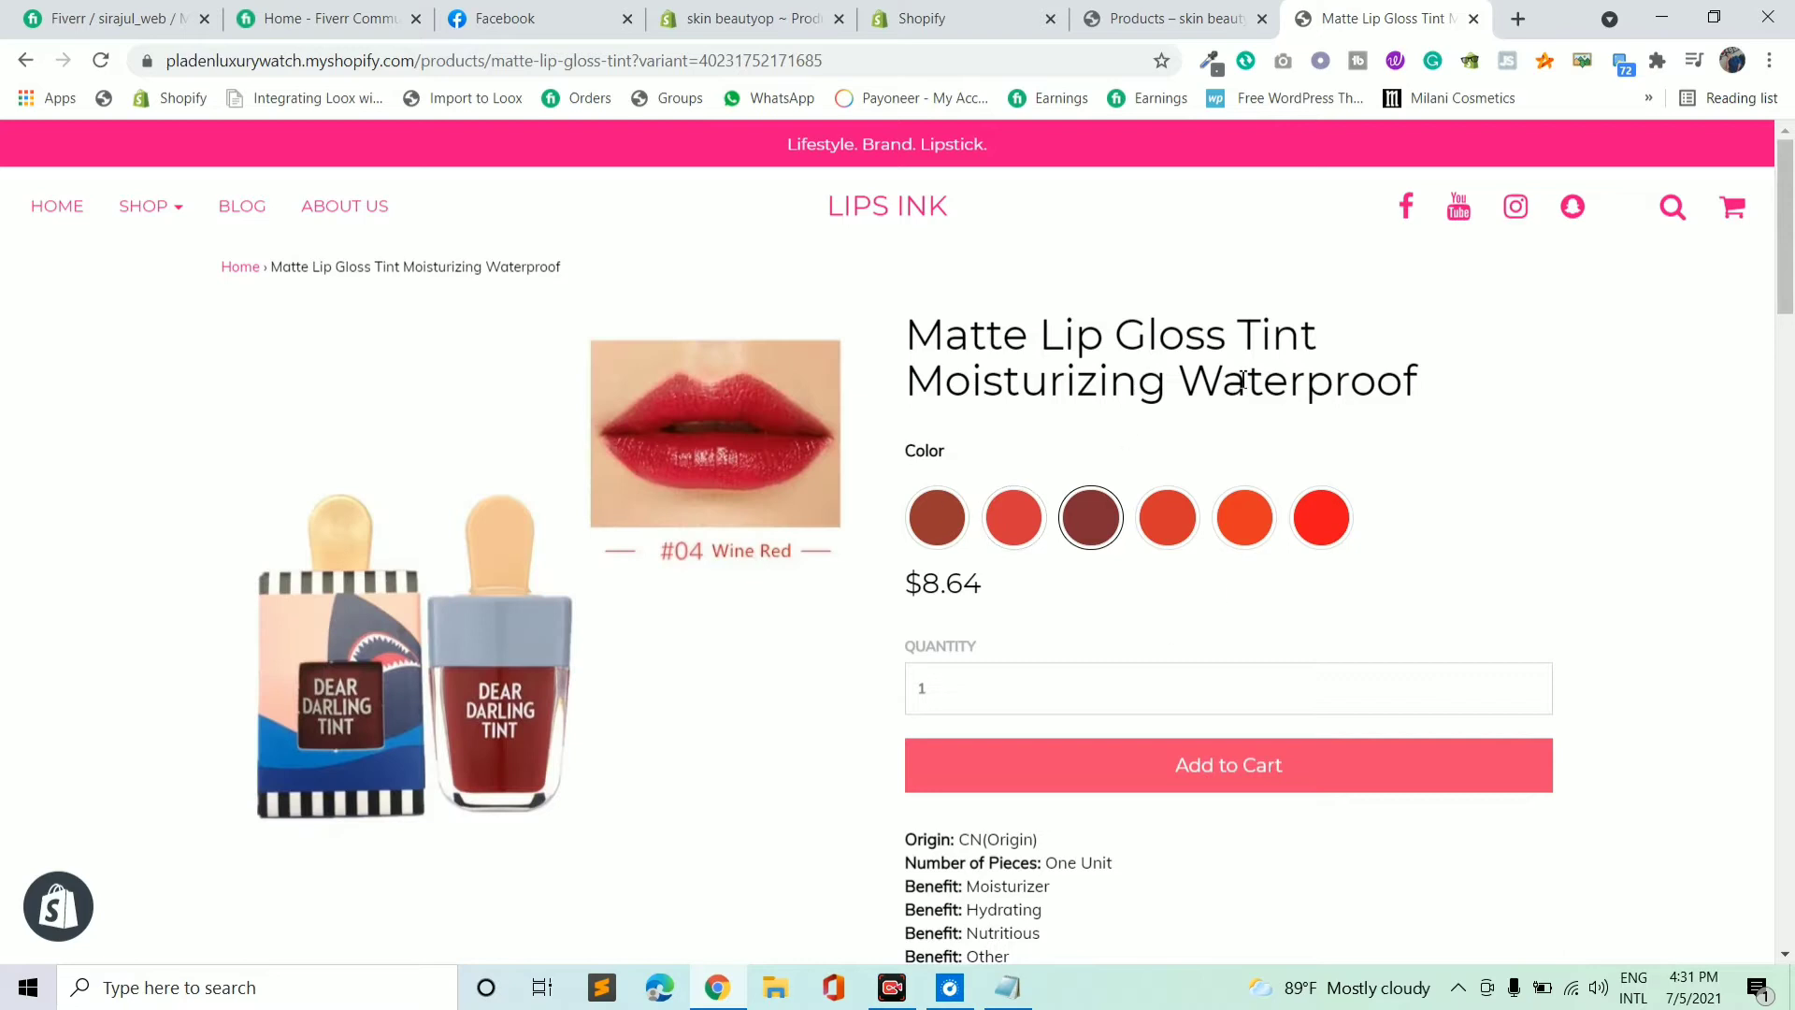
click(1243, 517)
click(1328, 524)
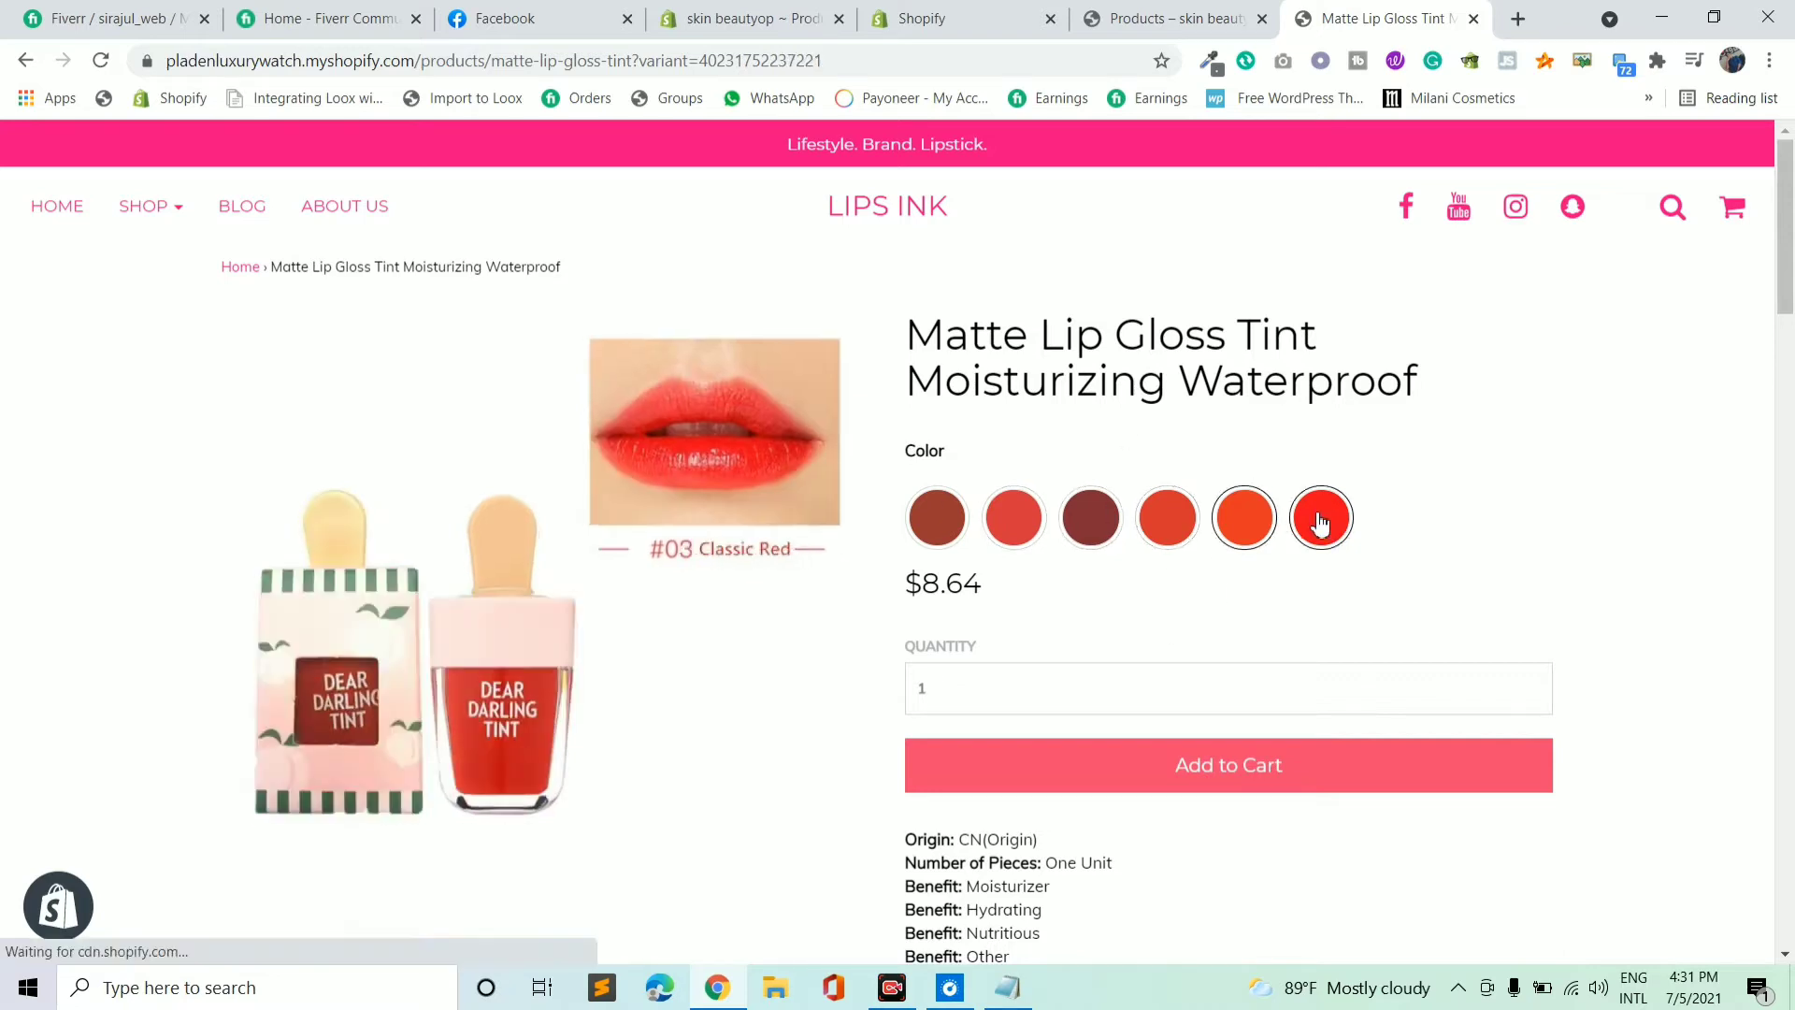
click(946, 523)
click(1013, 517)
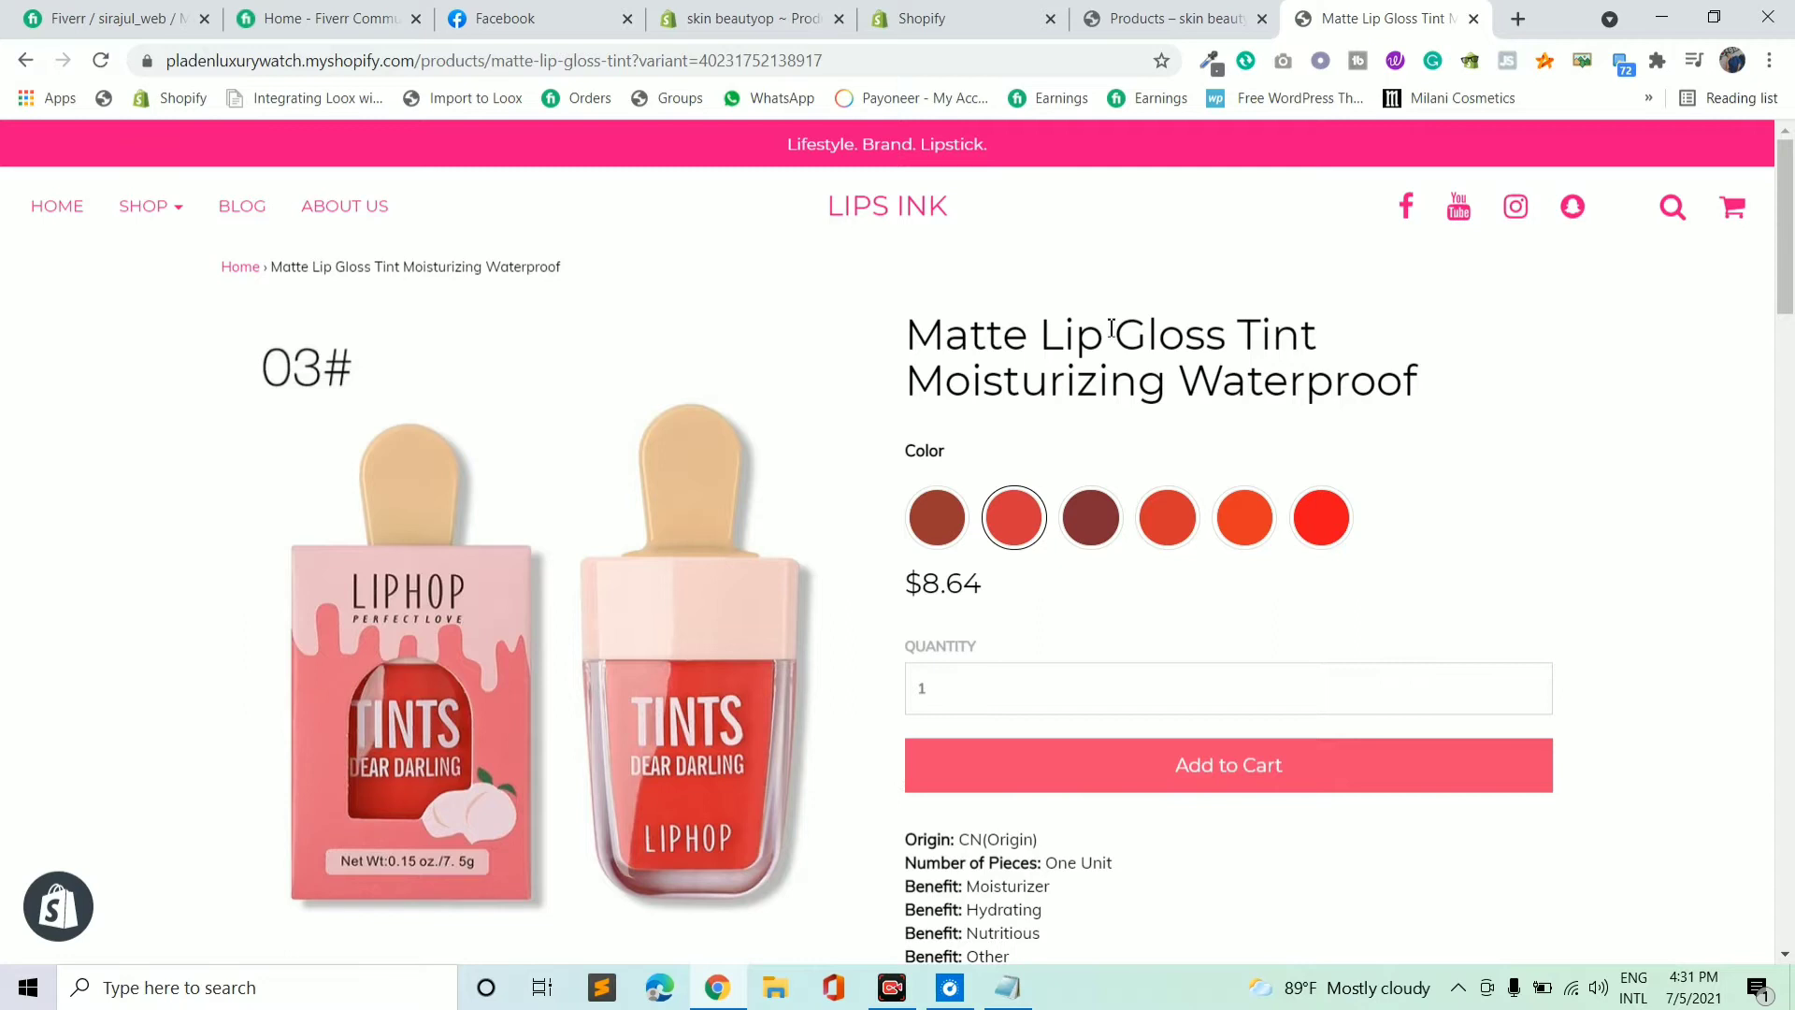
Switch to the skin beautyop storefront and open the Quick Dry Sport T Shirt Men 2021 product page.
click(1180, 20)
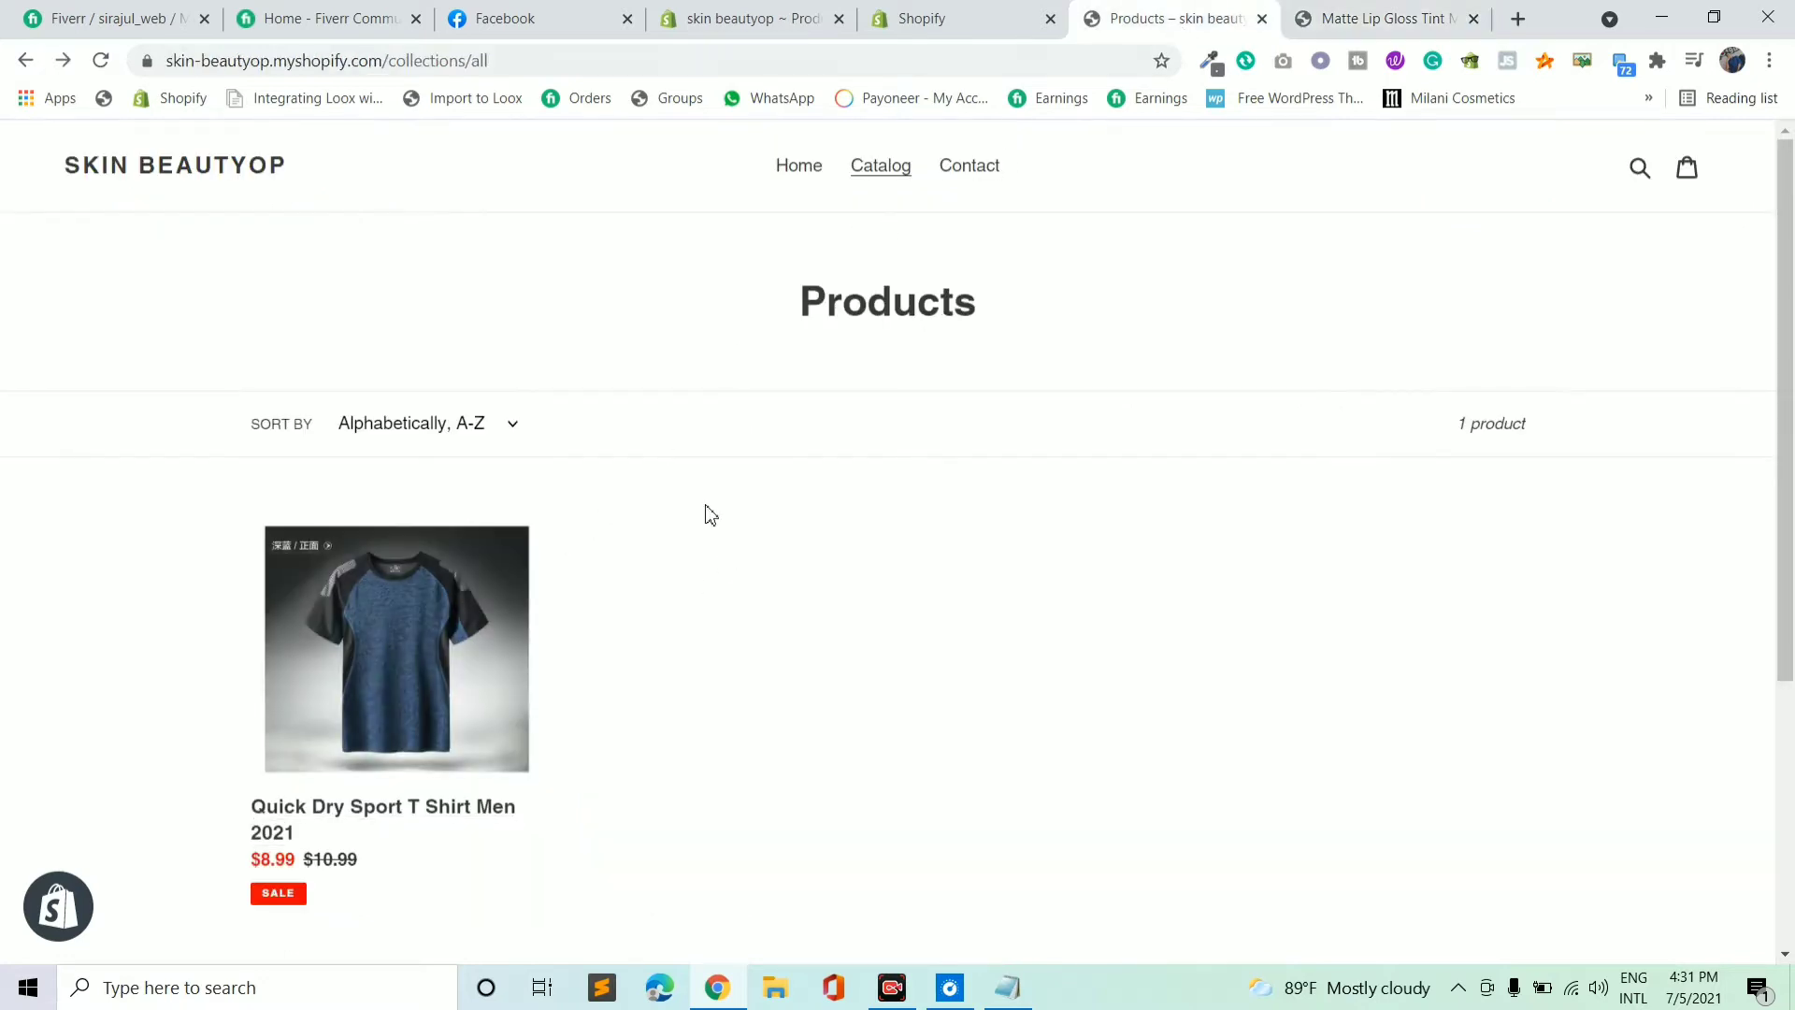
scroll(710, 514, down, 3)
click(466, 577)
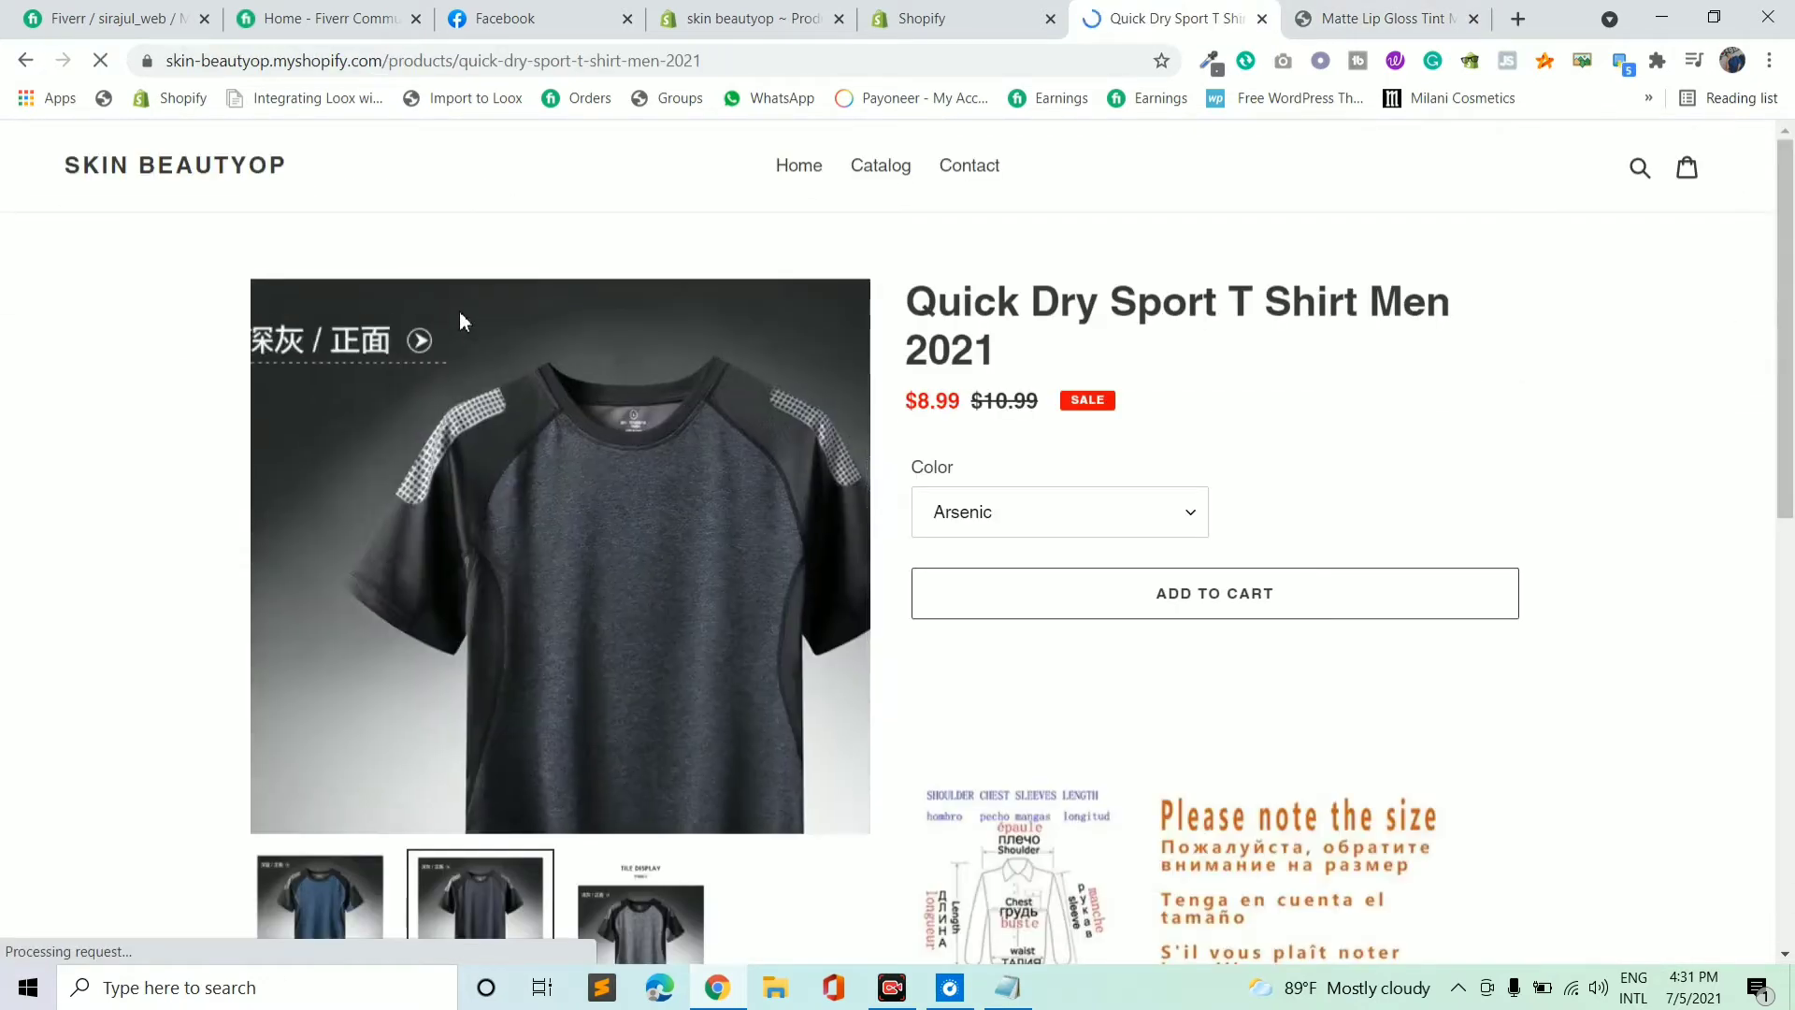
Try the T-shirt's Color options Blue and Heathered Grey, ending with Arsenic selected.
click(1080, 528)
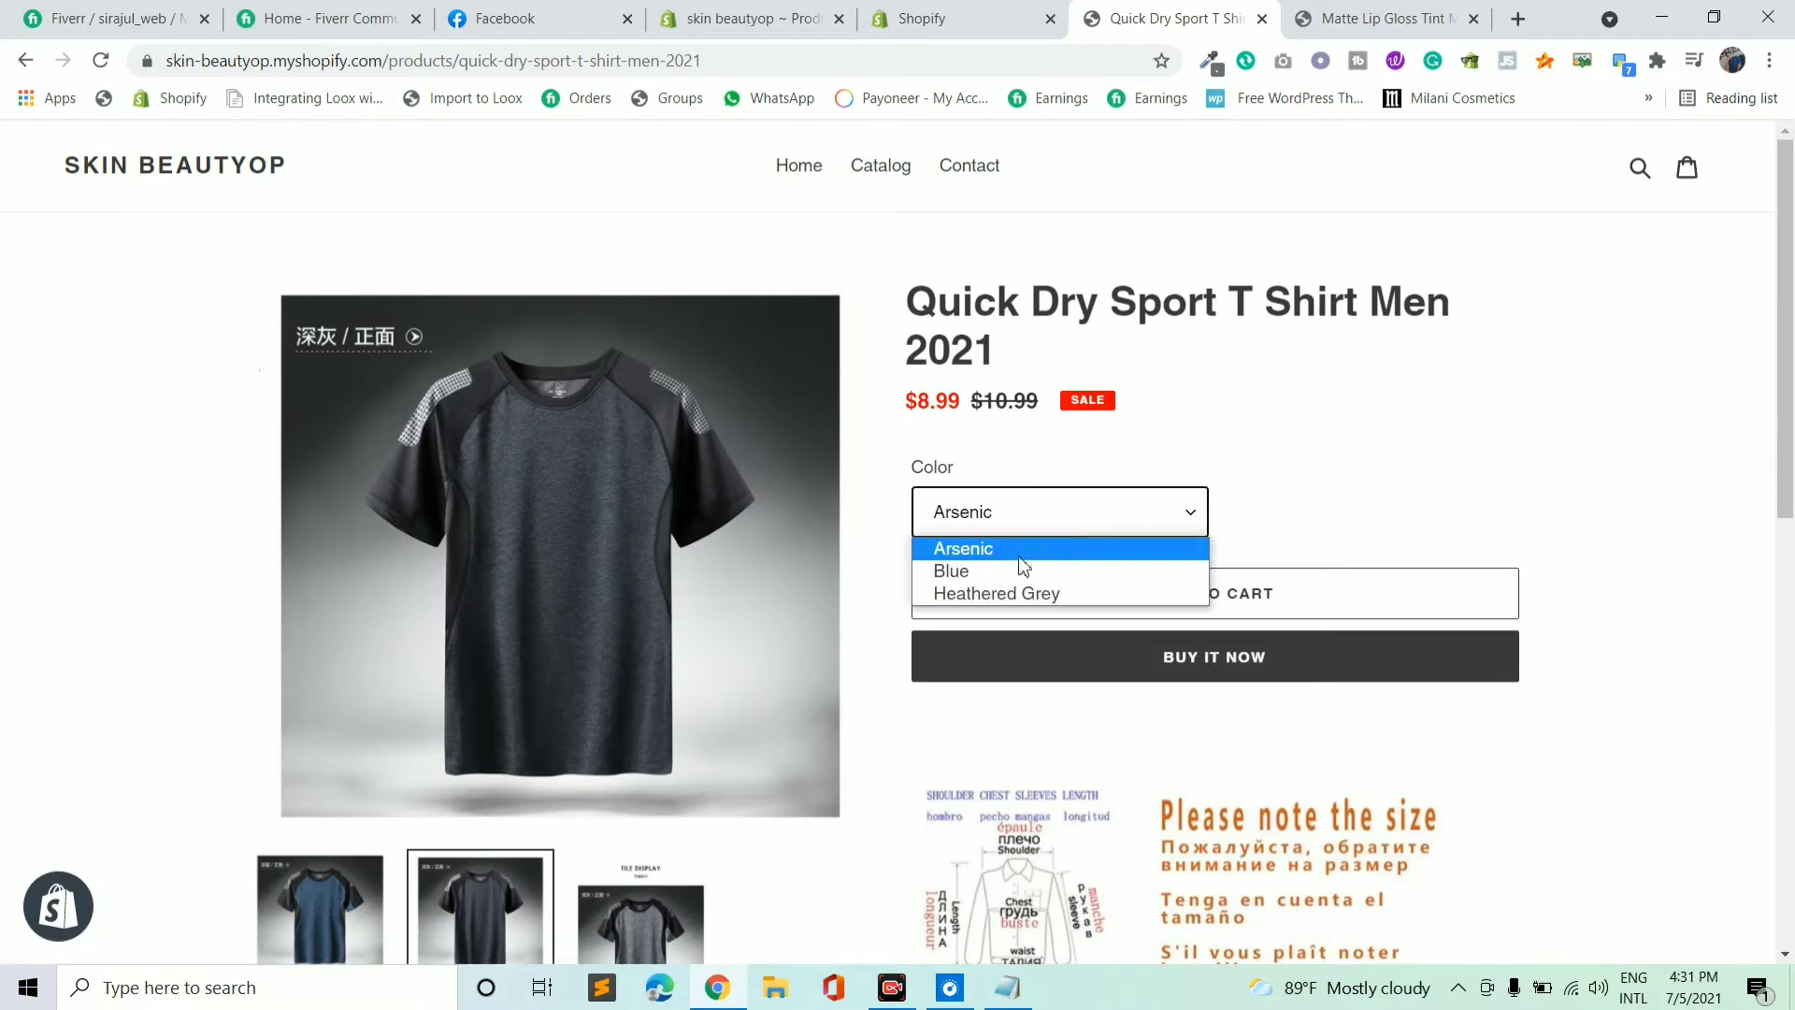
click(1024, 565)
click(982, 509)
click(960, 570)
click(982, 516)
click(954, 590)
click(968, 516)
click(963, 533)
click(966, 513)
click(963, 547)
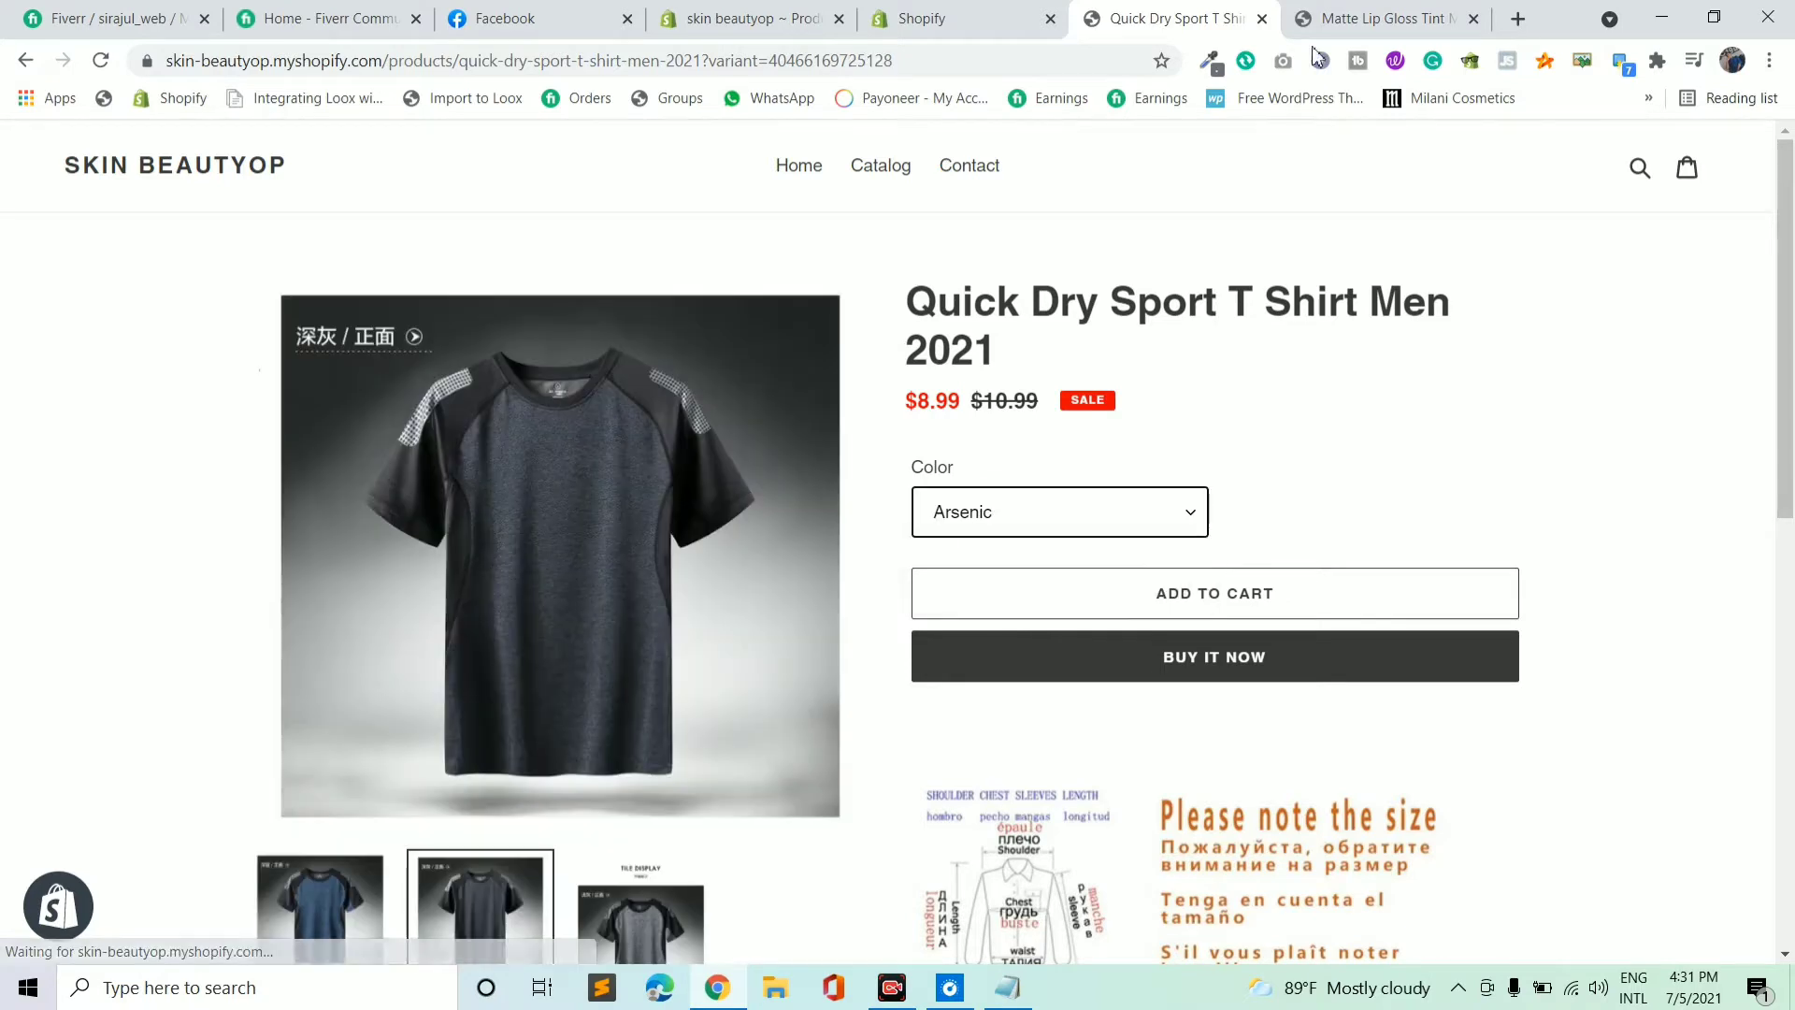
Compare the lip gloss page's color swatches with the T-shirt page's color selector, and close the lip gloss page.
click(1412, 9)
click(1171, 514)
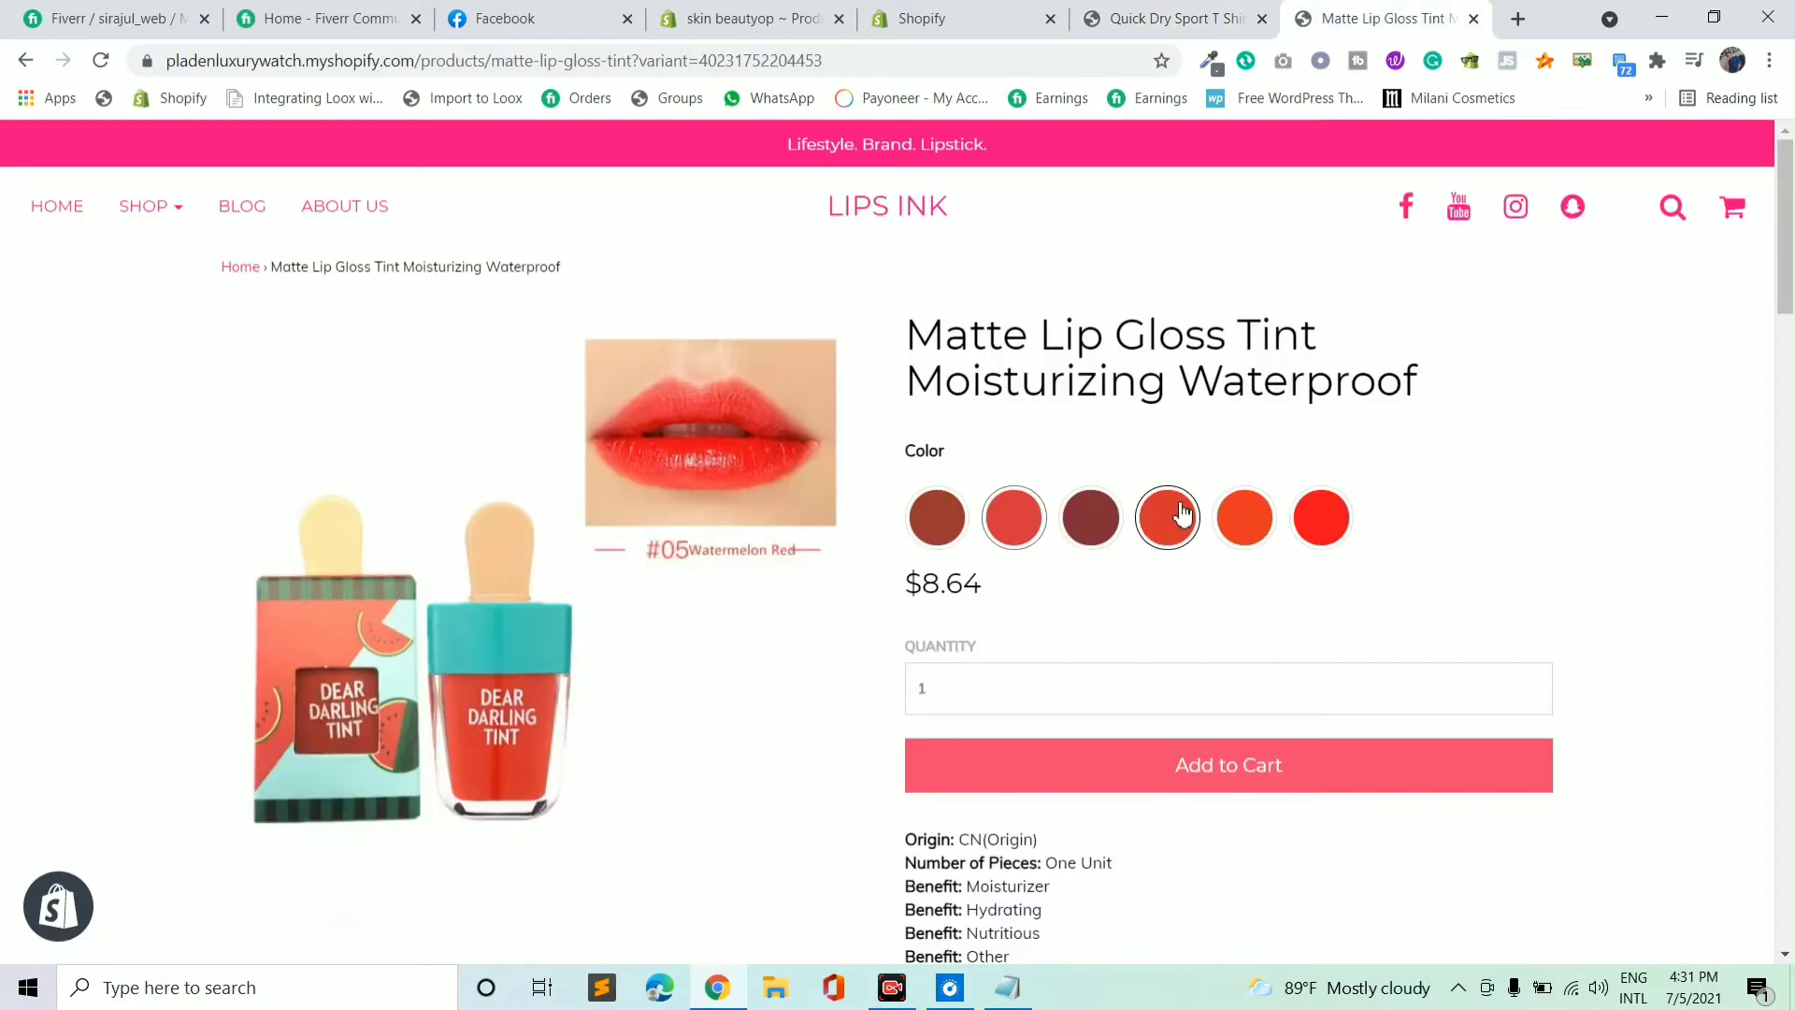
click(1090, 516)
click(937, 516)
click(1174, 18)
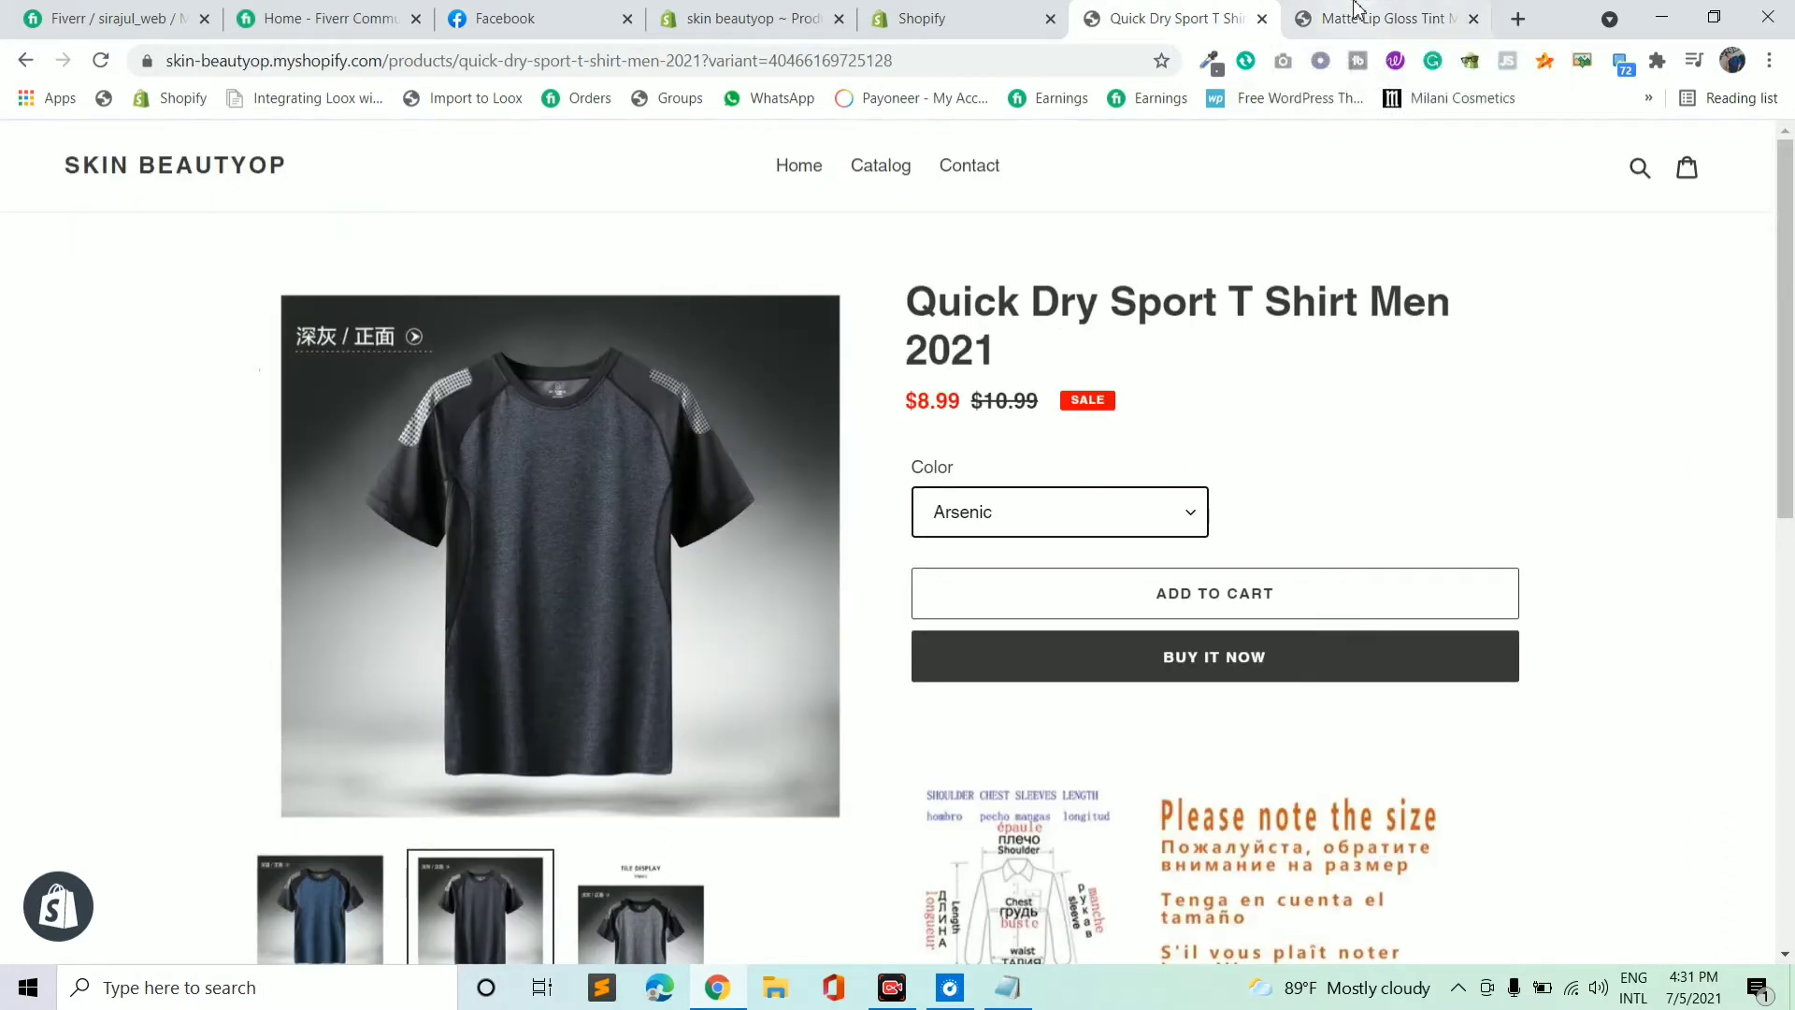
click(1407, 13)
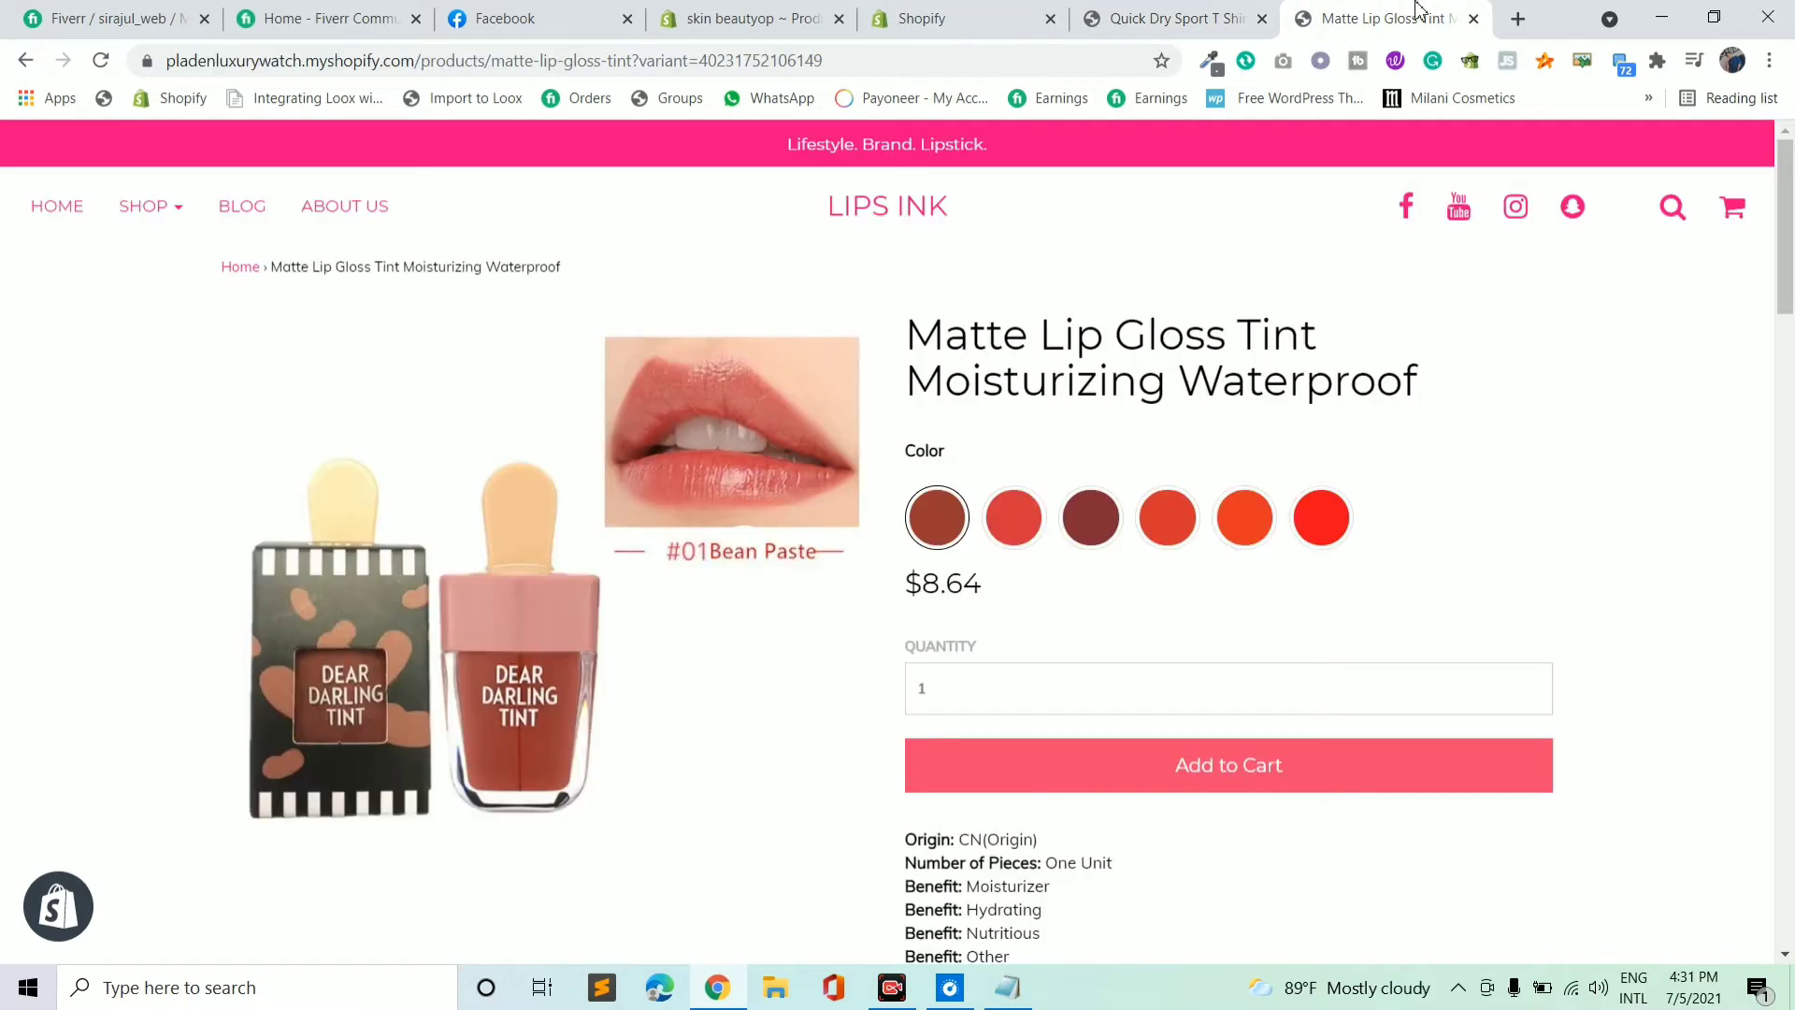
click(1466, 21)
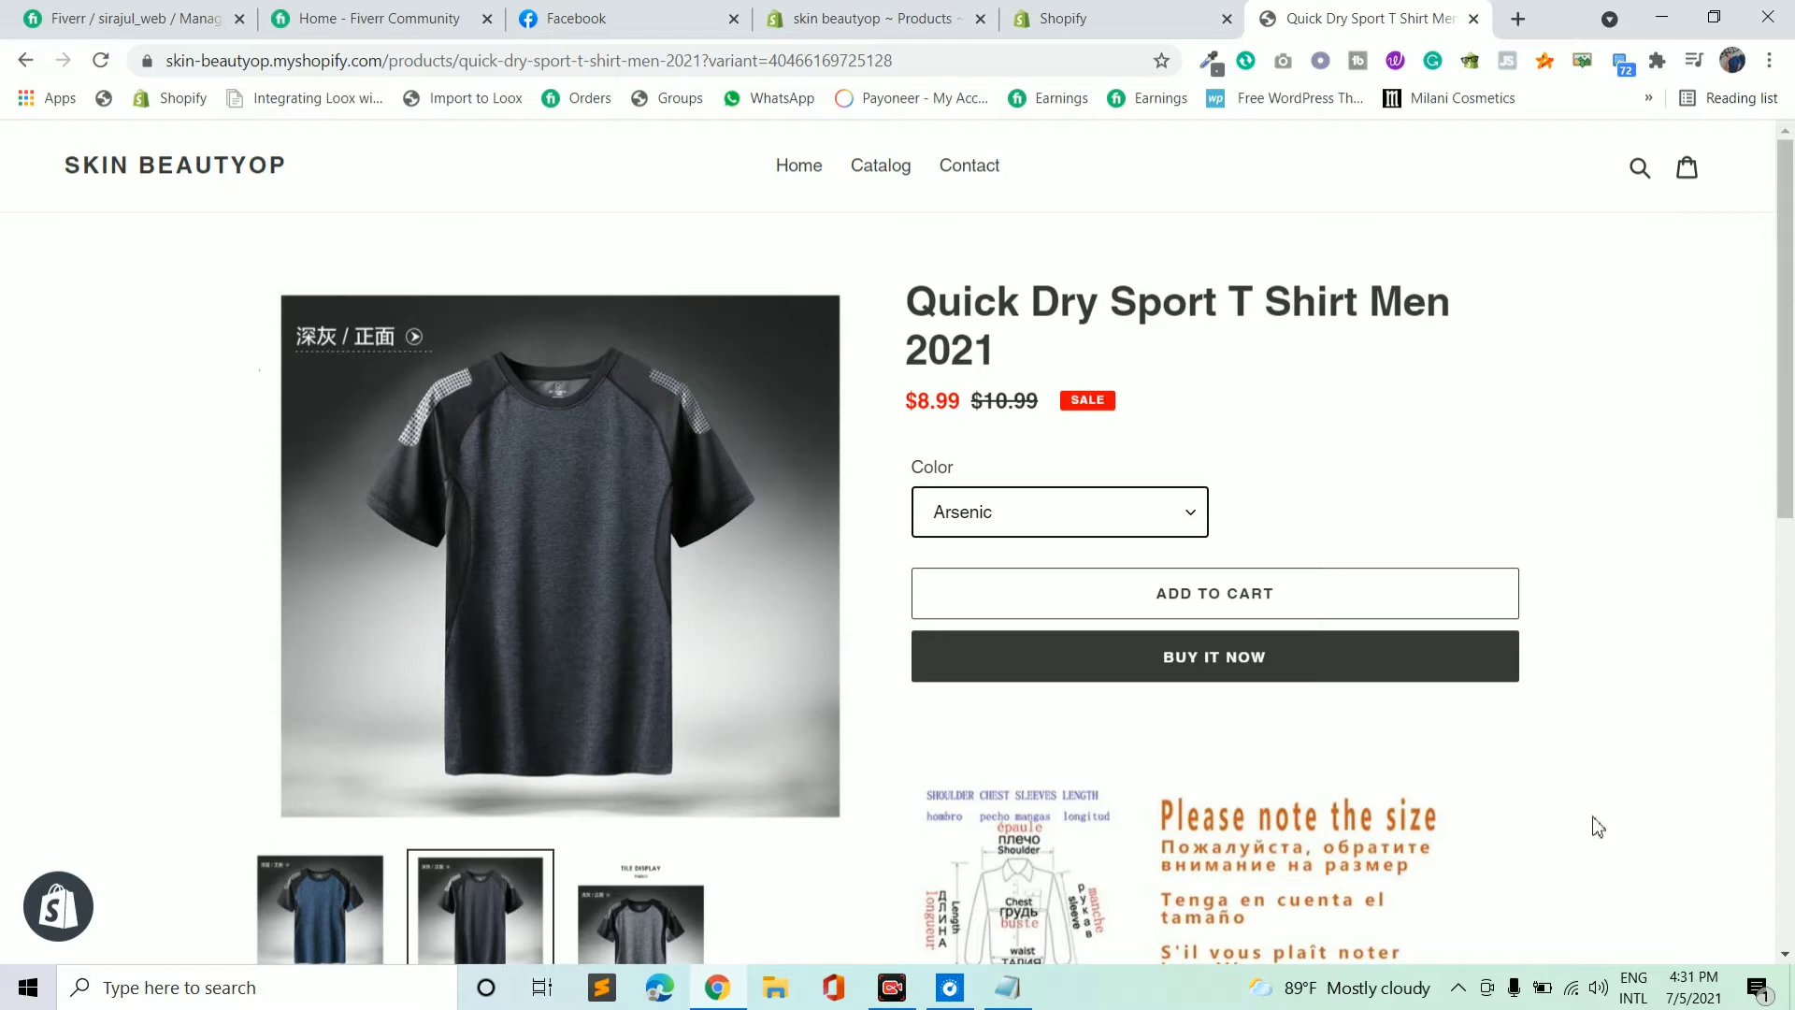
Open Quick Dry Sport T Shirt Men 2021 in the store admin and review its media and color variants.
click(919, 11)
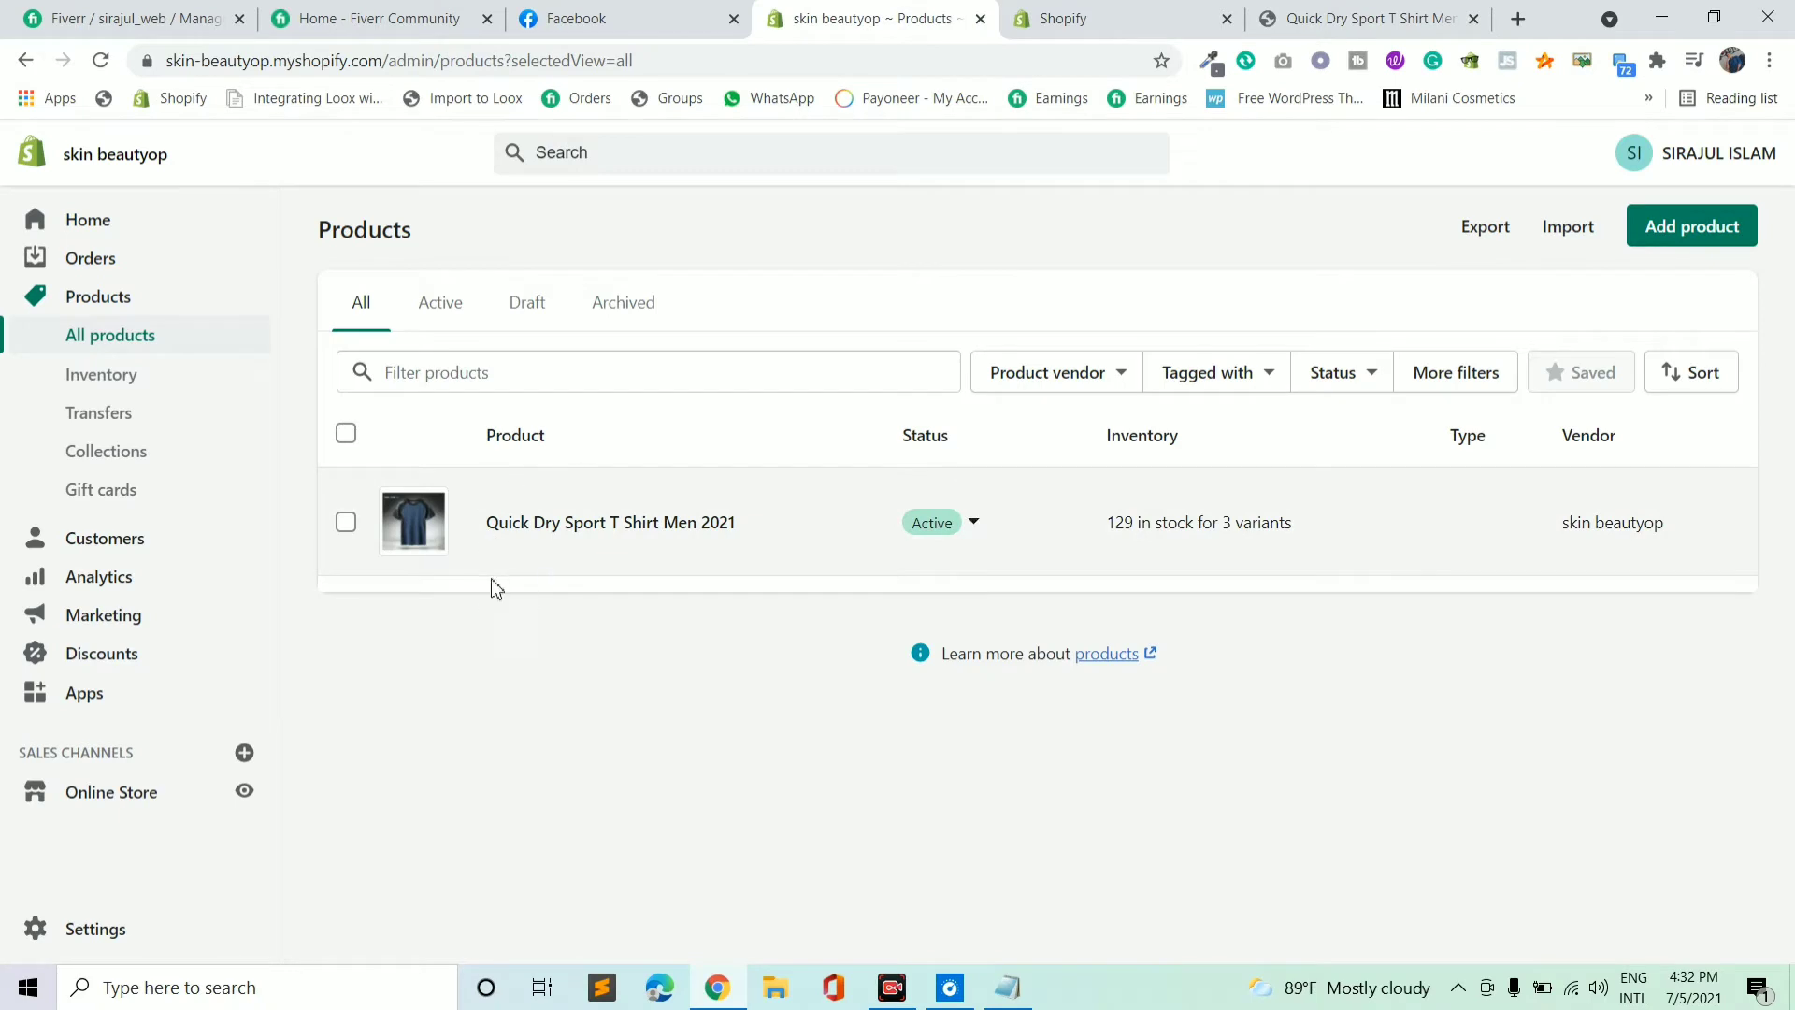
click(609, 522)
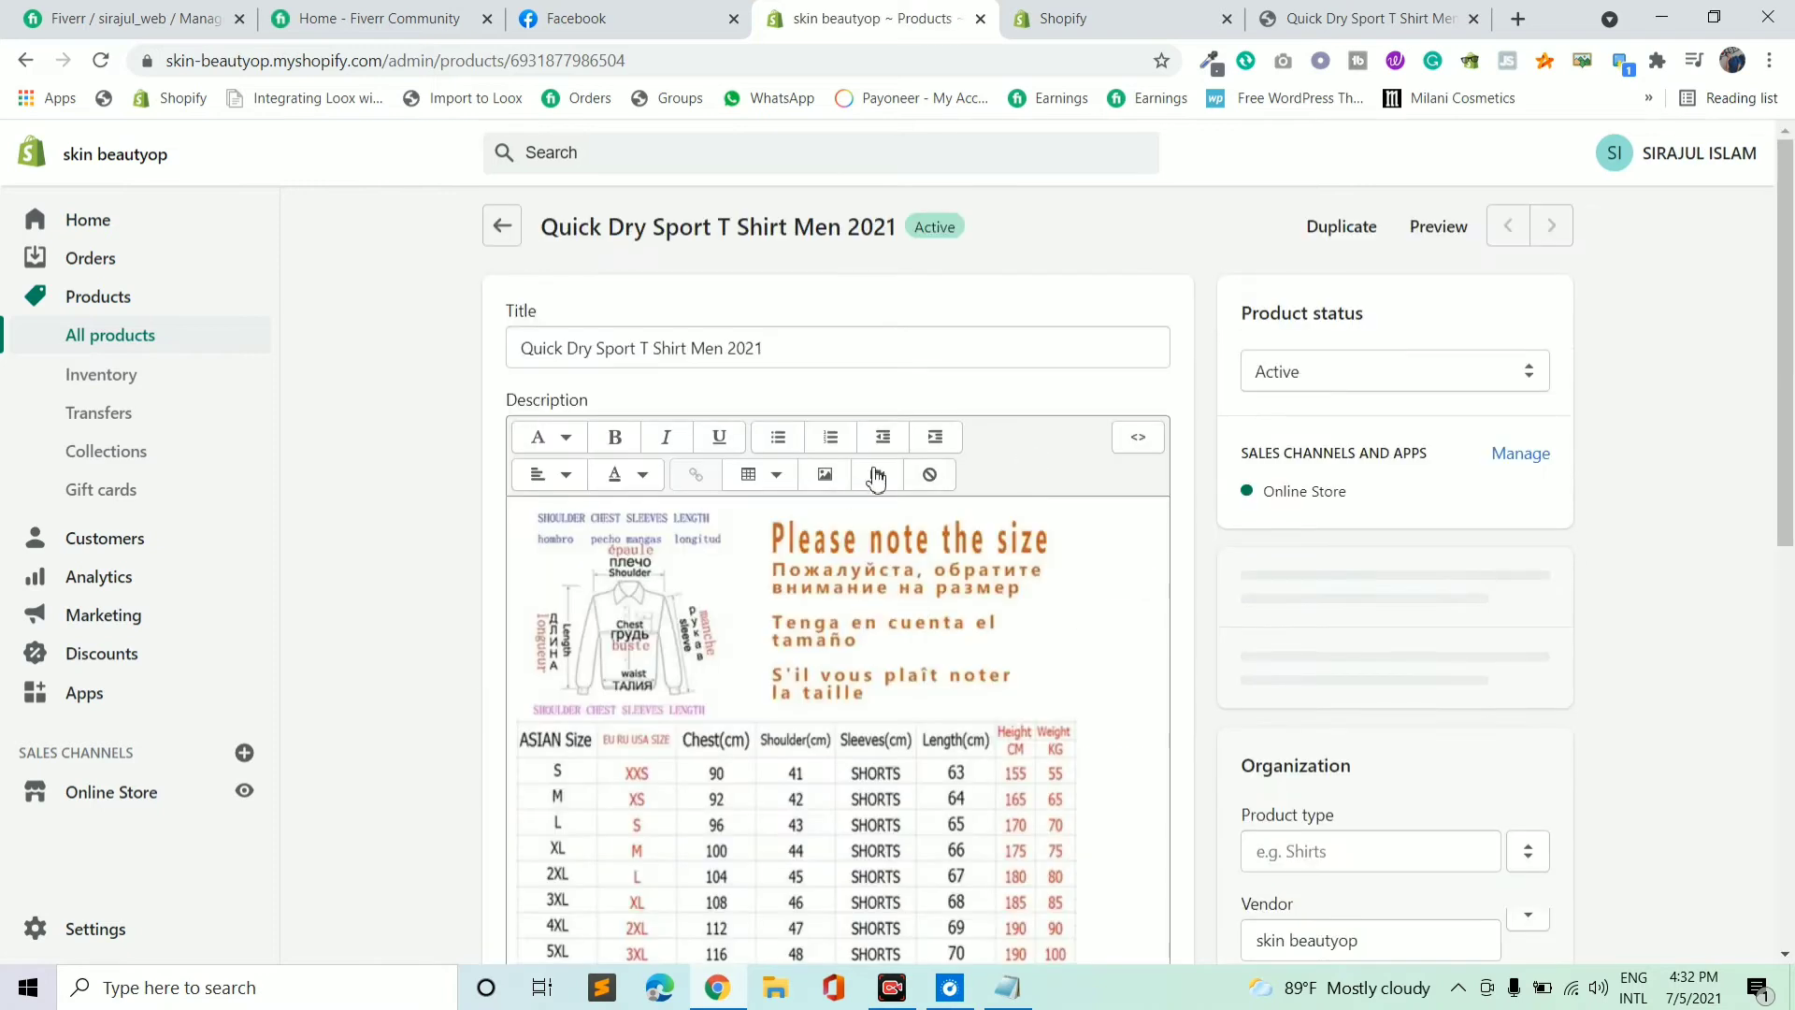
scroll(825, 617, down, 10)
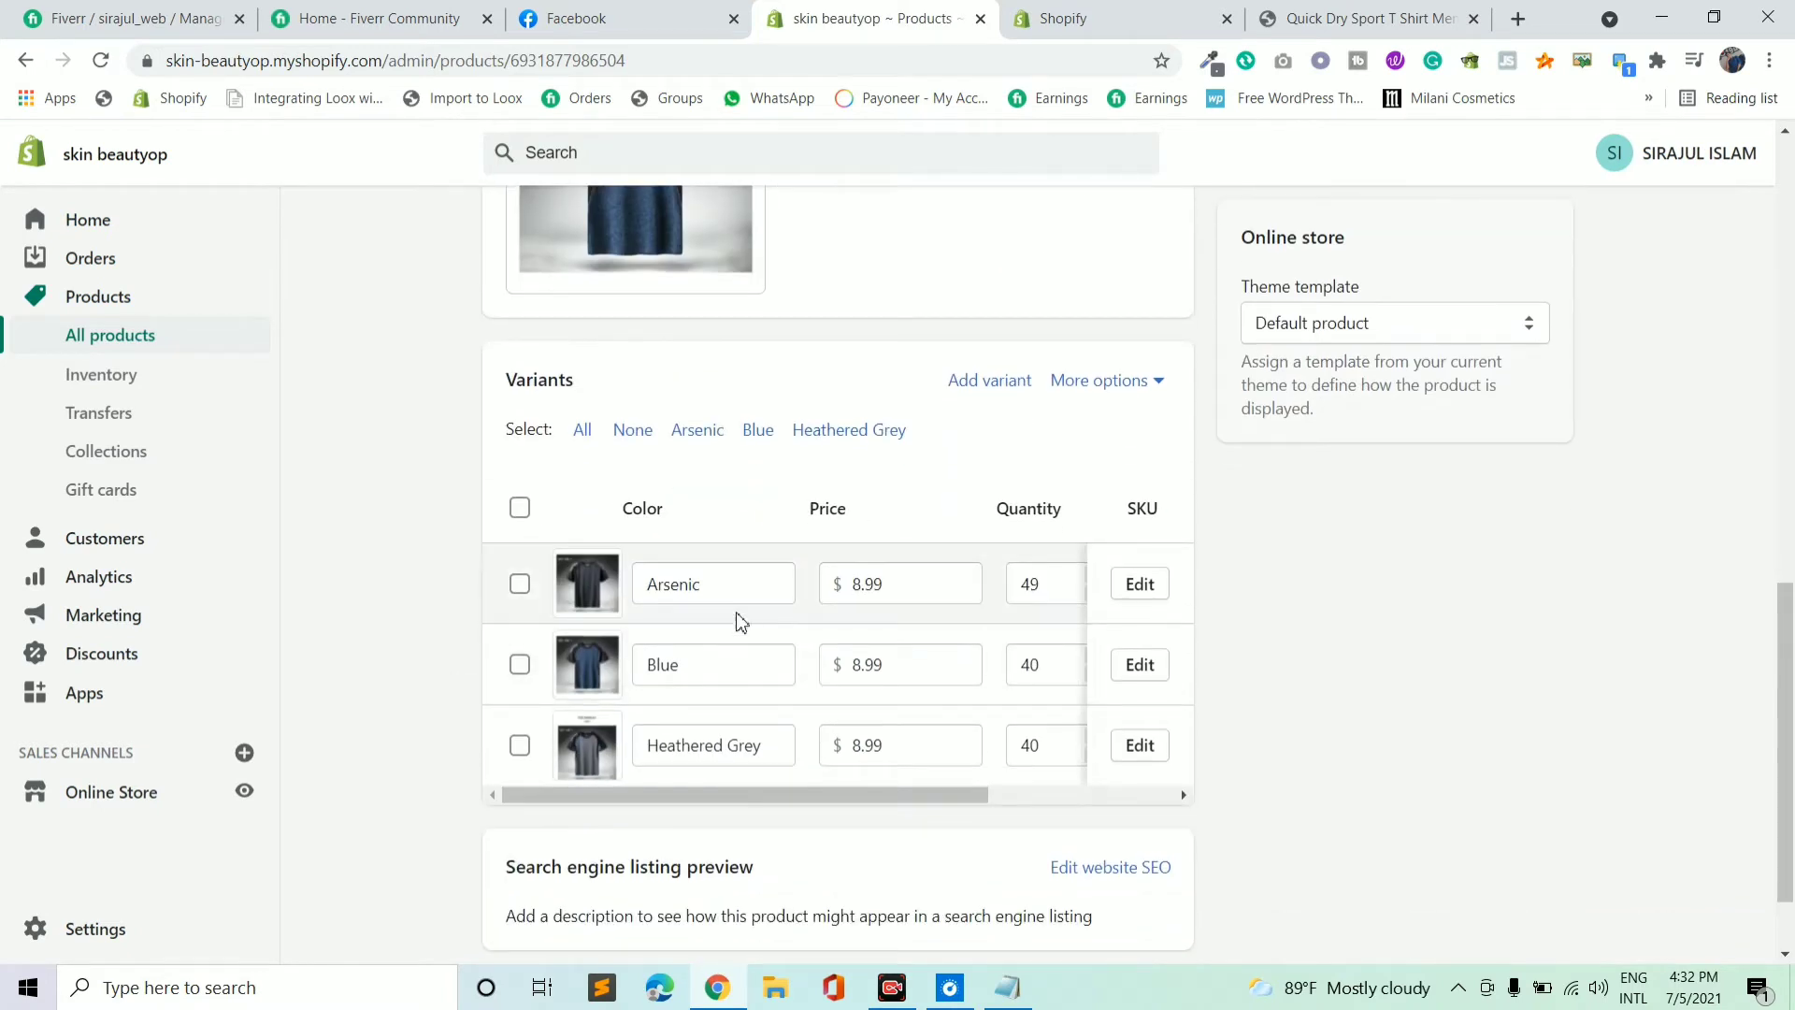
scroll(870, 468, up, 3)
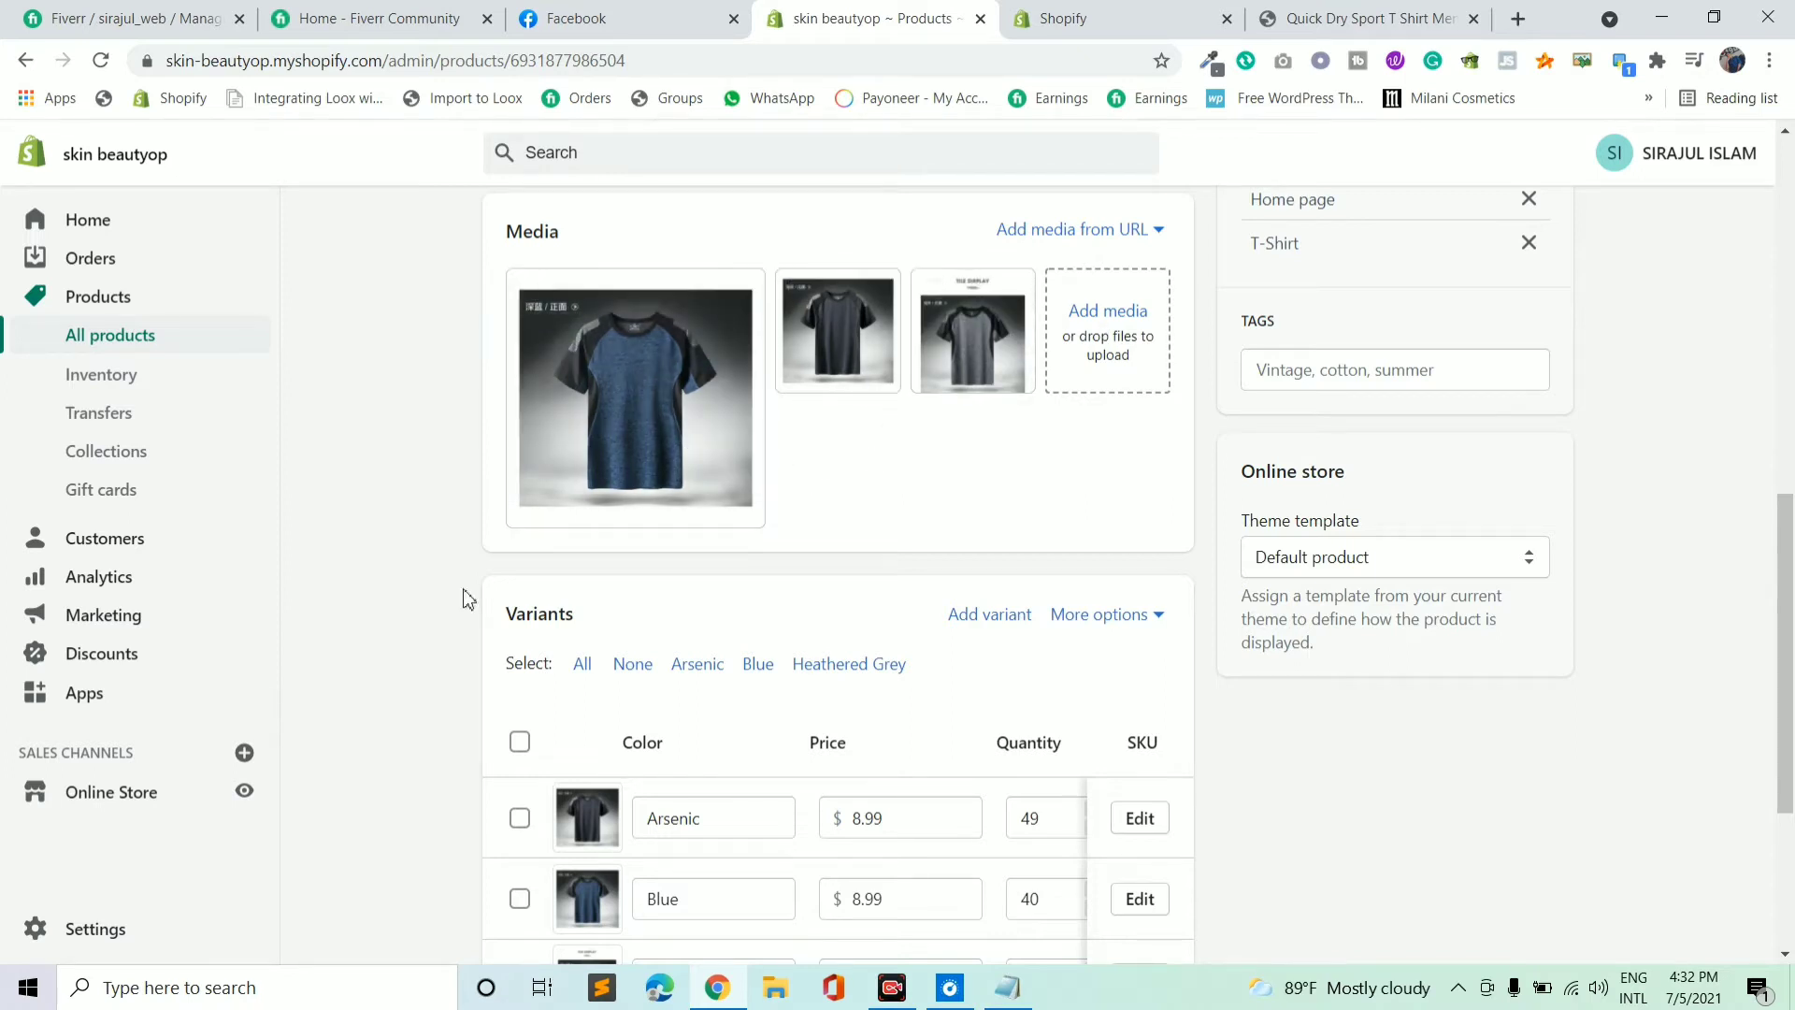
scroll(456, 776, down, 1)
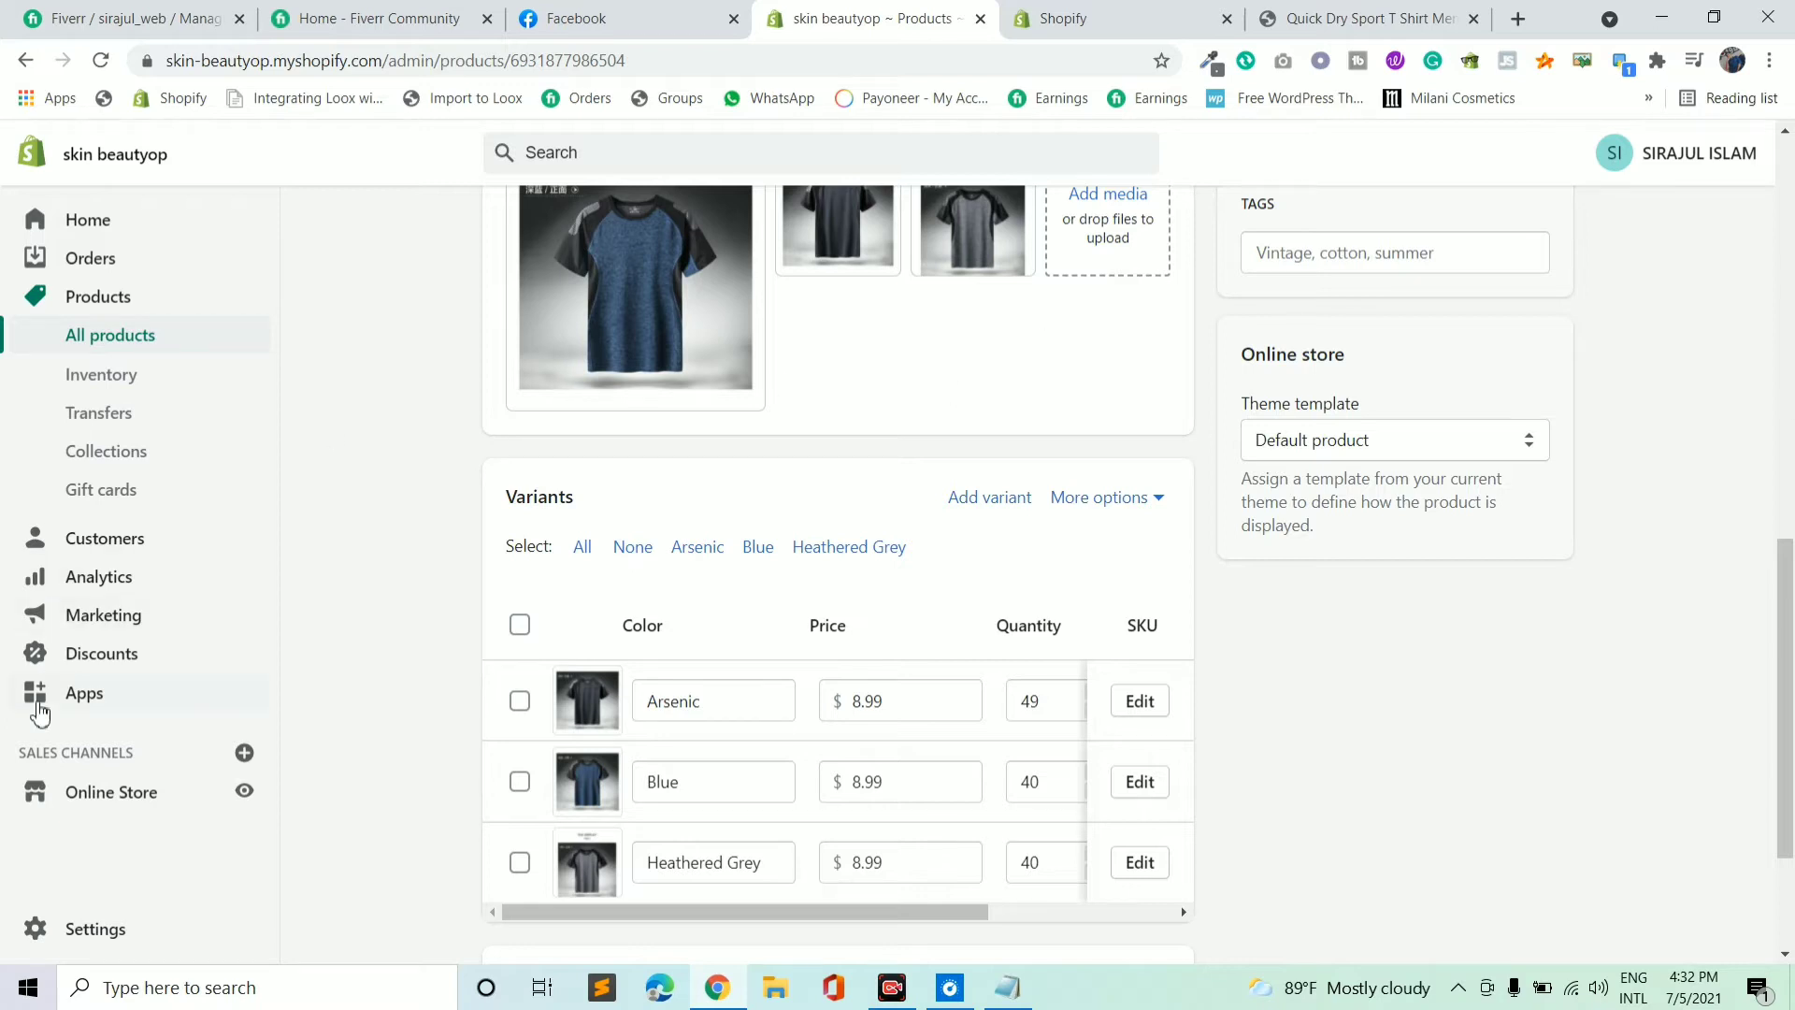
Open the Shopify App Store from the admin's Apps page and search for "variants options".
click(37, 700)
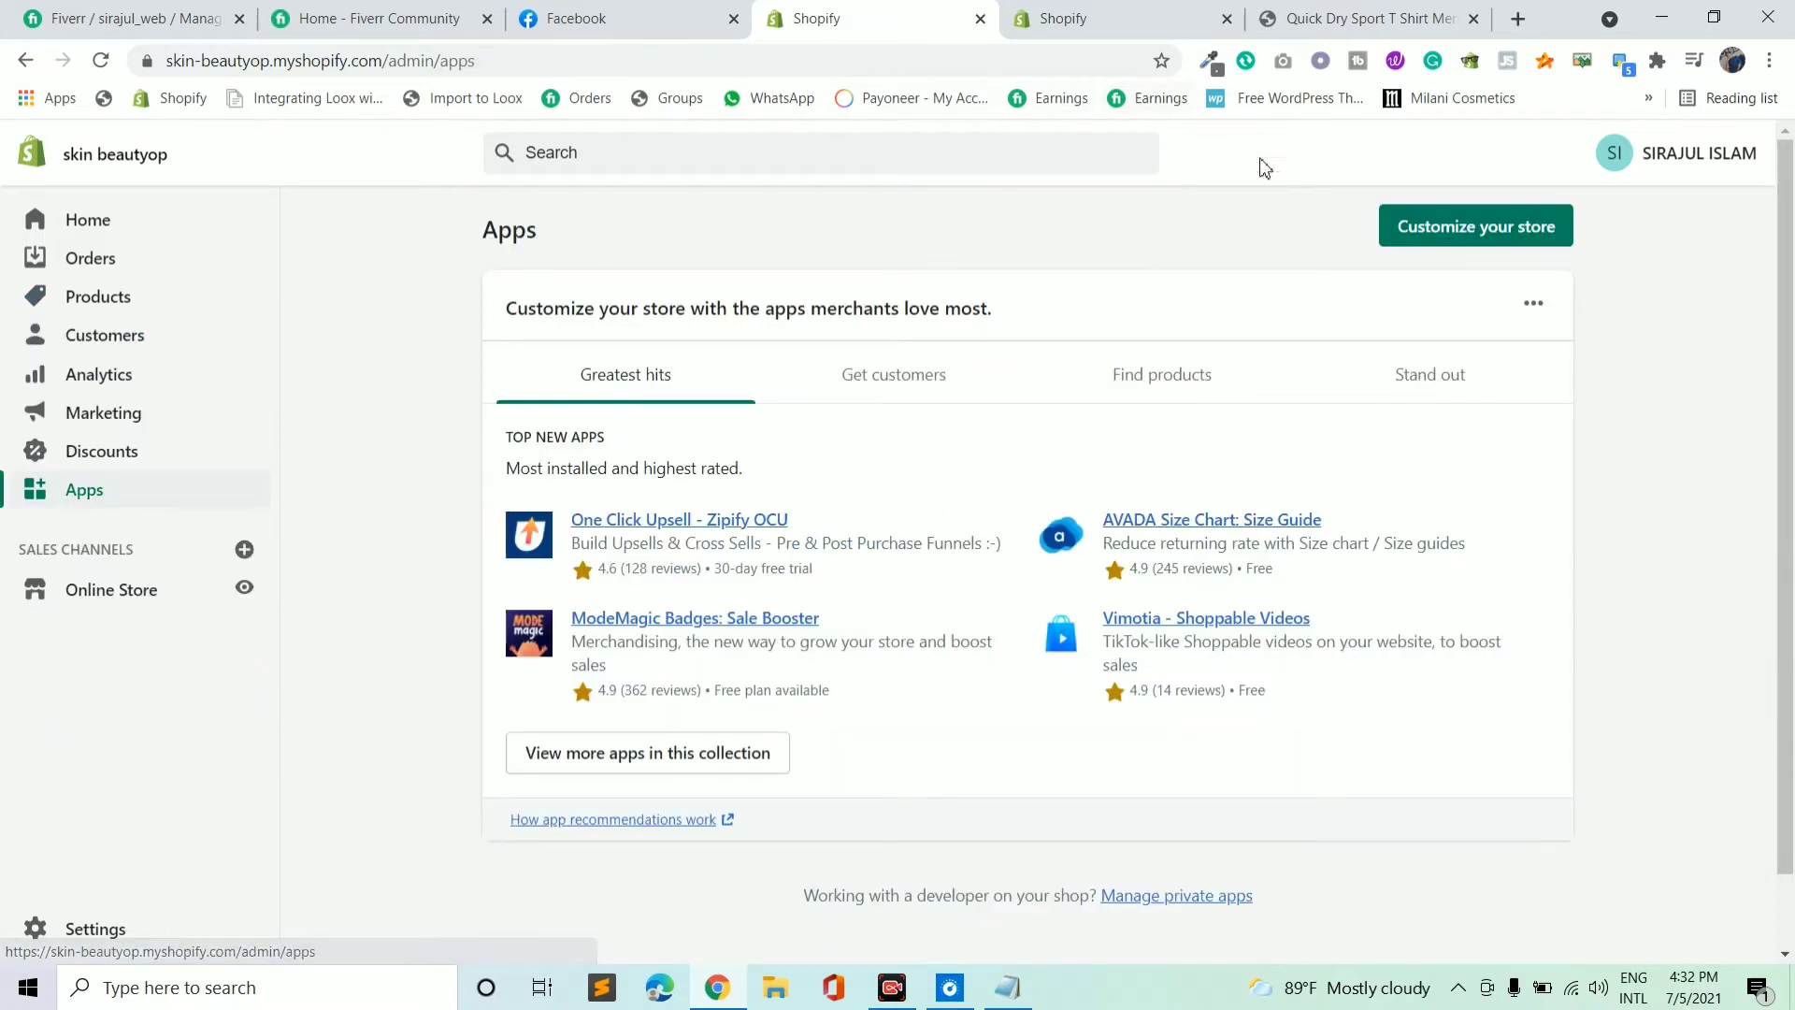
click(1464, 228)
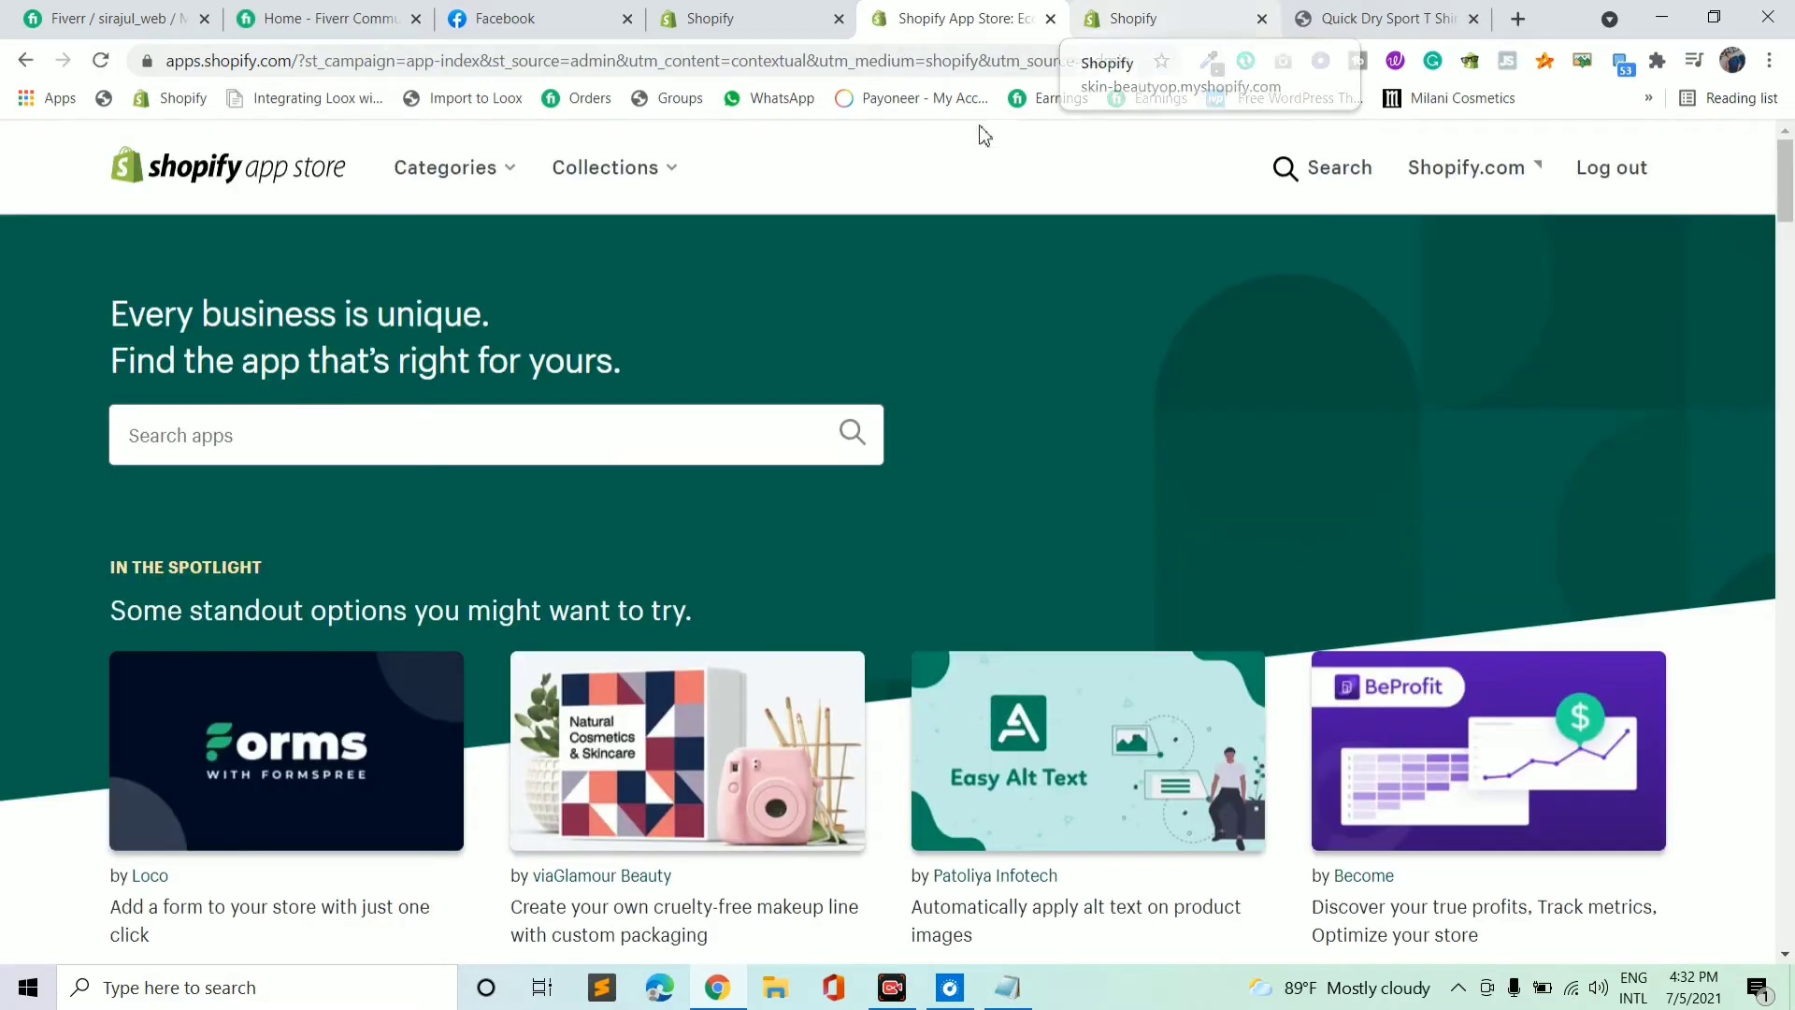
click(526, 444)
text(varian)
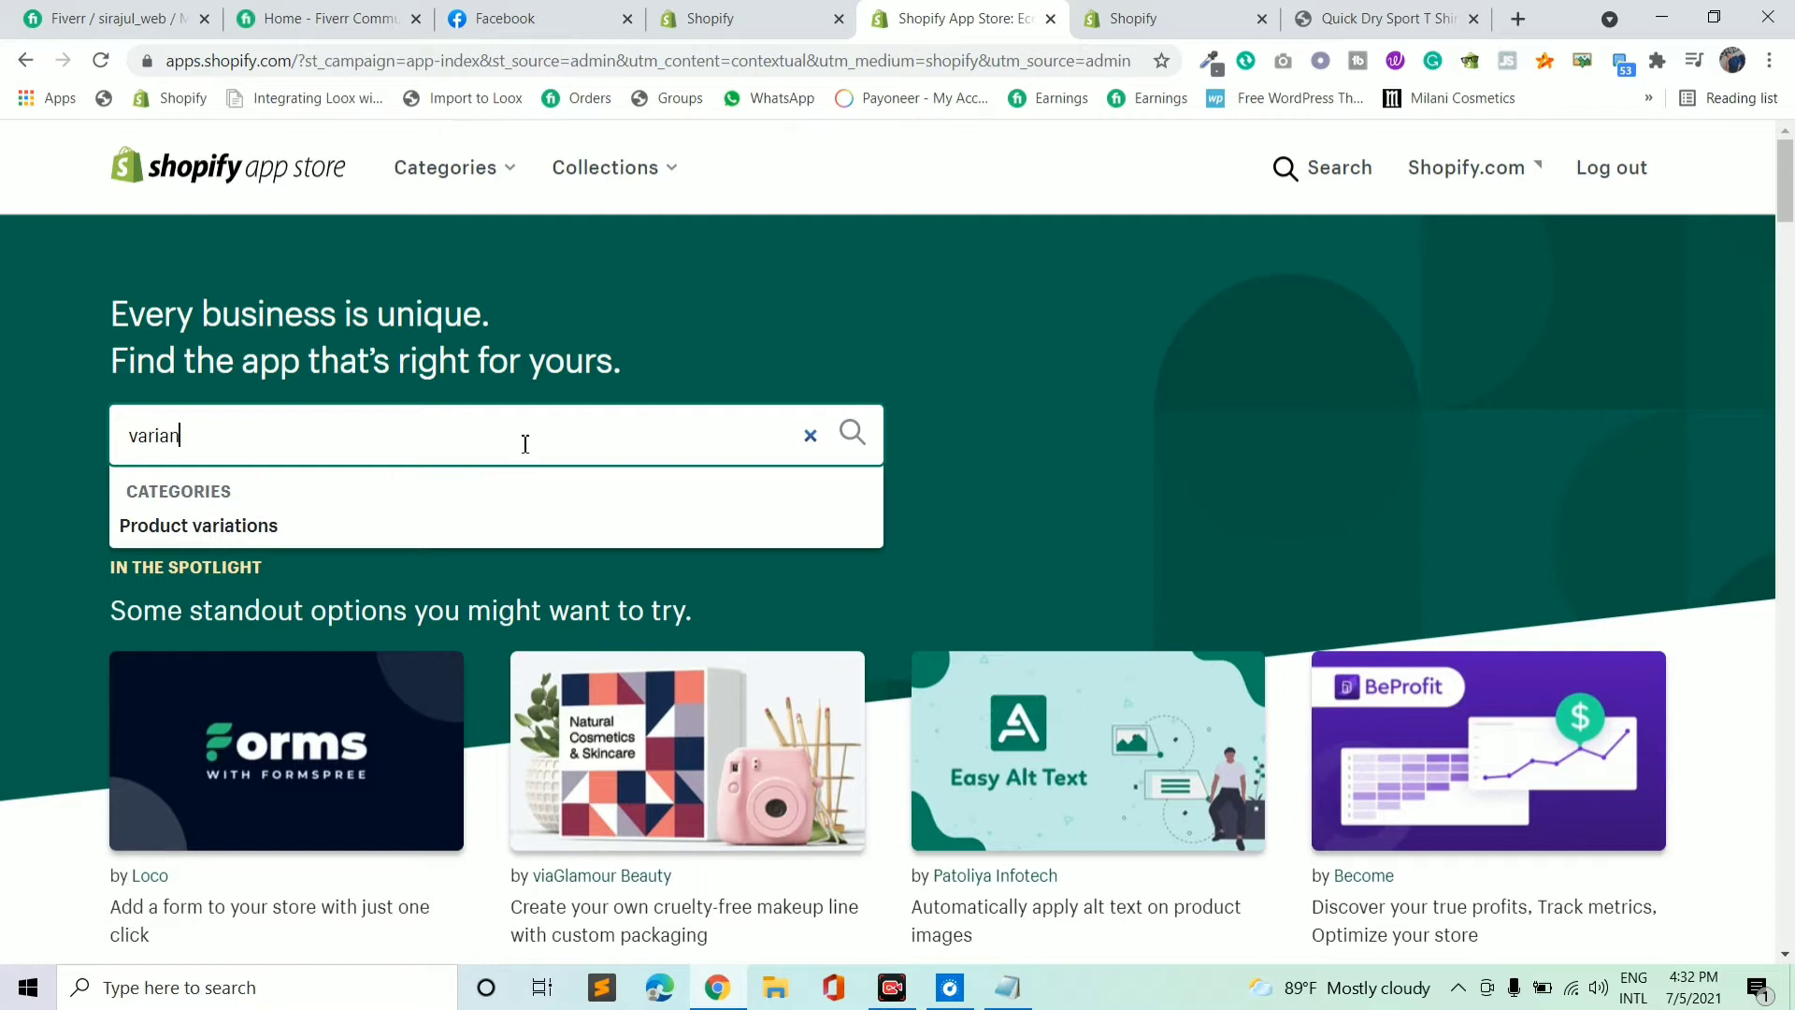
text(n)
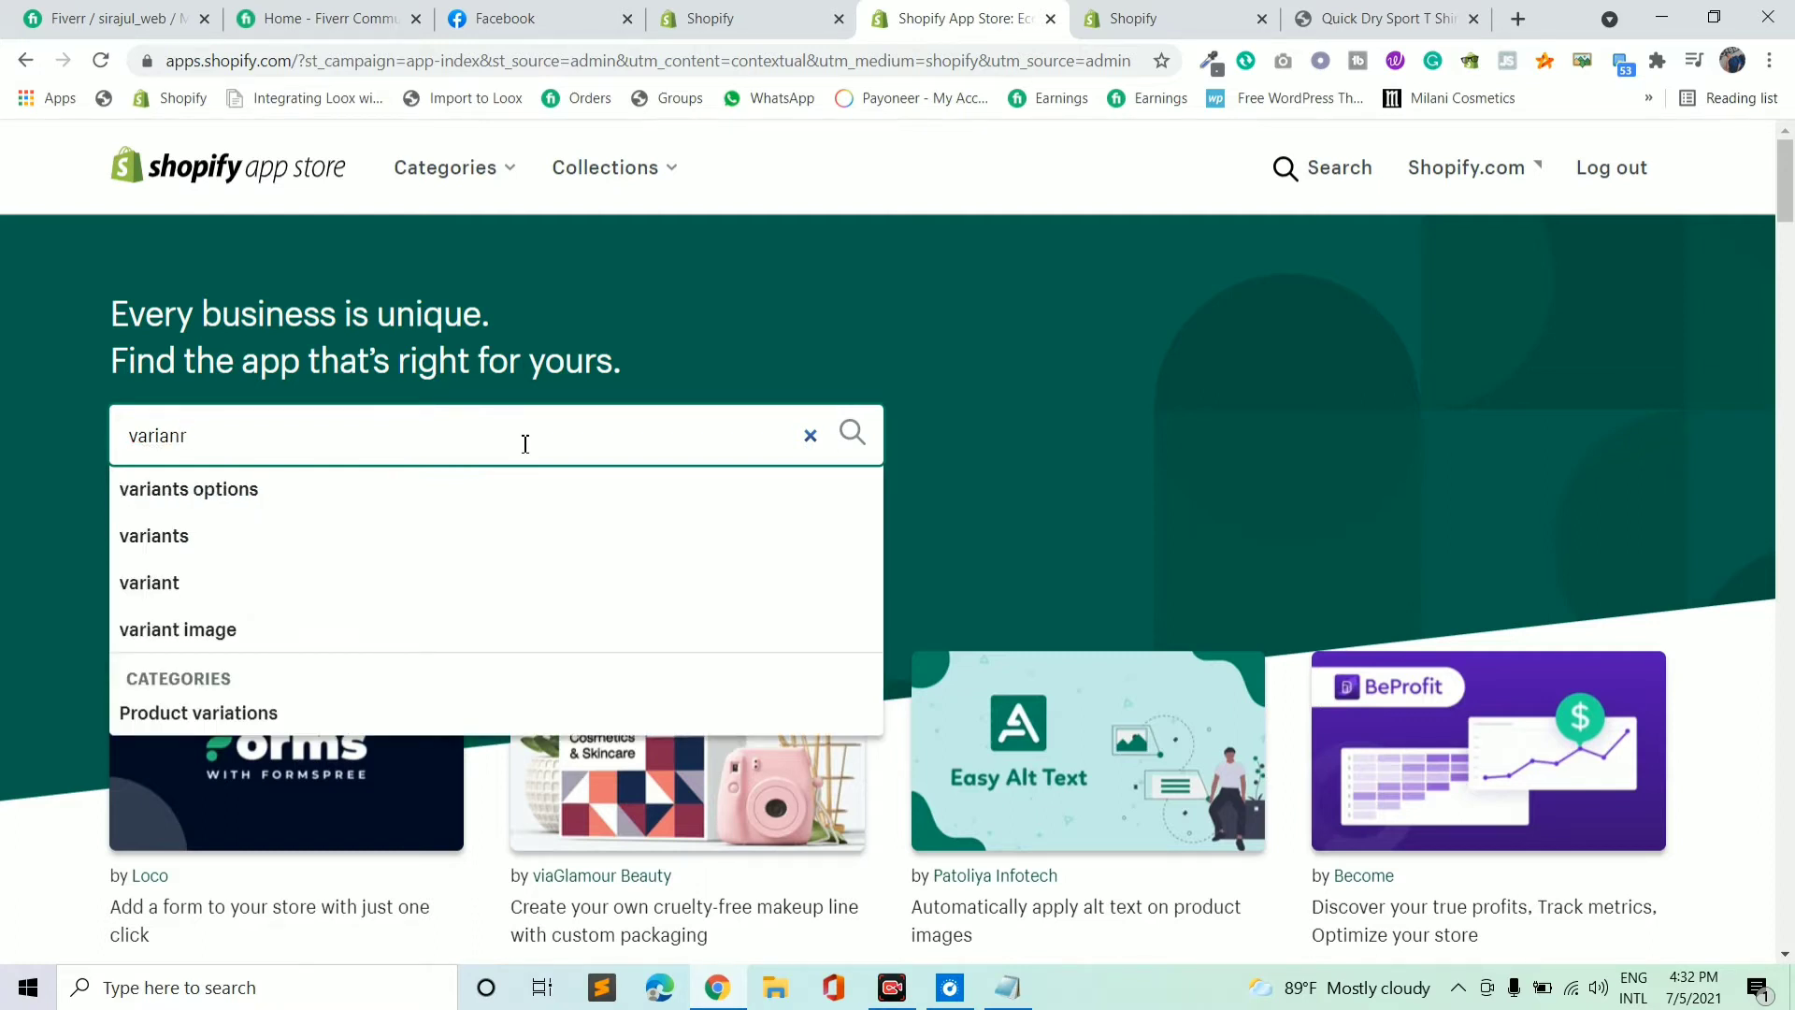
key(BackSpace)
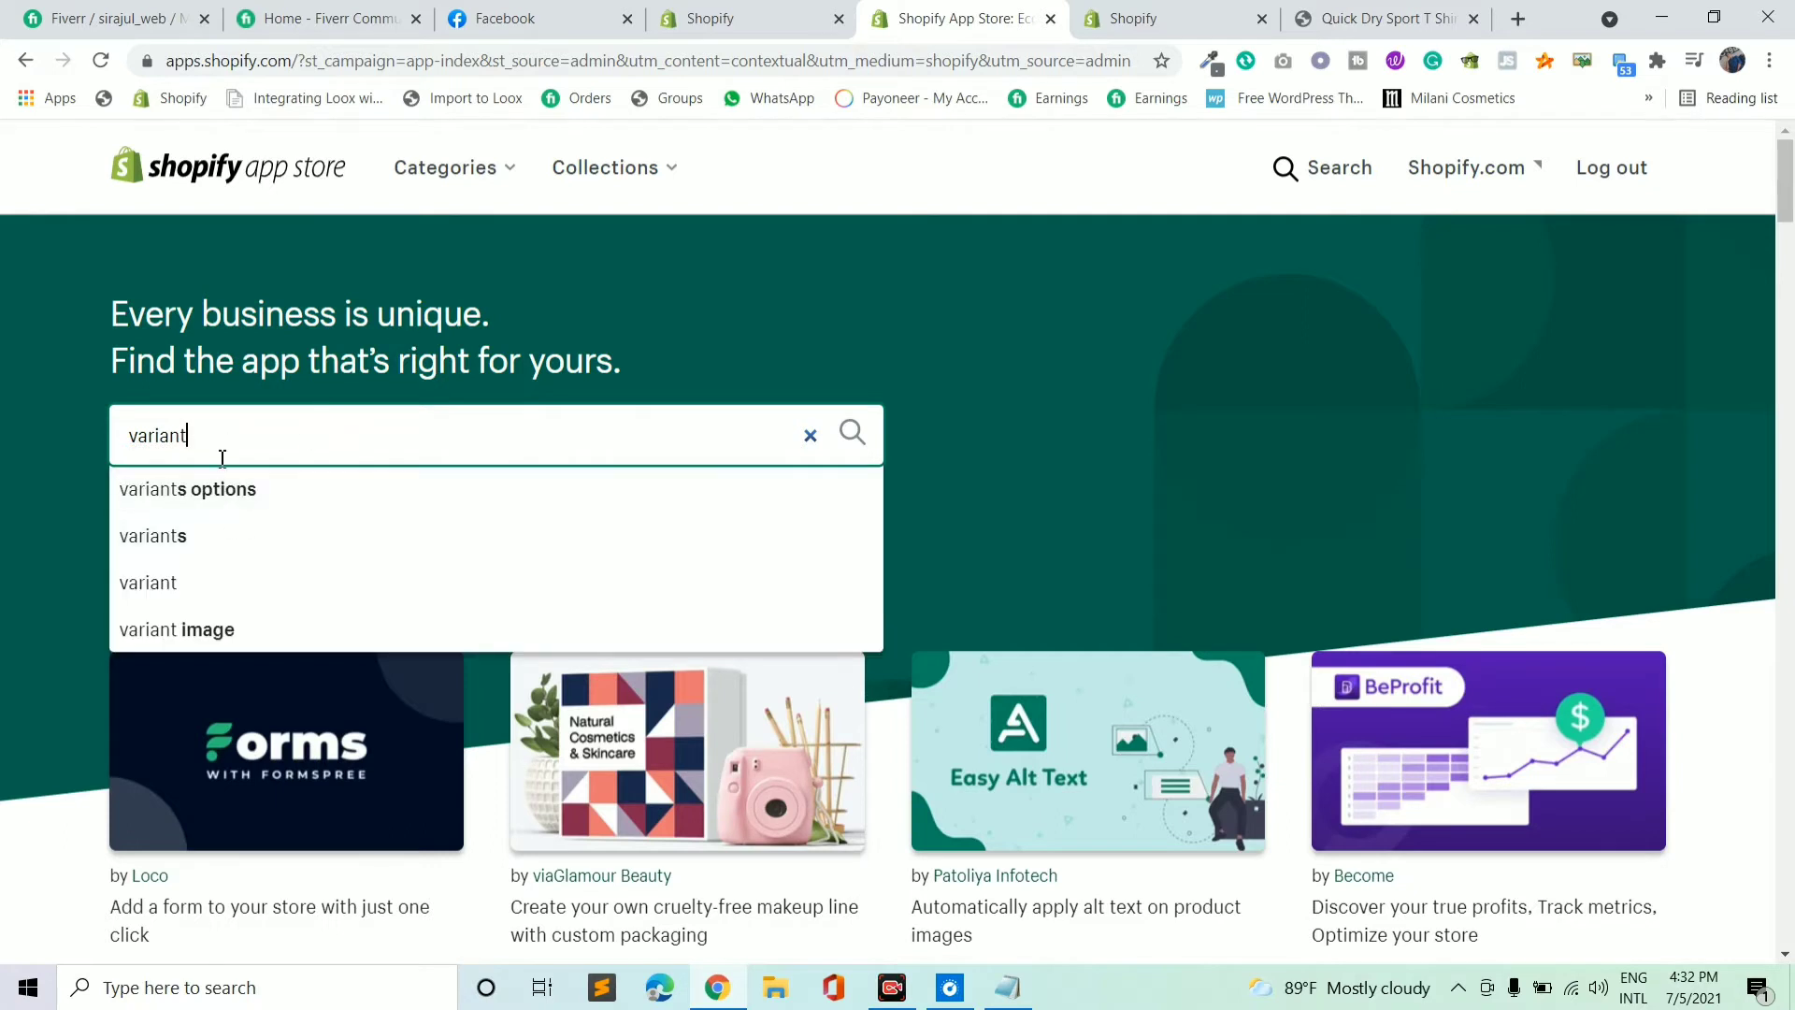
key(Return)
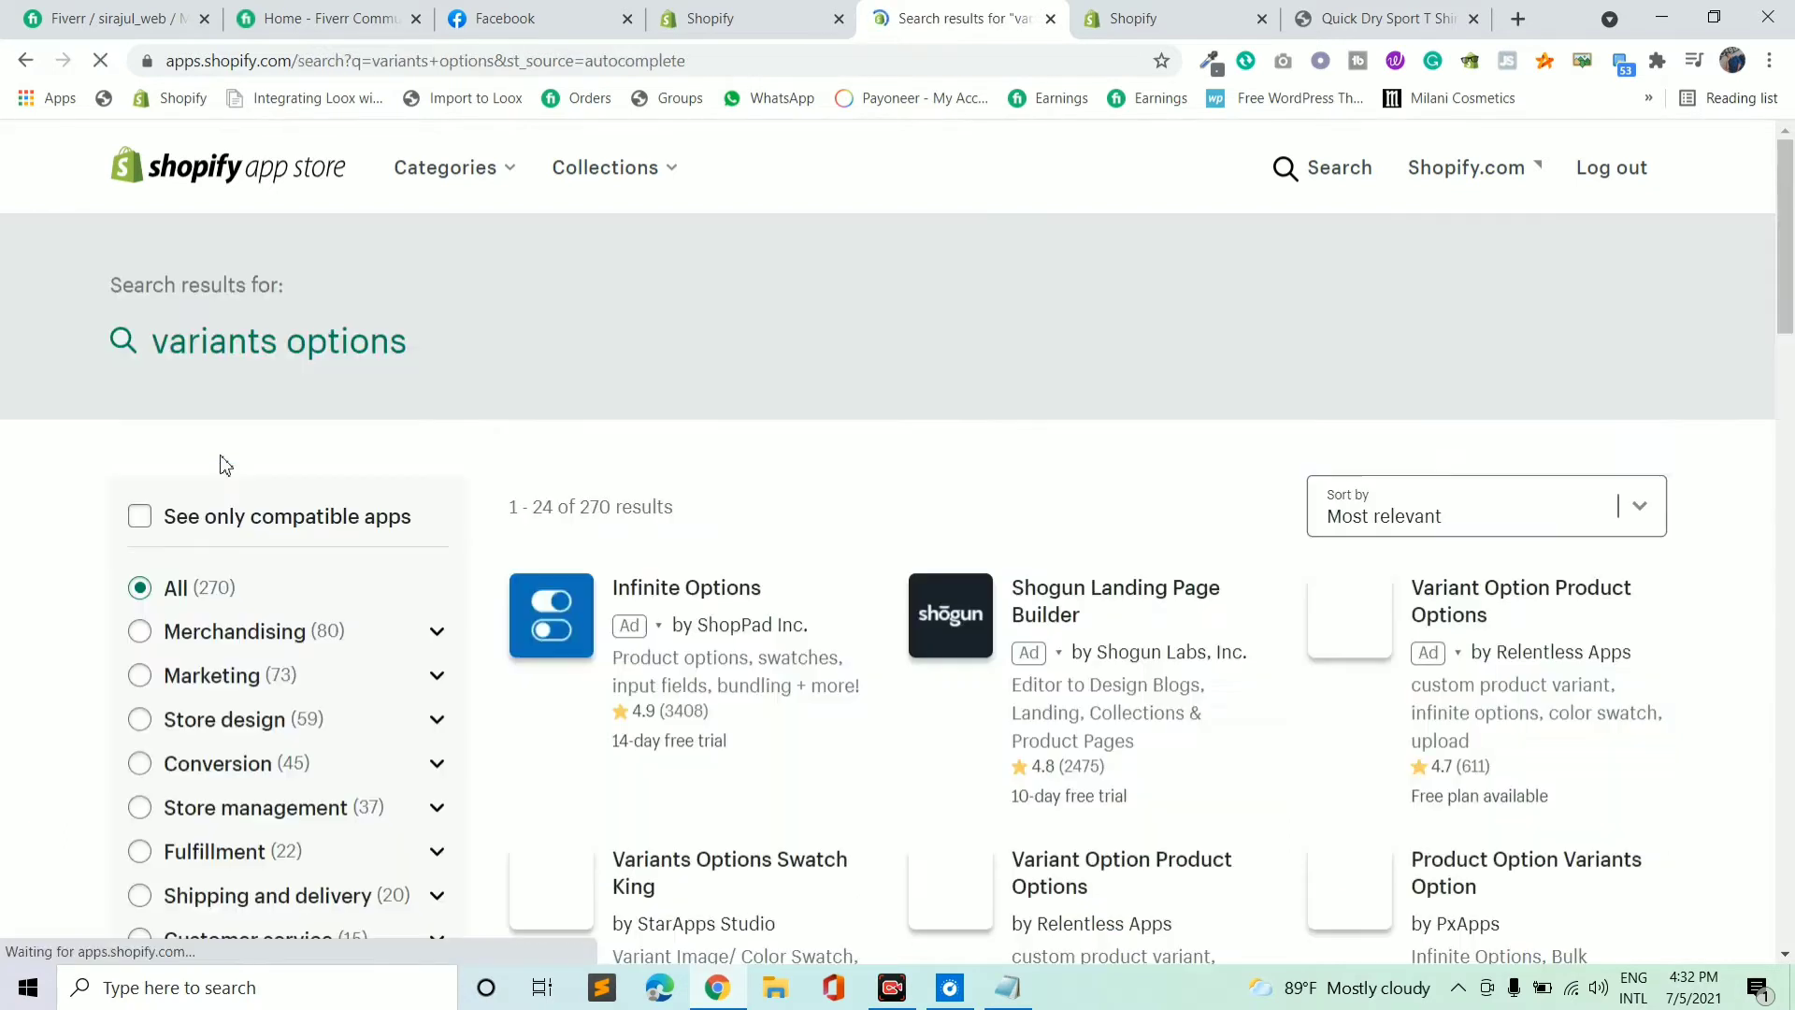
Choose Variants Options Swatch King by StarApps Studio from the search results and start adding it to the store.
scroll(710, 598, down, 5)
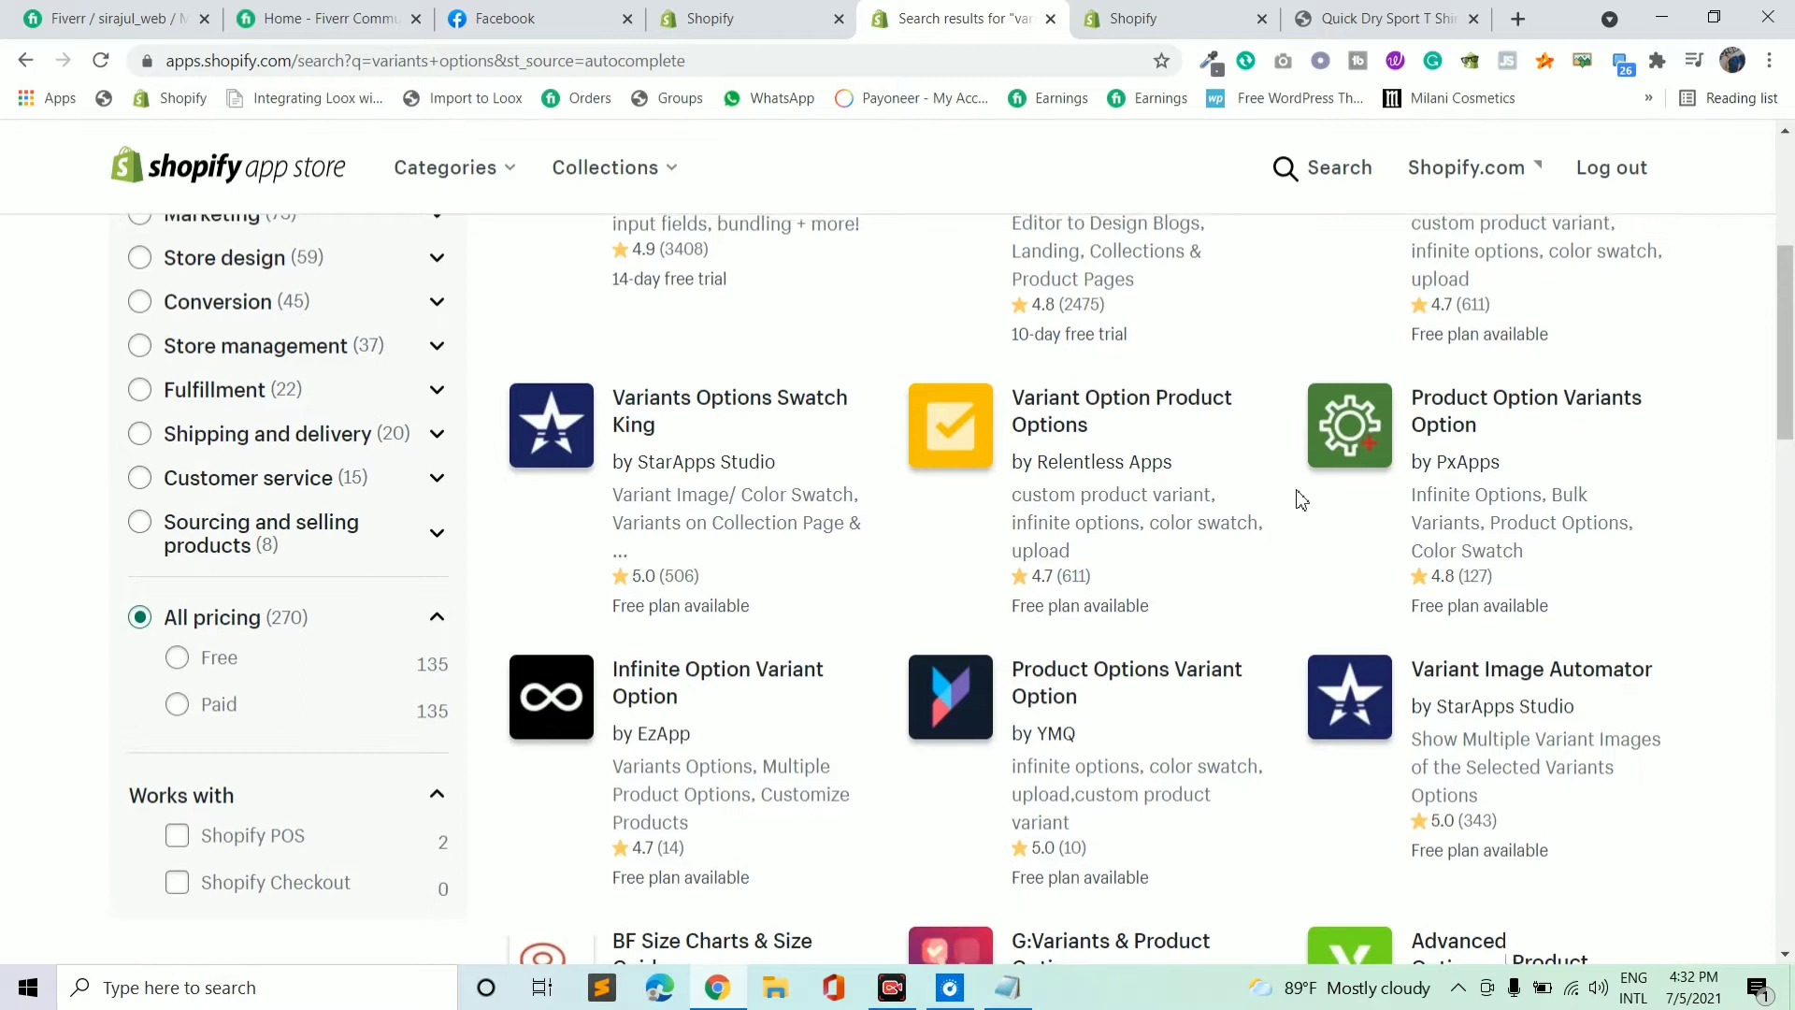
scroll(1327, 510, up, 4)
scroll(1371, 527, down, 4)
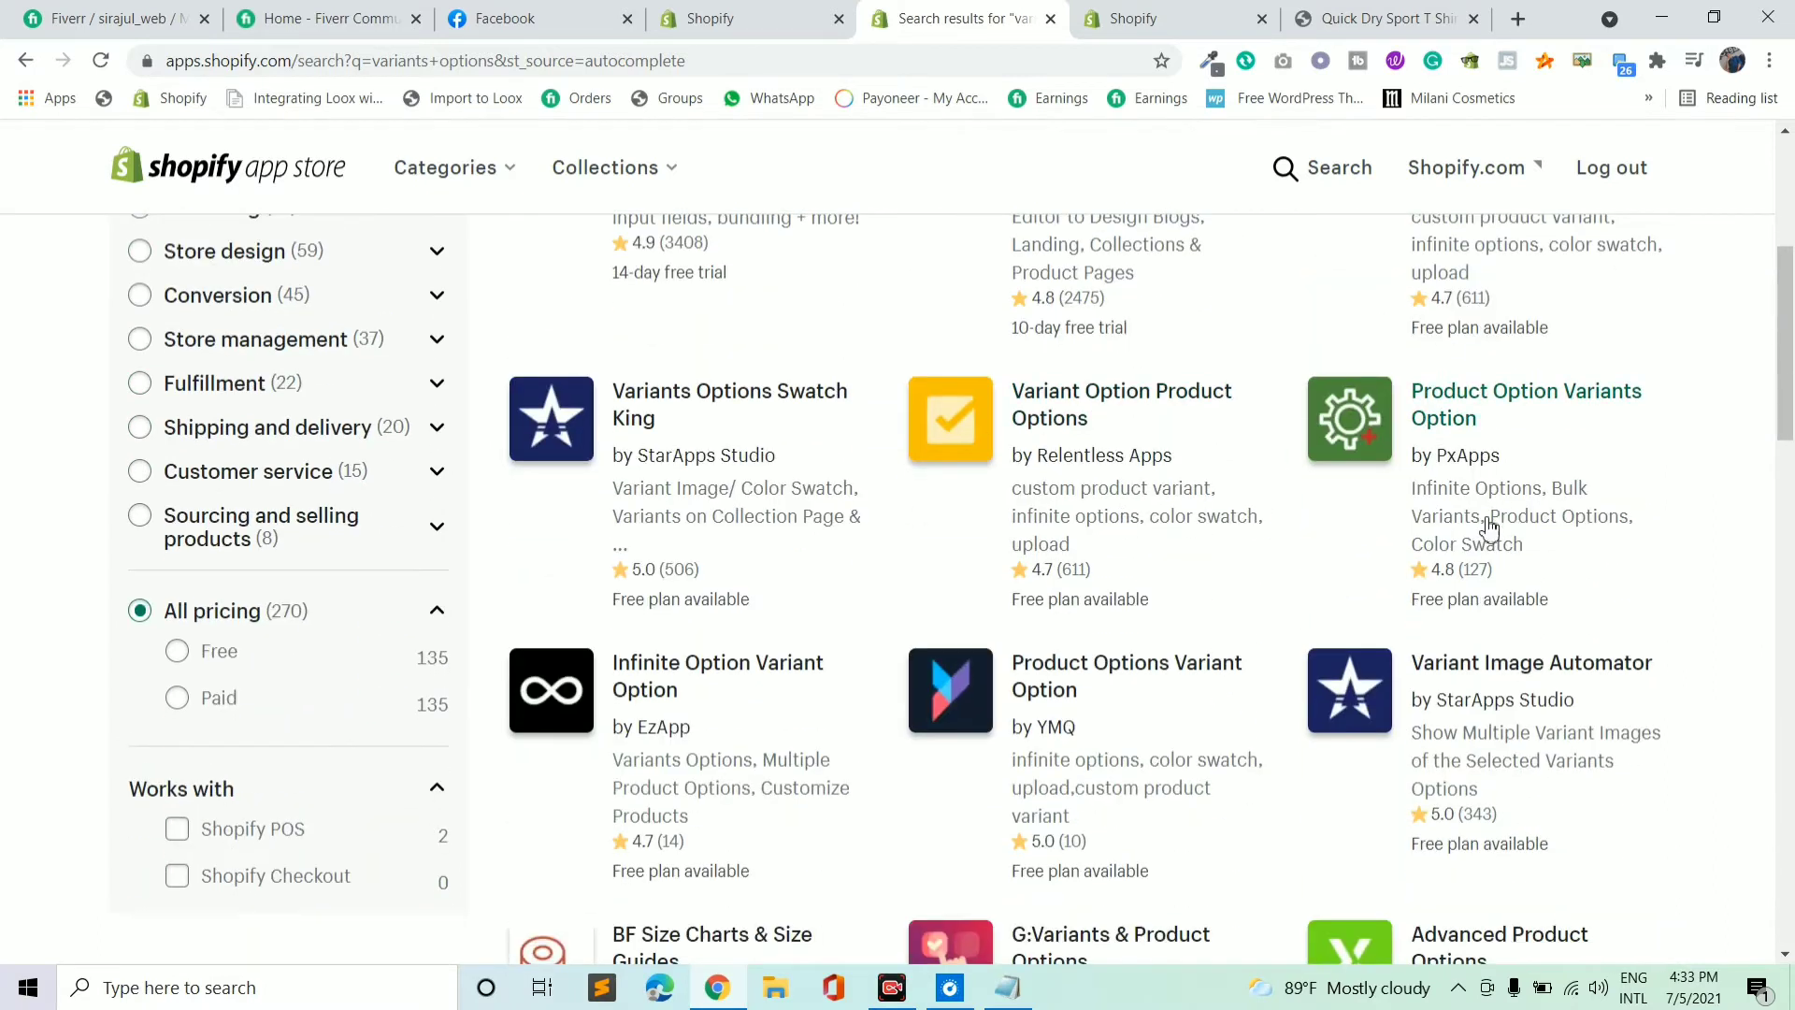
scroll(1326, 627, down, 3)
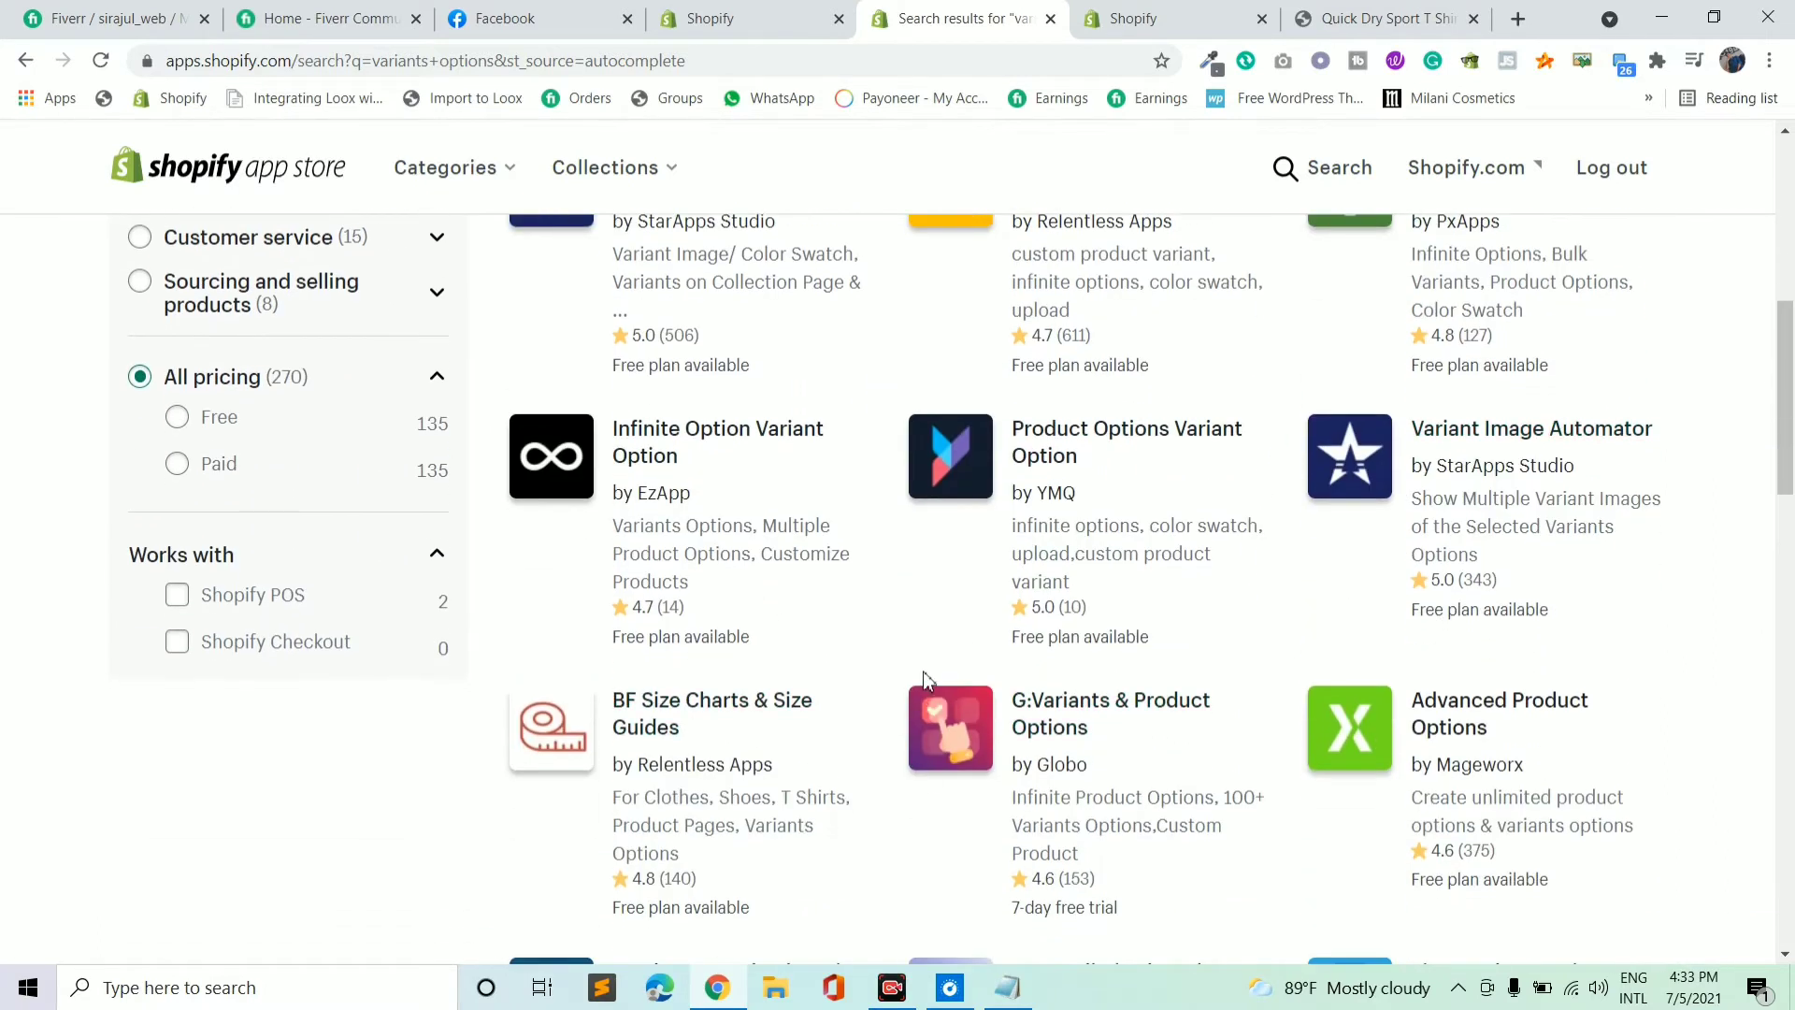
scroll(924, 674, up, 4)
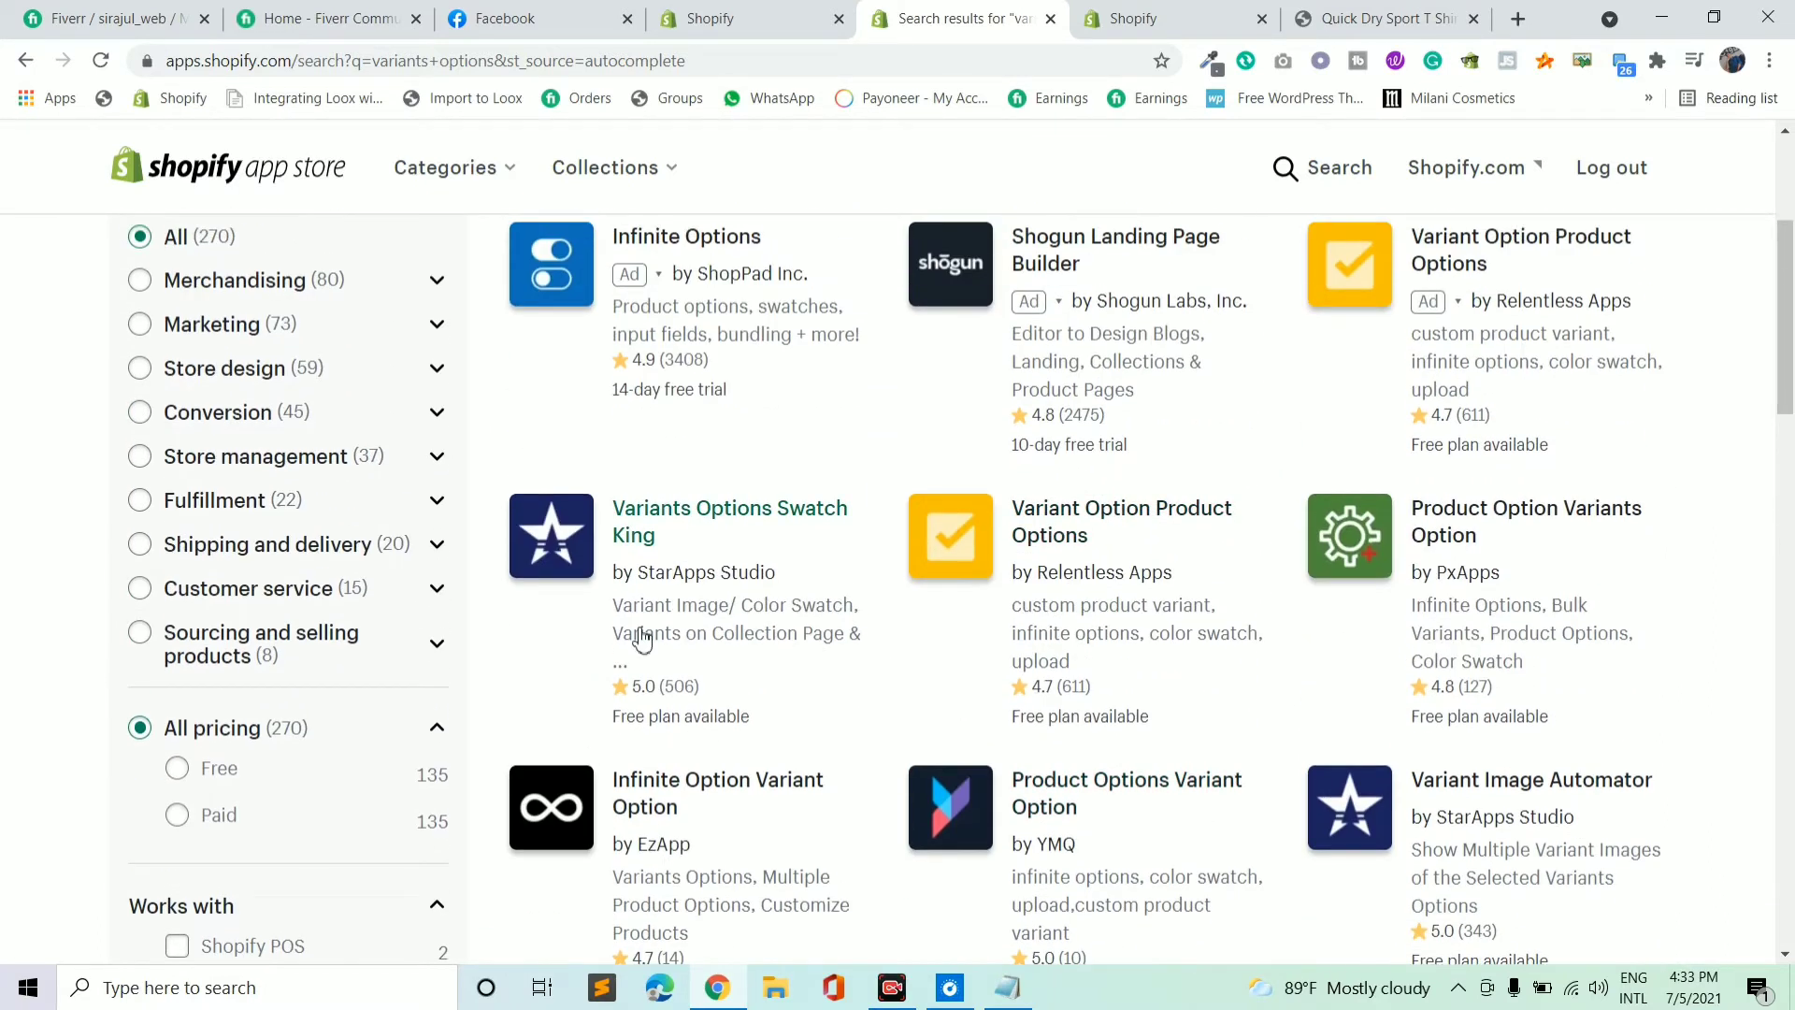
click(643, 529)
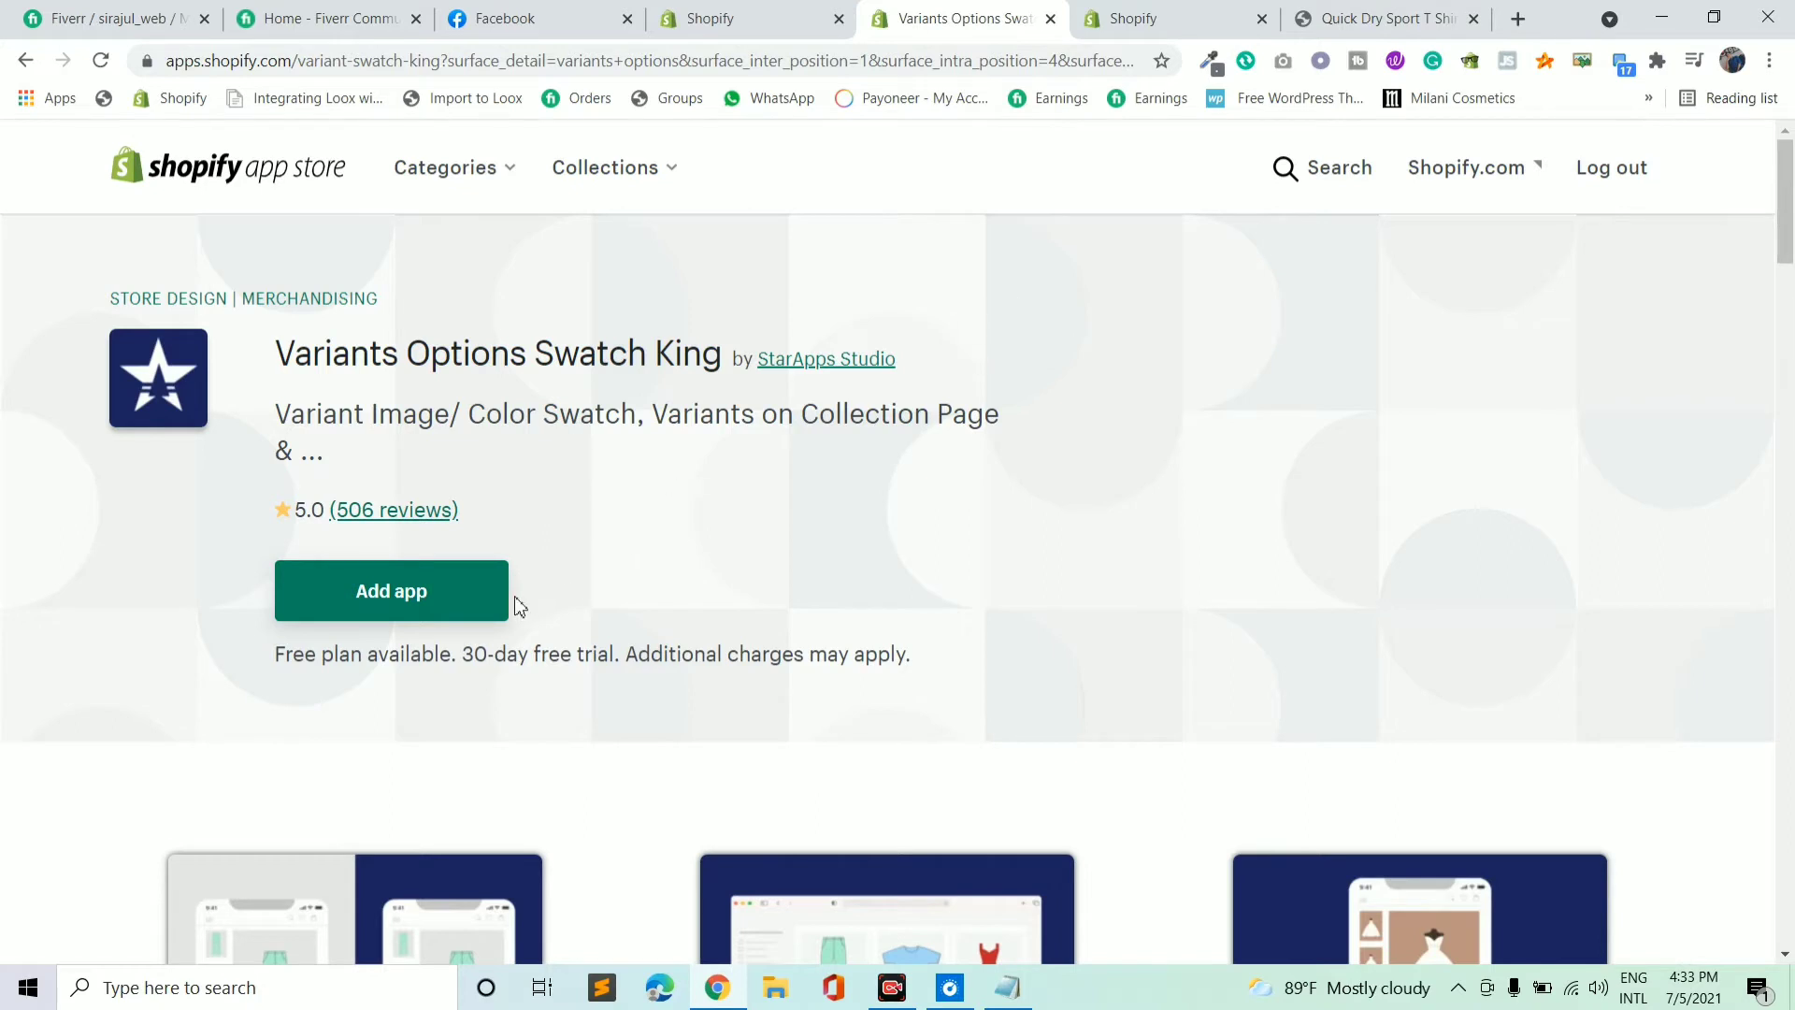
click(442, 603)
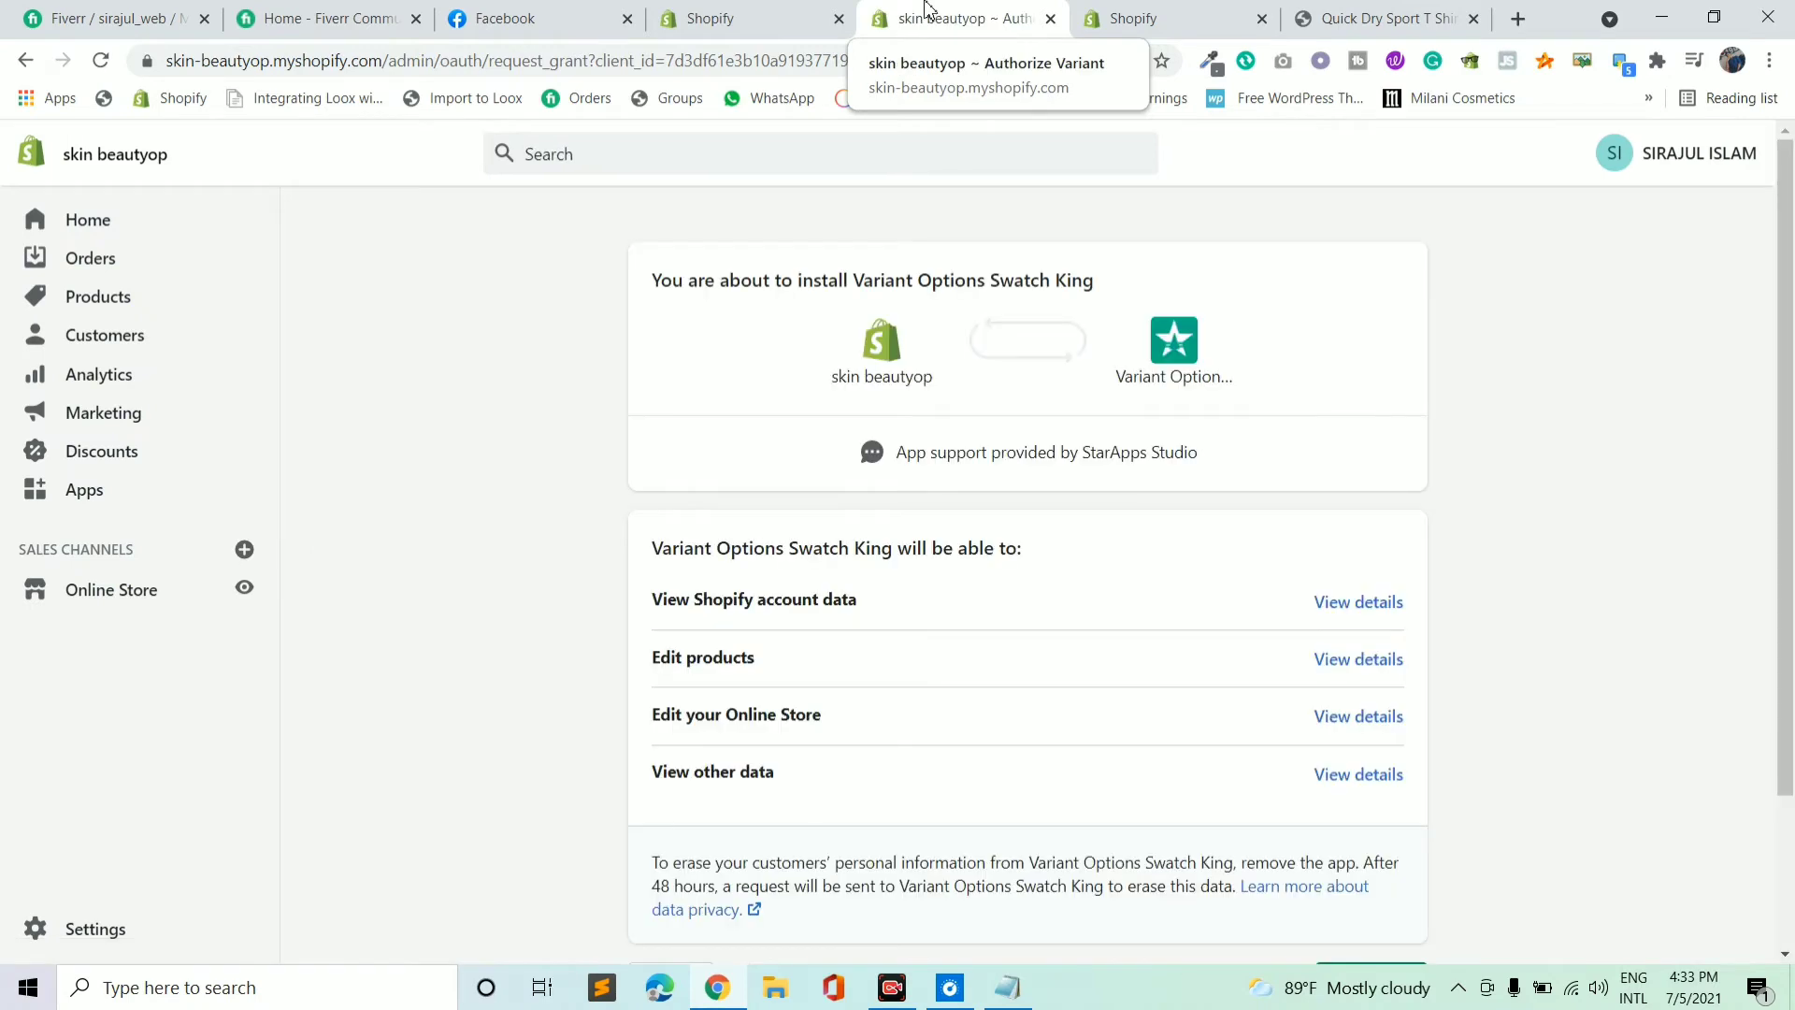
Install Variant Options Swatch King in the store and look through its settings page down to the product option style settings.
scroll(1195, 598, down, 2)
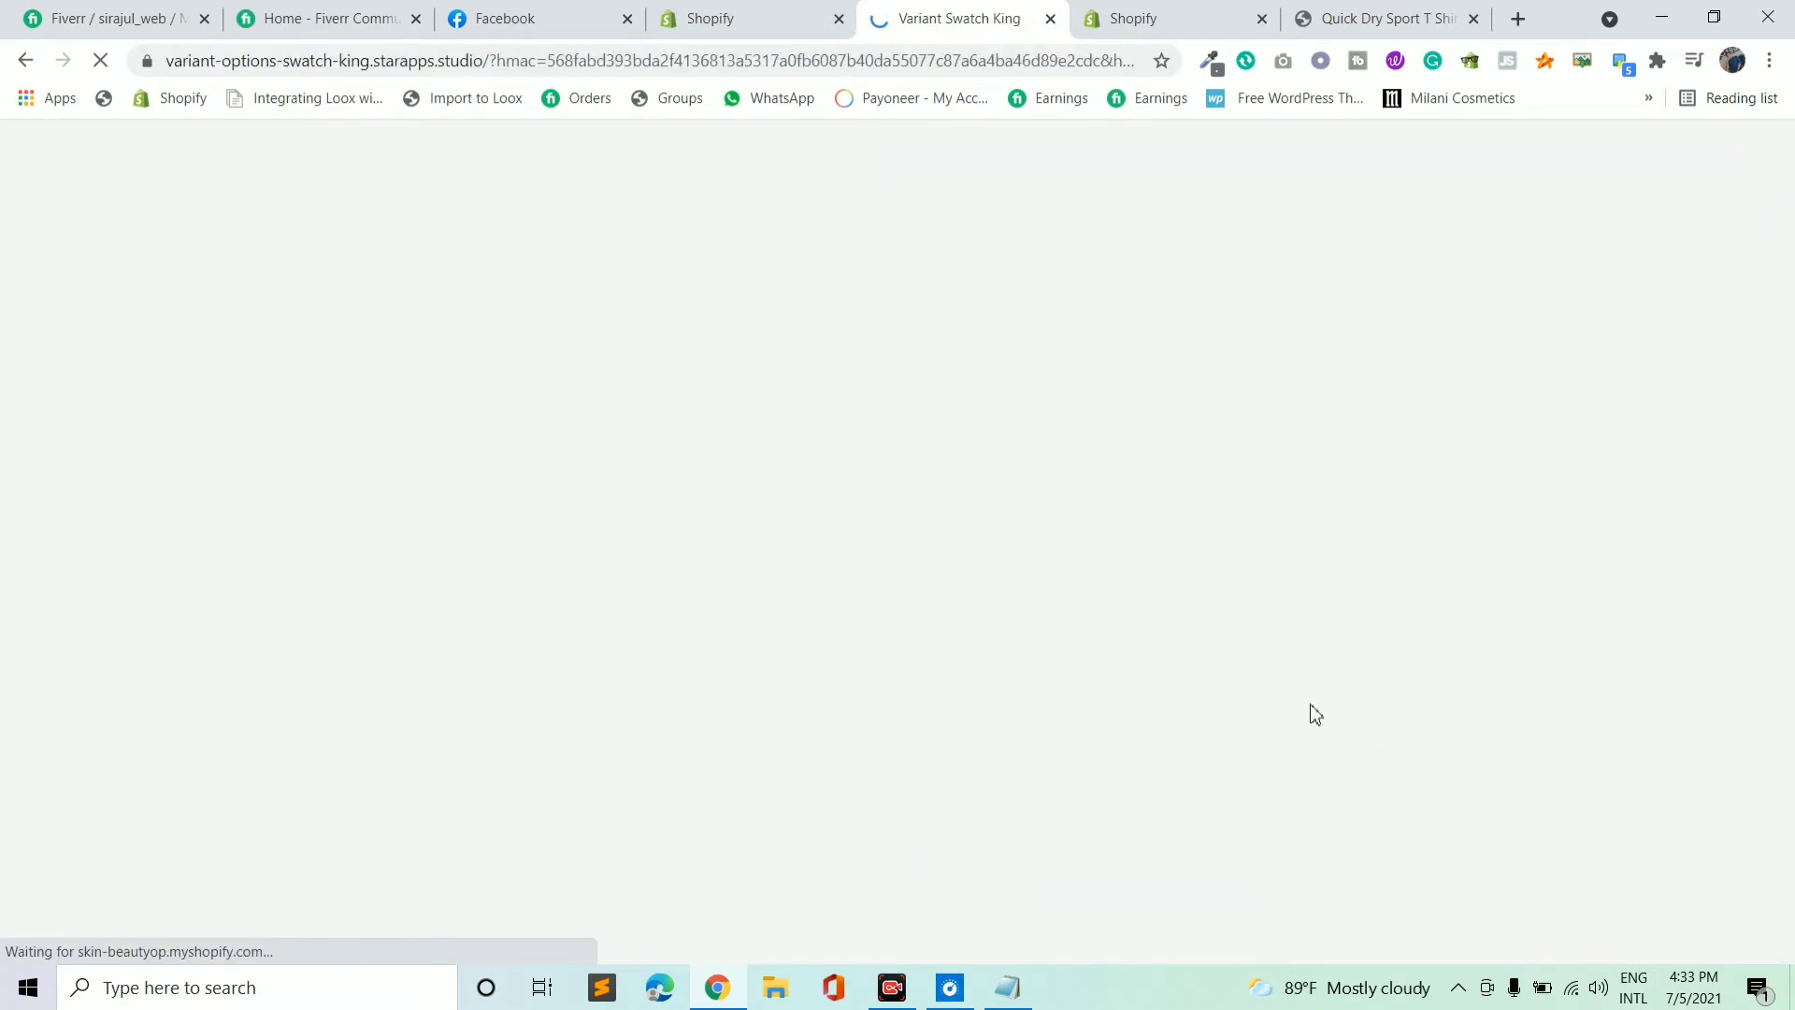
scroll(820, 370, down, 10)
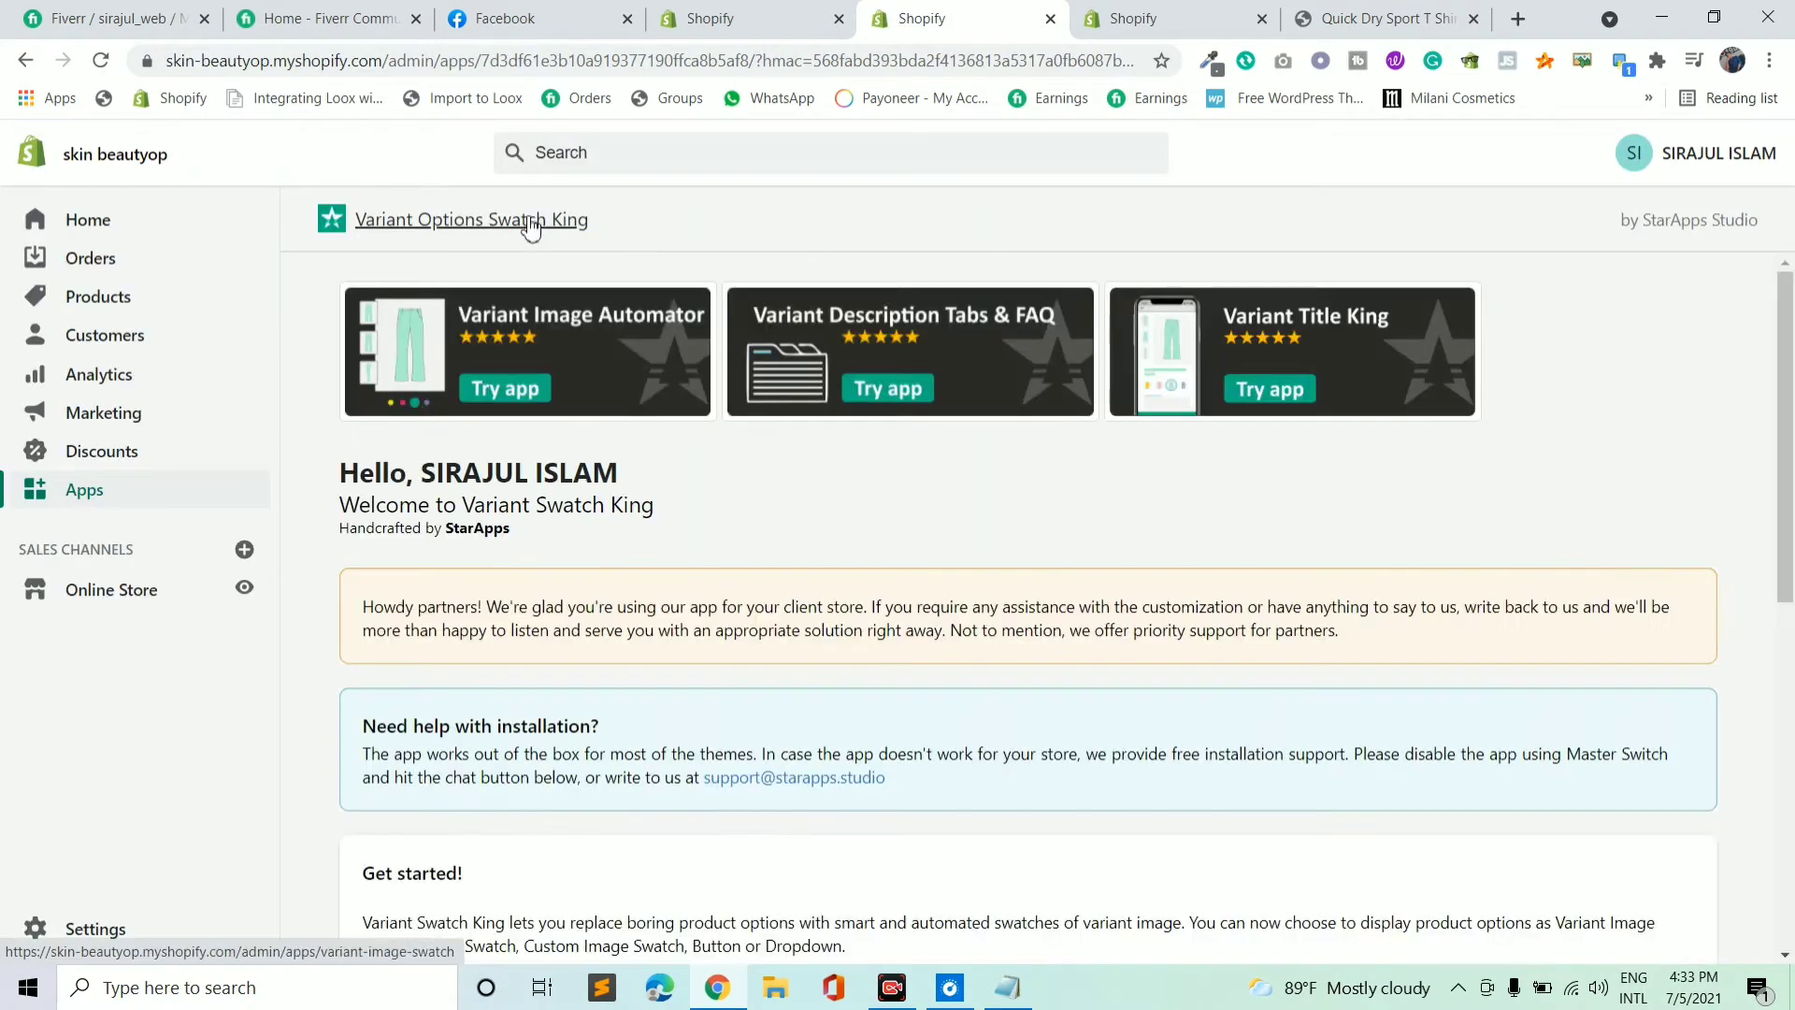
scroll(1010, 432, down, 10)
scroll(1008, 430, down, 4)
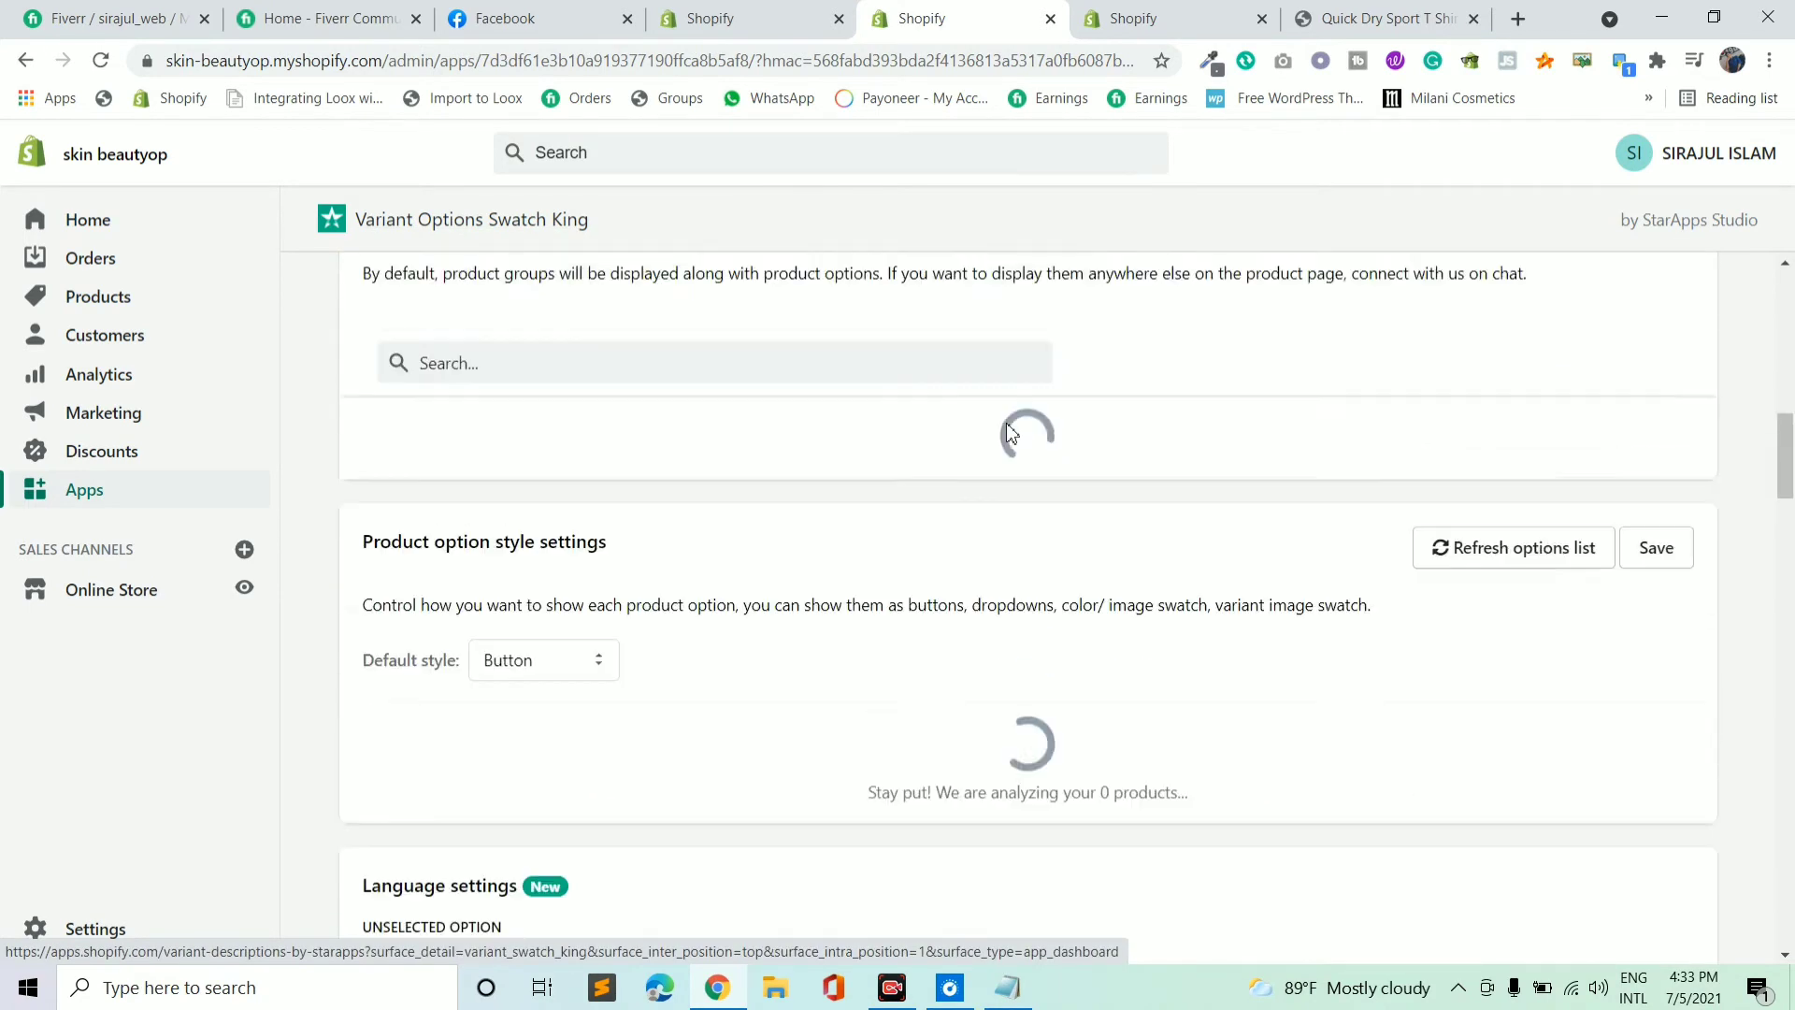
scroll(1006, 428, up, 6)
scroll(1006, 421, down, 6)
scroll(1008, 410, up, 2)
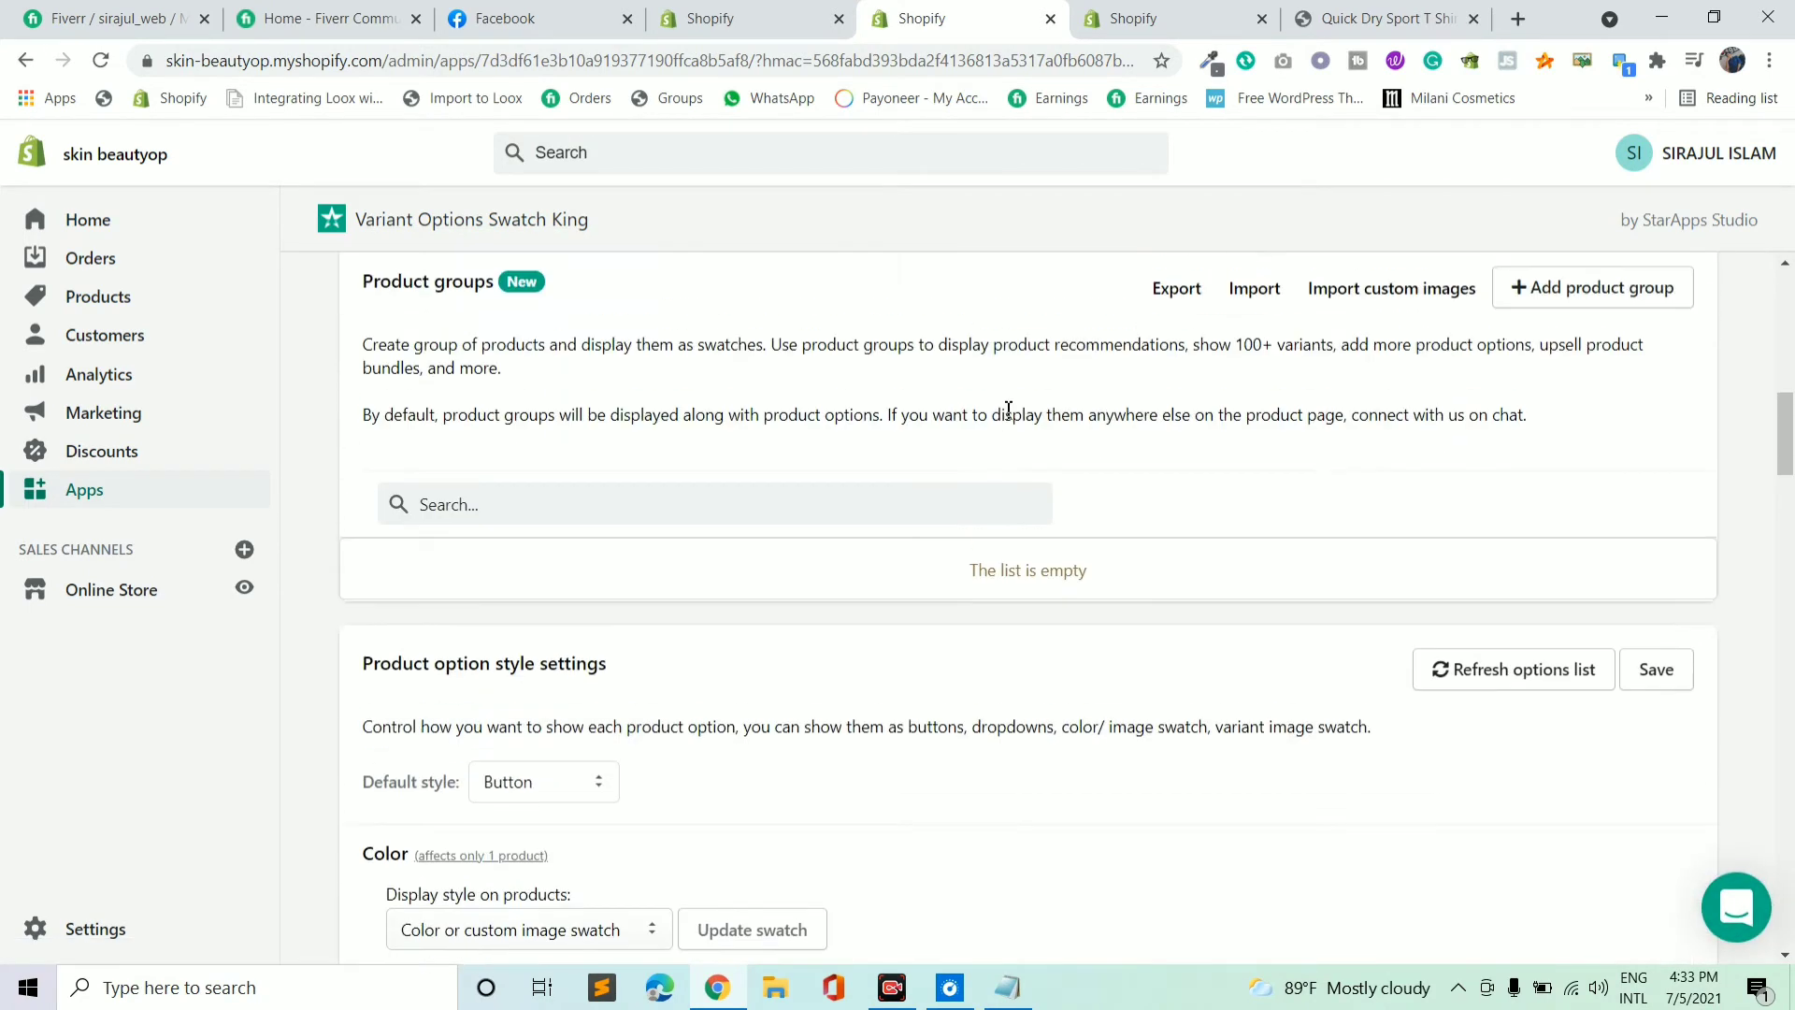
scroll(1005, 406, down, 4)
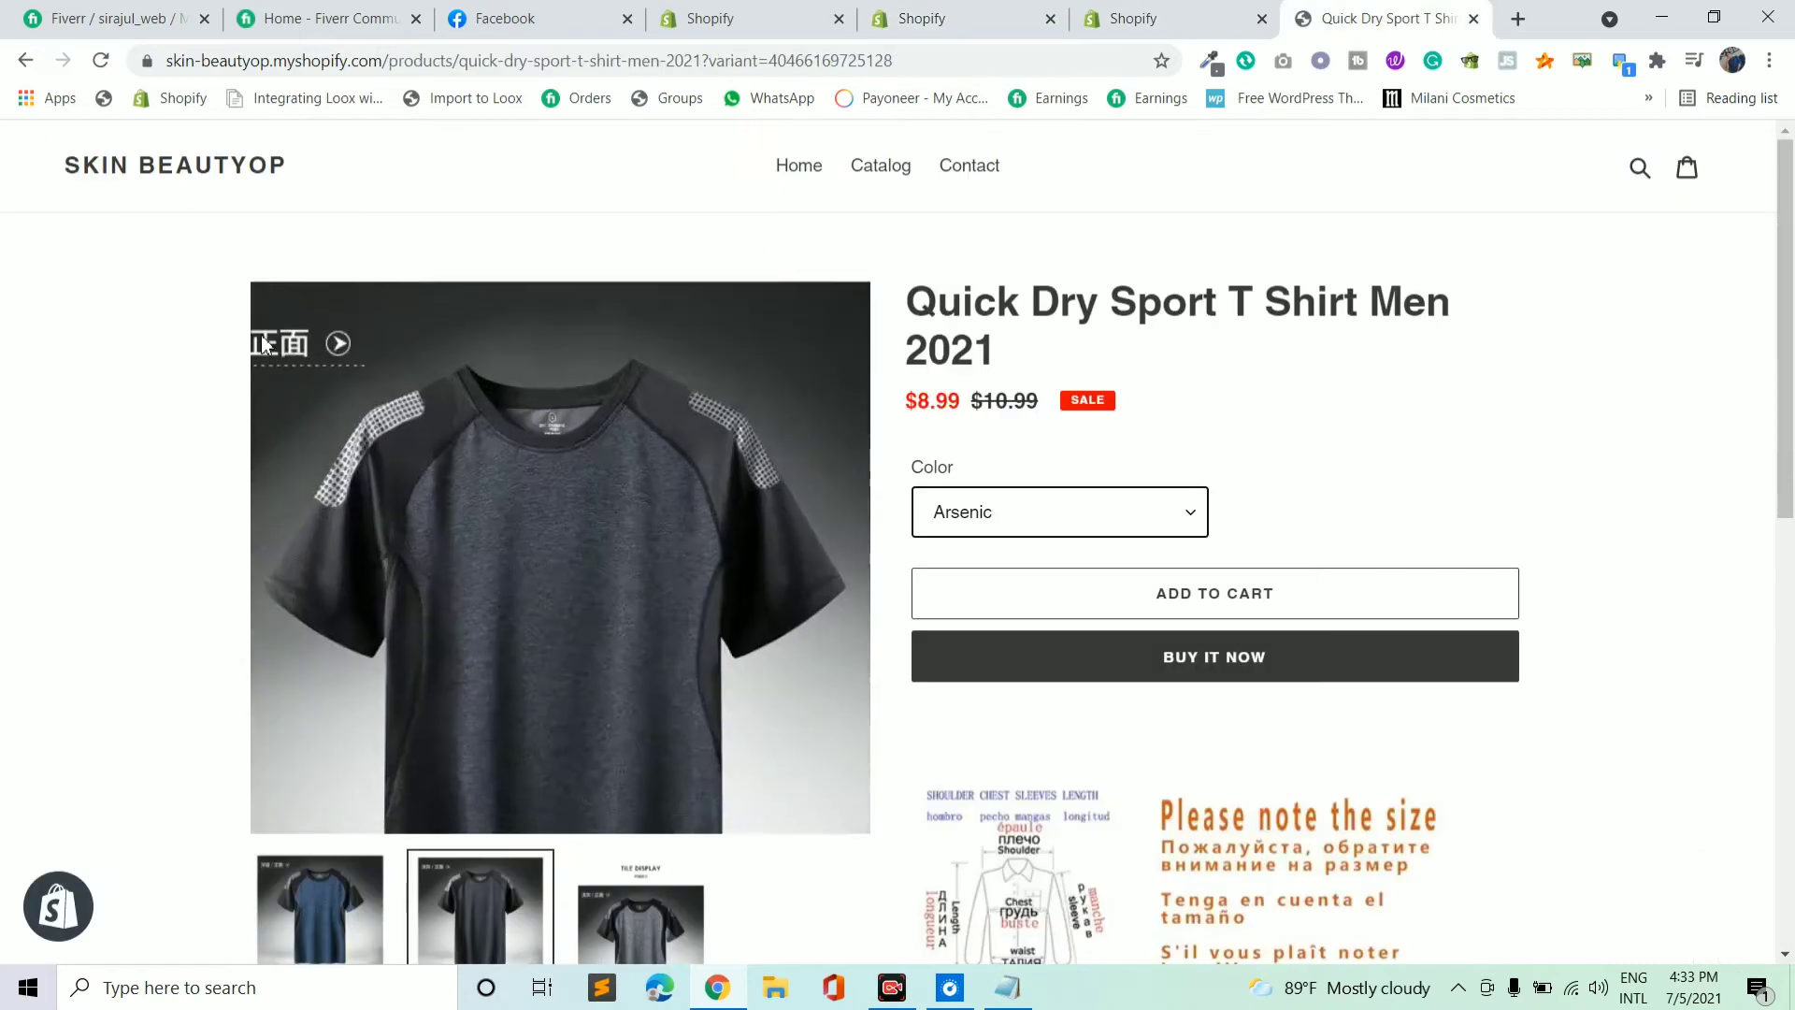
Reopen Quick Dry Sport T Shirt Men 2021 from the storefront catalog and try its Blue, Heathered Grey and Arsenic color options.
click(879, 165)
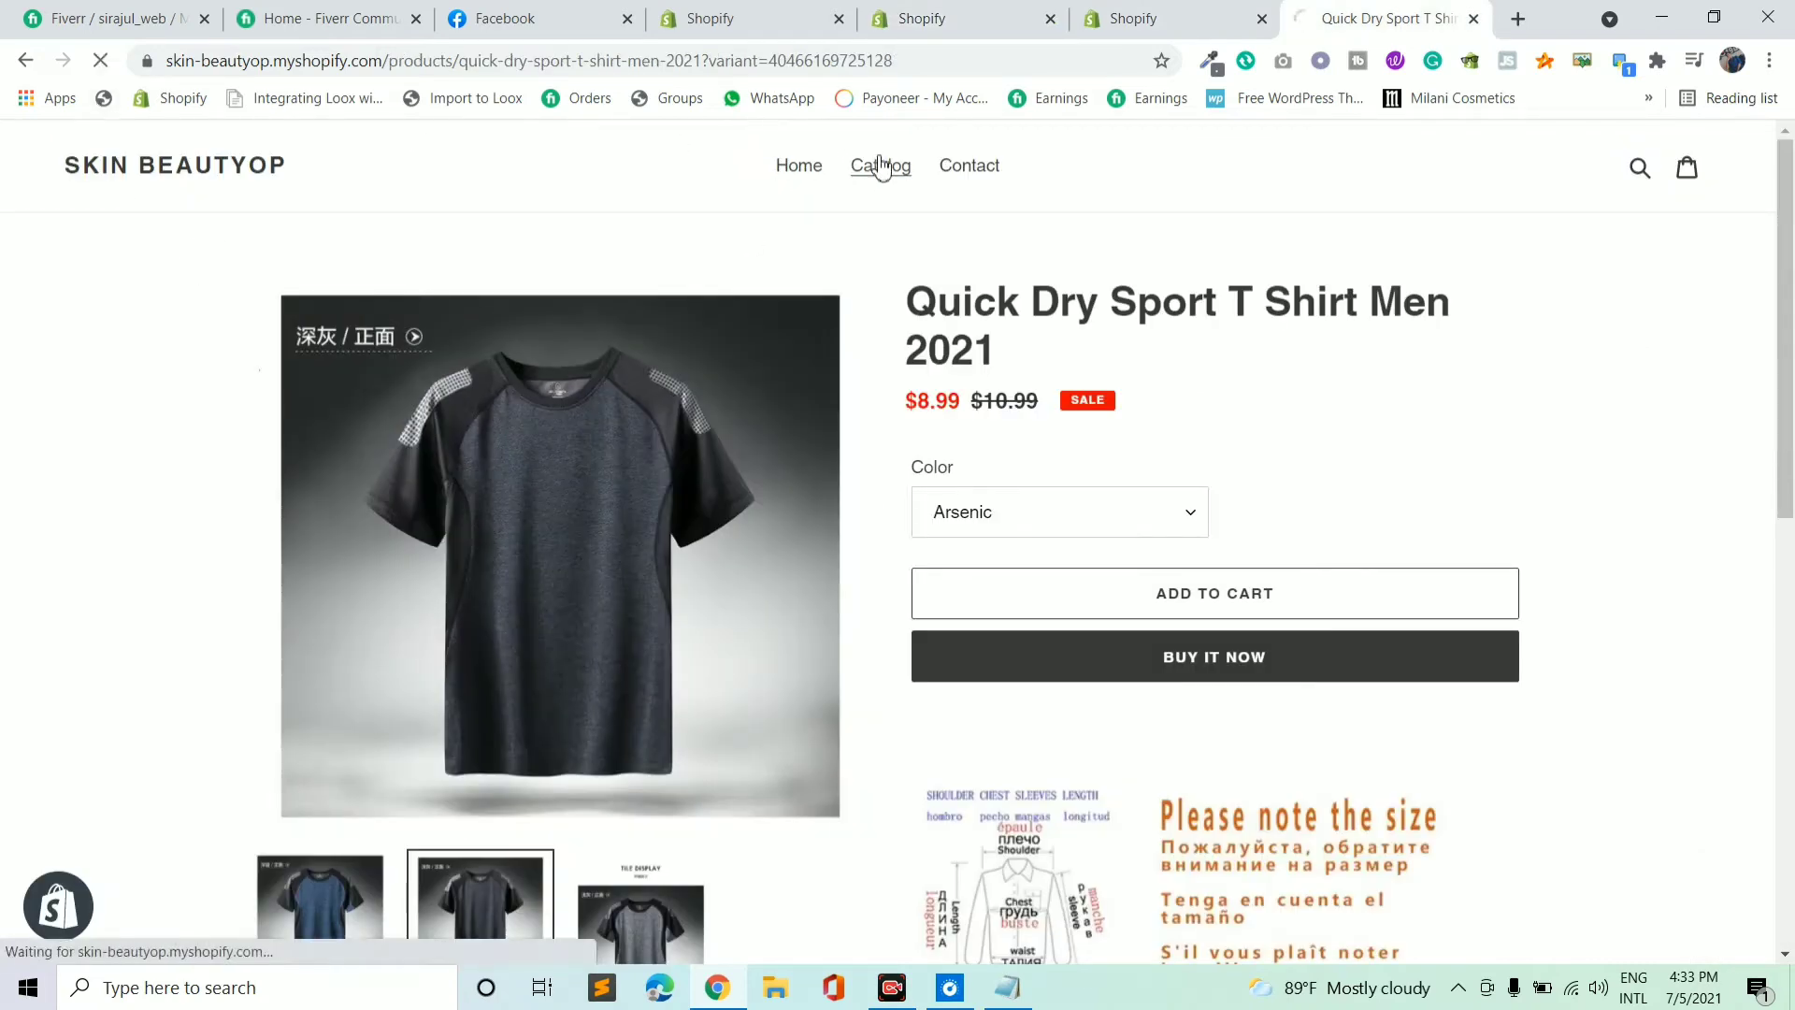
click(419, 579)
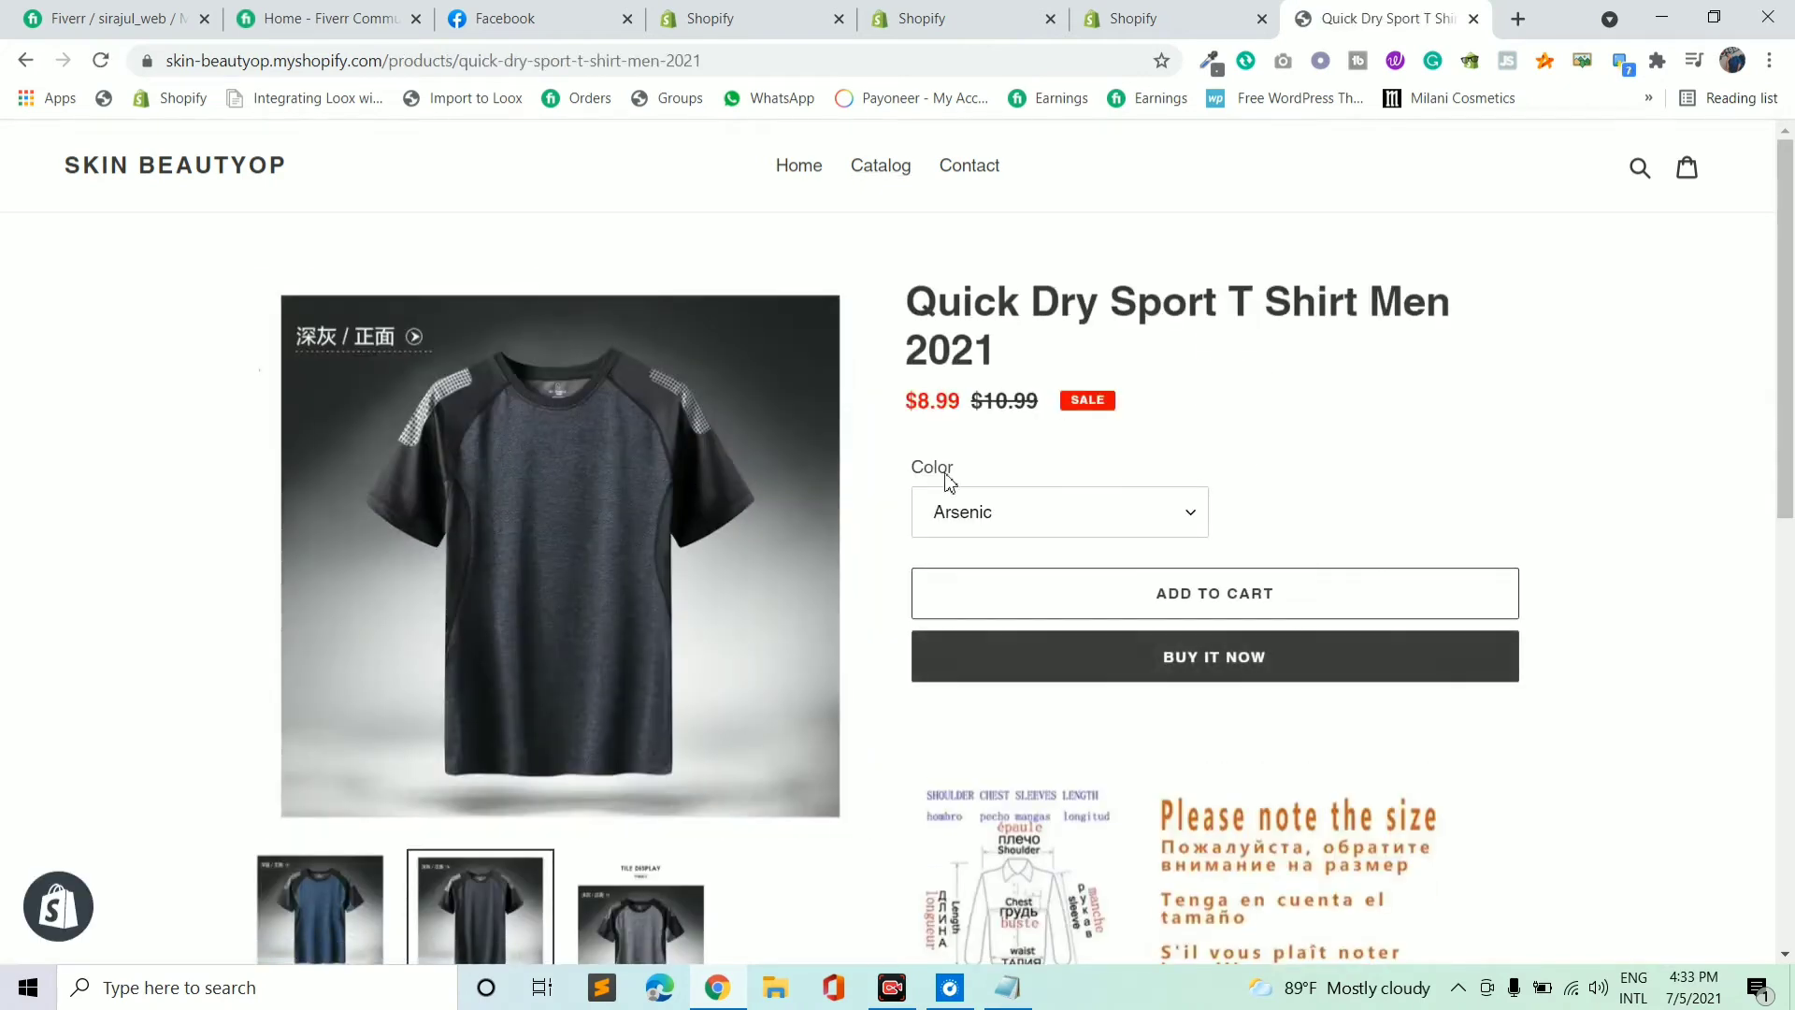
click(978, 495)
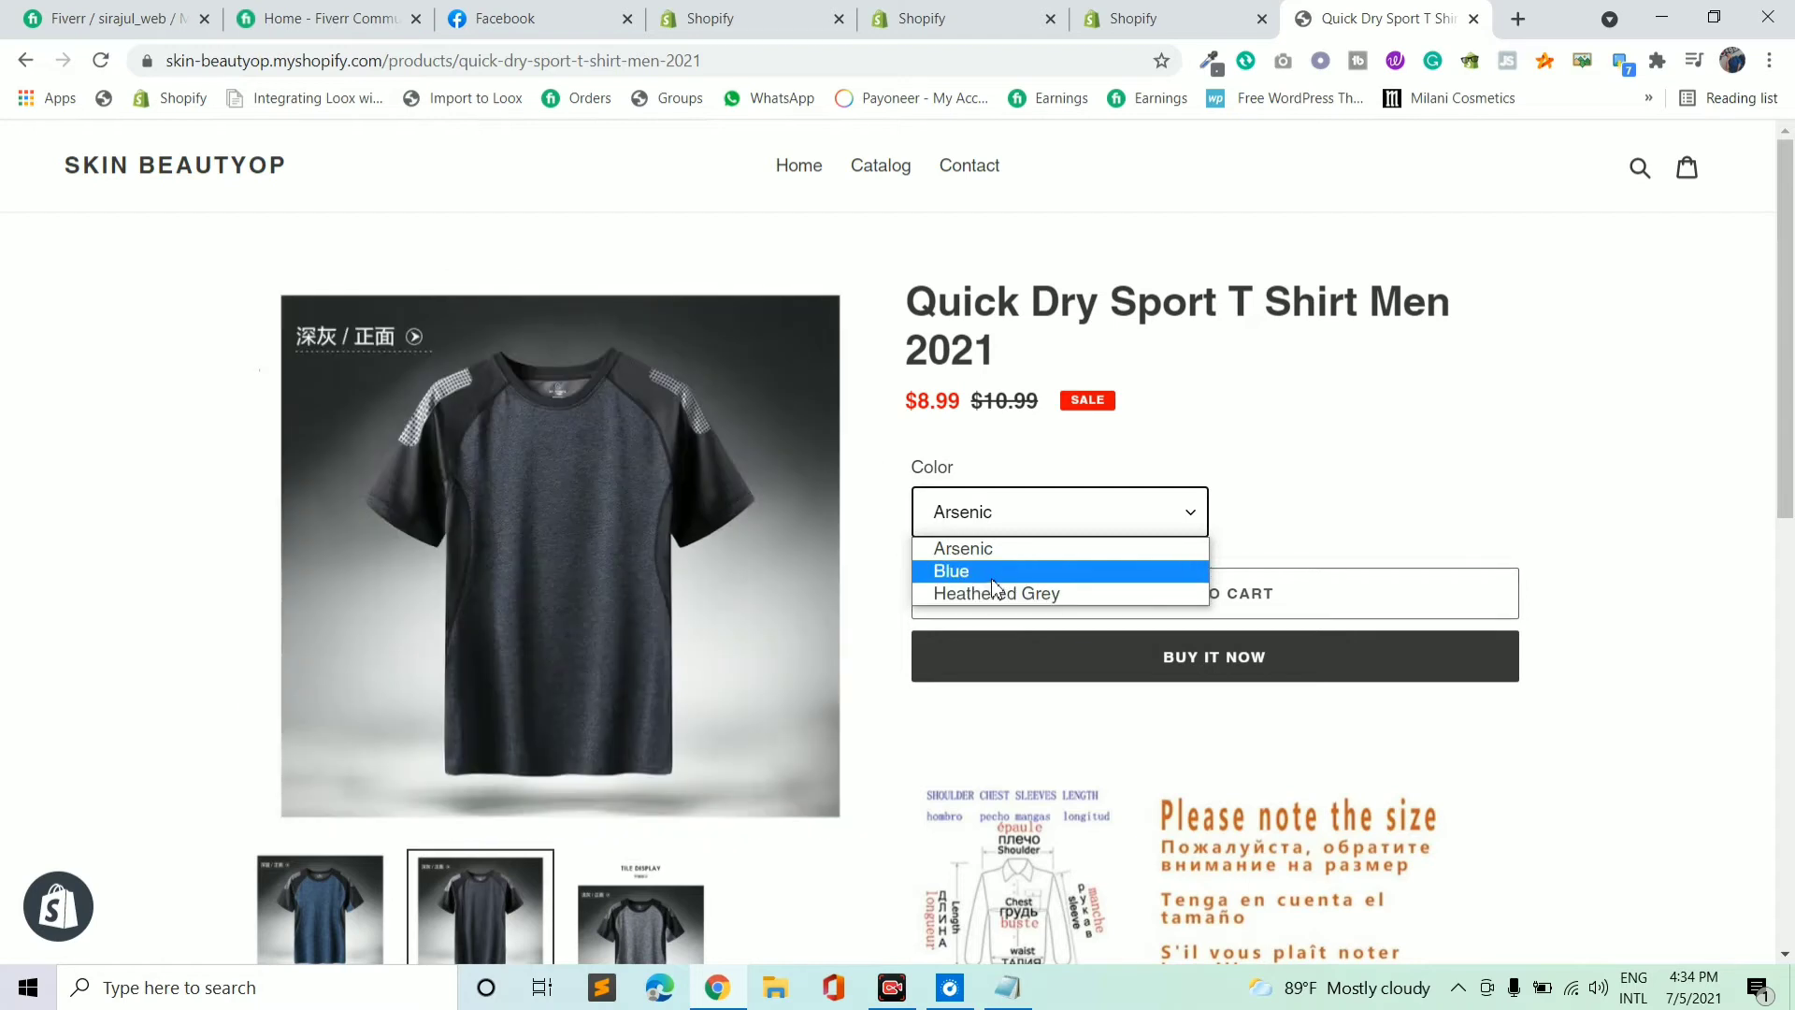
click(993, 574)
click(963, 519)
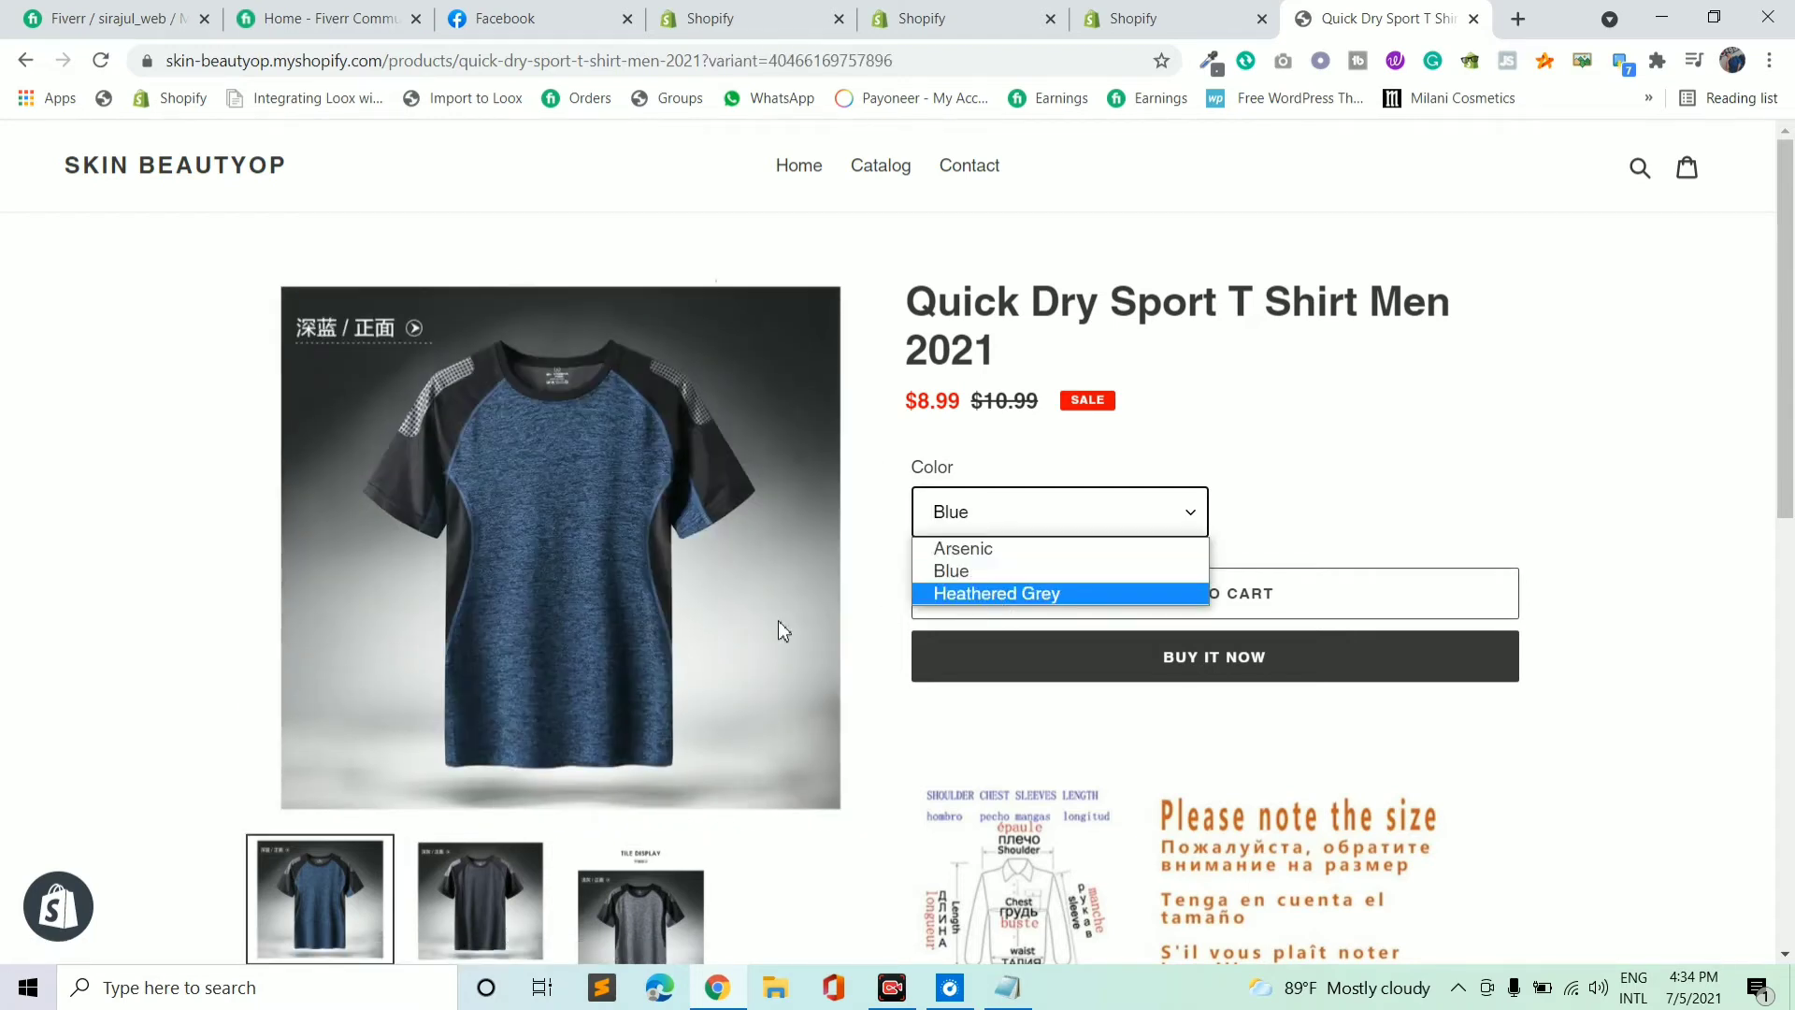
click(932, 572)
click(996, 511)
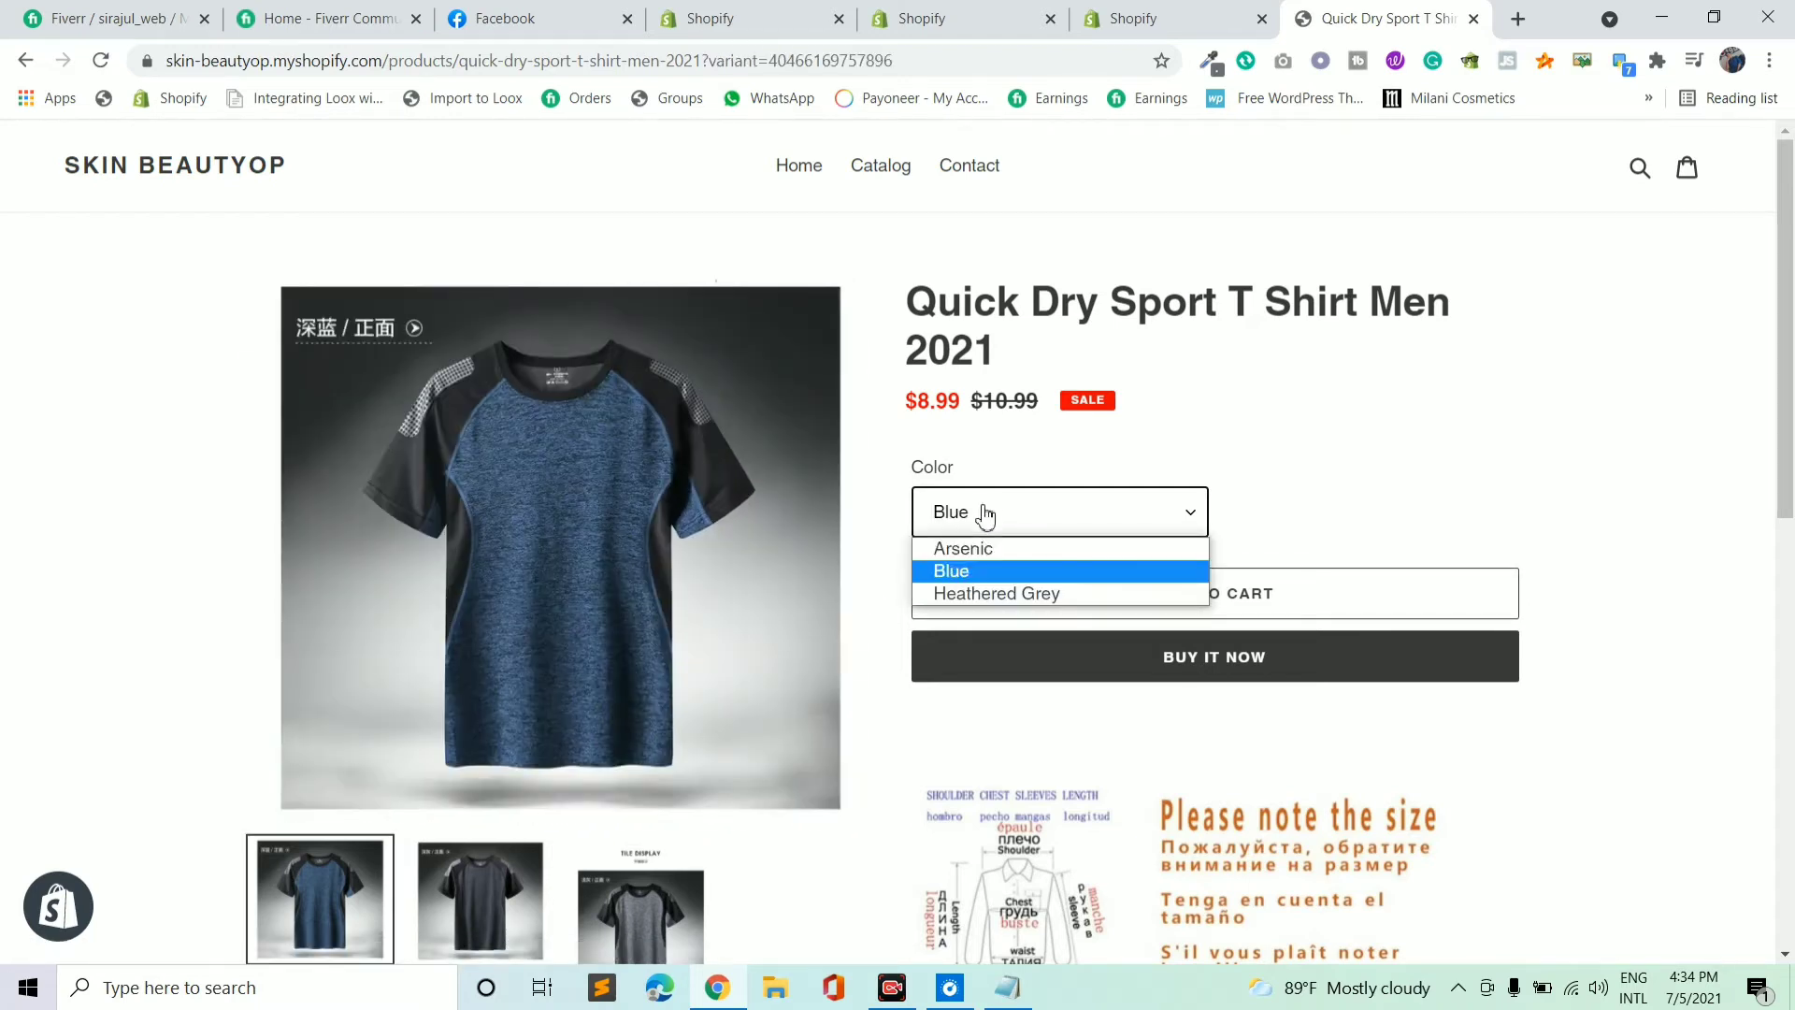
click(981, 549)
click(1009, 514)
click(978, 569)
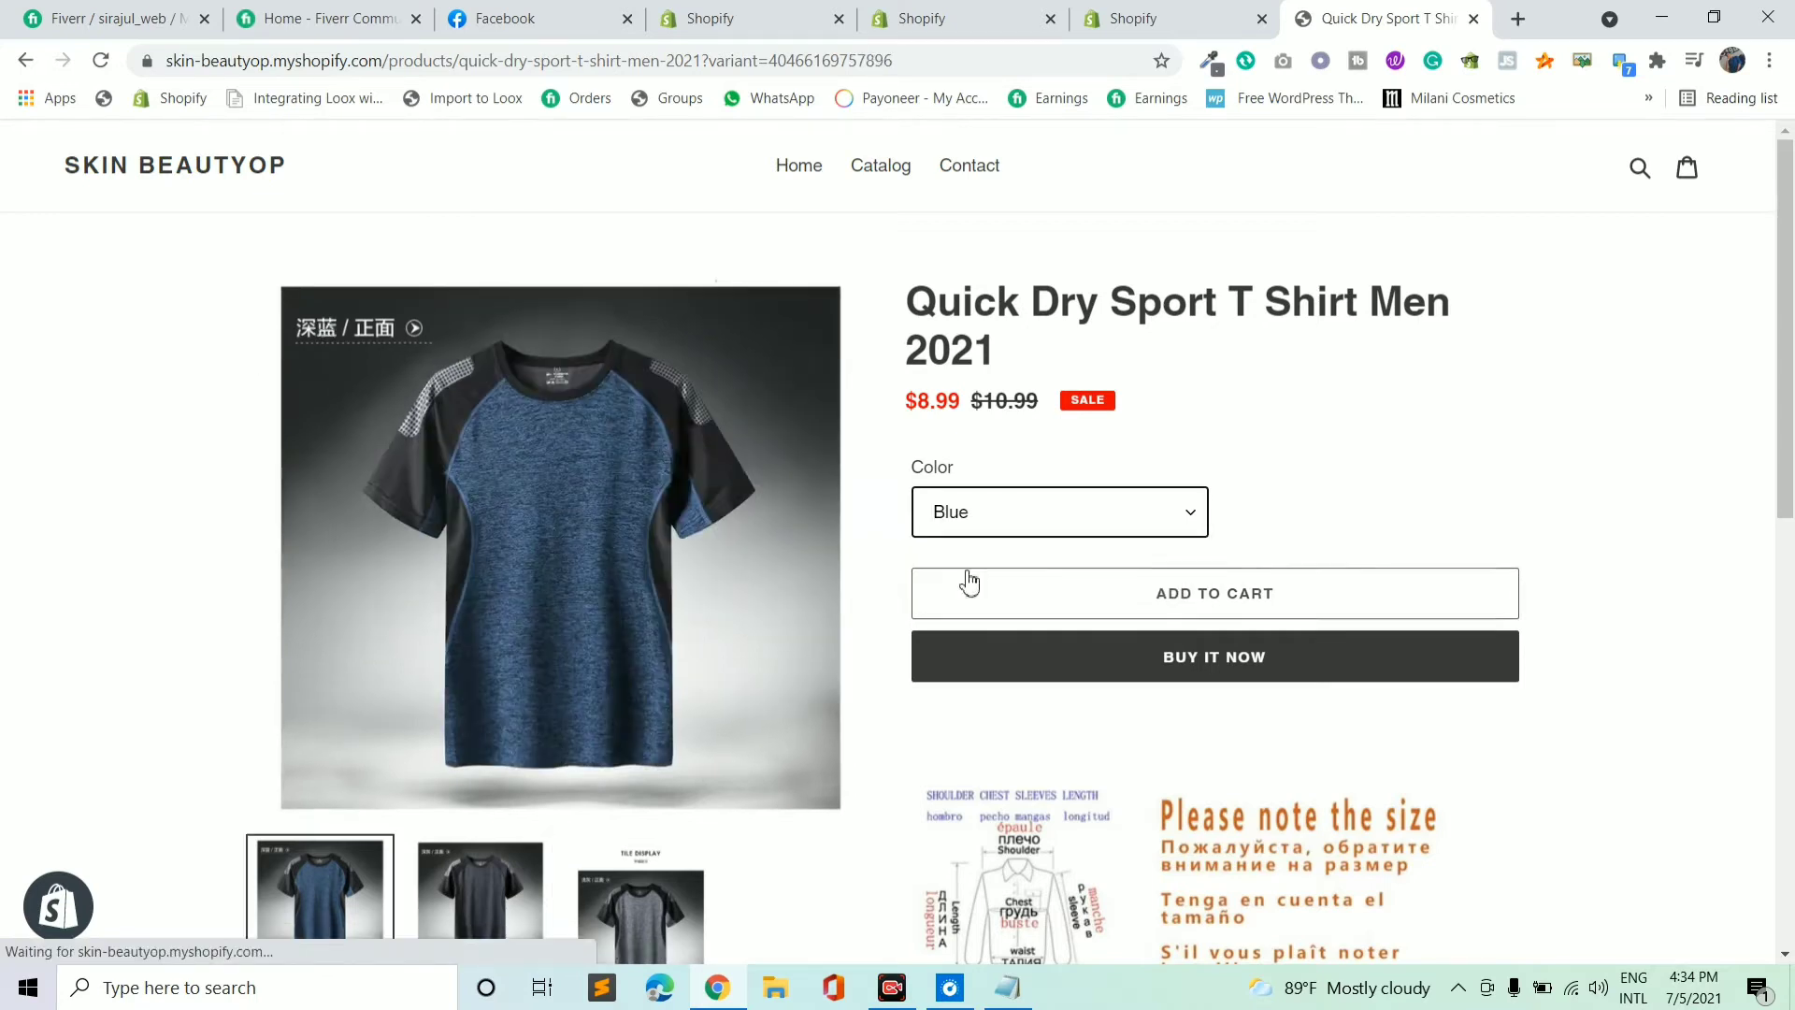
click(1008, 524)
click(978, 593)
click(997, 516)
click(973, 549)
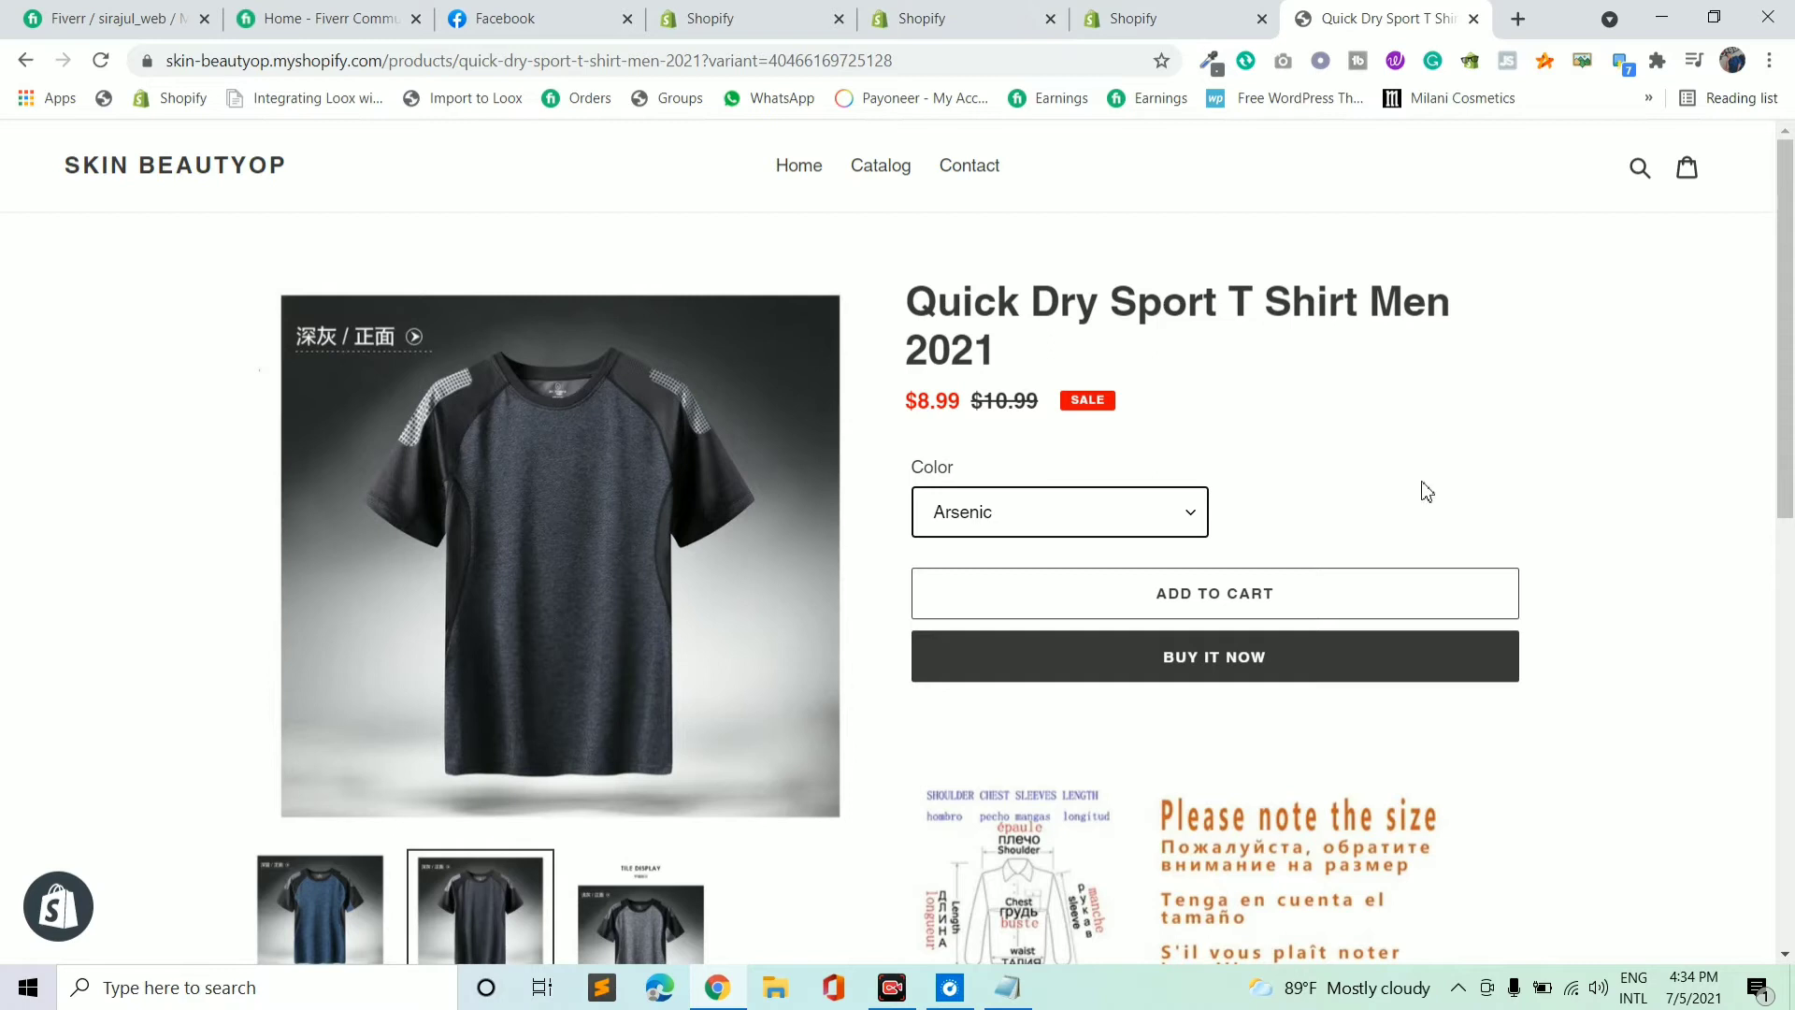
Close the leftover Apps page of the store admin and return to the Variant Options Swatch King settings.
click(1158, 11)
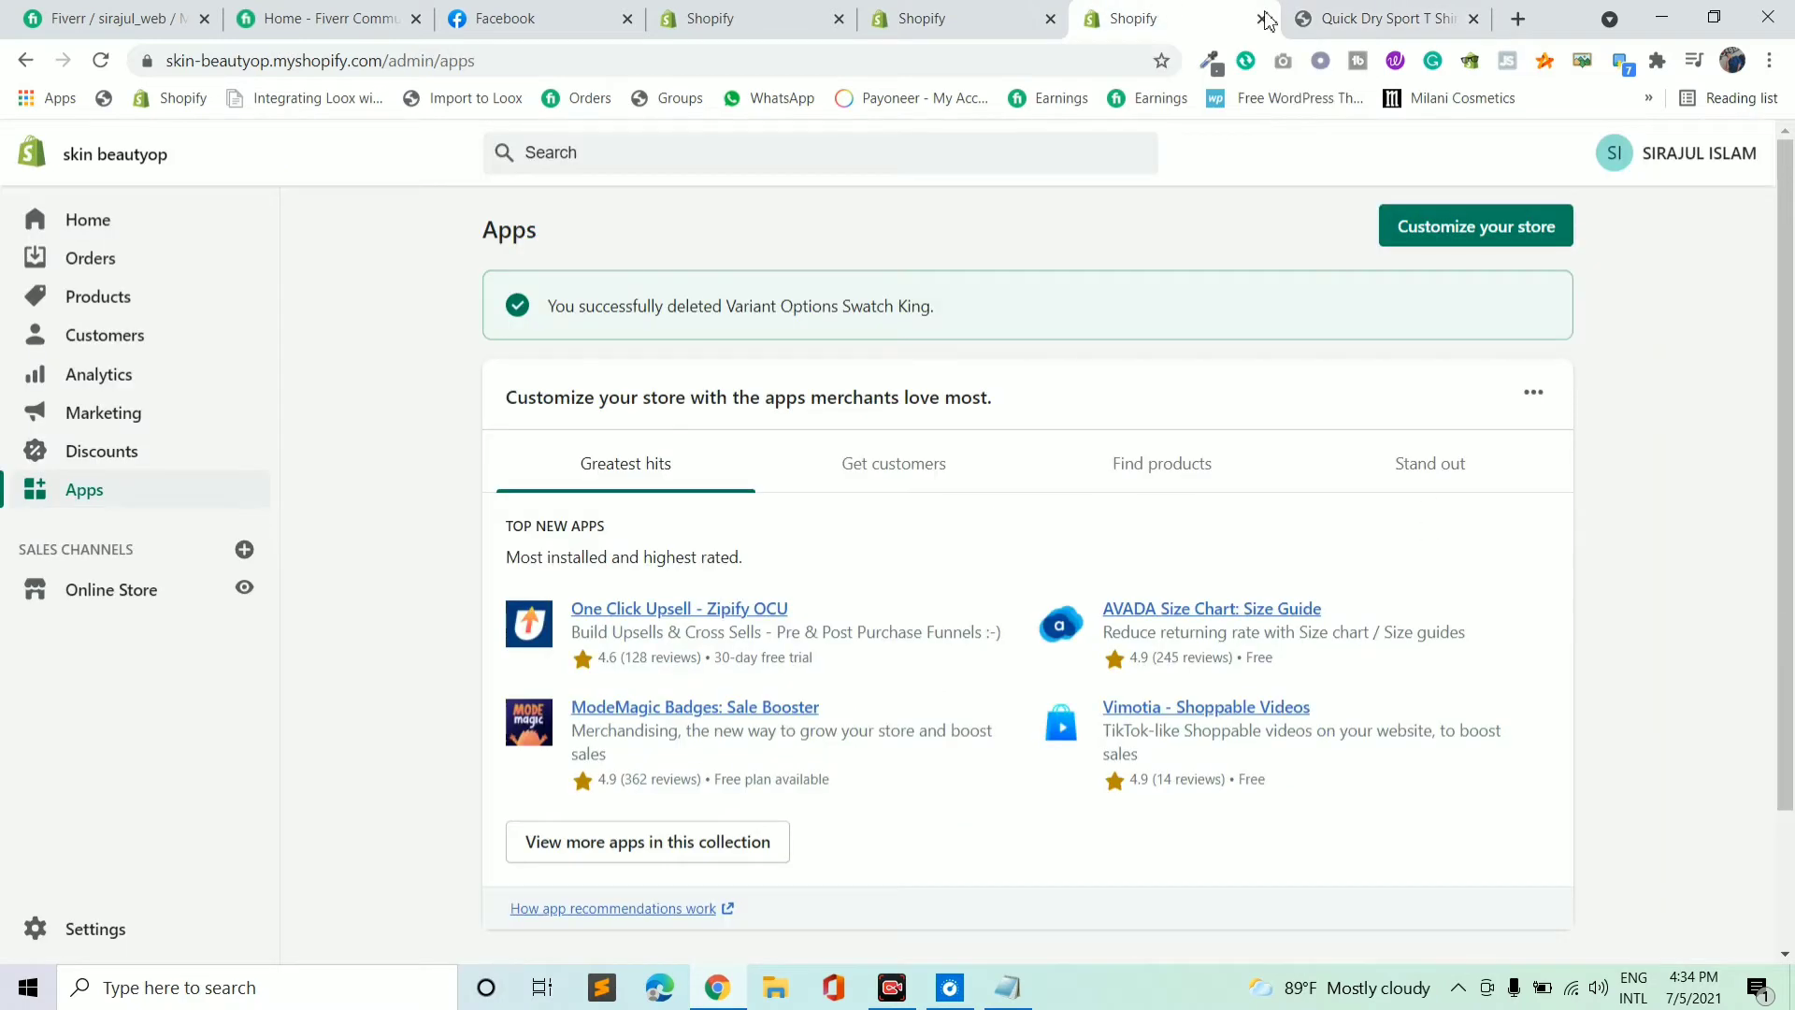
click(983, 14)
click(1261, 19)
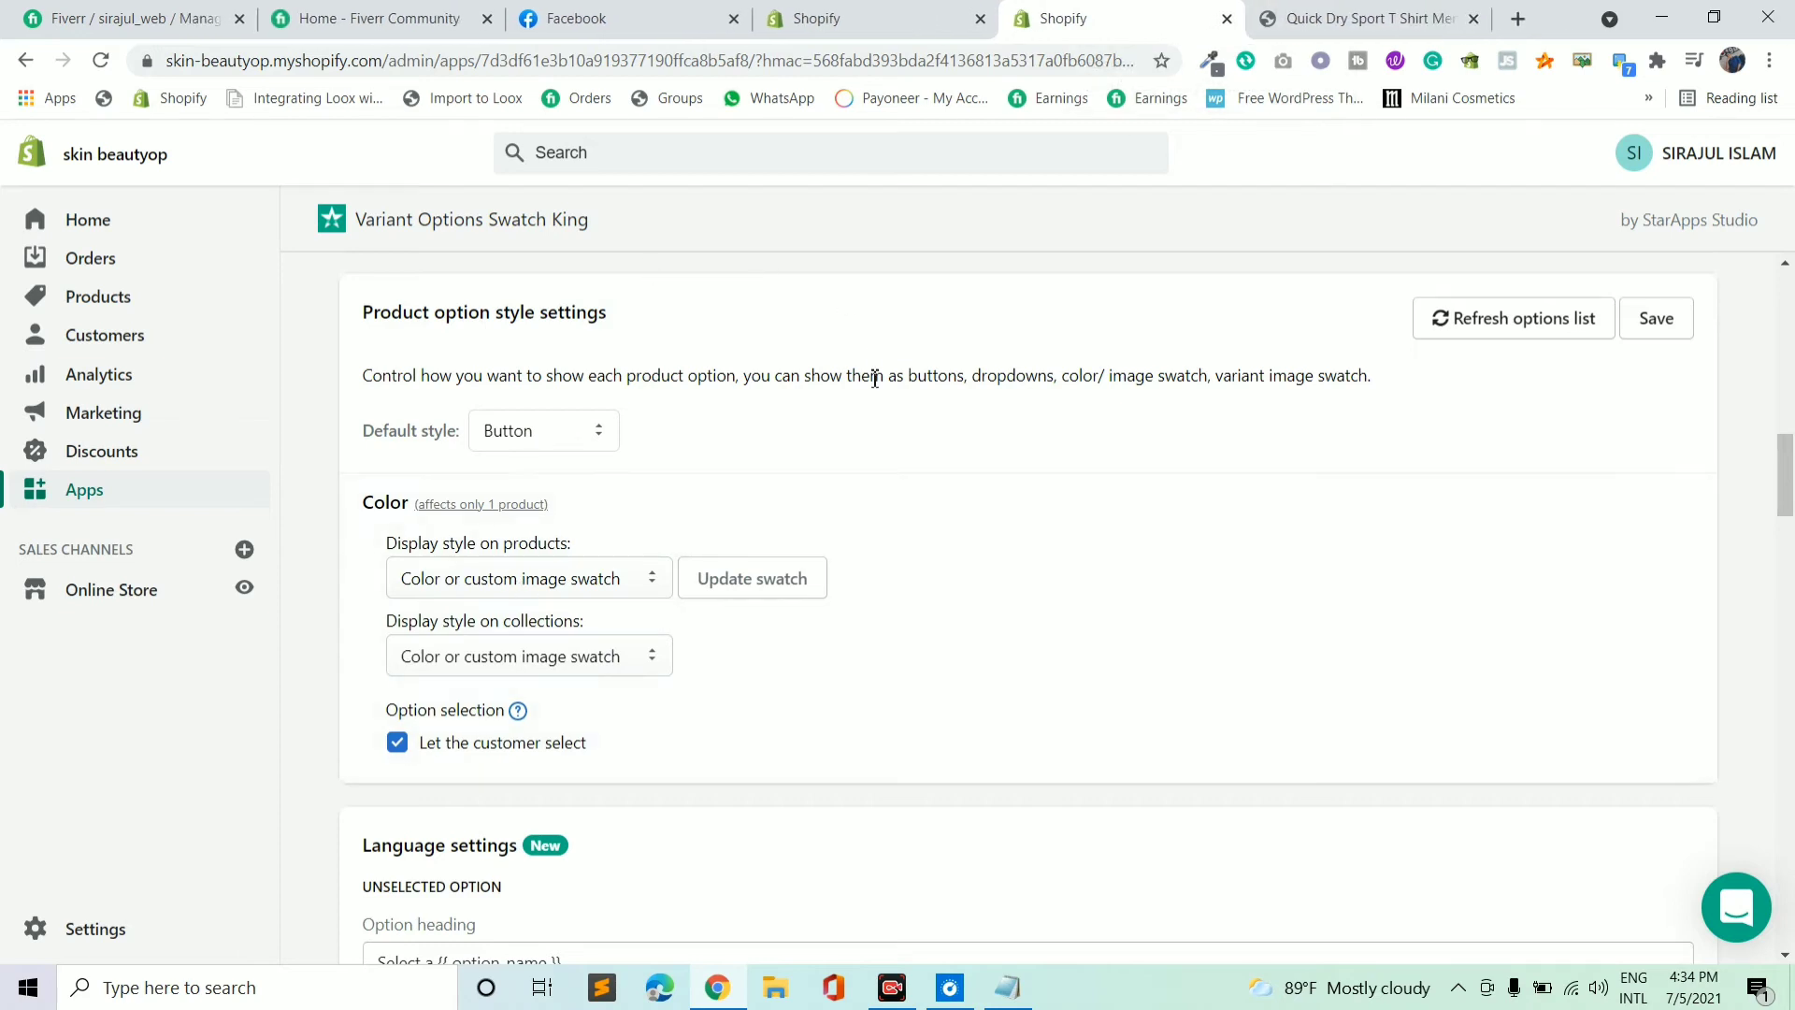
Review the app's introduction and enable Variant Options Swatch King with its master switch.
scroll(870, 393, up, 15)
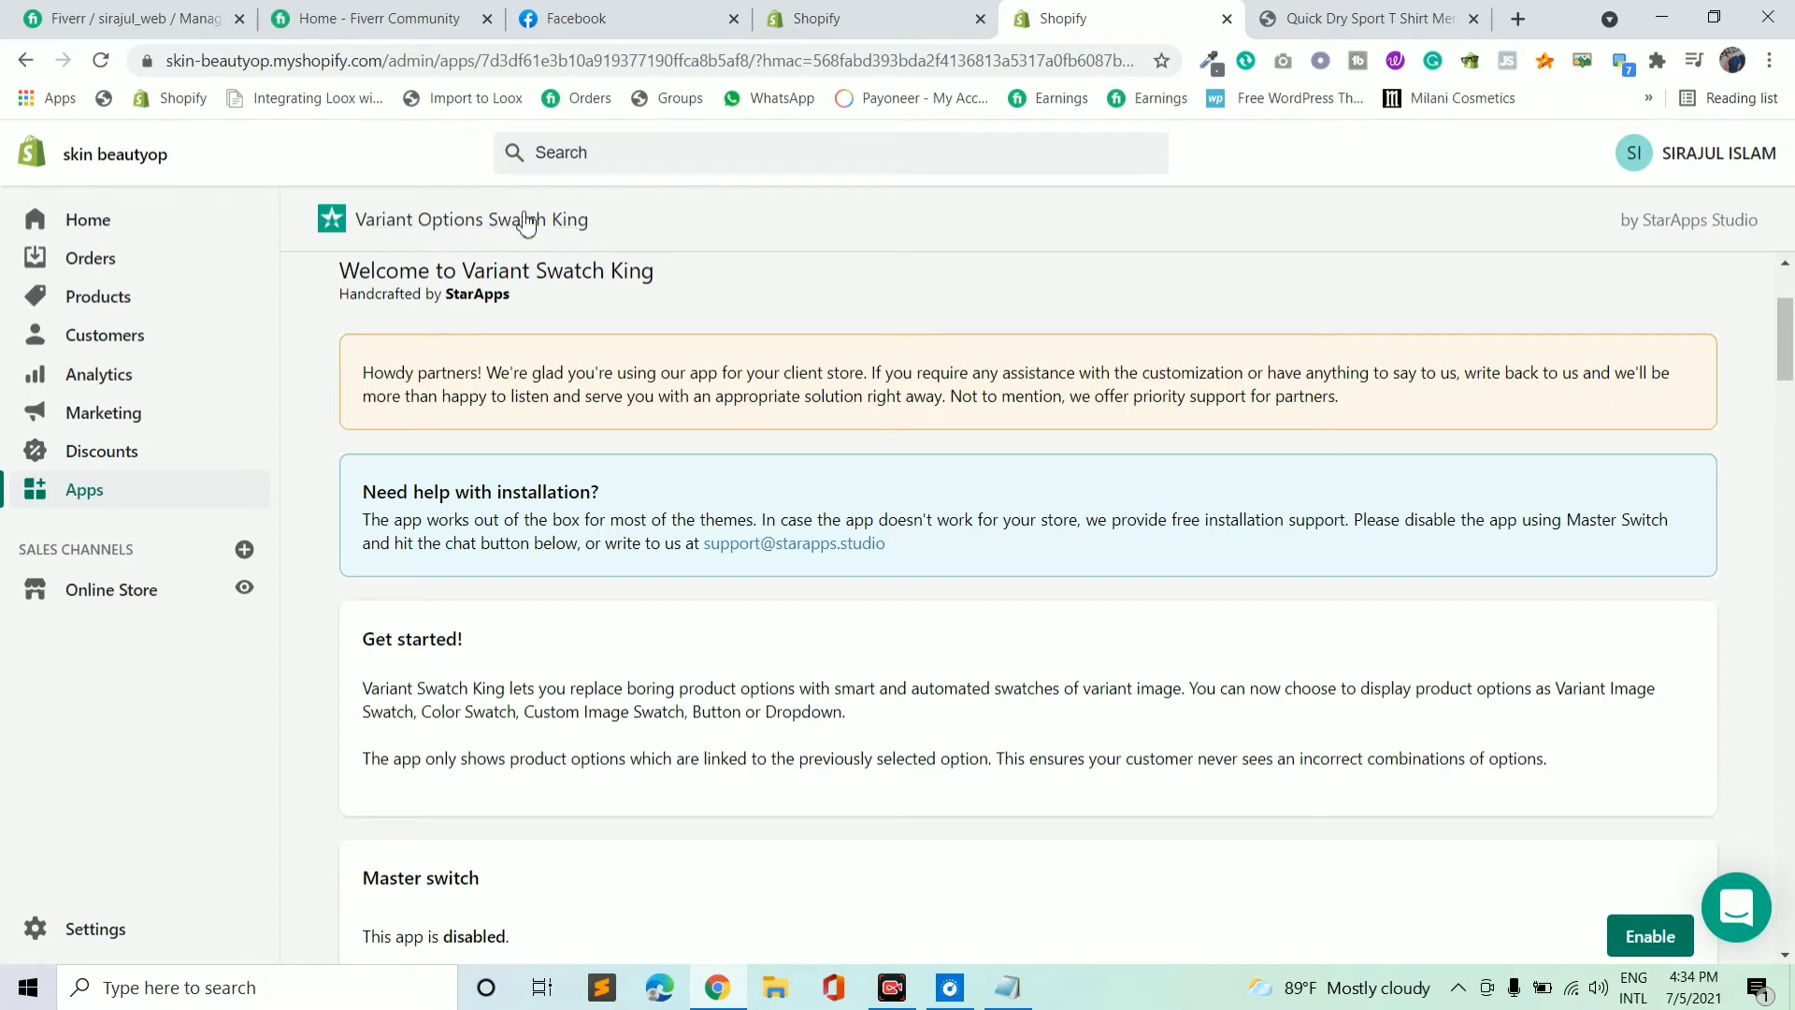
scroll(1002, 501, up, 3)
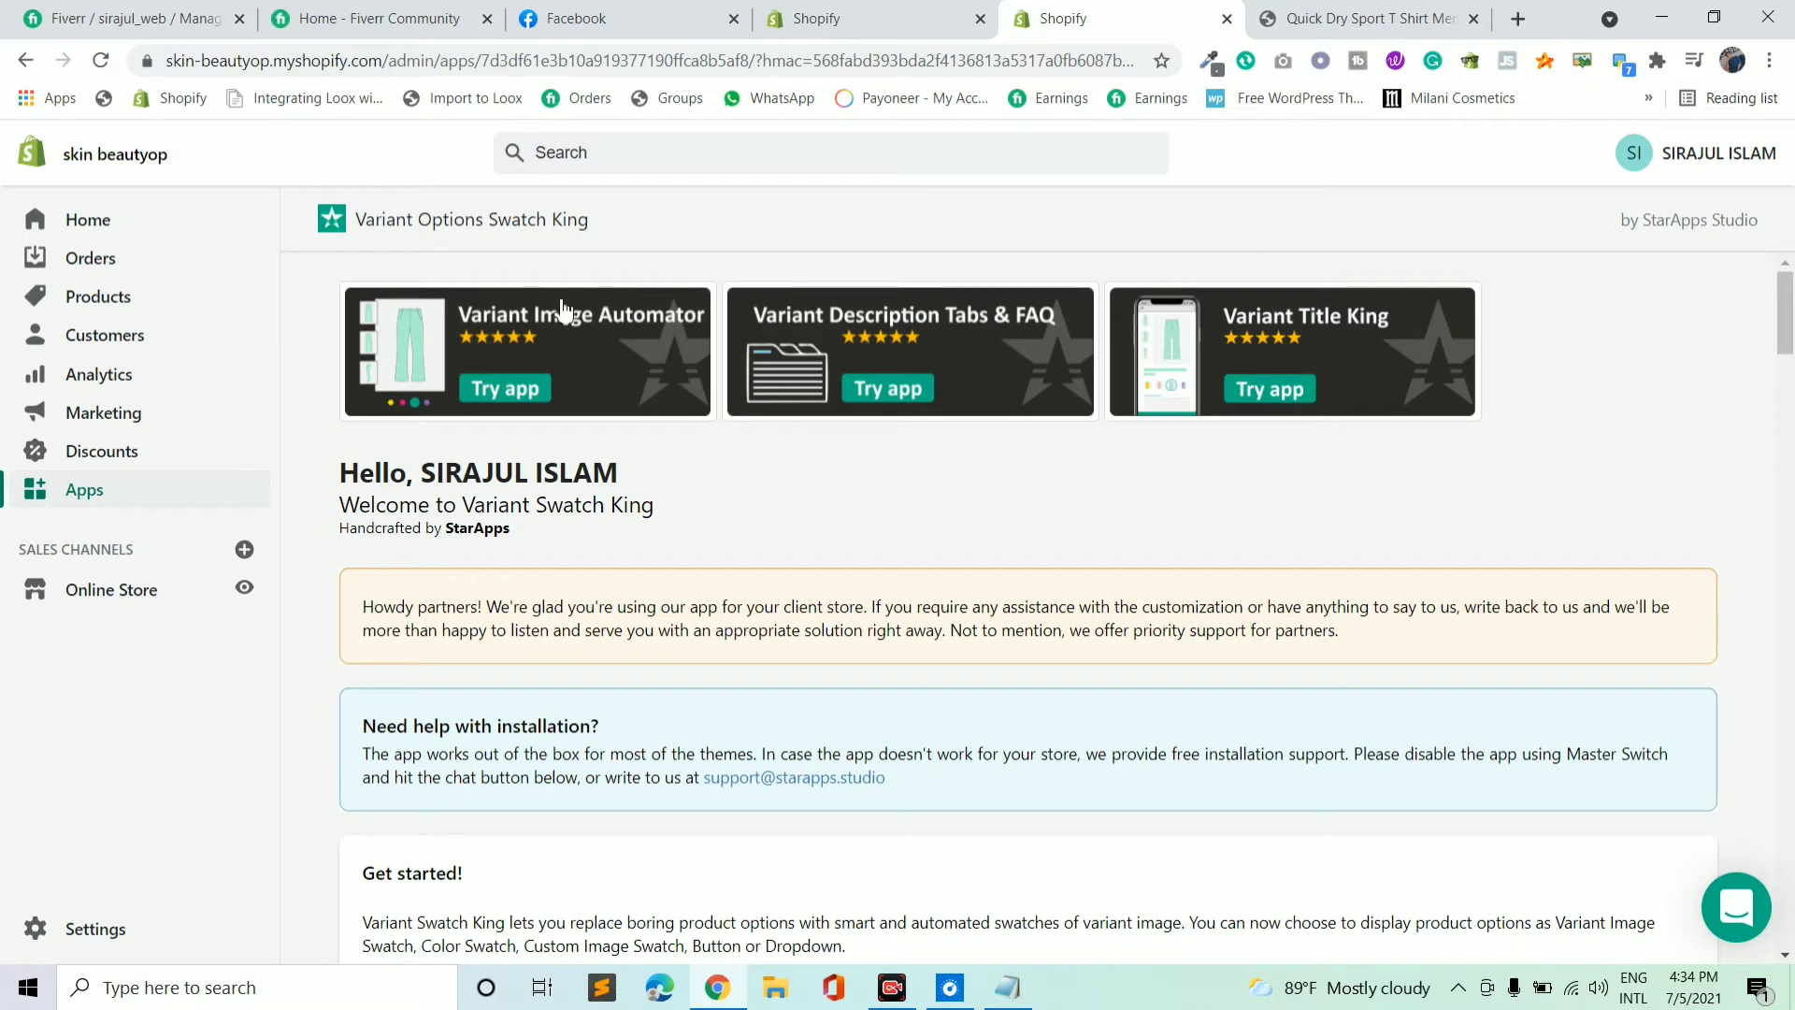
scroll(994, 487, down, 1)
scroll(994, 487, down, 3)
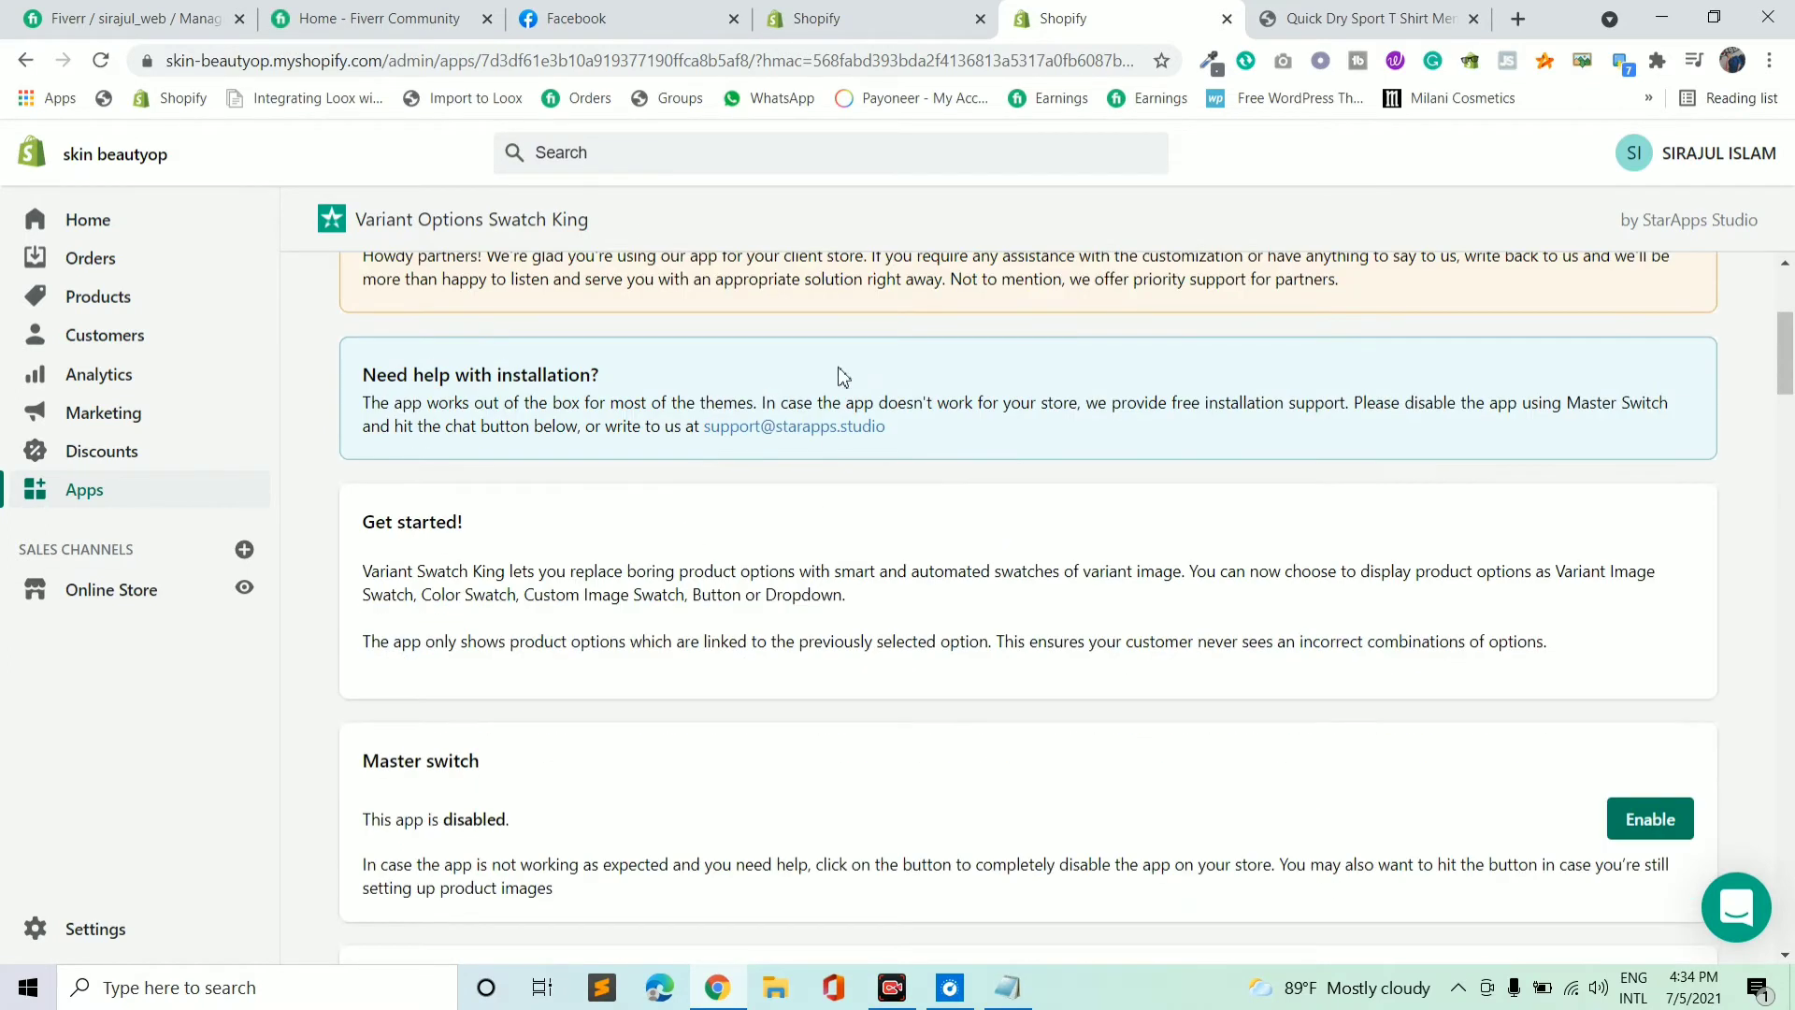
scroll(914, 488, down, 4)
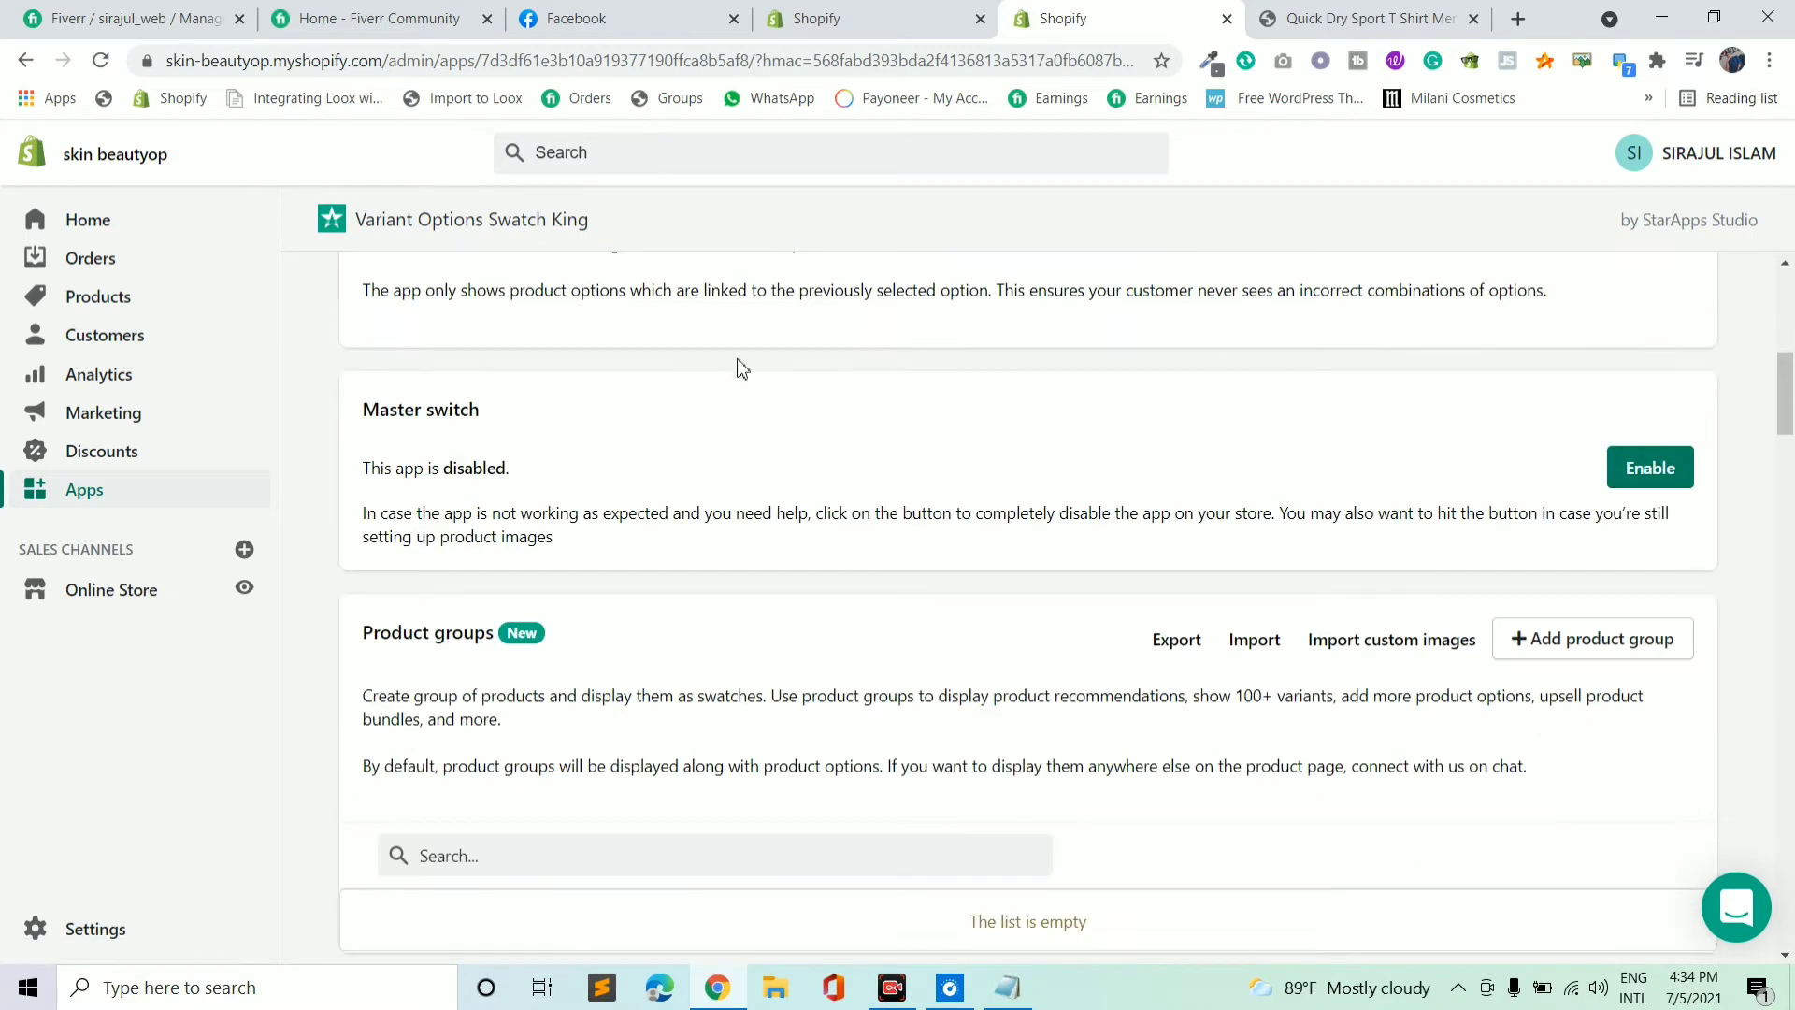
scroll(720, 477, up, 1)
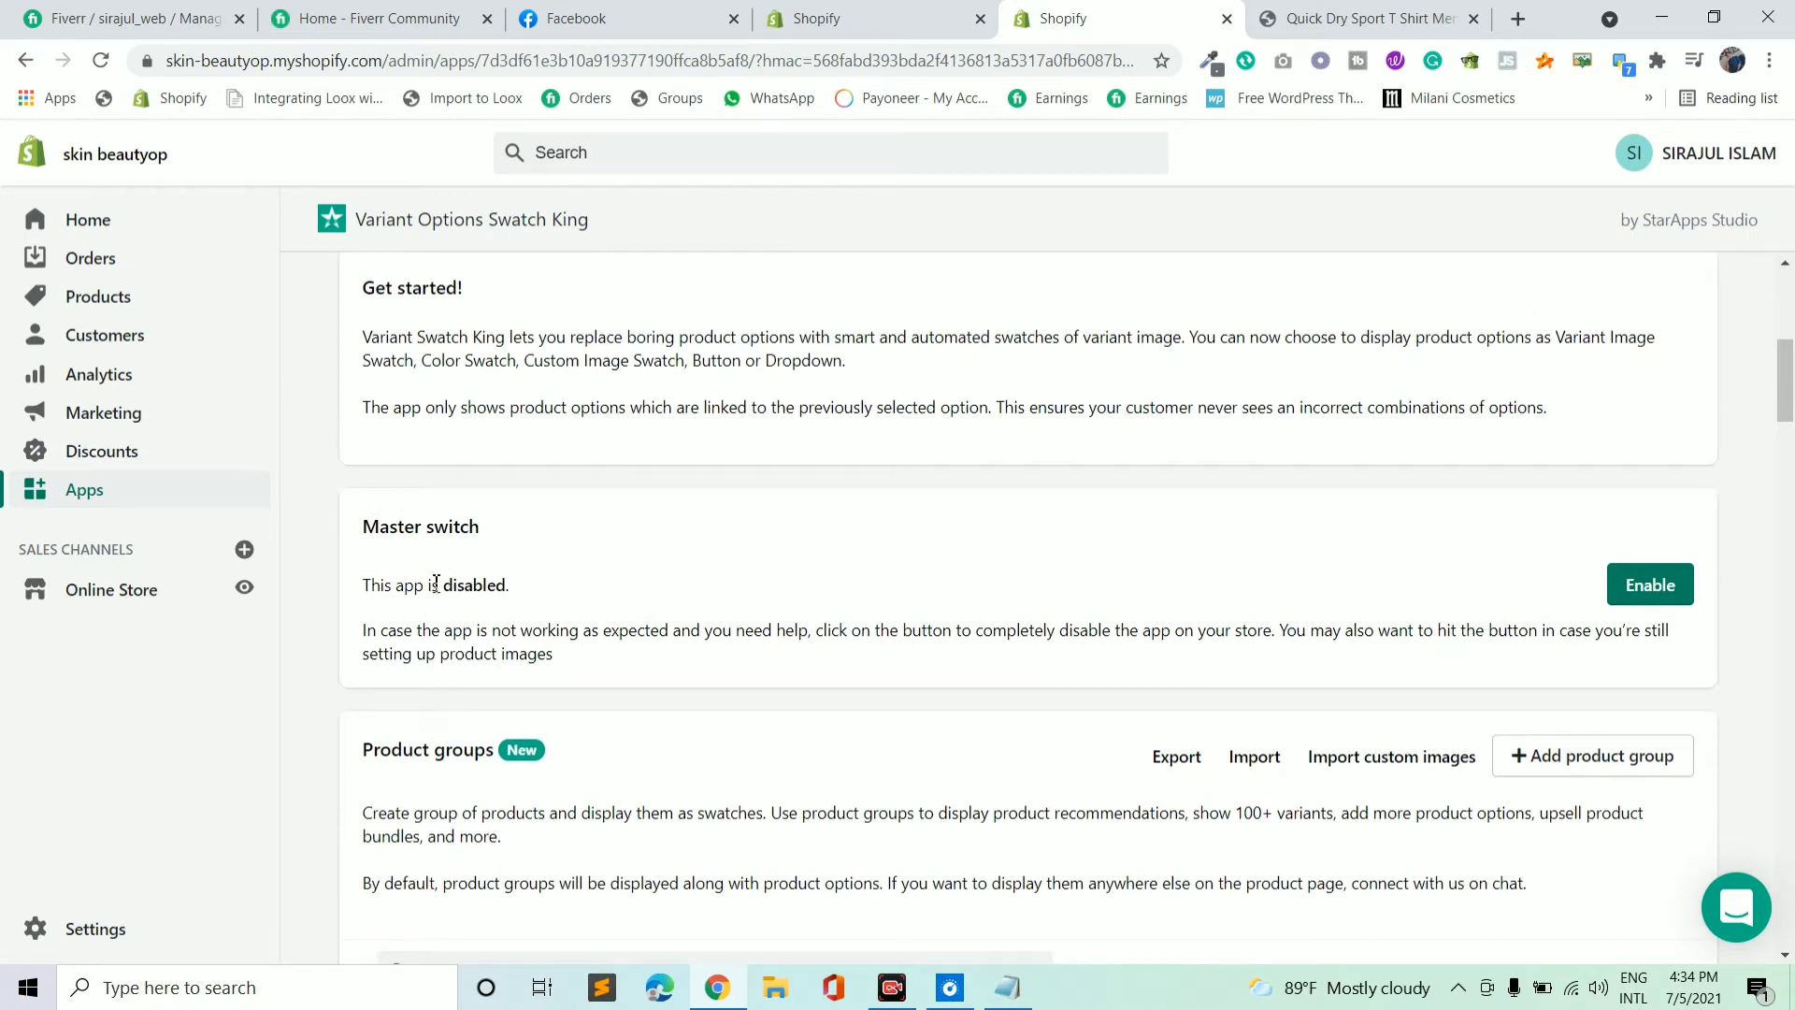
click(1635, 589)
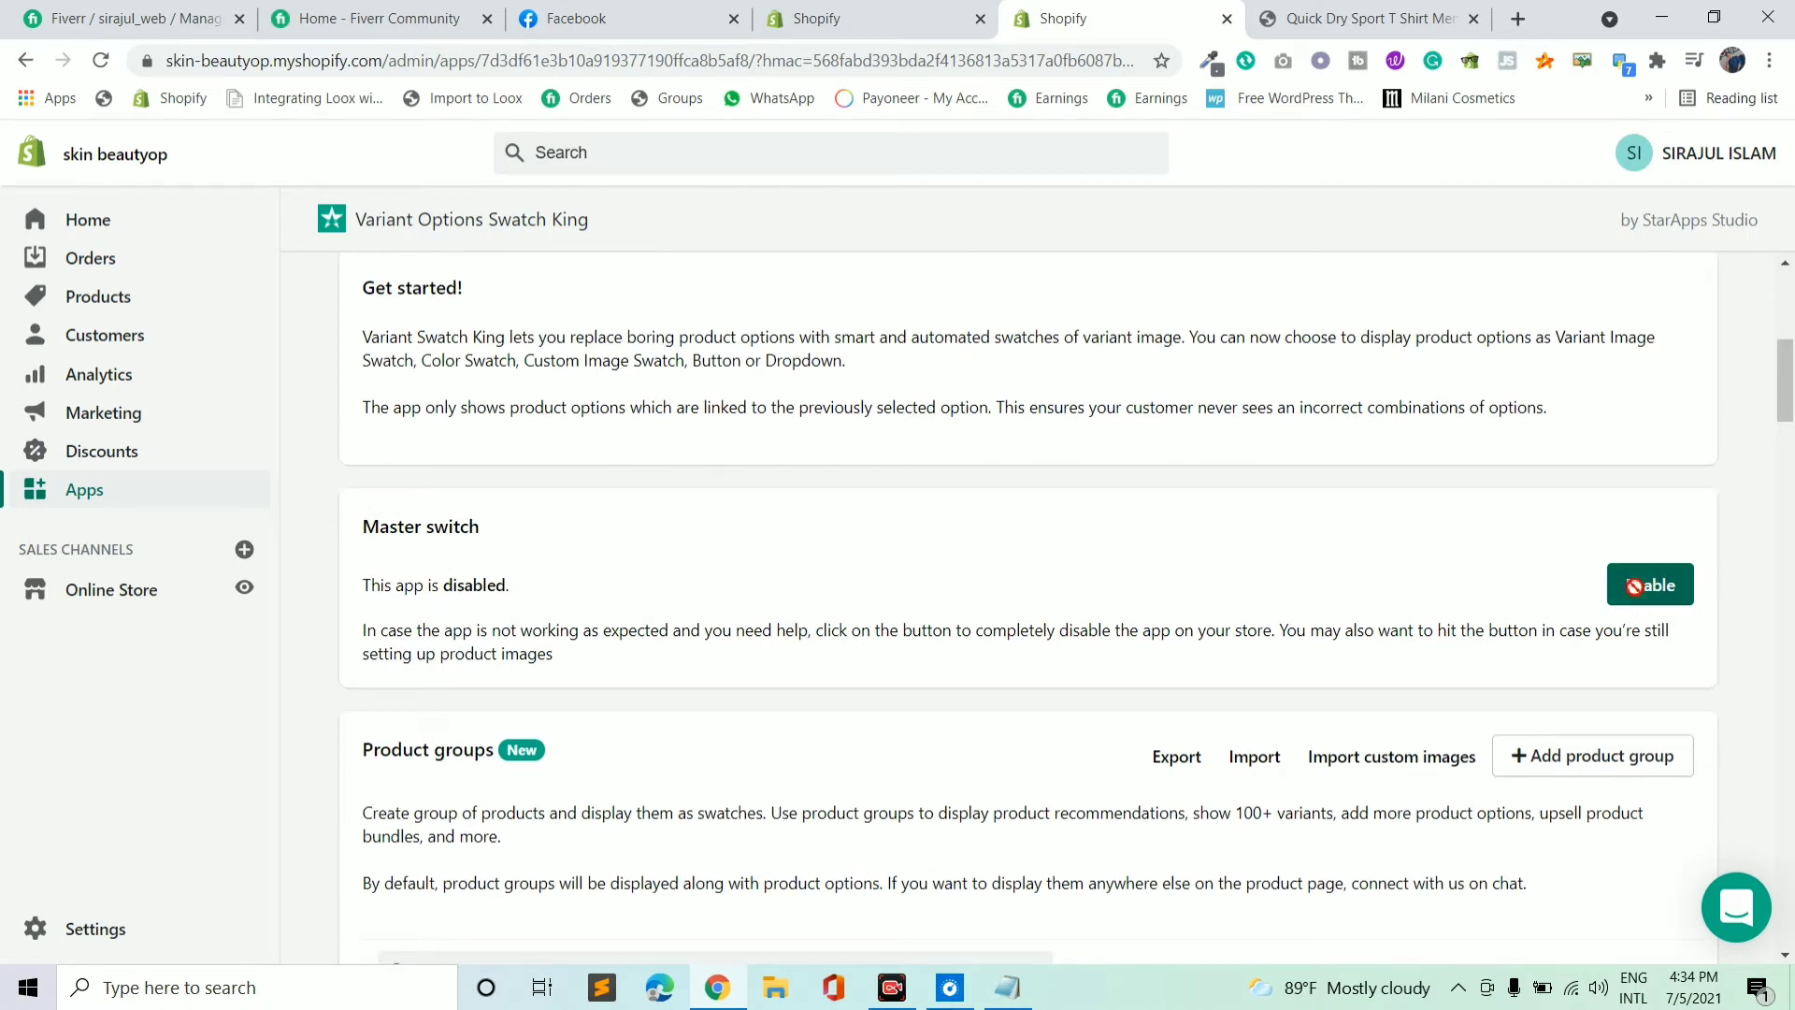
Choose Button as the default style in the product option style settings.
scroll(944, 543, down, 4)
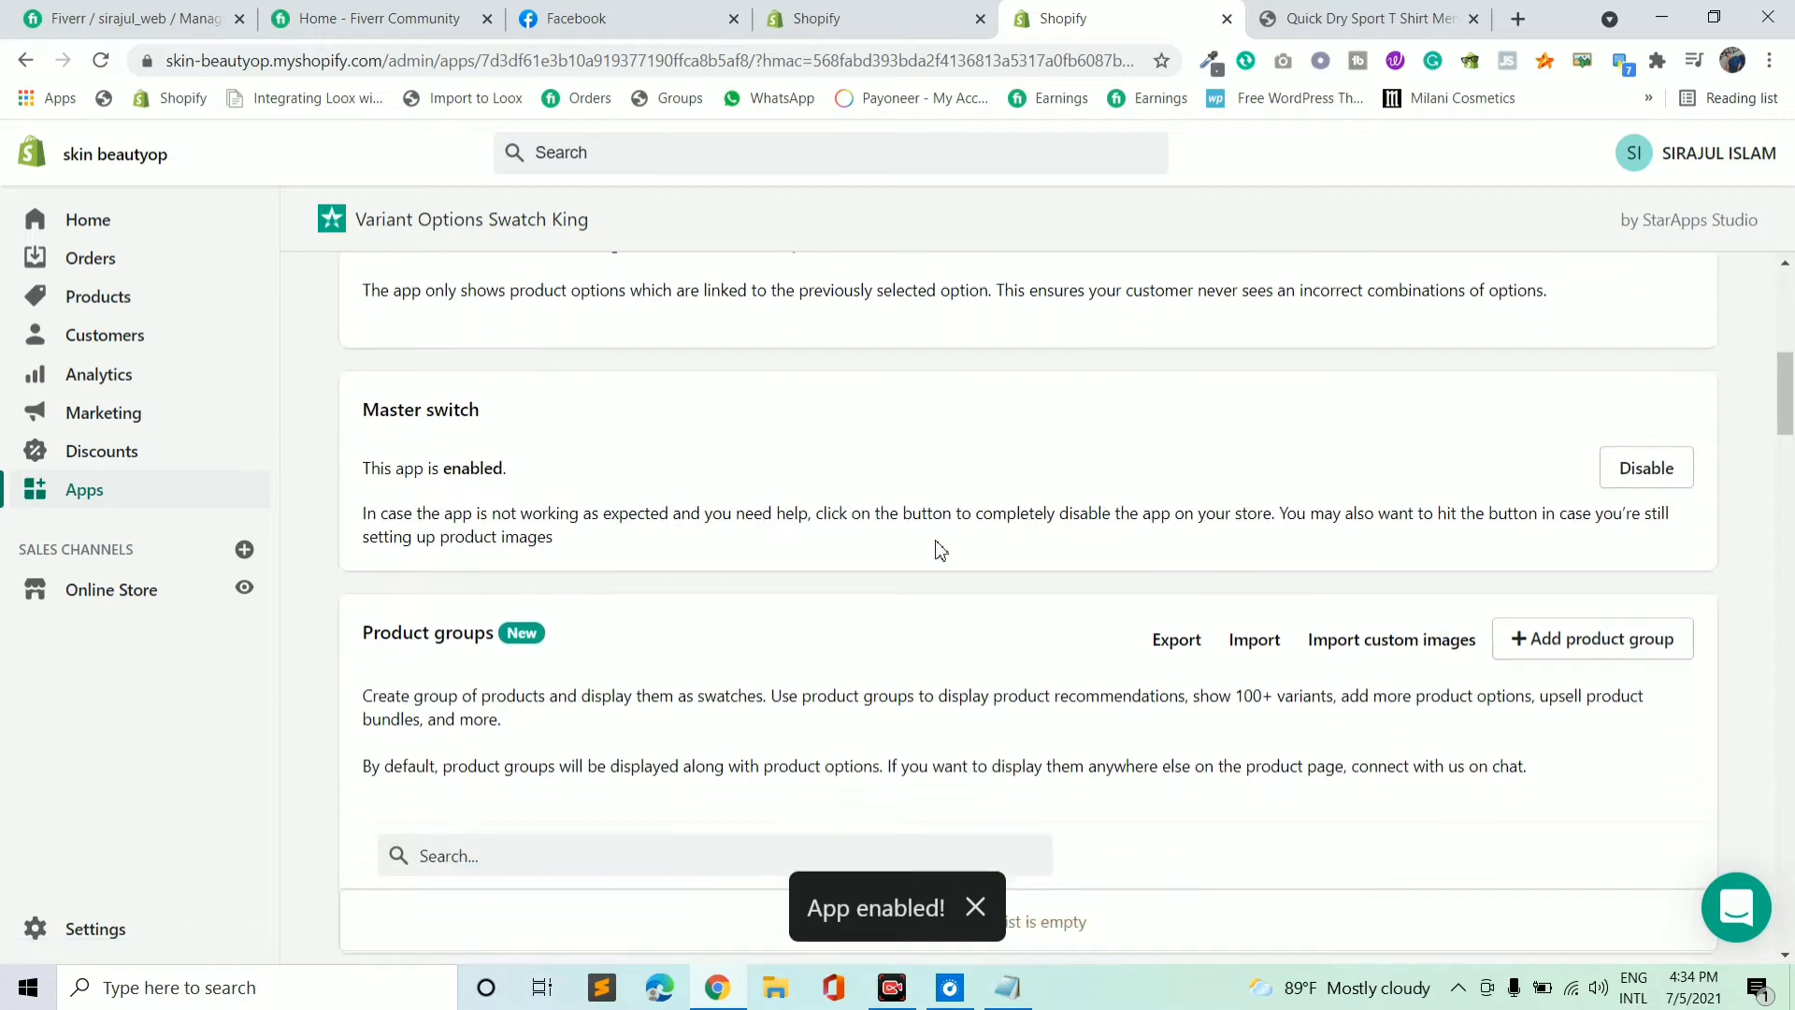
scroll(849, 501, down, 3)
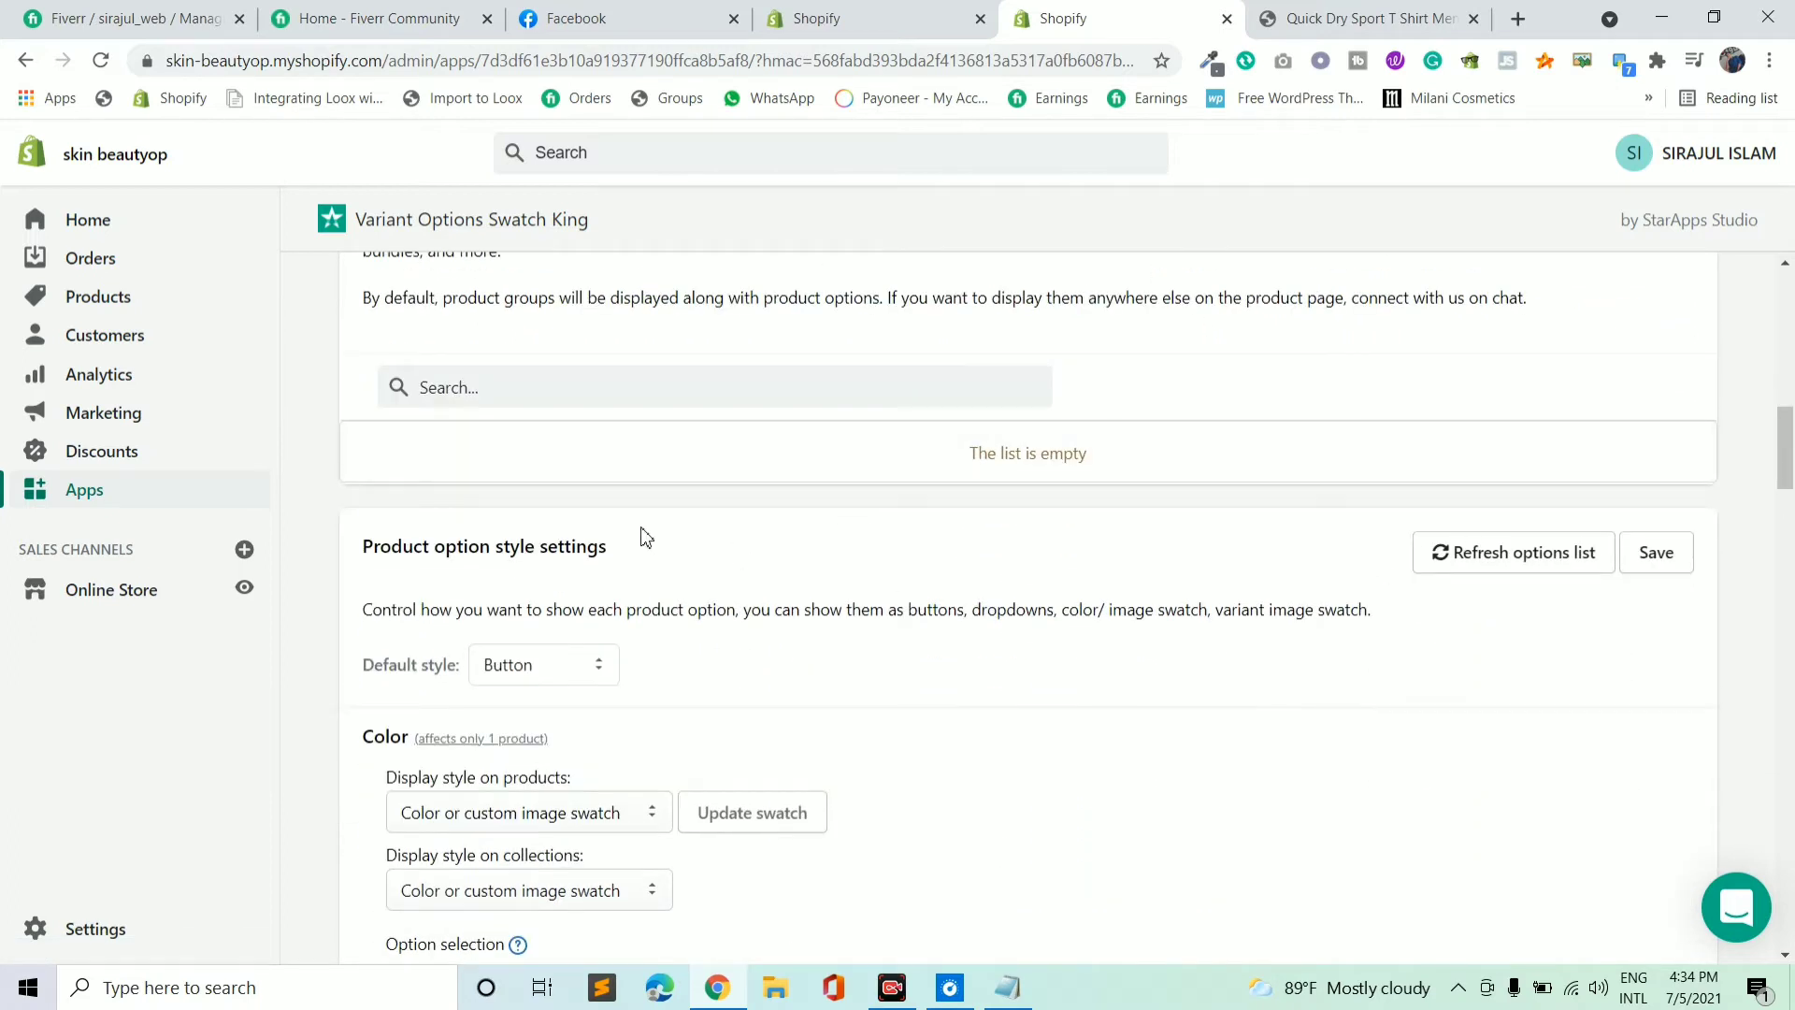
scroll(642, 533, down, 1)
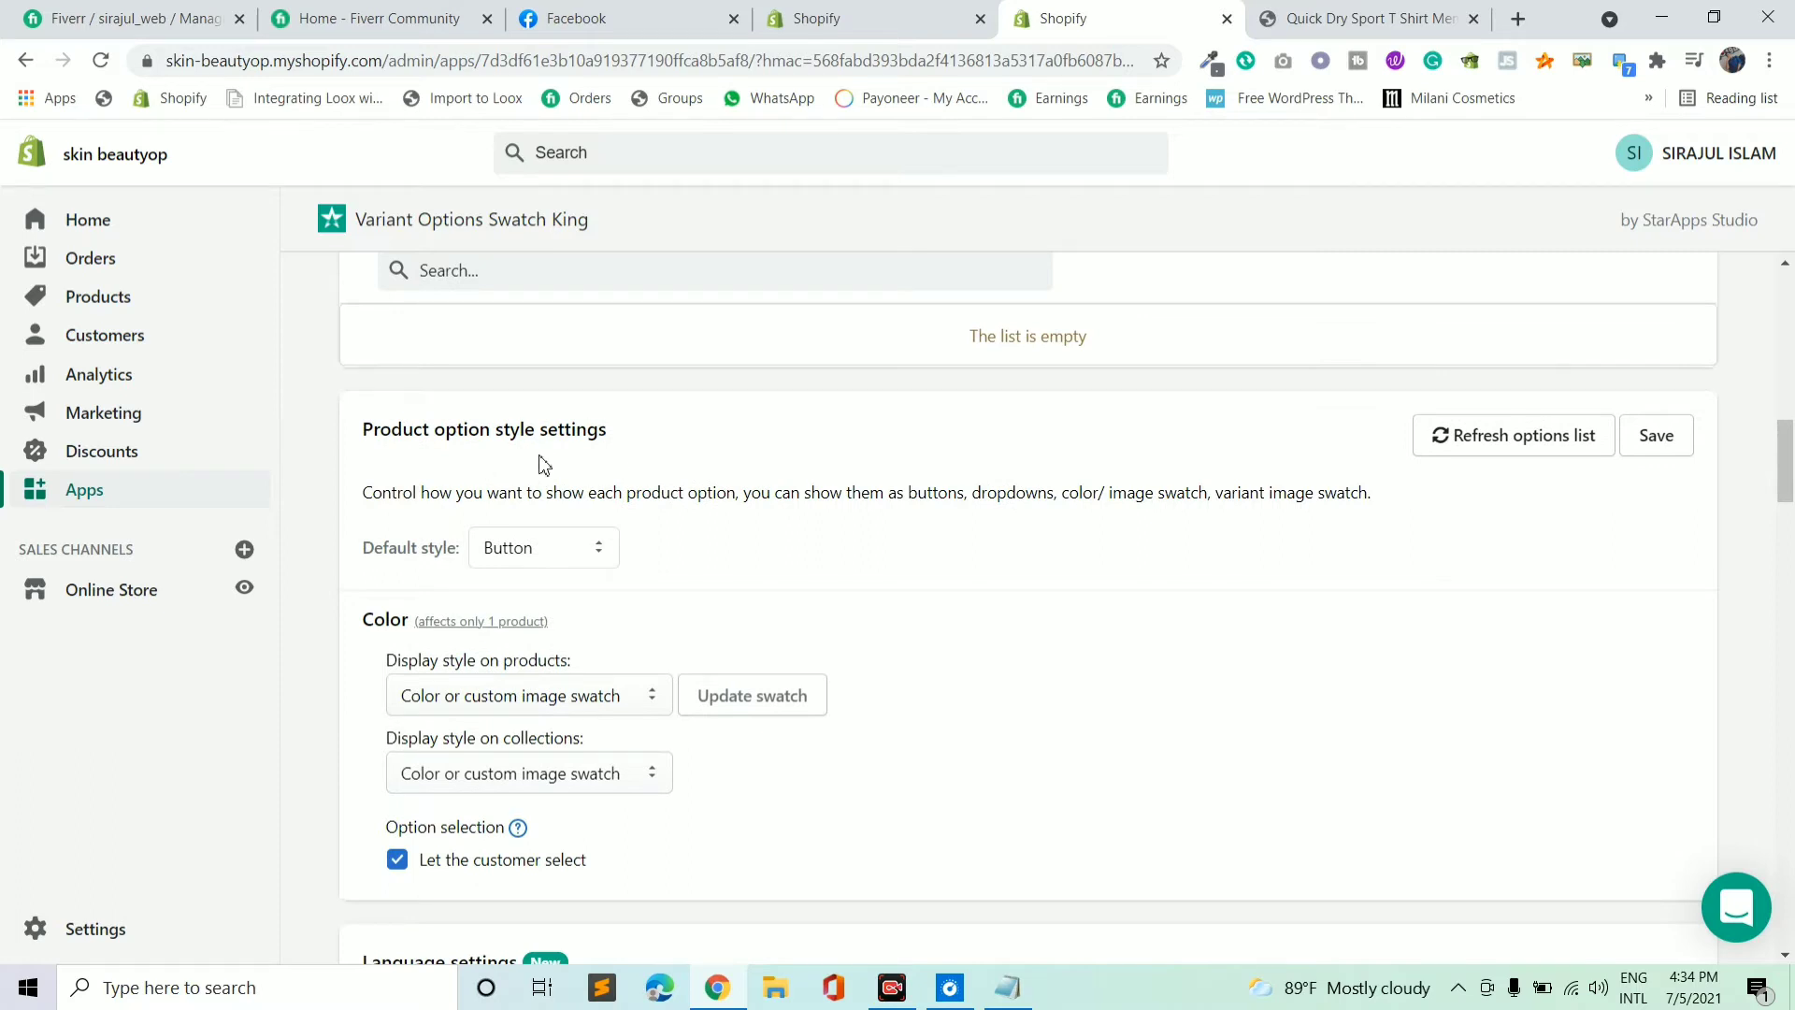
click(573, 550)
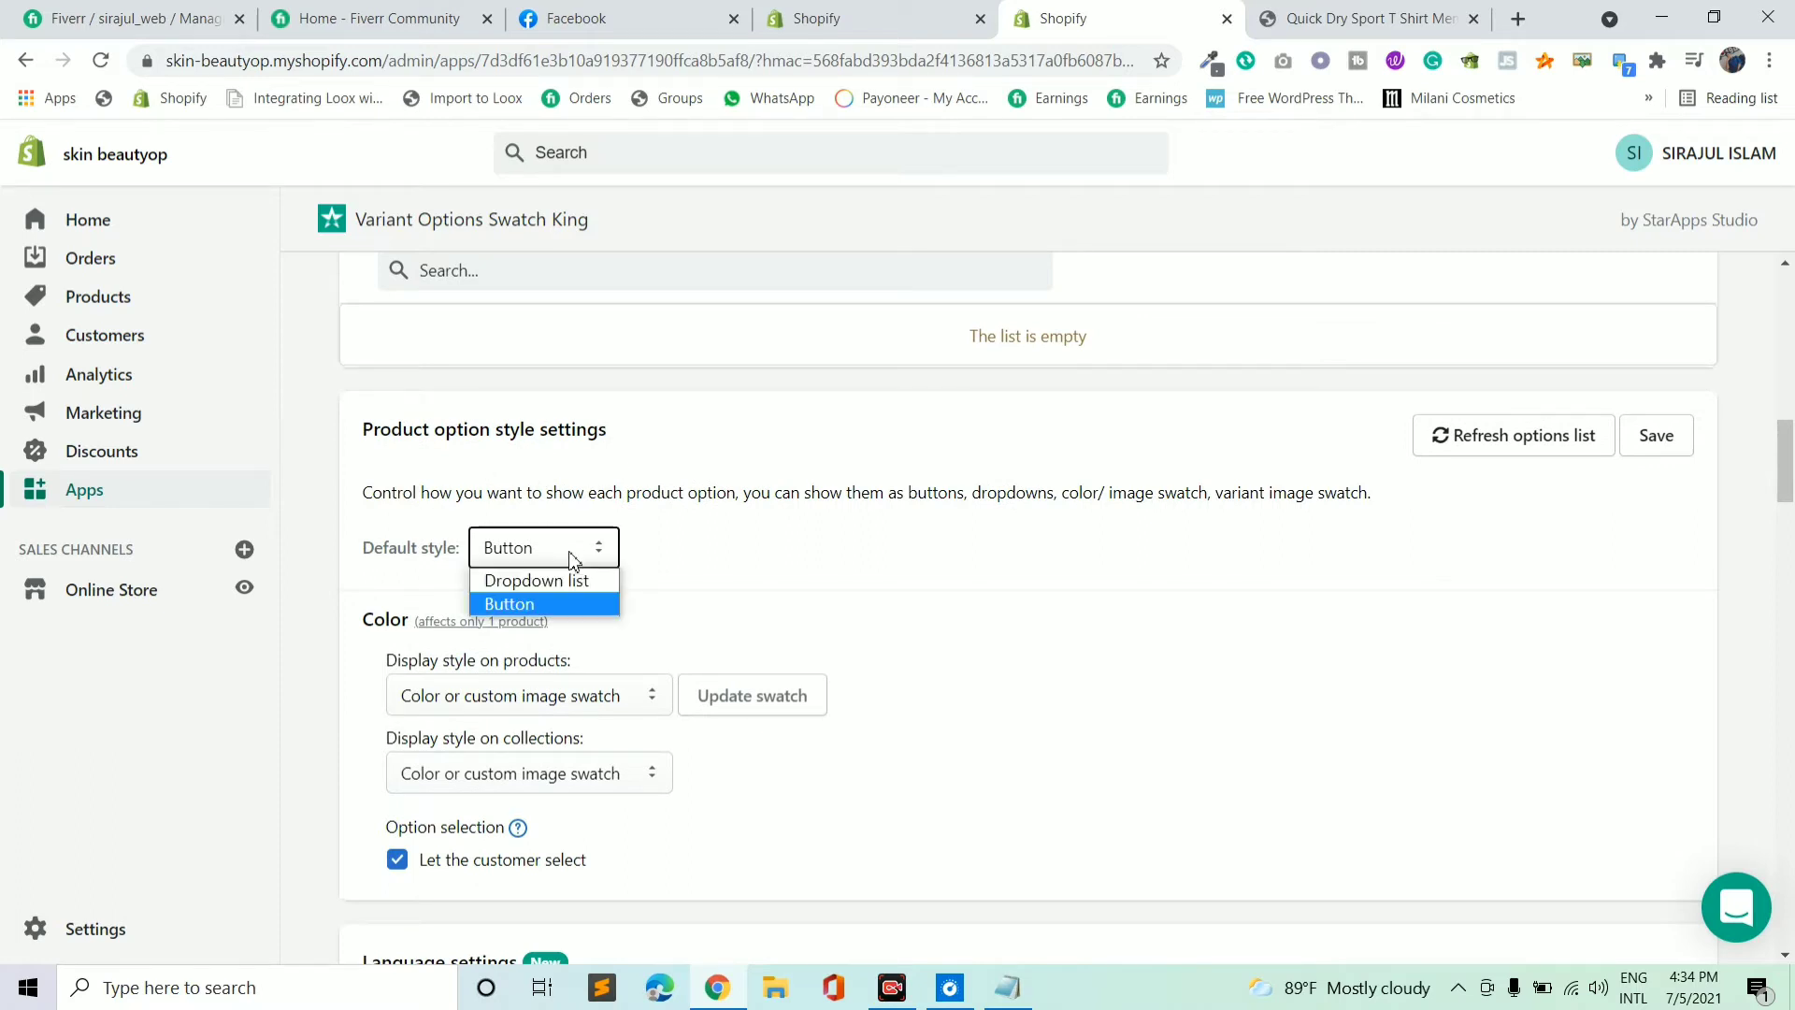
click(539, 606)
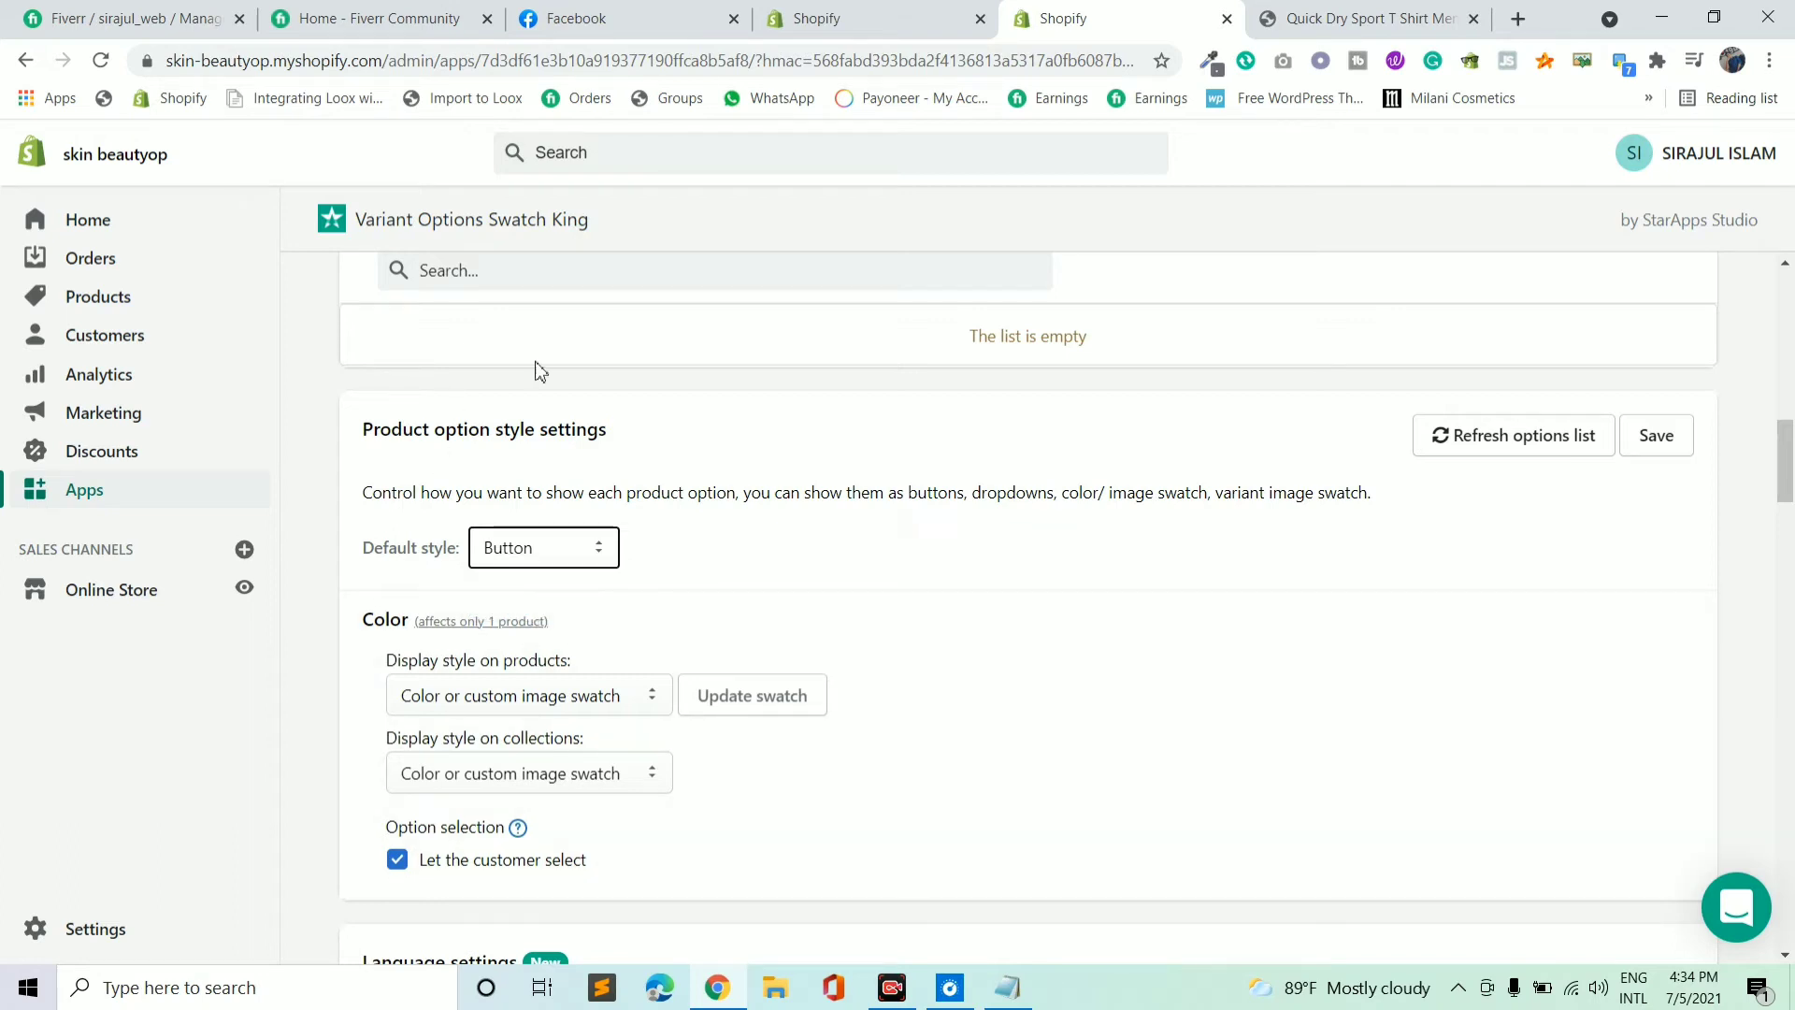
Choose Color or custom image swatch as the Color option's display style on both products and collections.
click(573, 713)
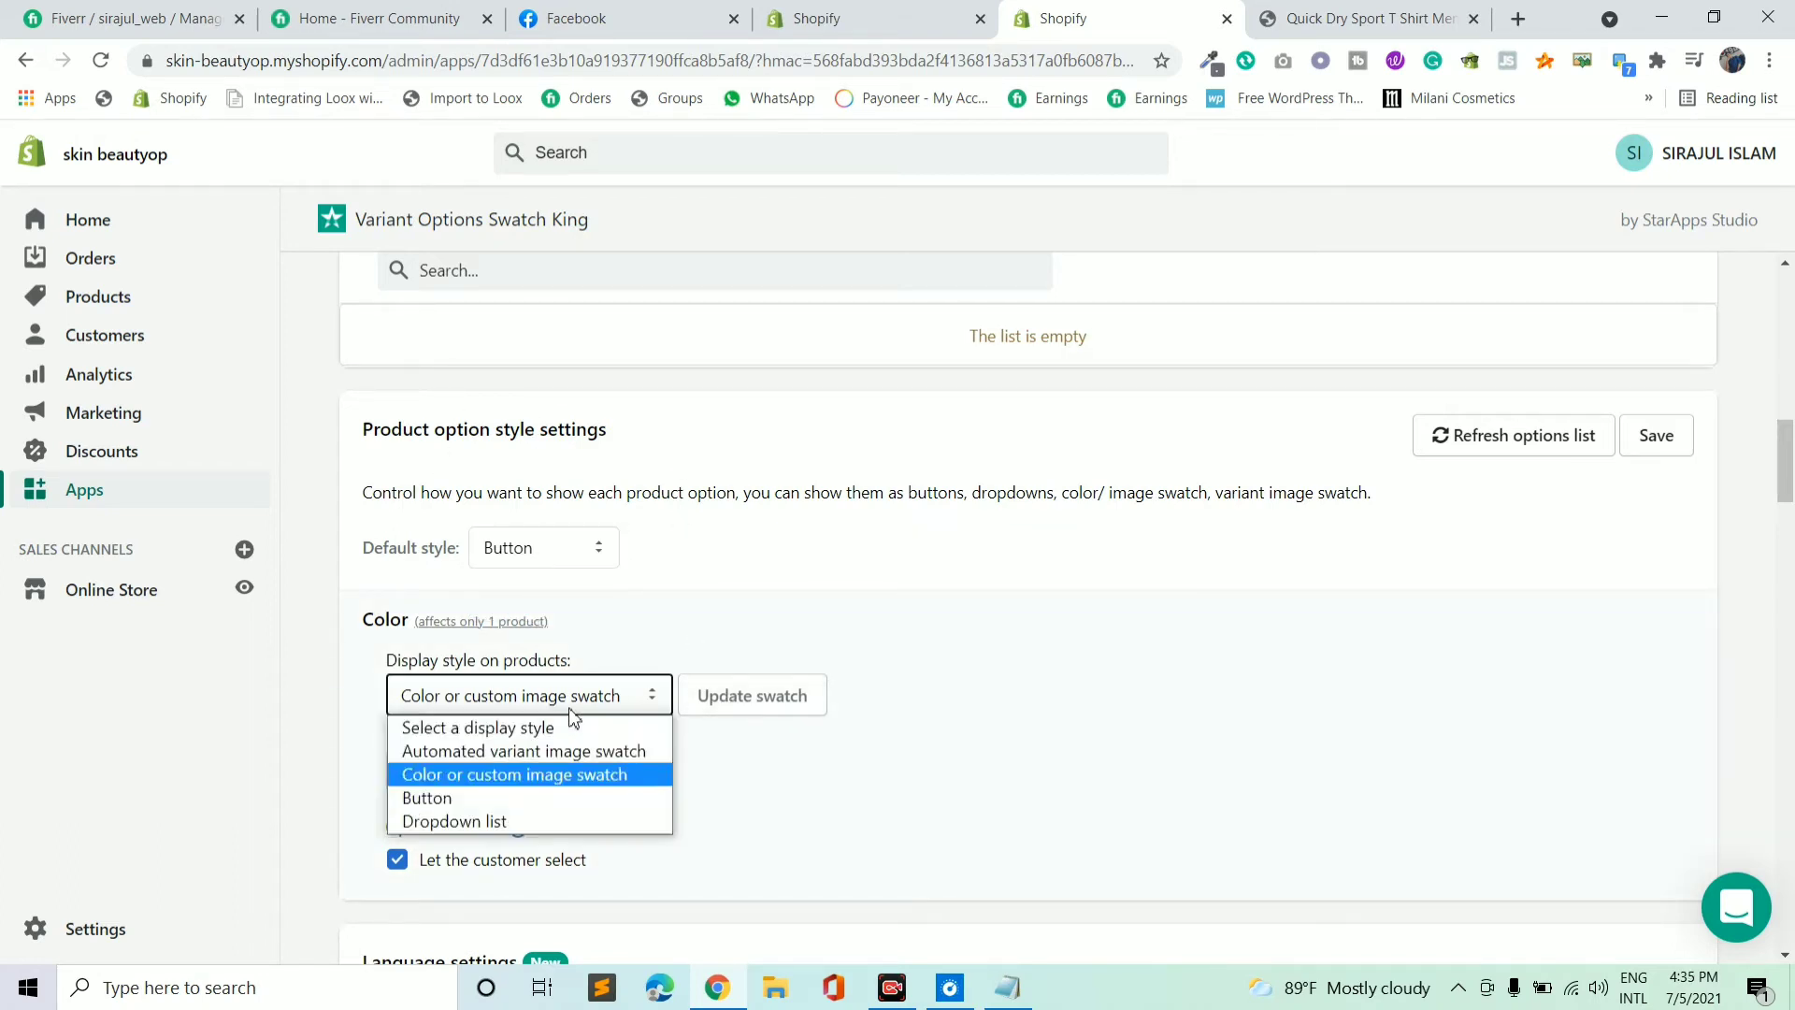
click(524, 753)
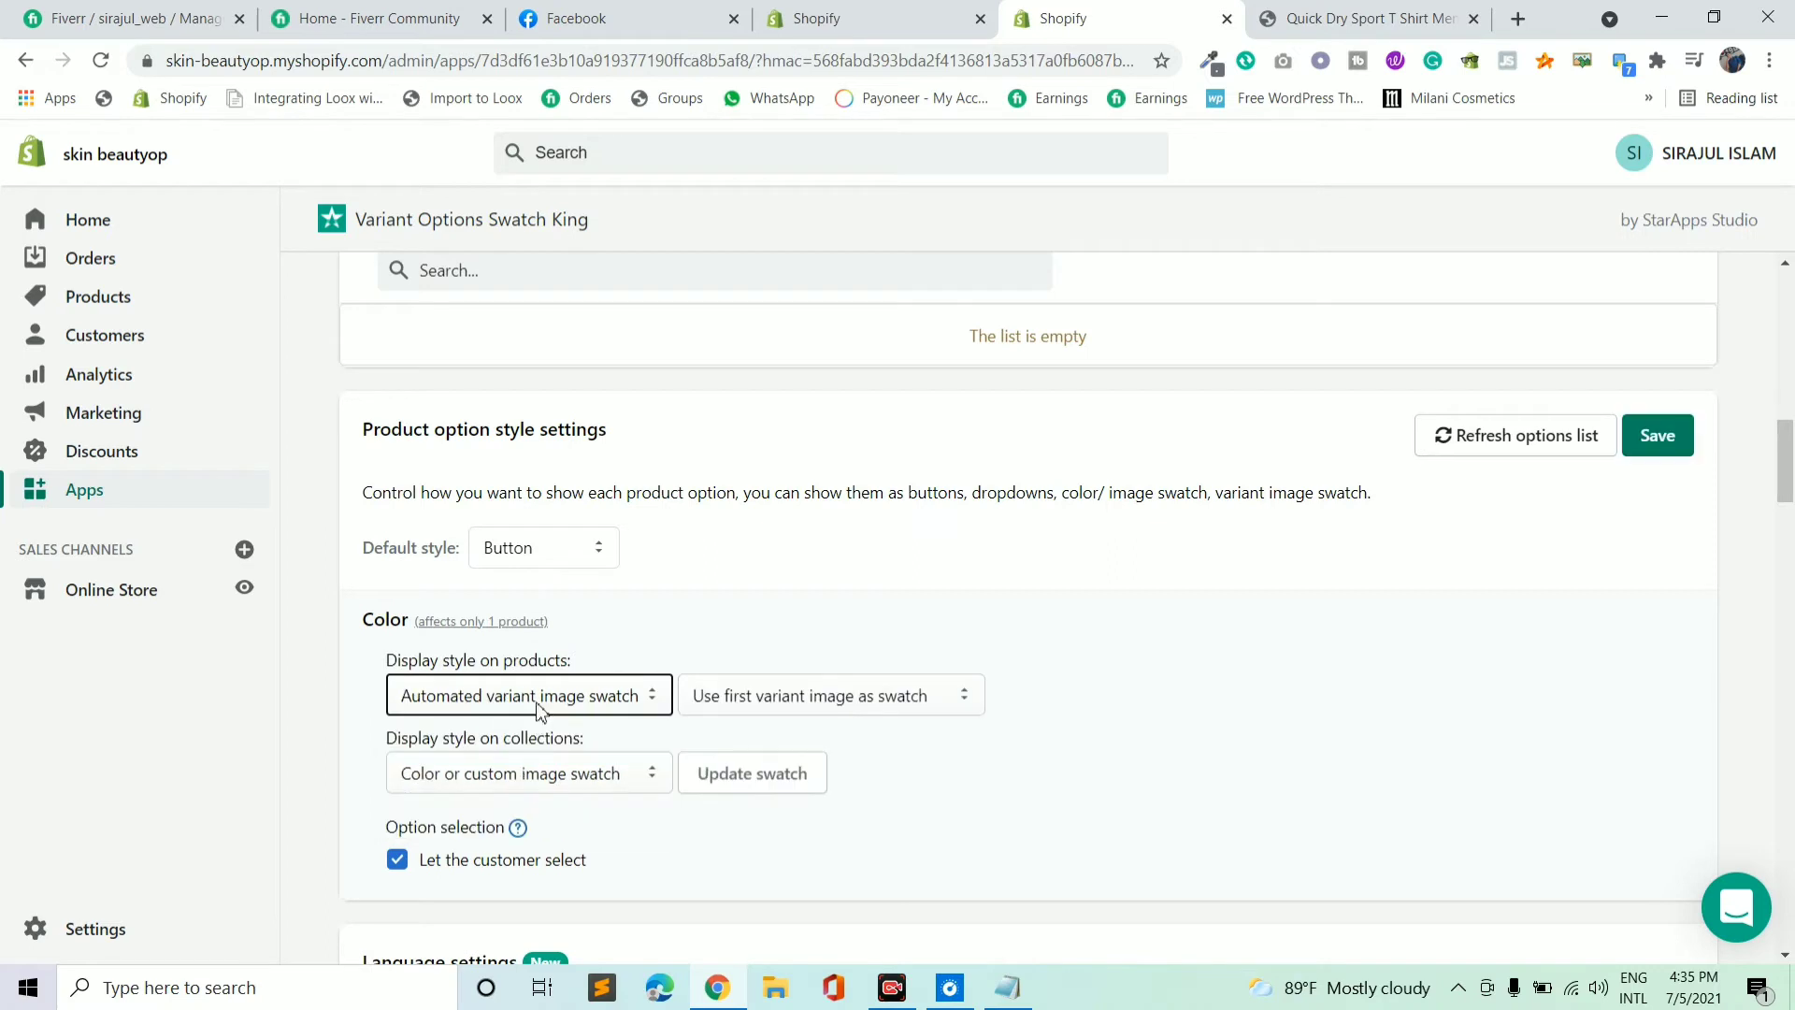
click(539, 708)
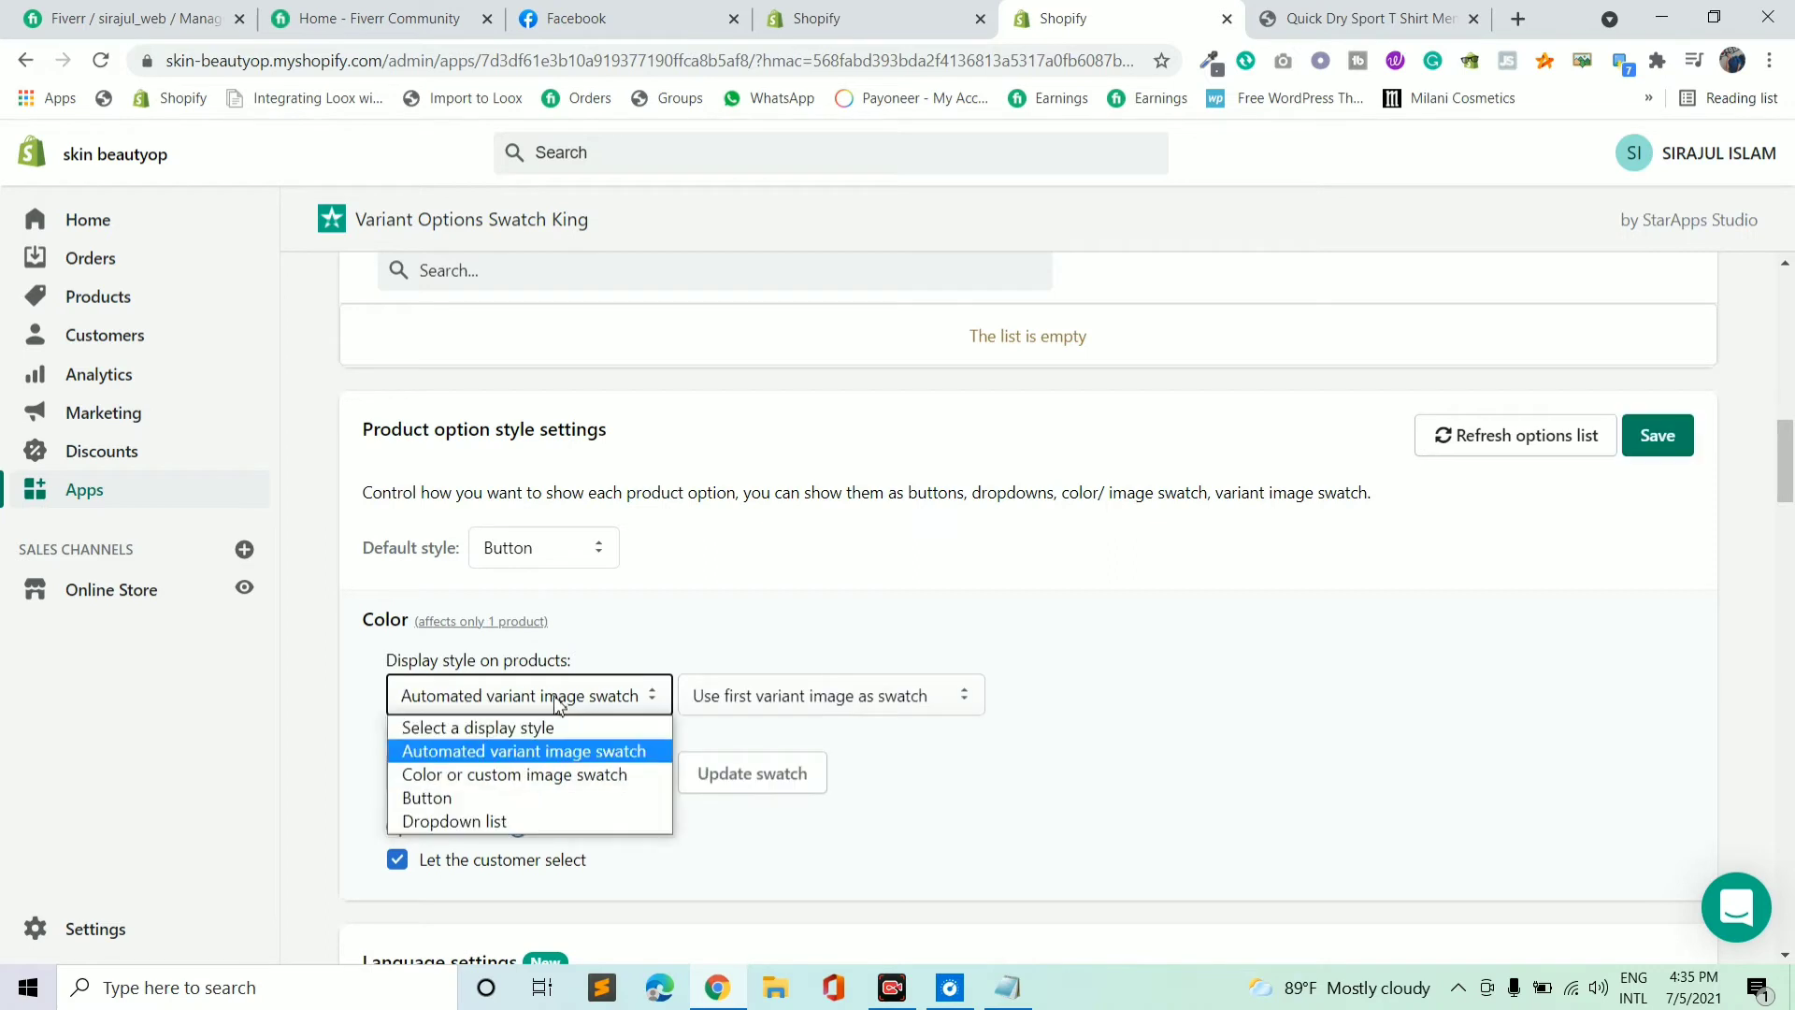
click(505, 775)
click(502, 779)
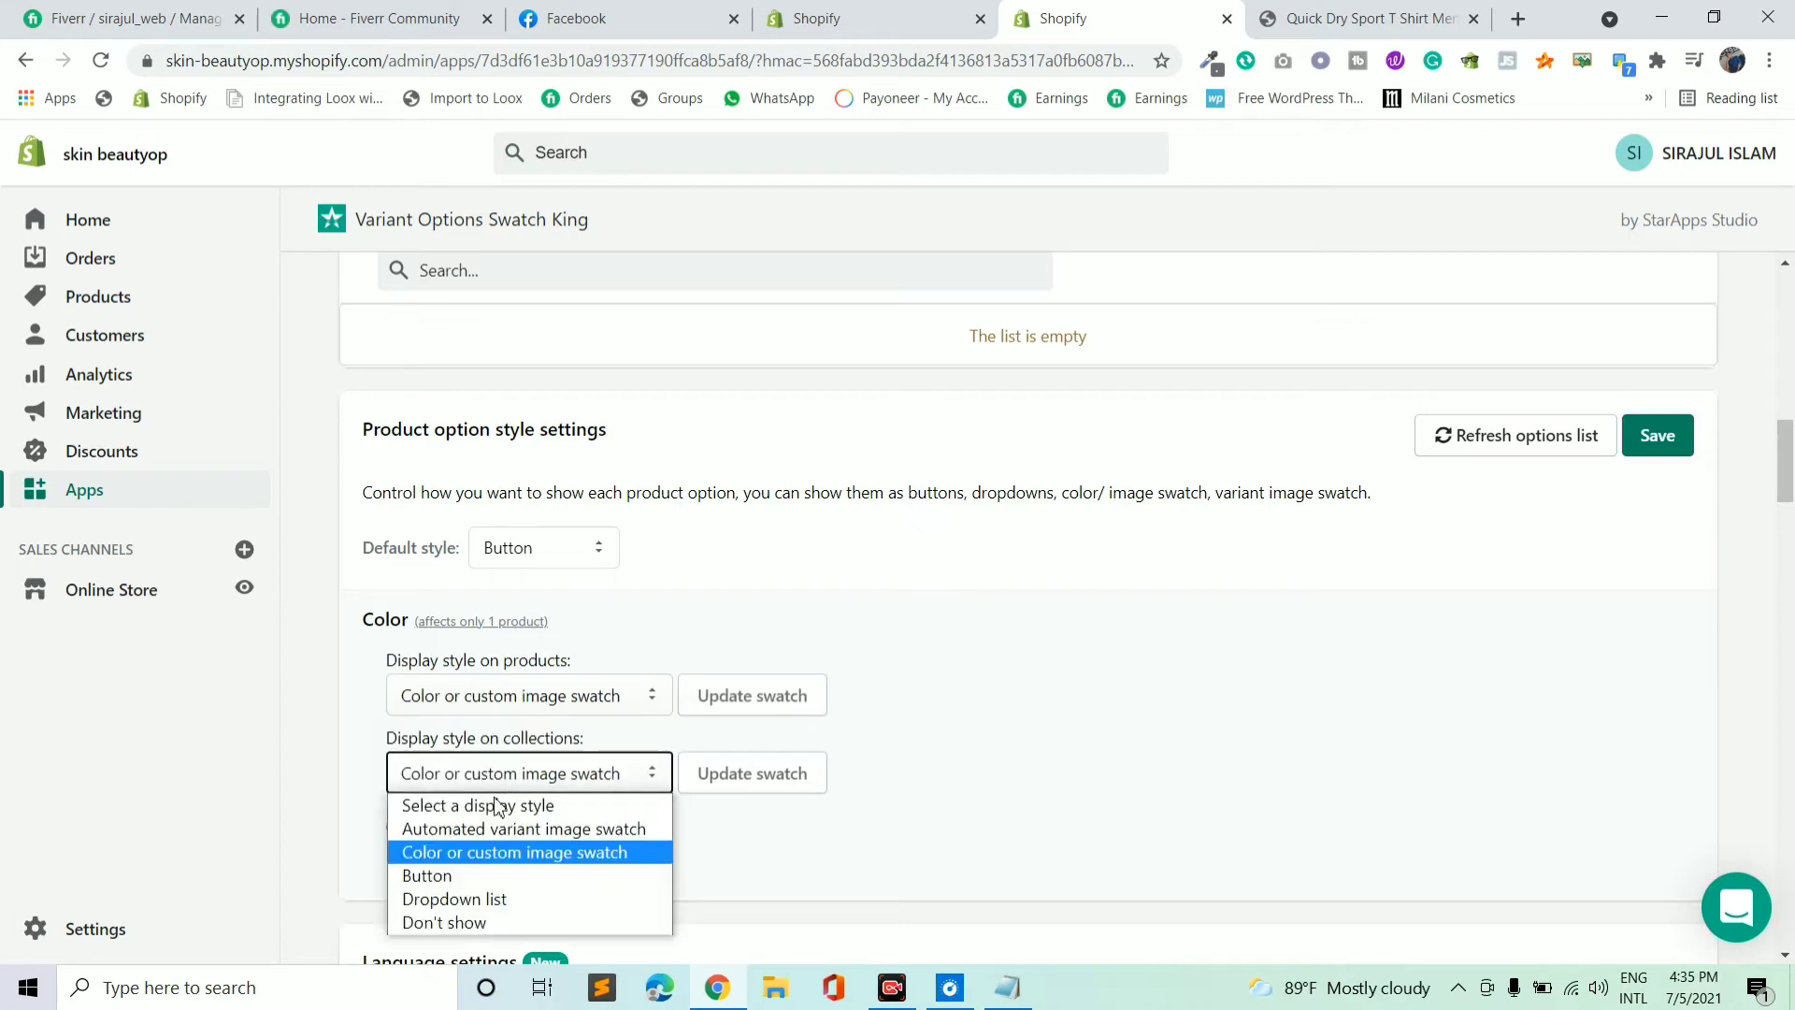
click(472, 852)
Turn off Let the customer select for the Color option and turn it back on.
scroll(419, 775, down, 1)
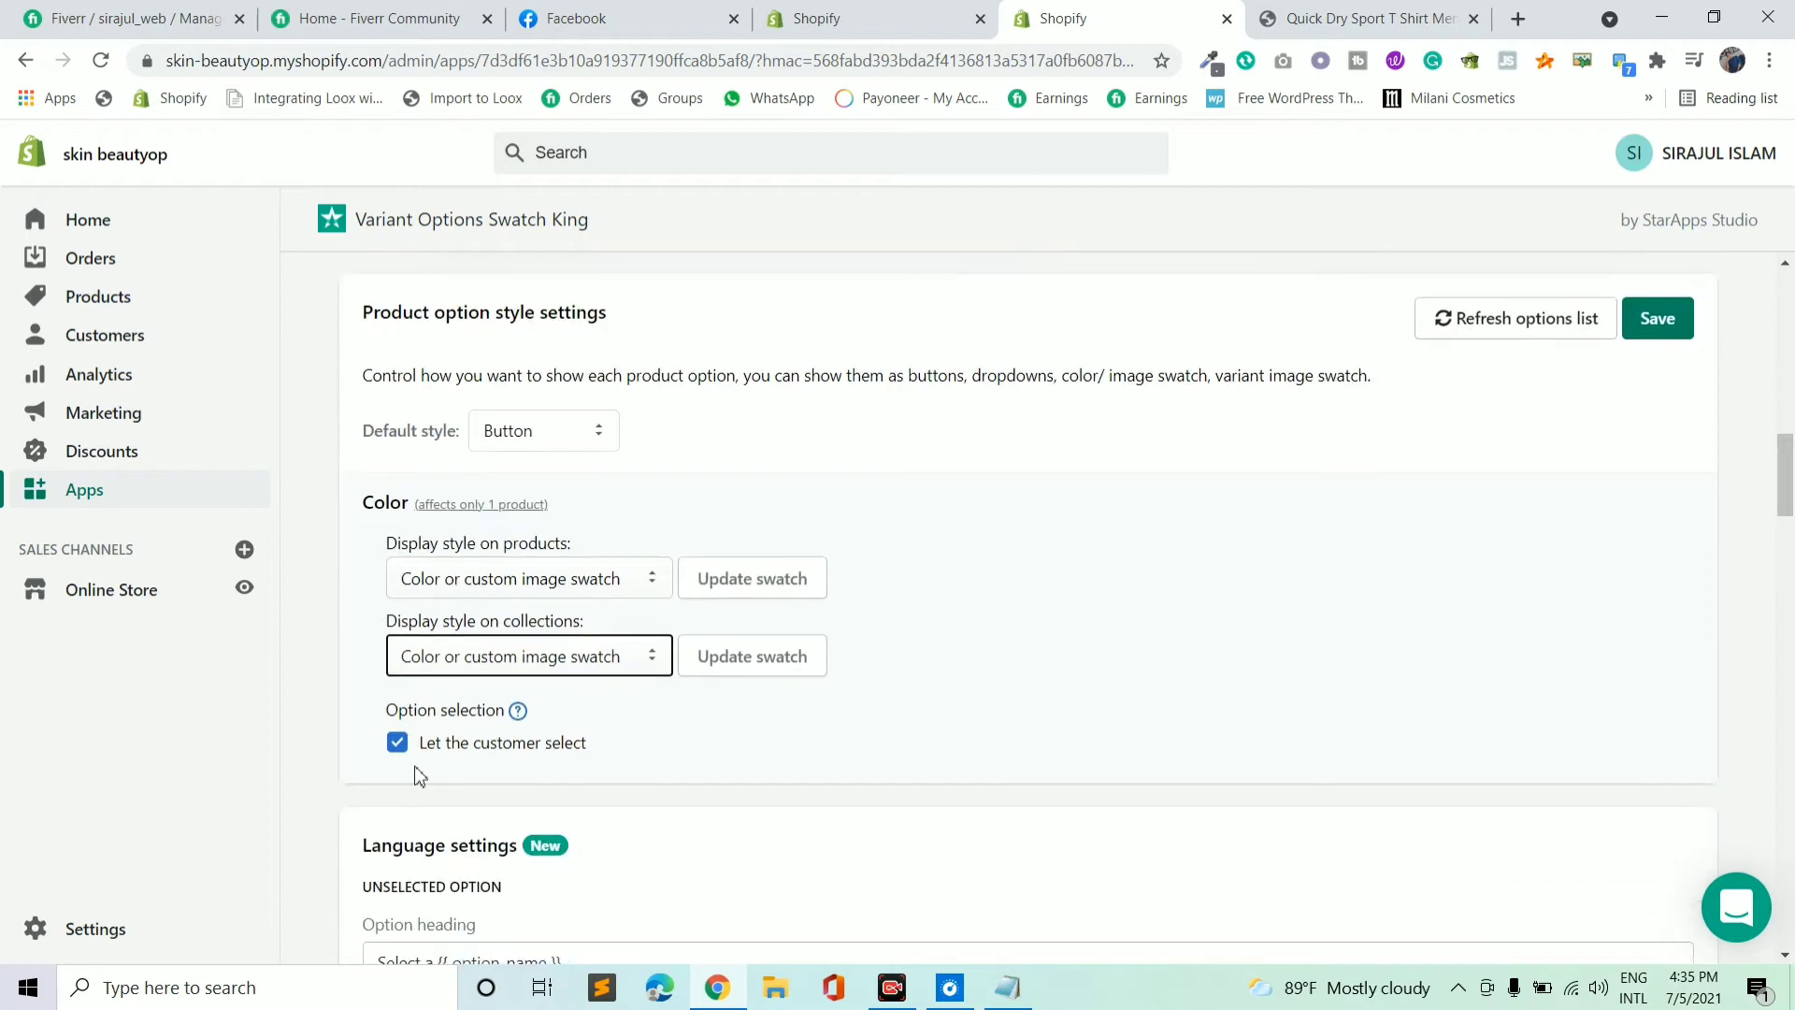
click(393, 752)
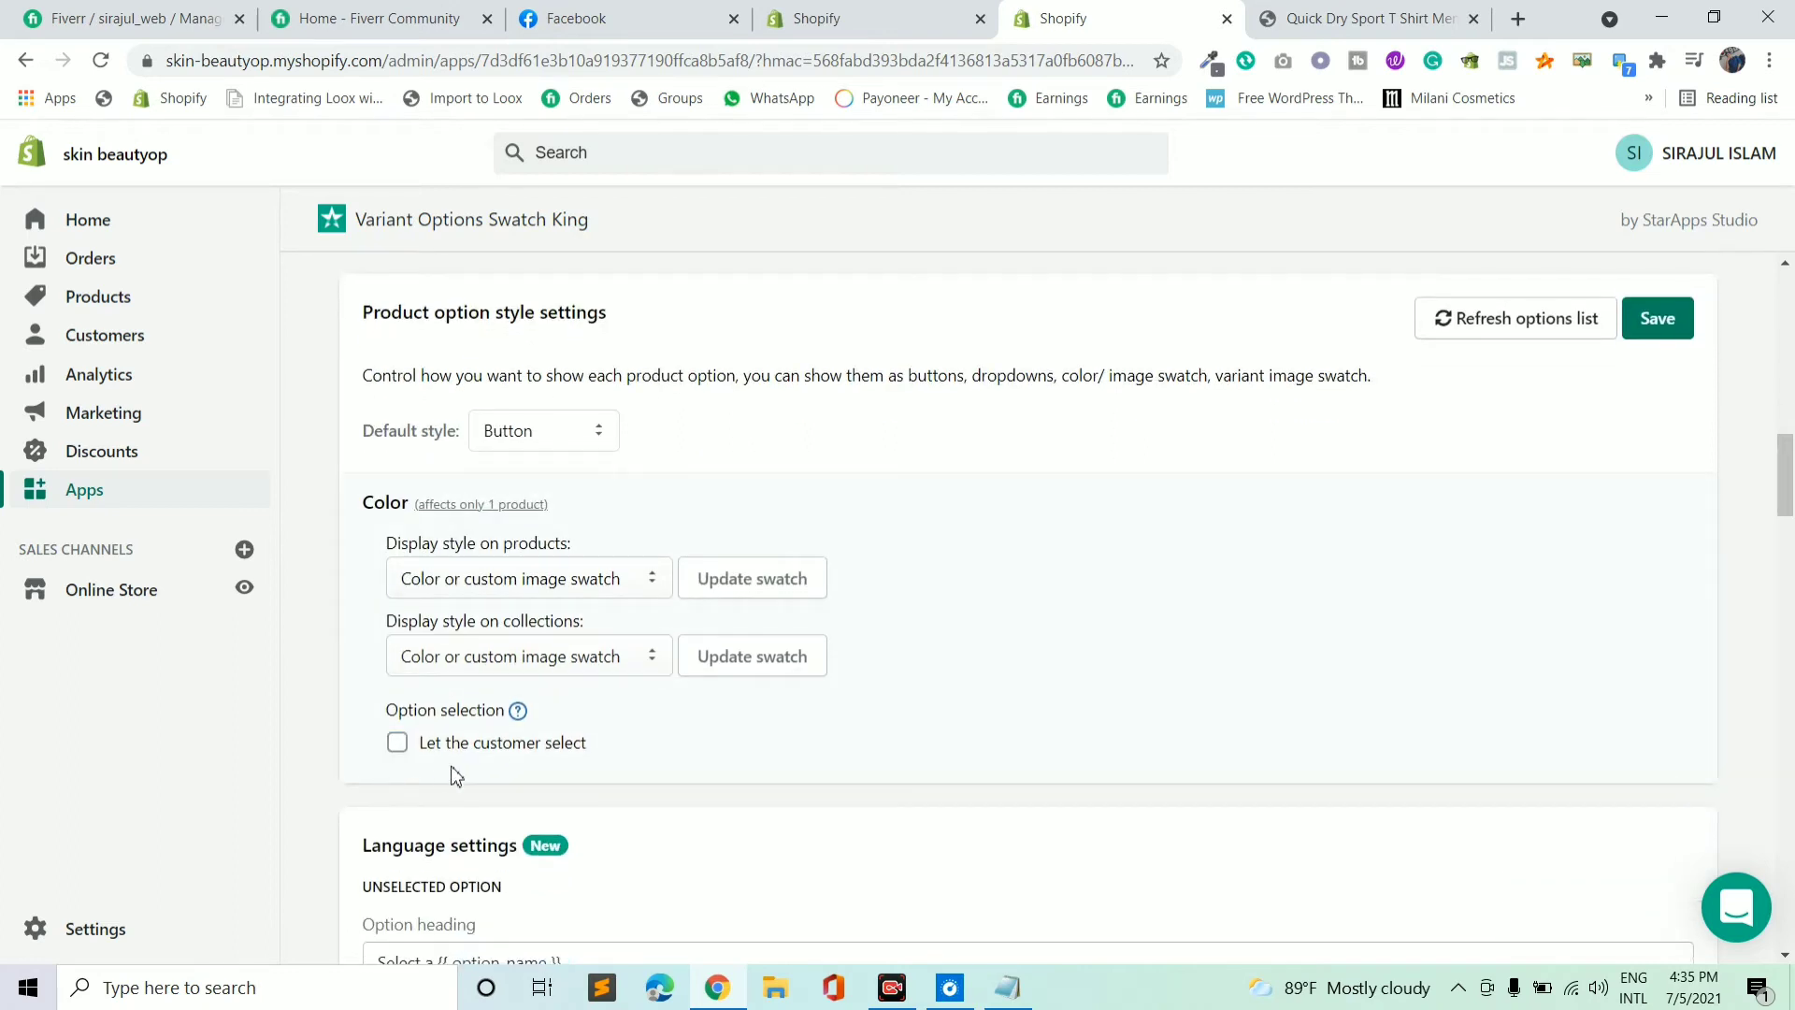
click(405, 745)
Open the swatch editor for the Color option's product display and open Blue's color code for editing.
click(753, 583)
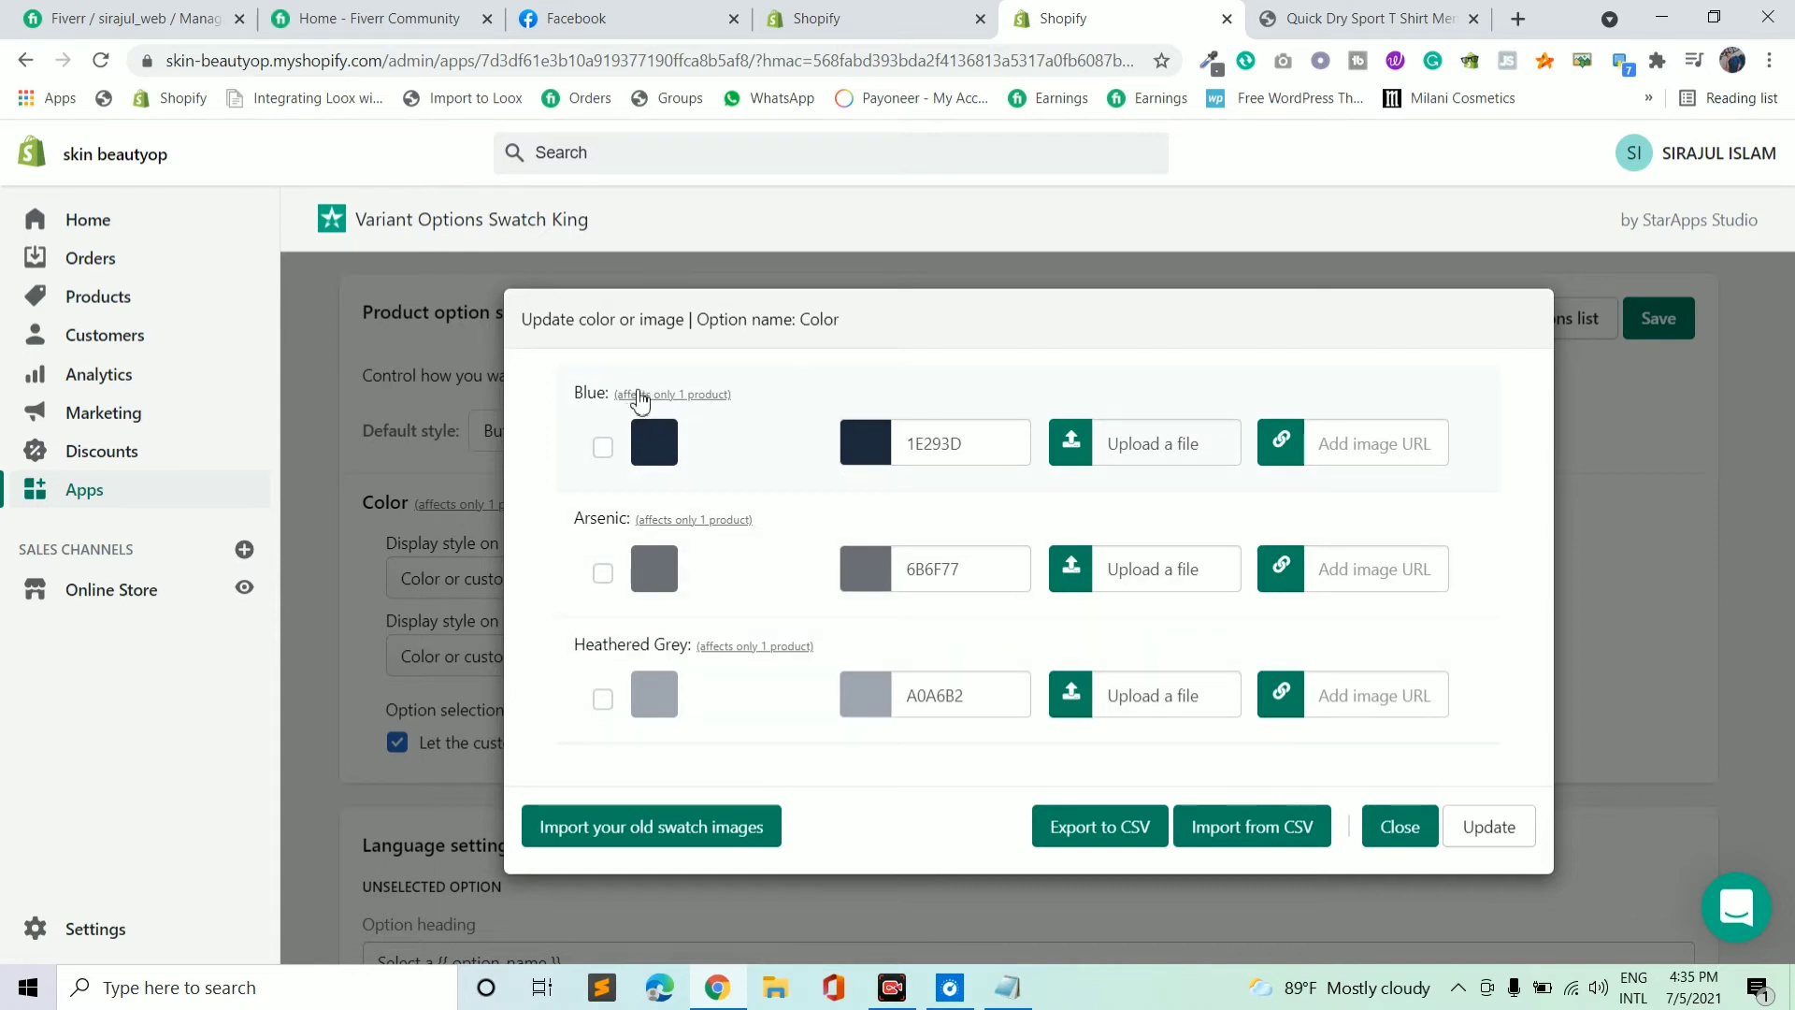
drag(574, 402, 615, 397)
click(925, 444)
View the blue shirt's photo on the storefront product page and return to the swatch editor.
click(1274, 16)
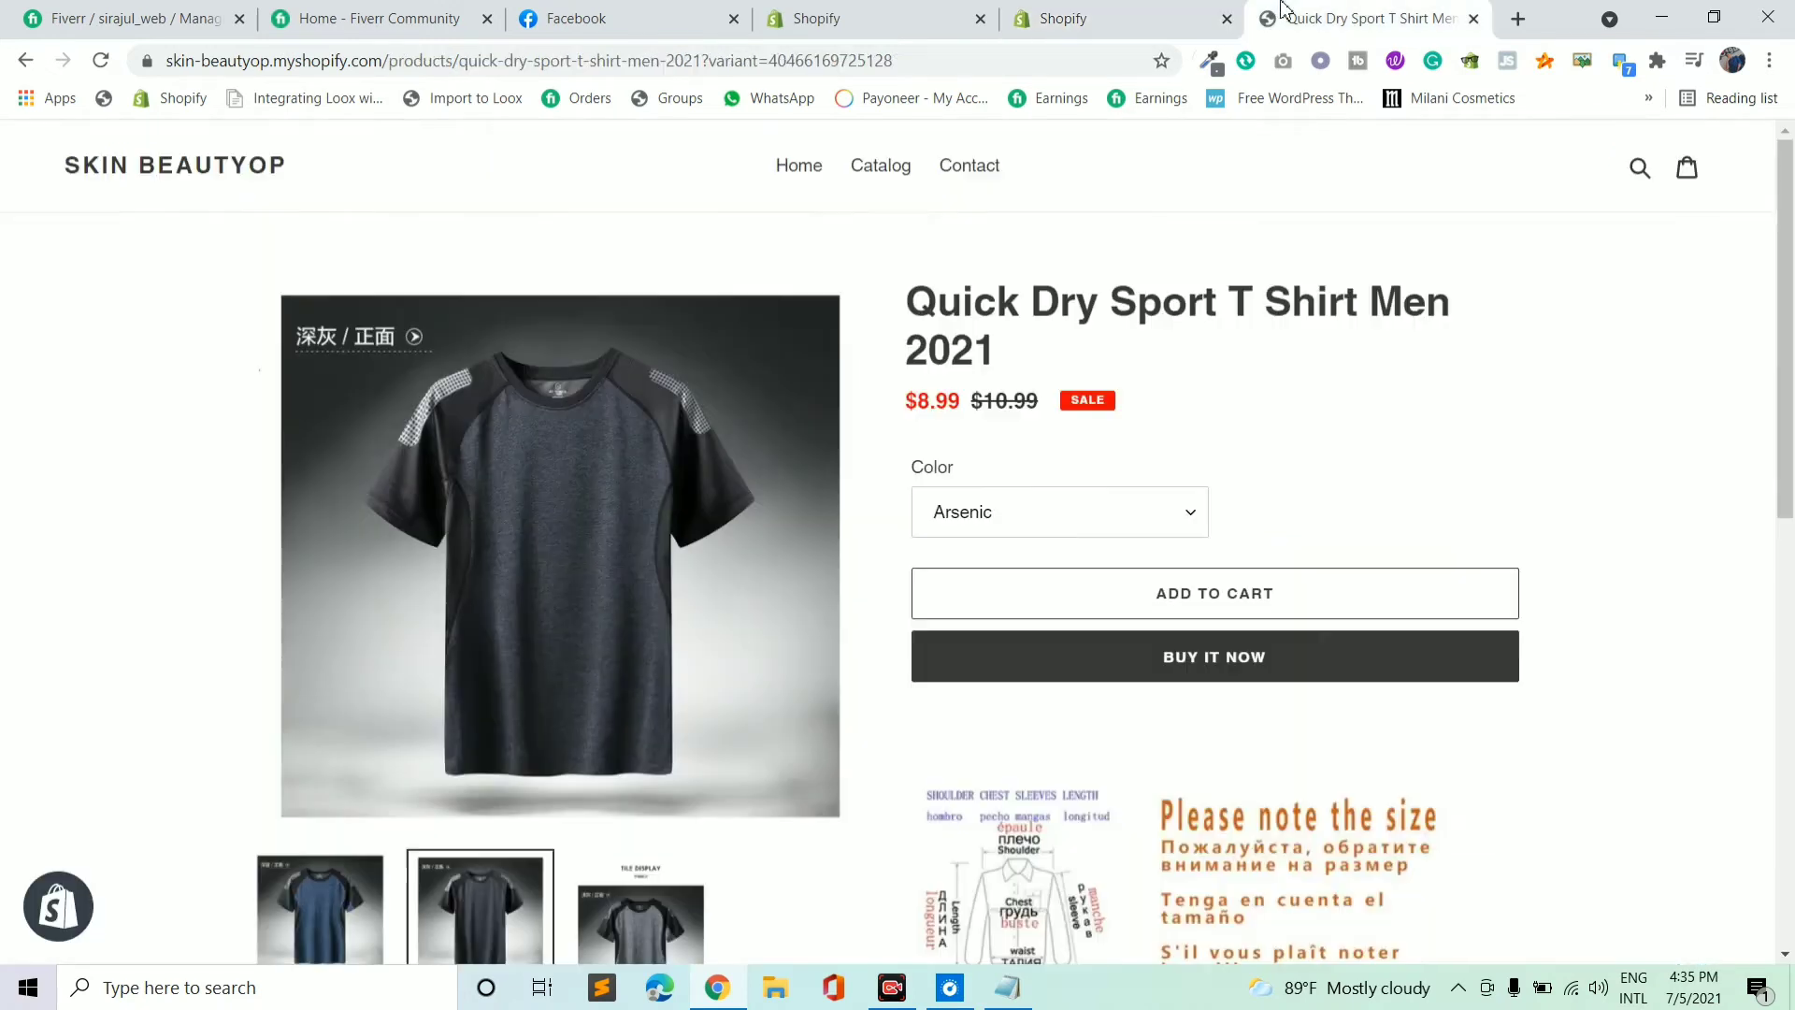
click(319, 902)
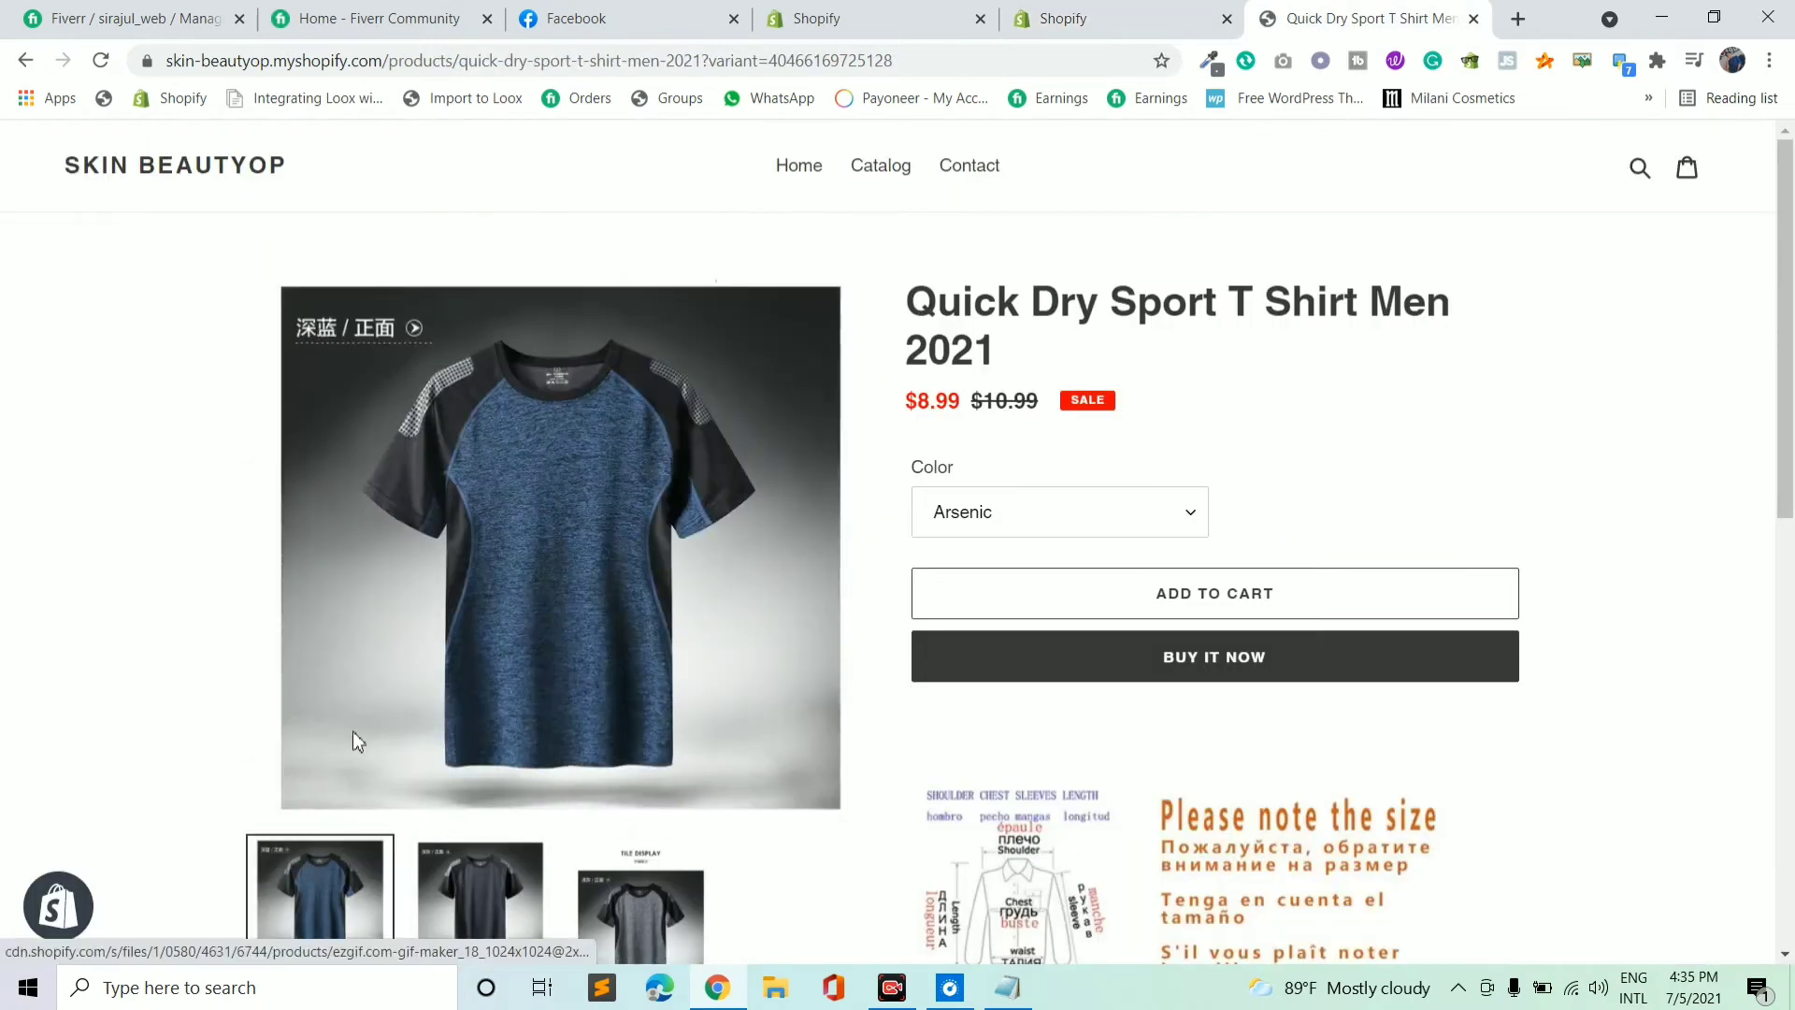
click(1064, 17)
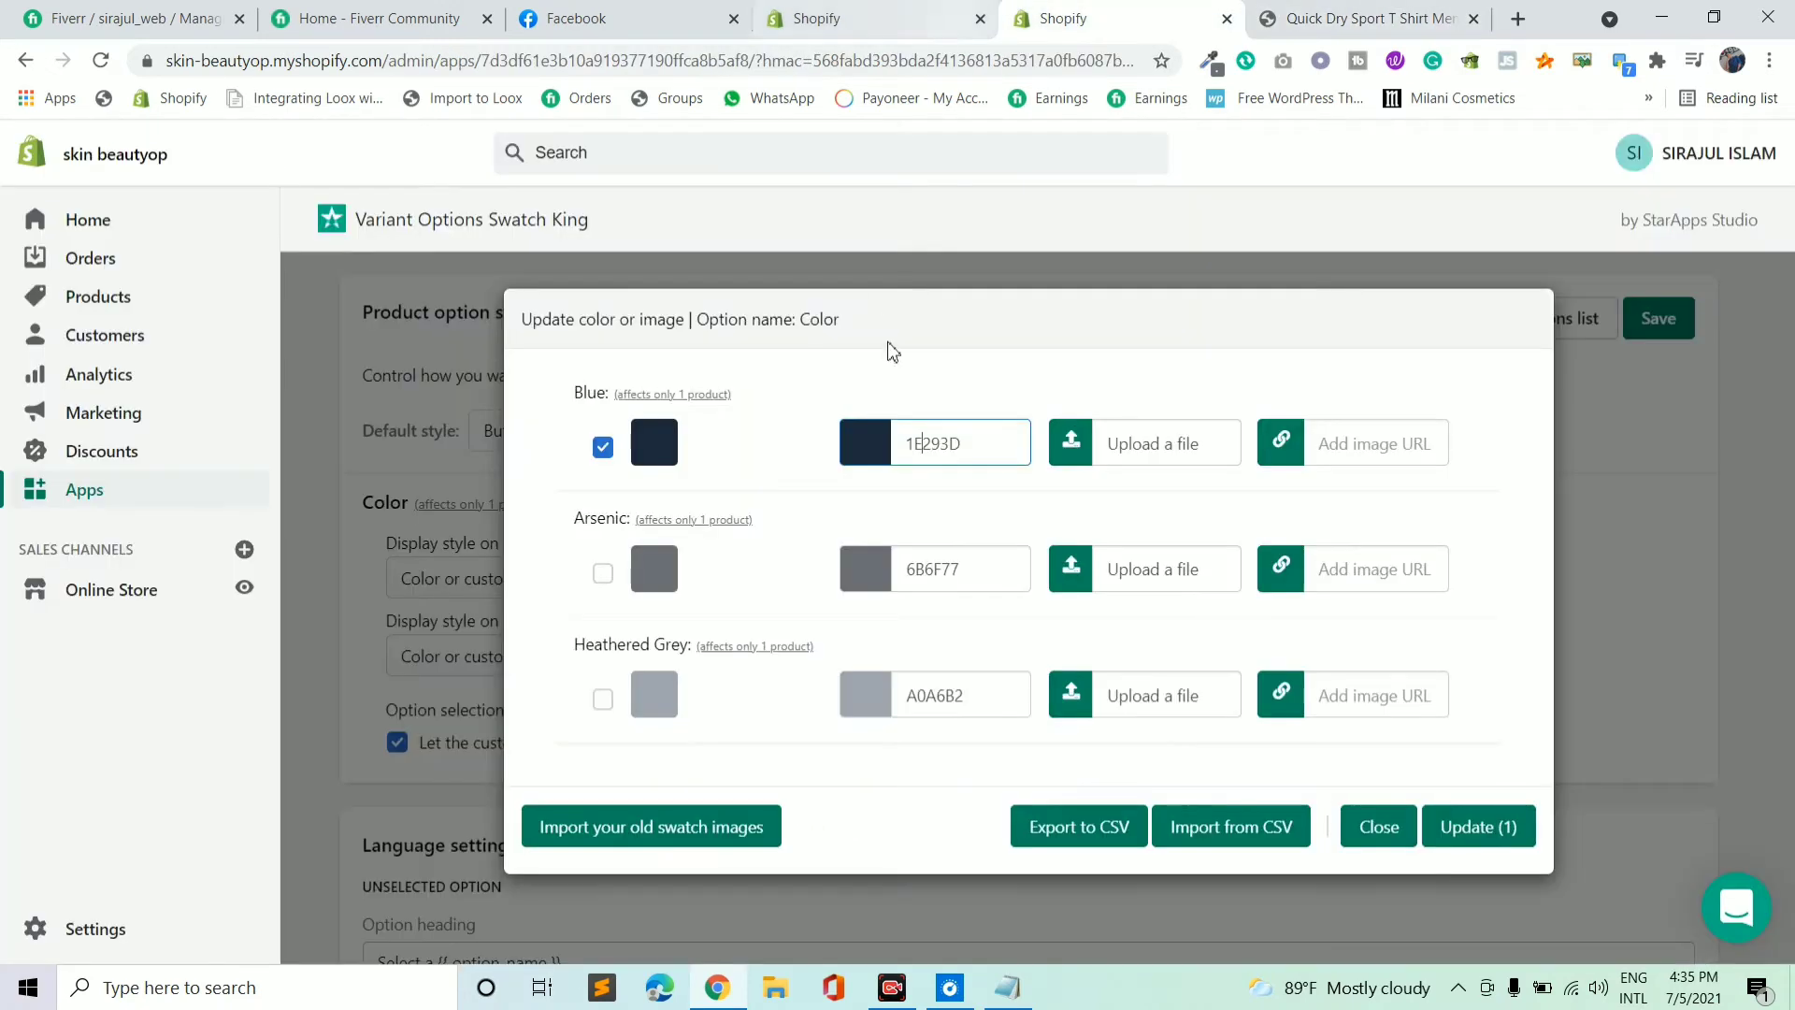
Change the Blue swatch's color to a bright blue, 1438D3, using the color picker.
double_click(964, 440)
click(860, 447)
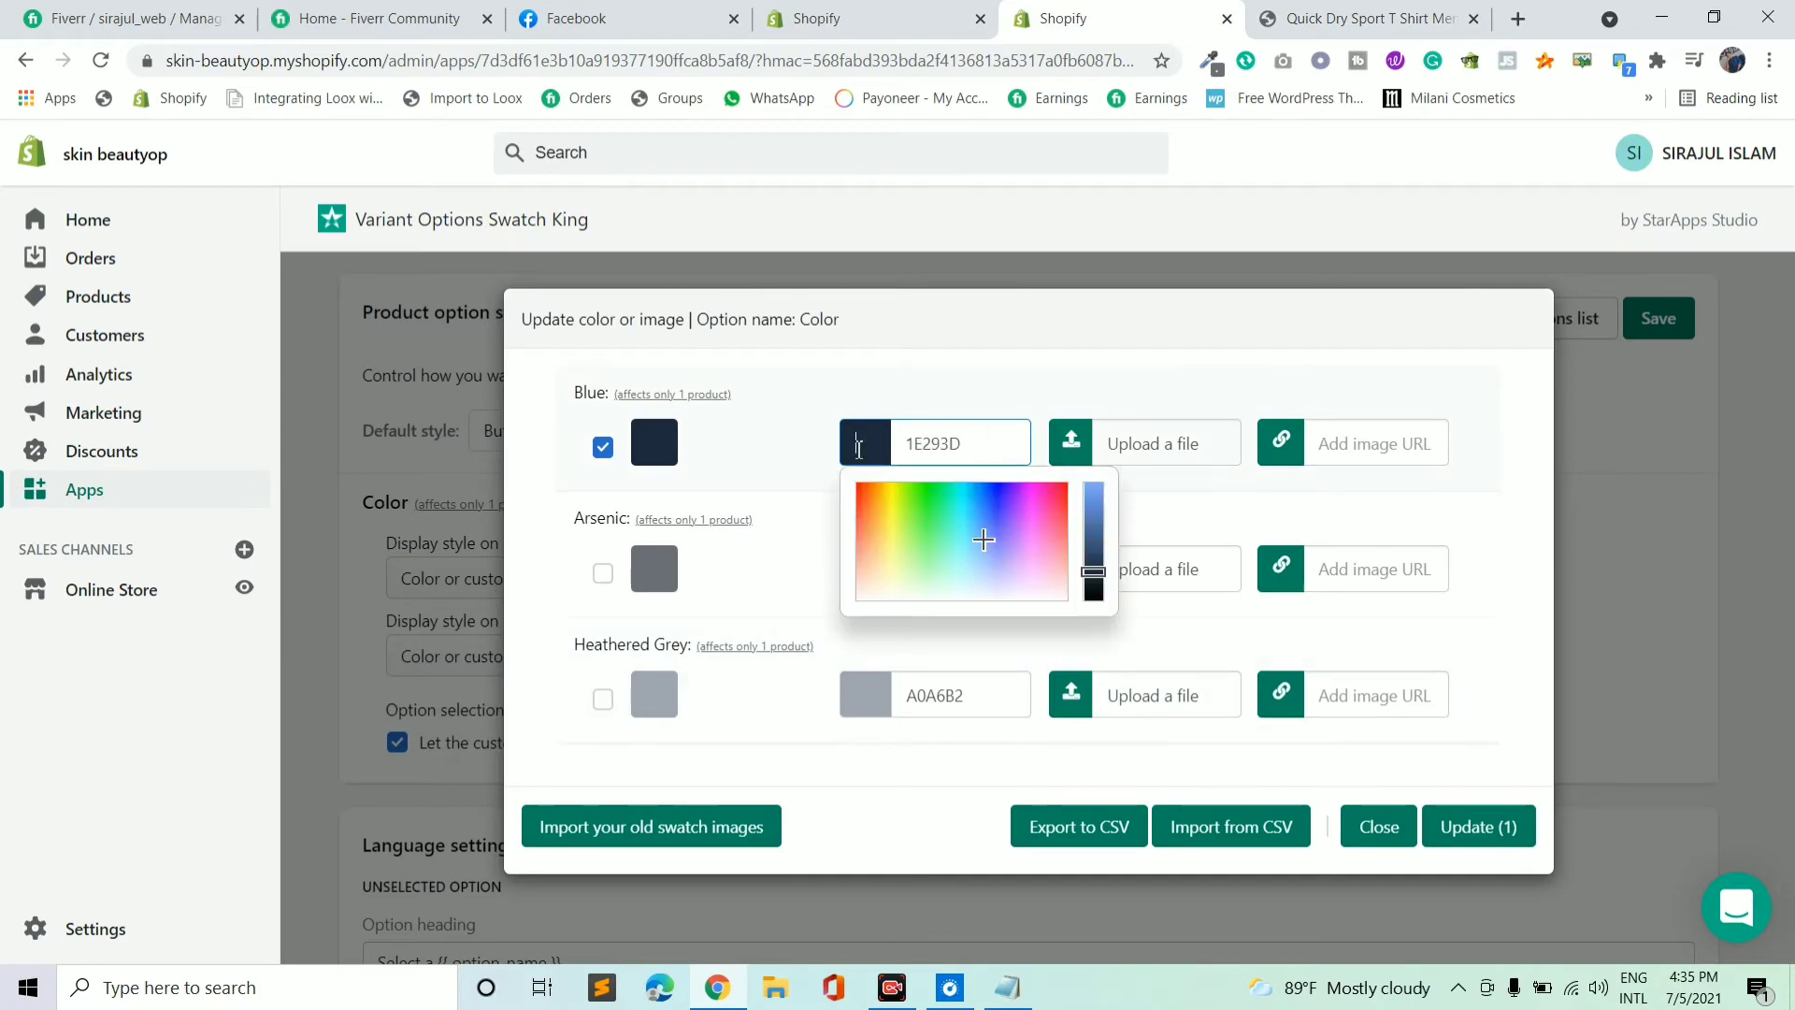
double_click(1010, 453)
click(858, 445)
mouse_move(1040, 530)
mouse_down()
mouse_move(1039, 594)
mouse_move(1007, 597)
mouse_up()
mouse_move(908, 555)
mouse_down()
mouse_move(895, 505)
mouse_move(950, 525)
mouse_move(990, 509)
mouse_move(1018, 556)
mouse_up()
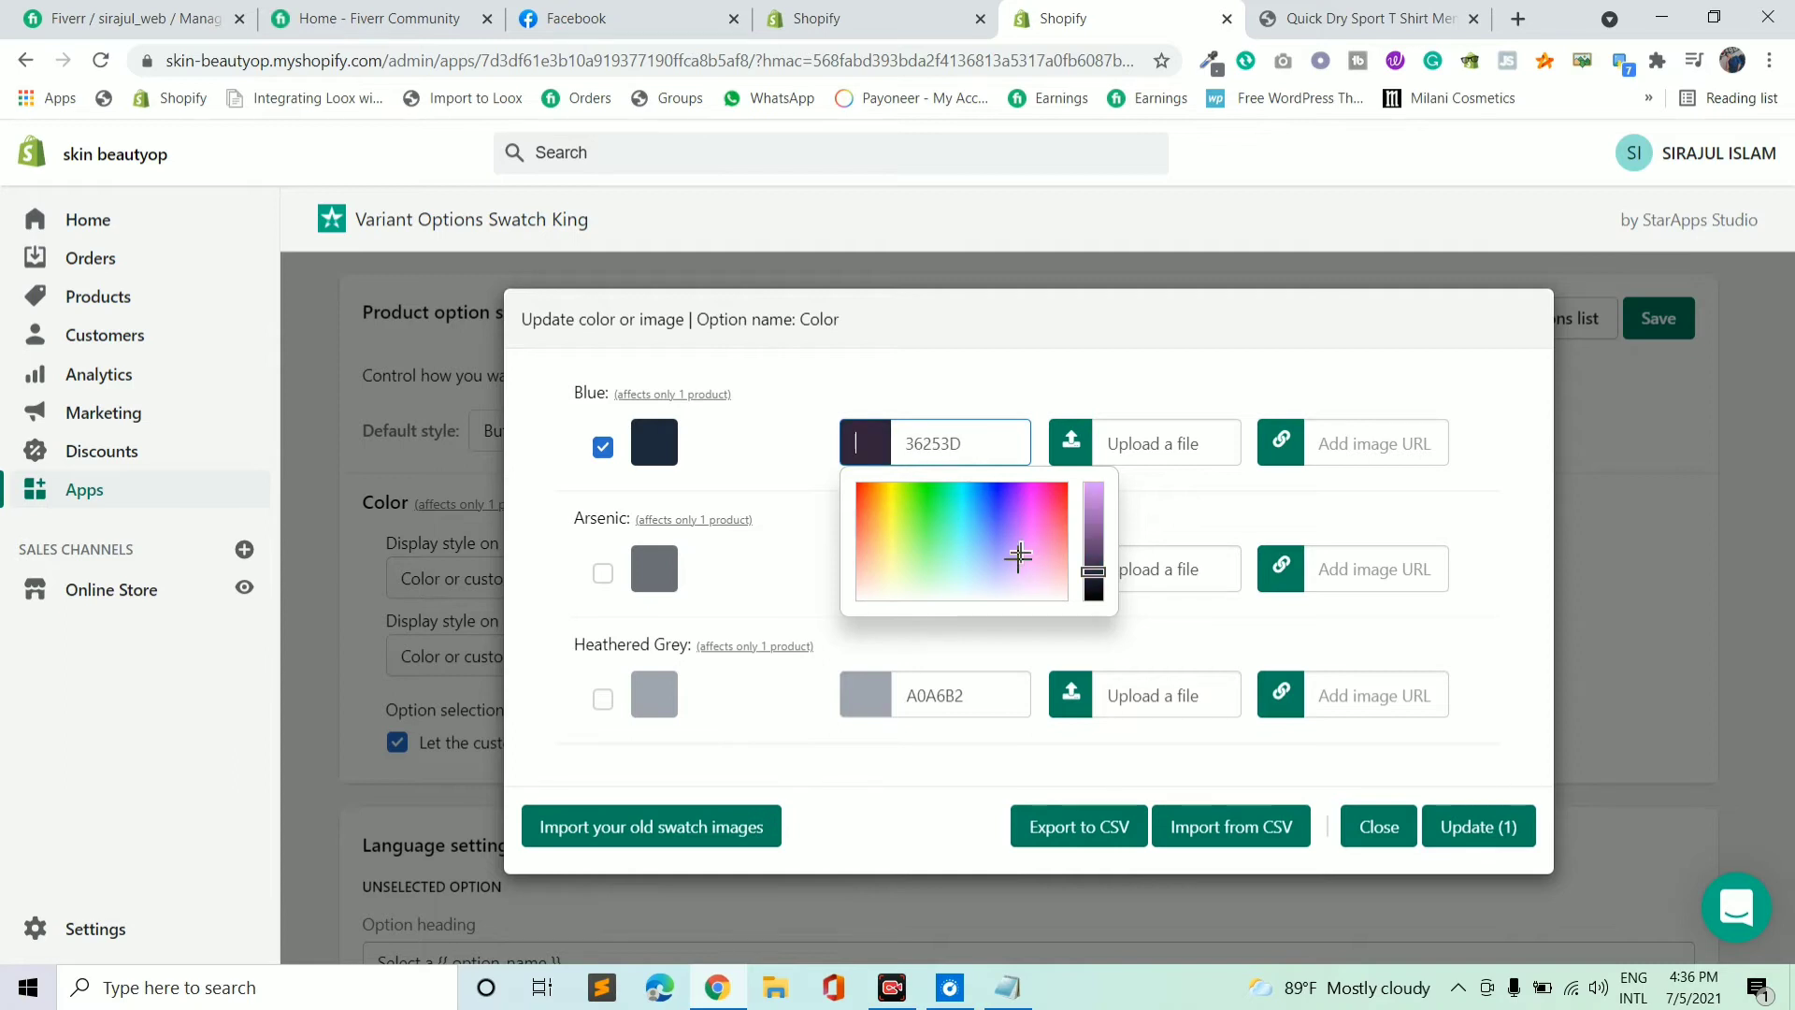
drag(985, 493, 975, 503)
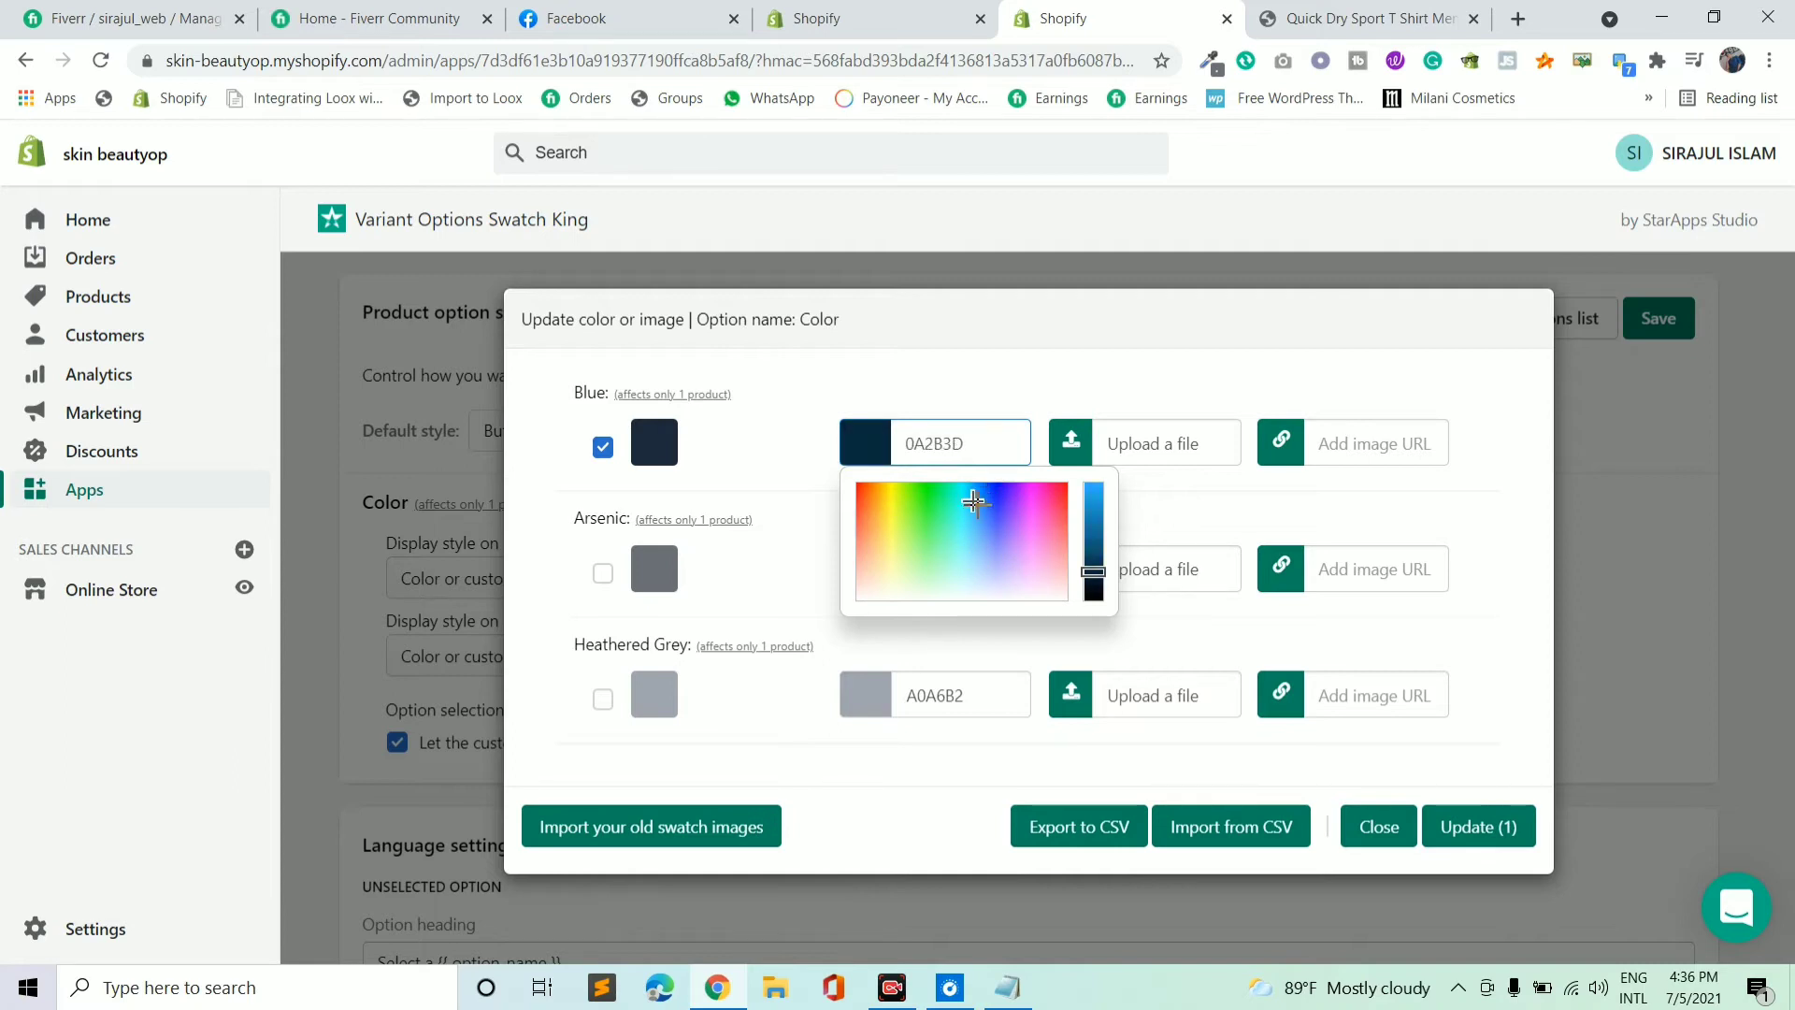
drag(1095, 534, 1099, 540)
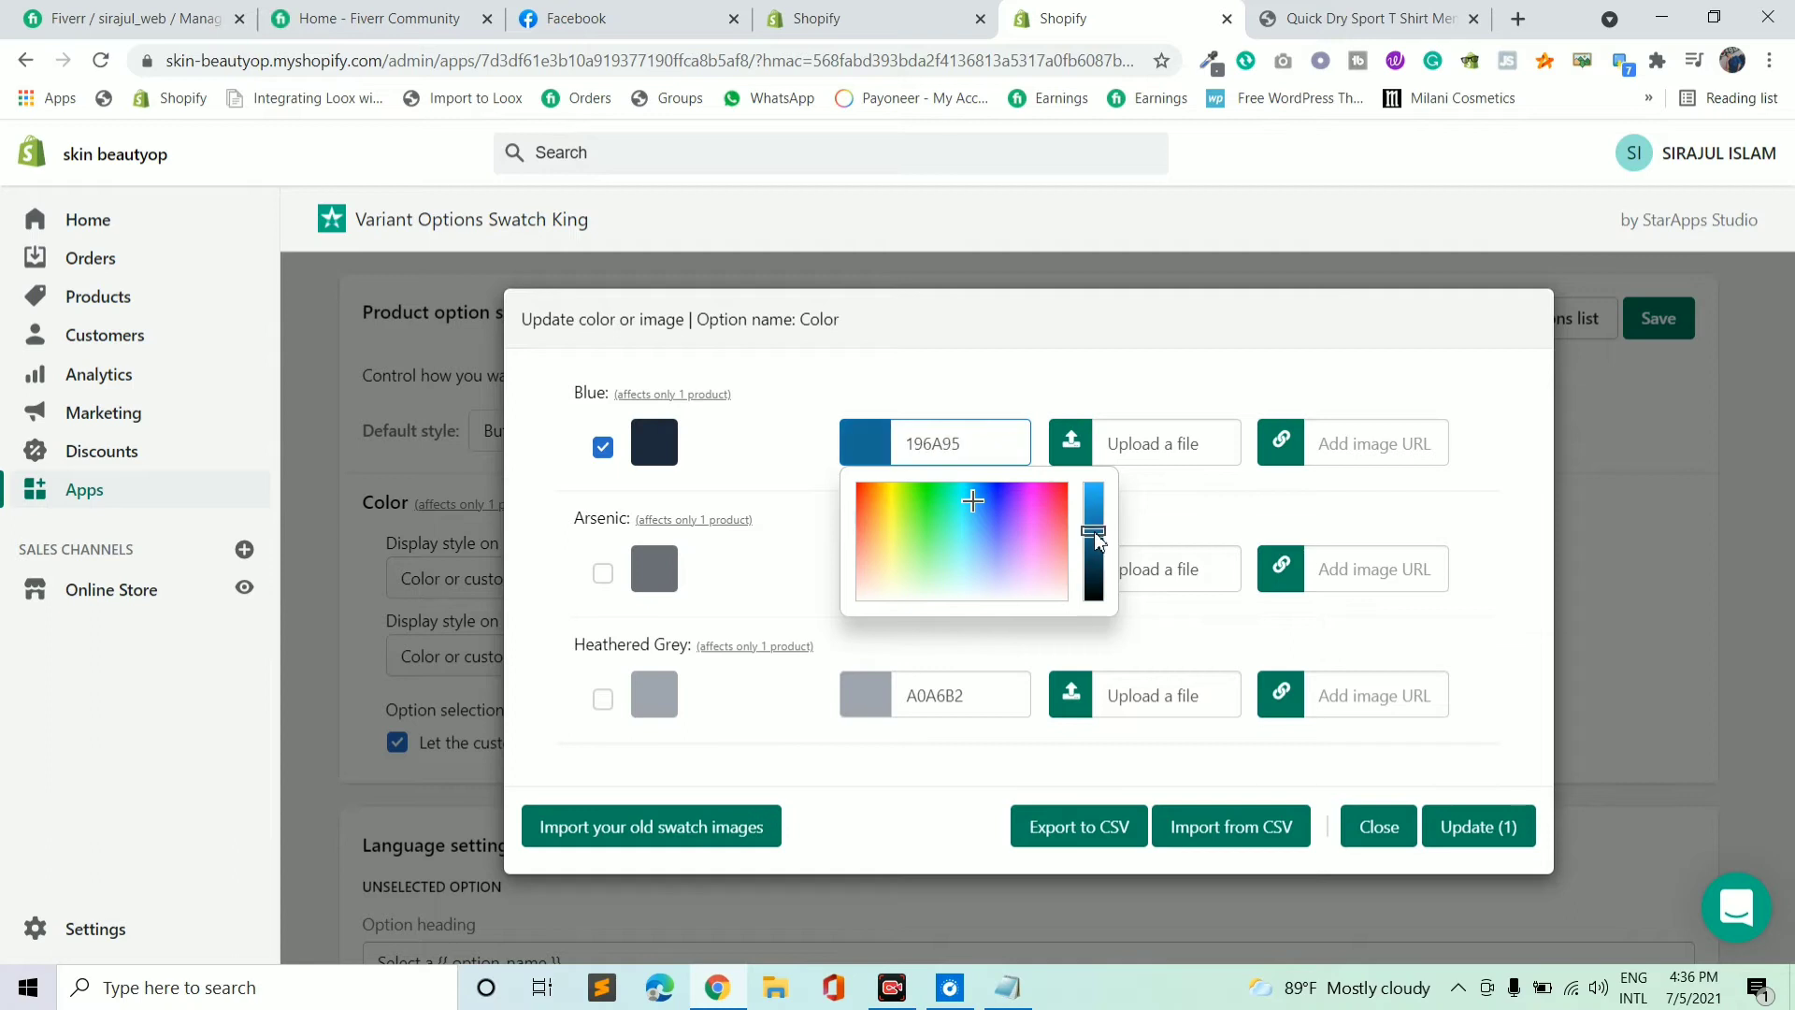
drag(974, 502, 989, 493)
drag(1093, 530, 1089, 506)
click(1015, 443)
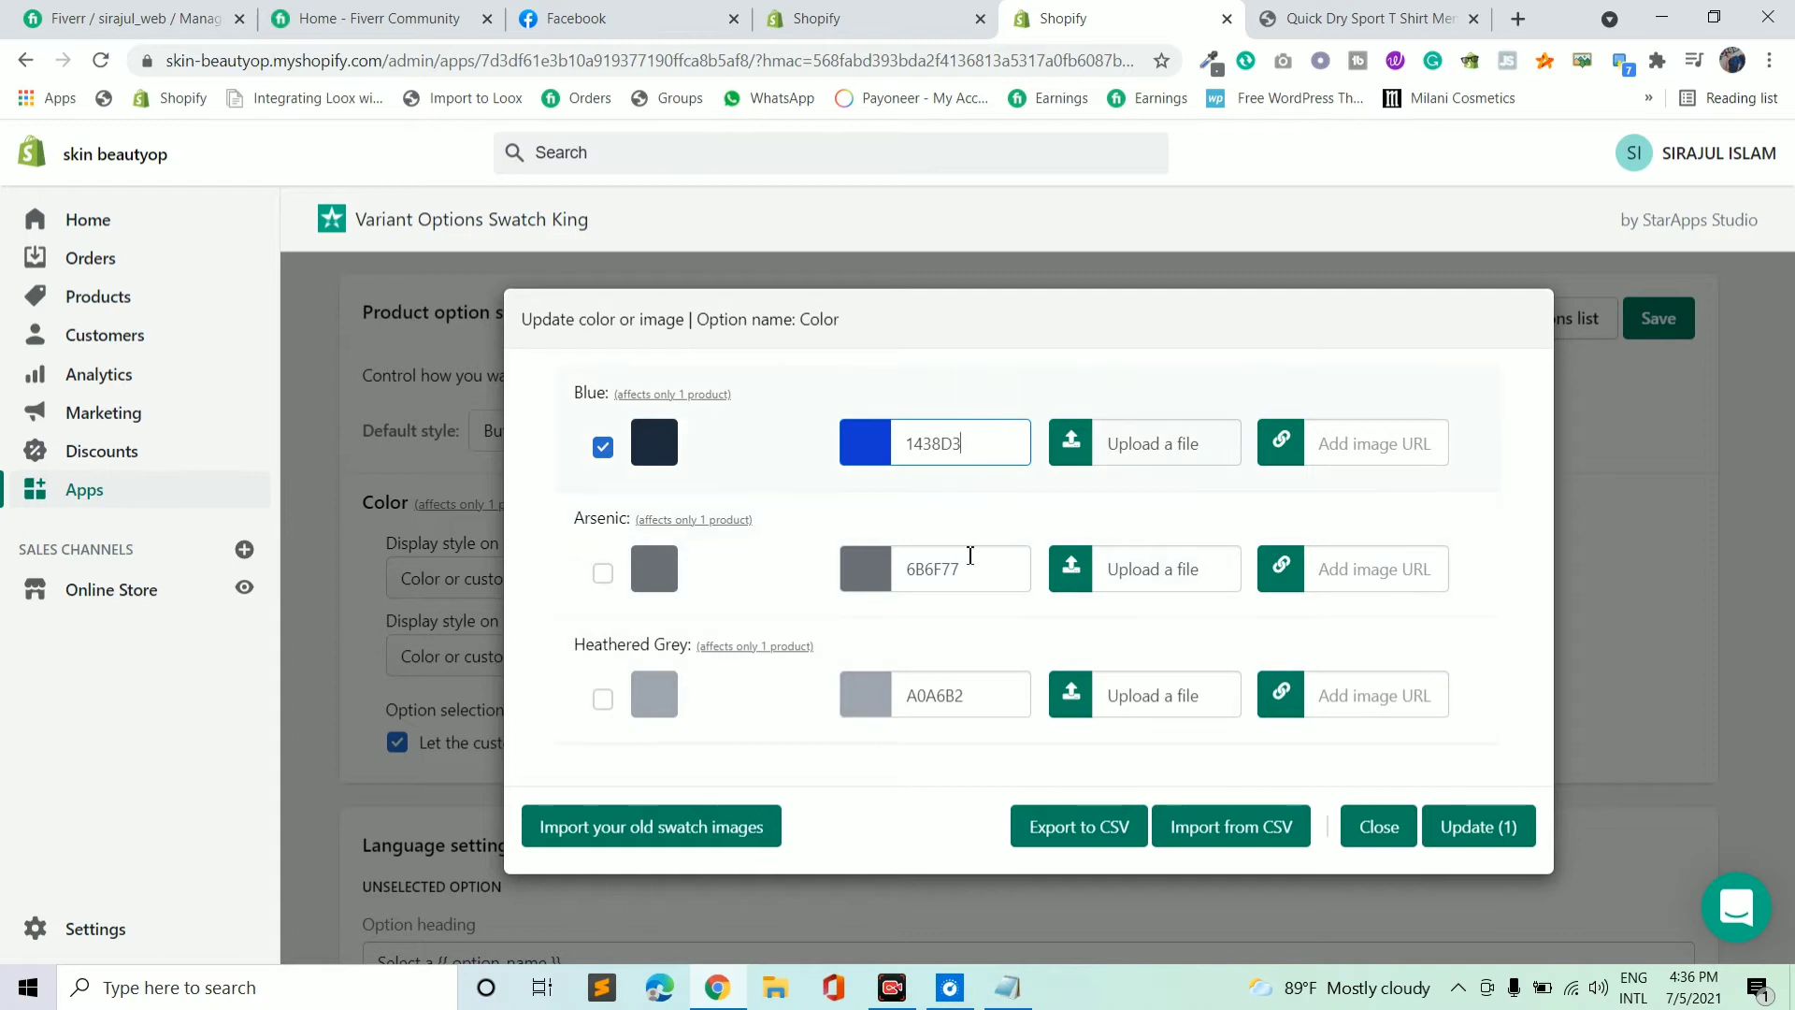
Apply the Blue swatch update, close the swatch editor and save the product option style settings.
click(1482, 825)
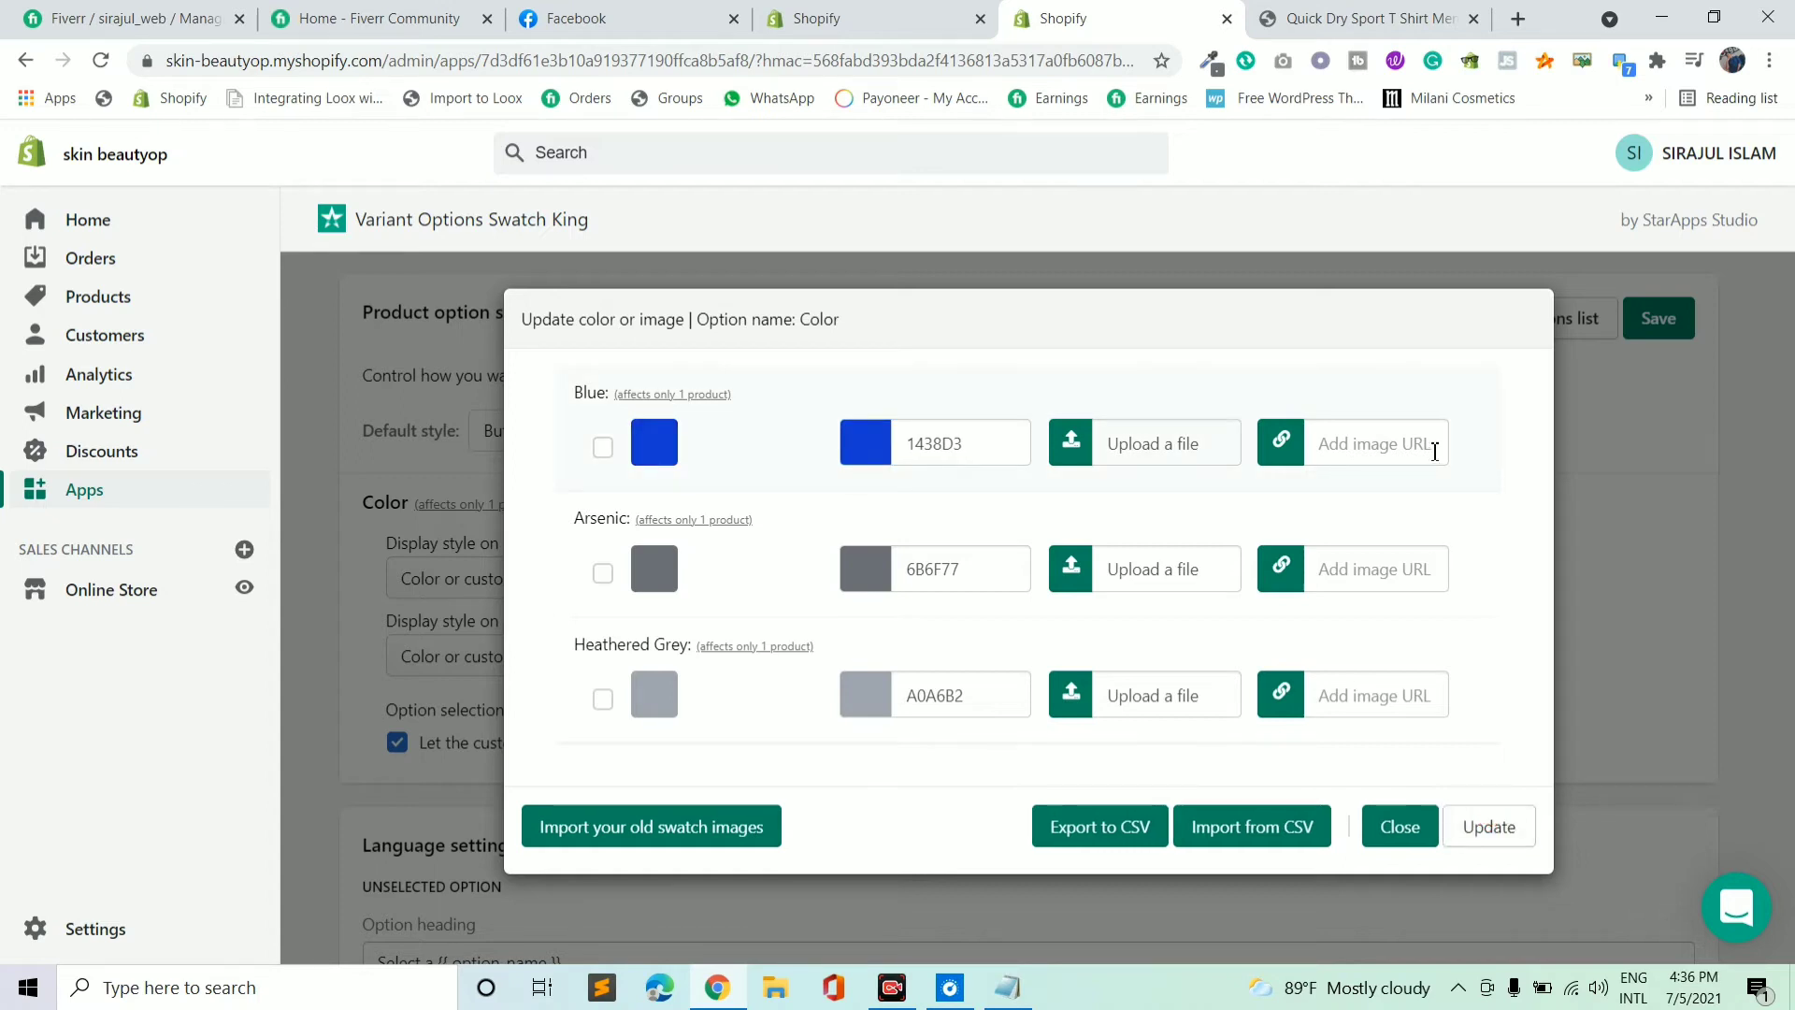
click(1400, 827)
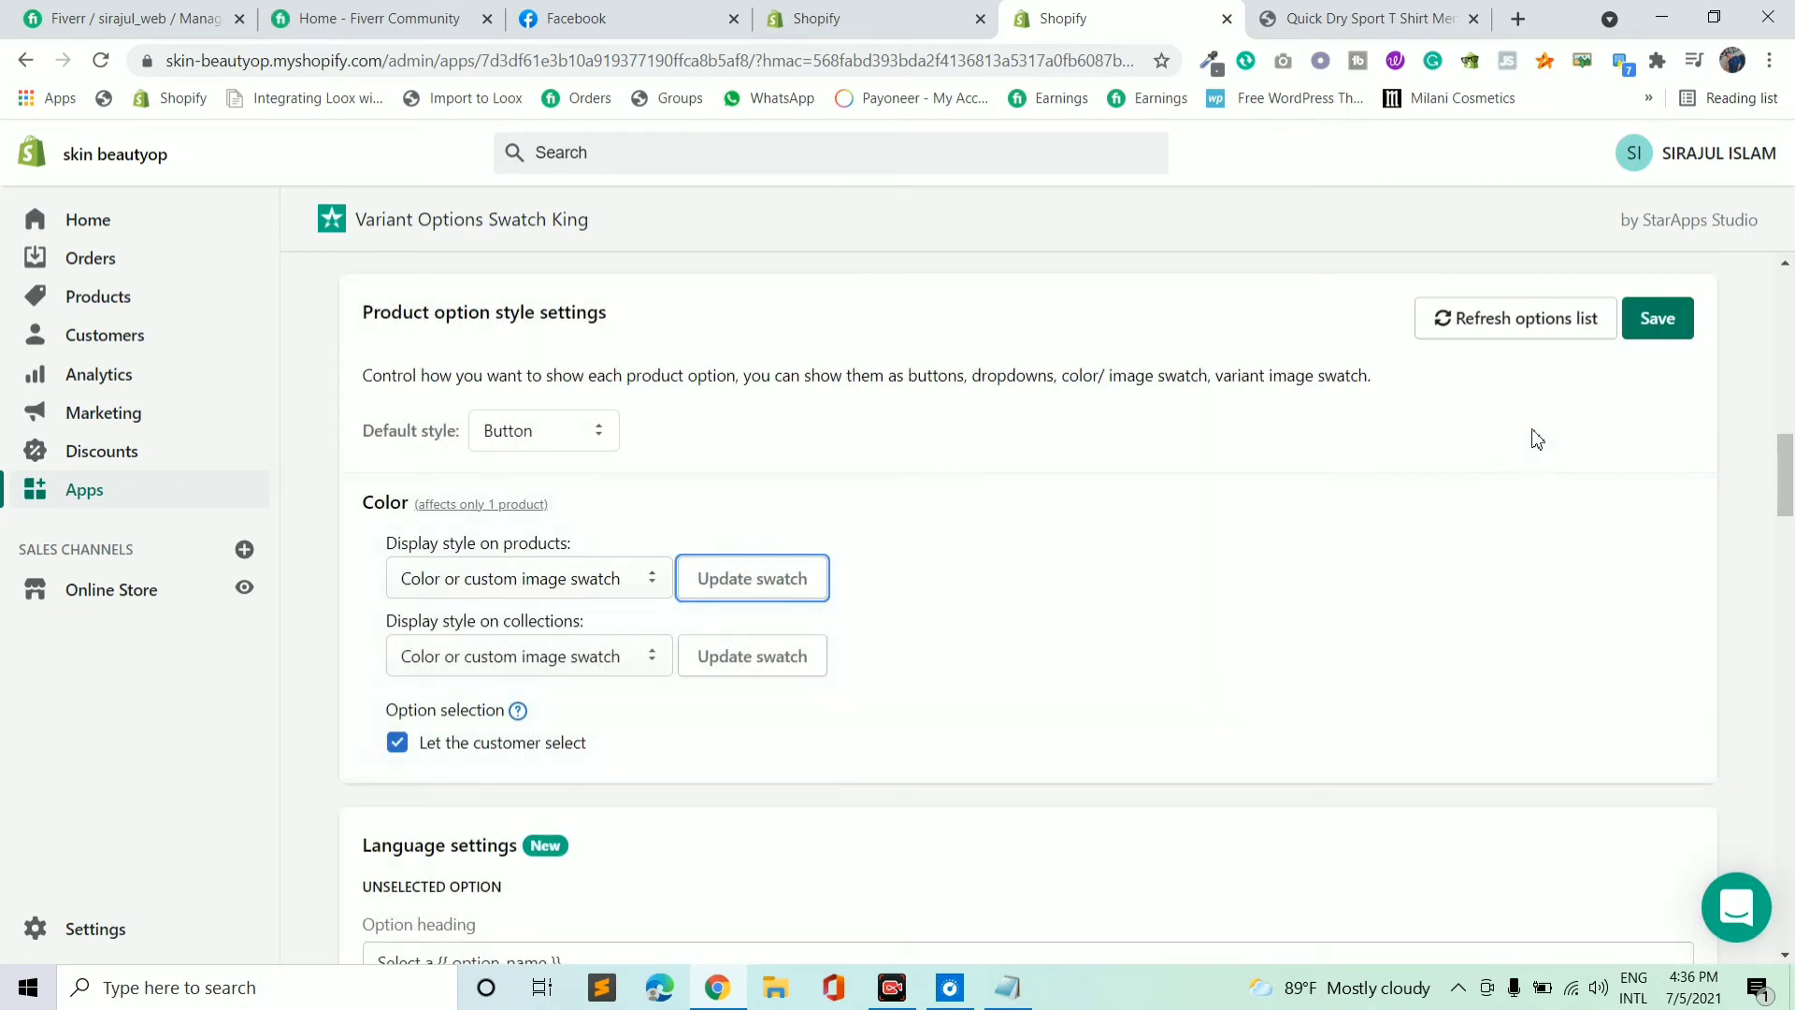
click(1661, 318)
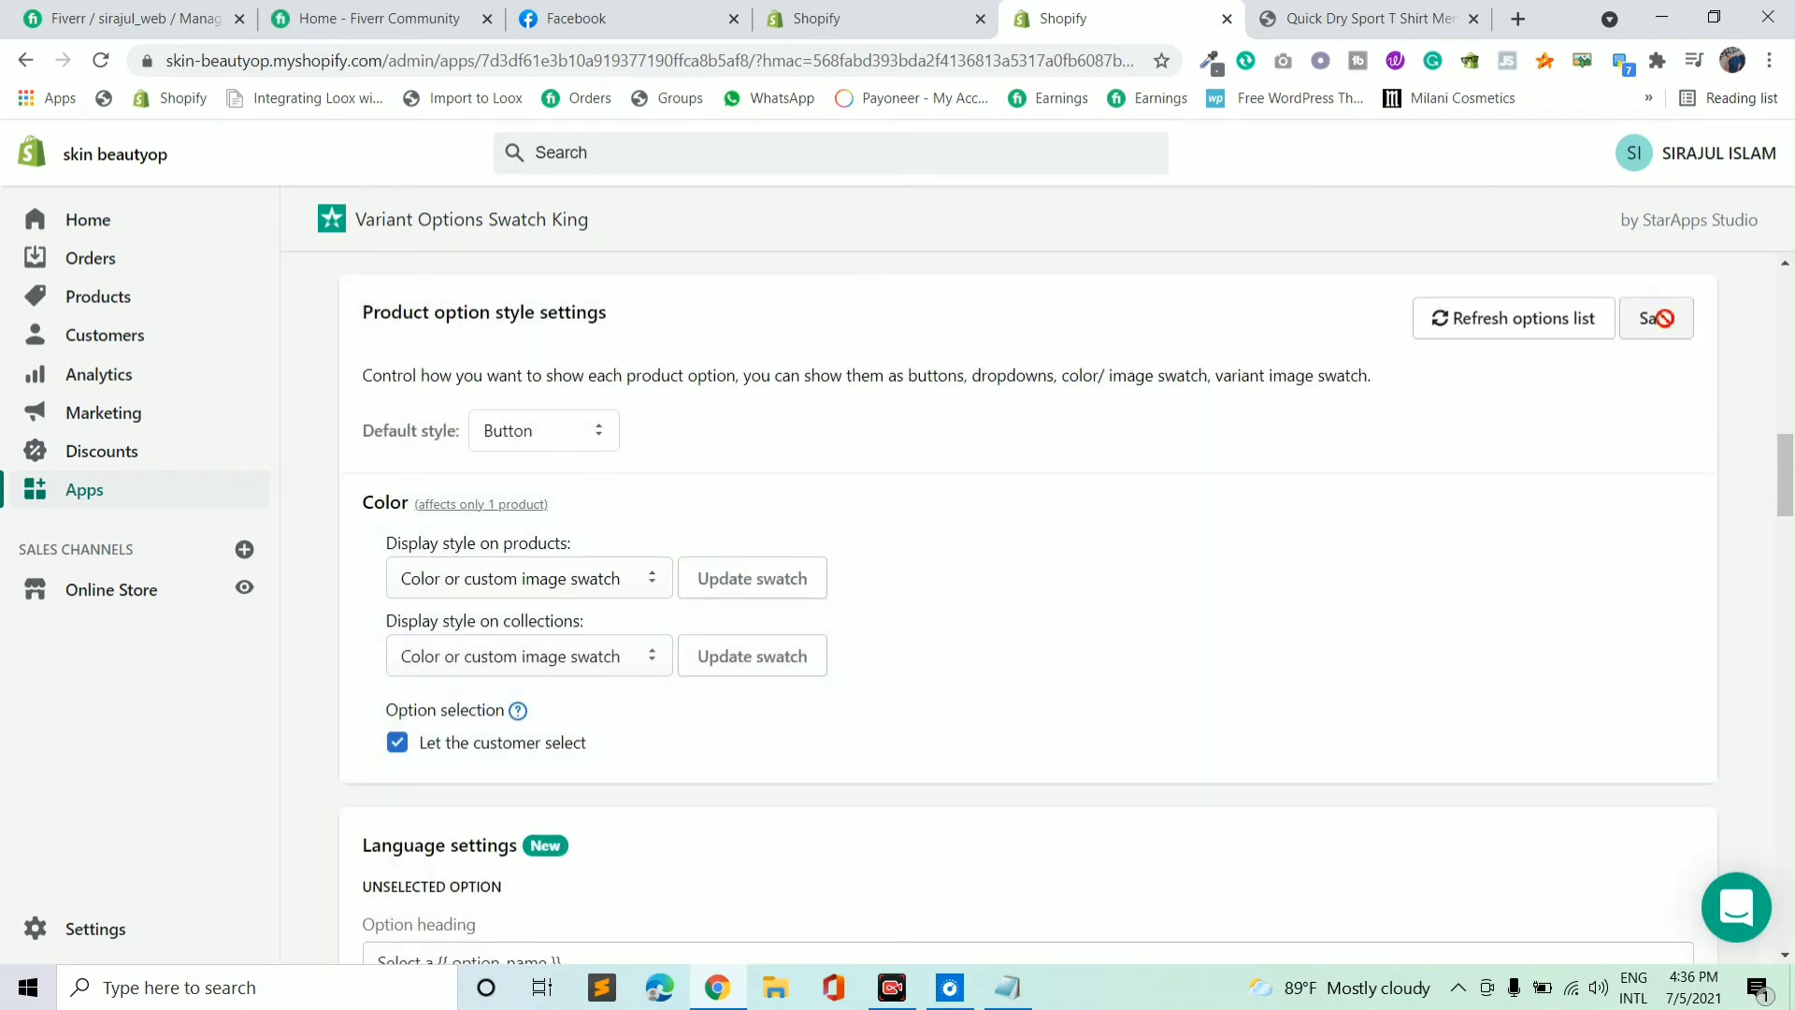
scroll(1057, 458, down, 3)
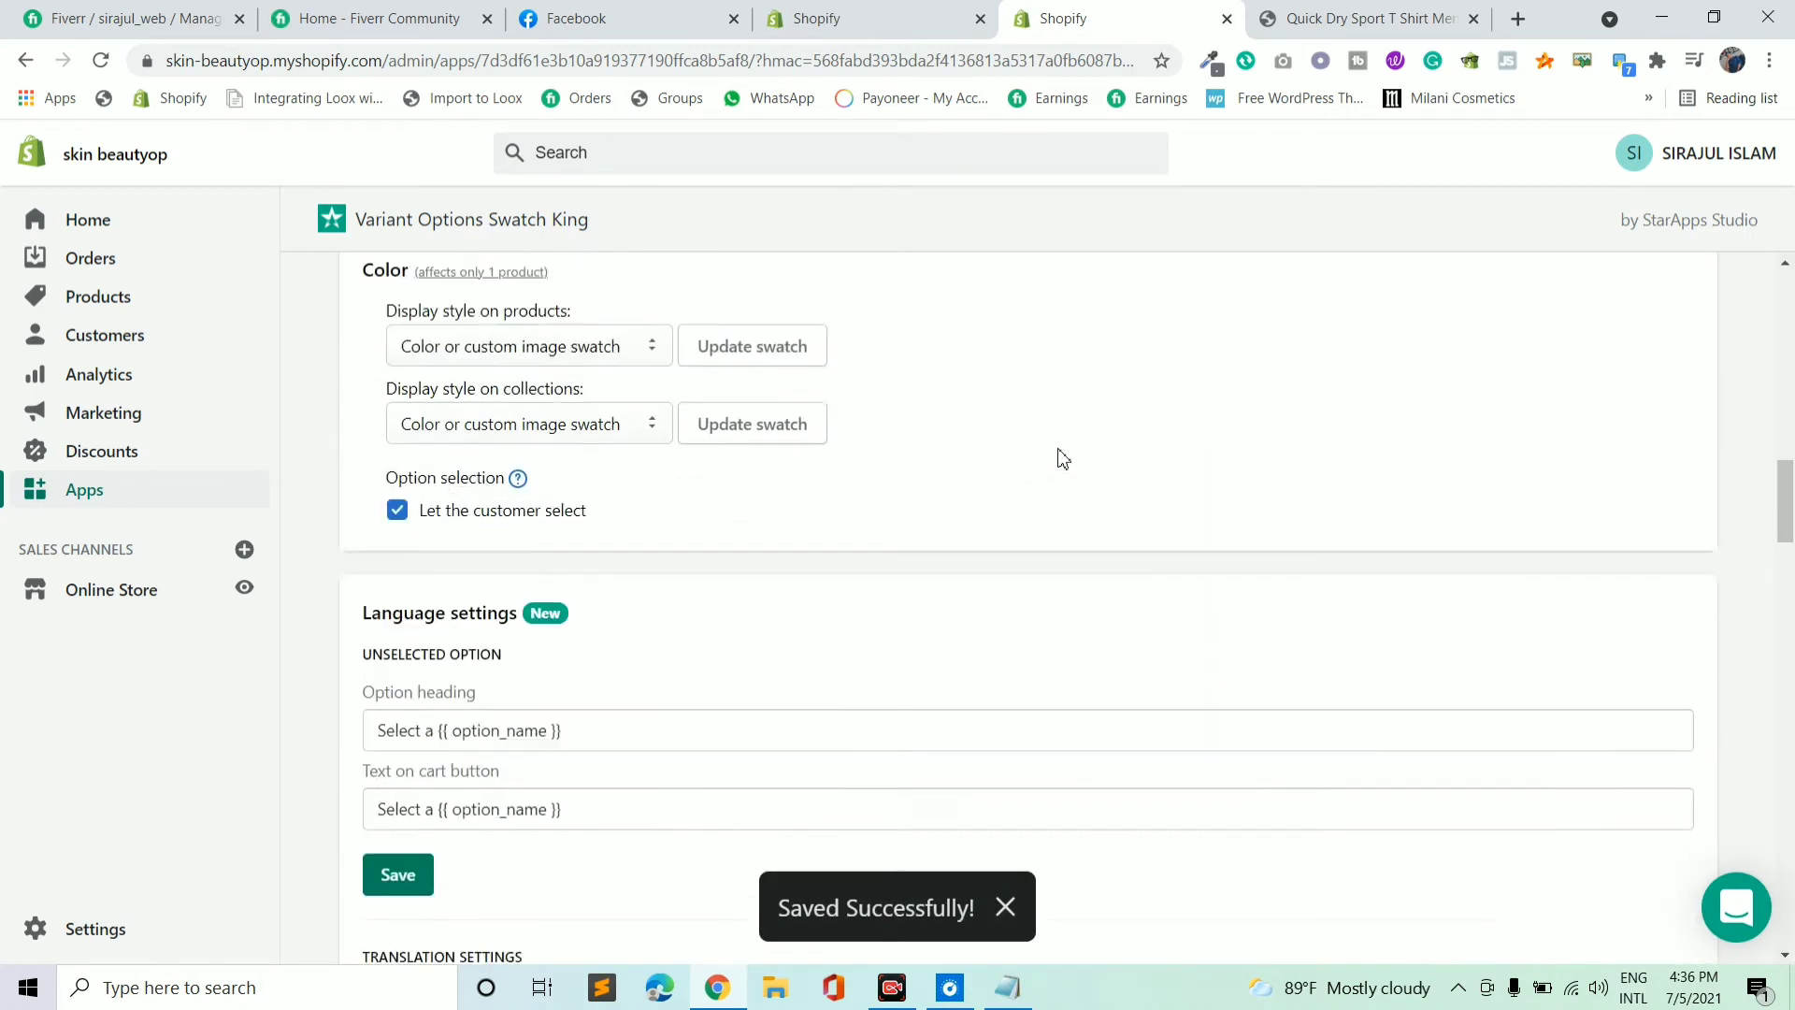
scroll(1077, 437, up, 1)
Reload the storefront product page and try the Arsenic, Blue and Heathered Grey color swatches.
click(1324, 9)
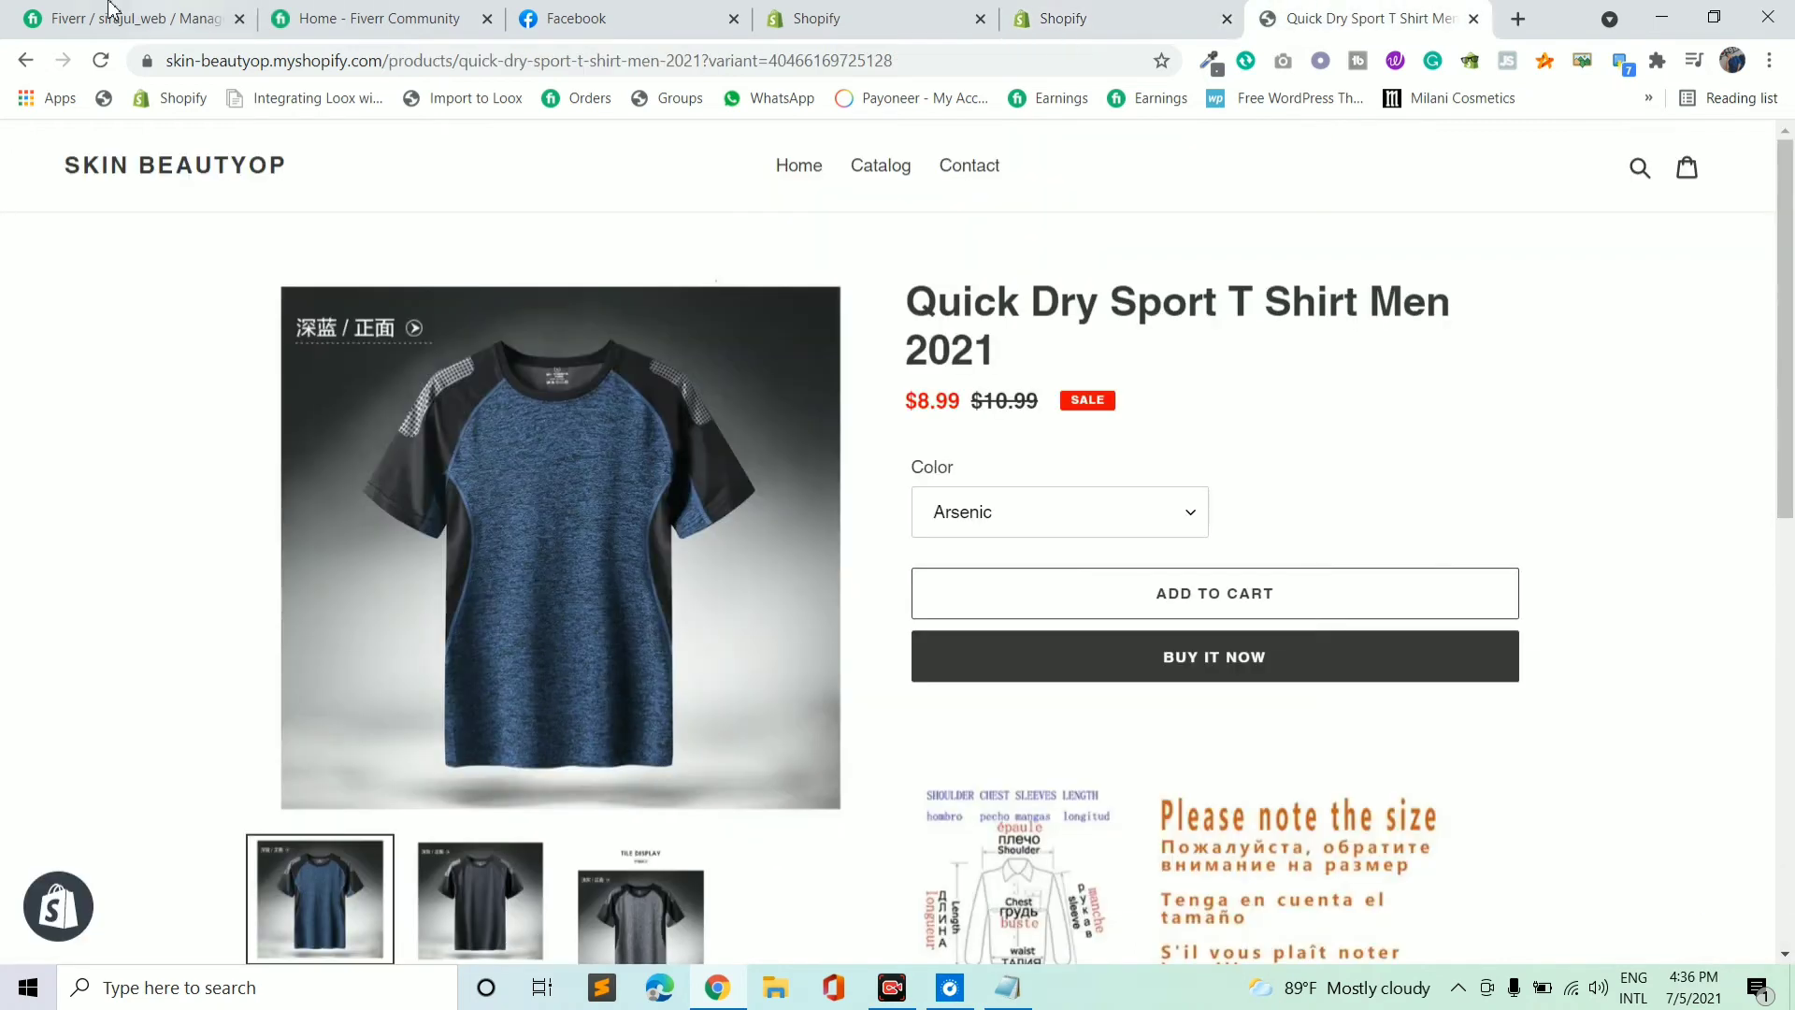
click(95, 62)
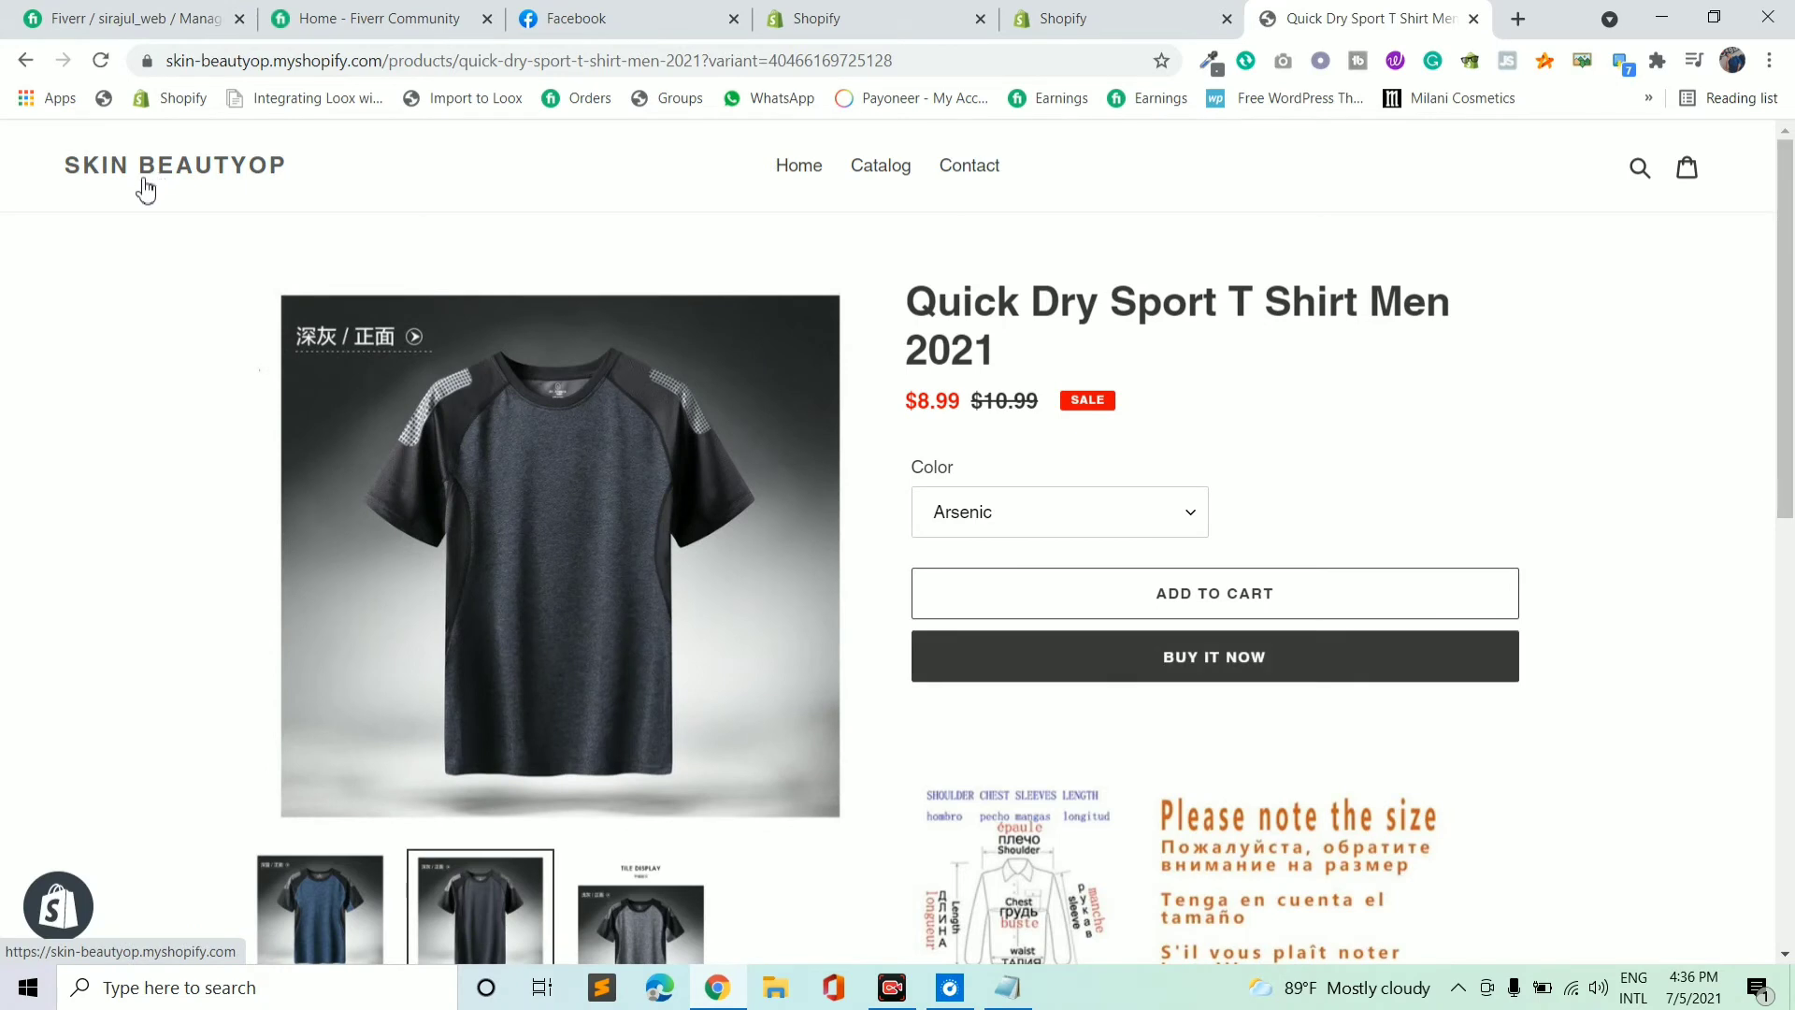
click(945, 591)
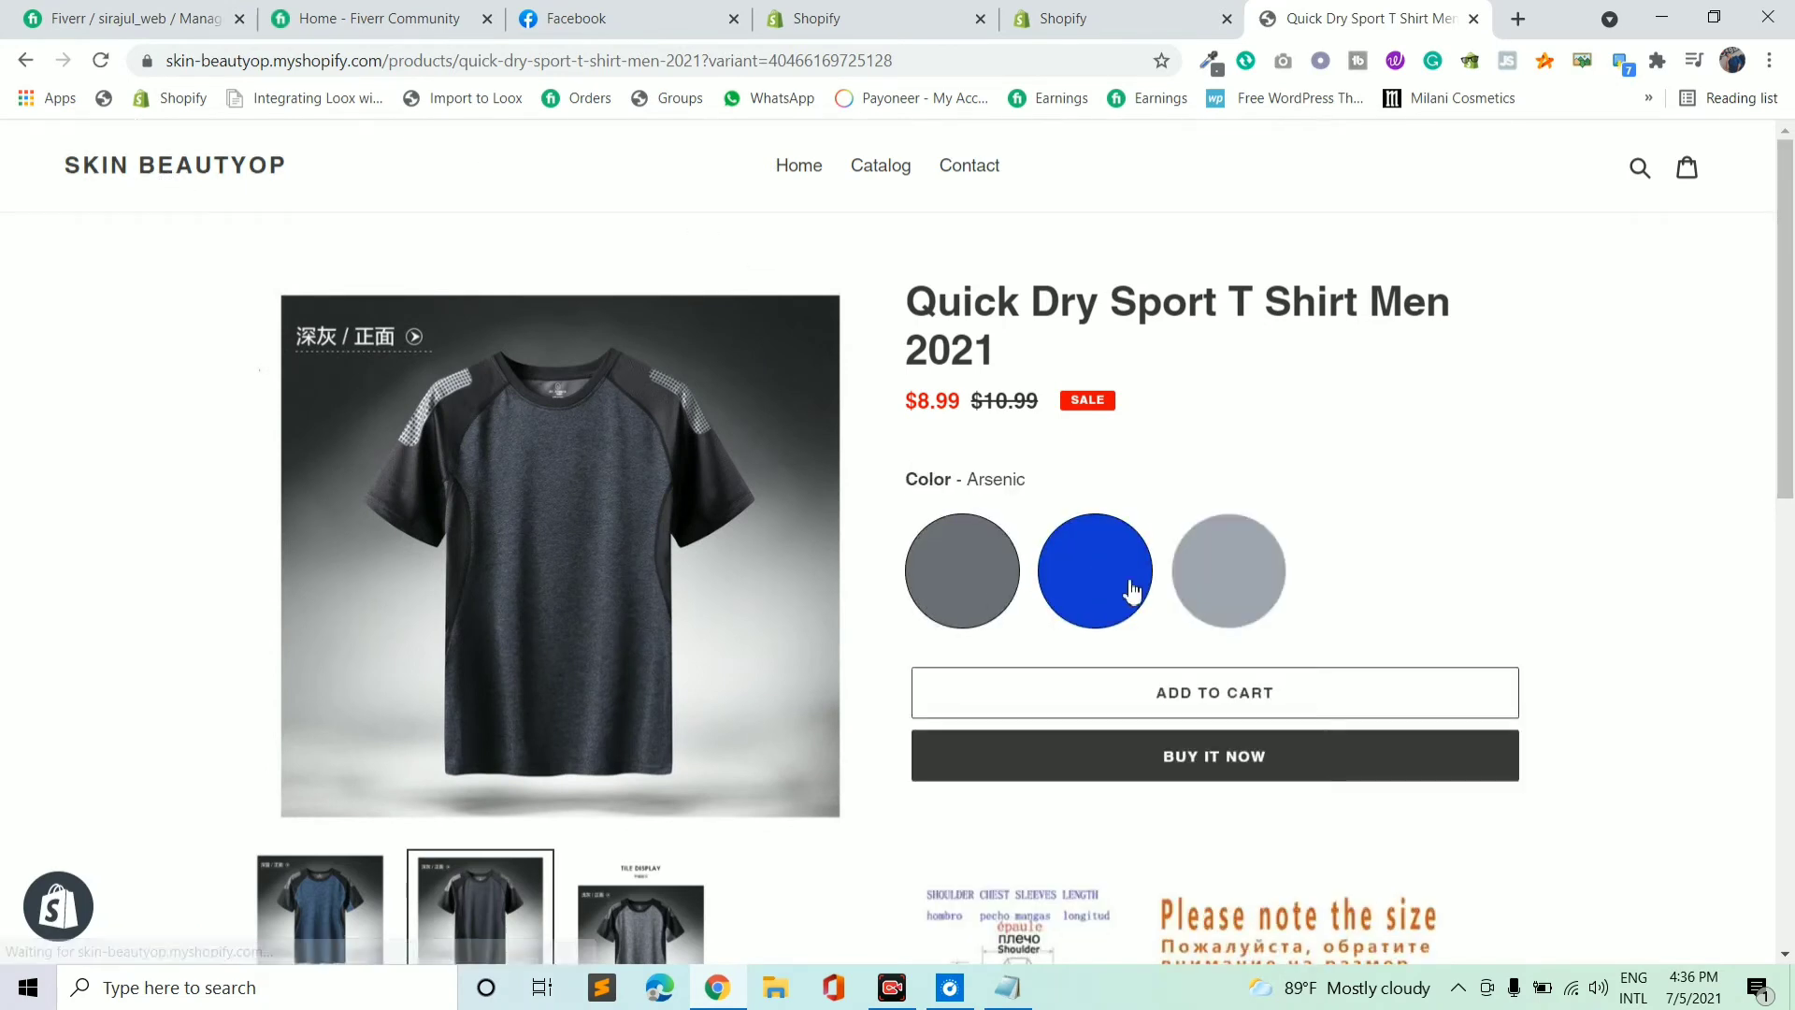
click(1126, 589)
click(1186, 578)
click(1095, 572)
click(944, 589)
Return to the swatch app's settings and examine the swatch shapes offered under Customize swatches.
click(1085, 13)
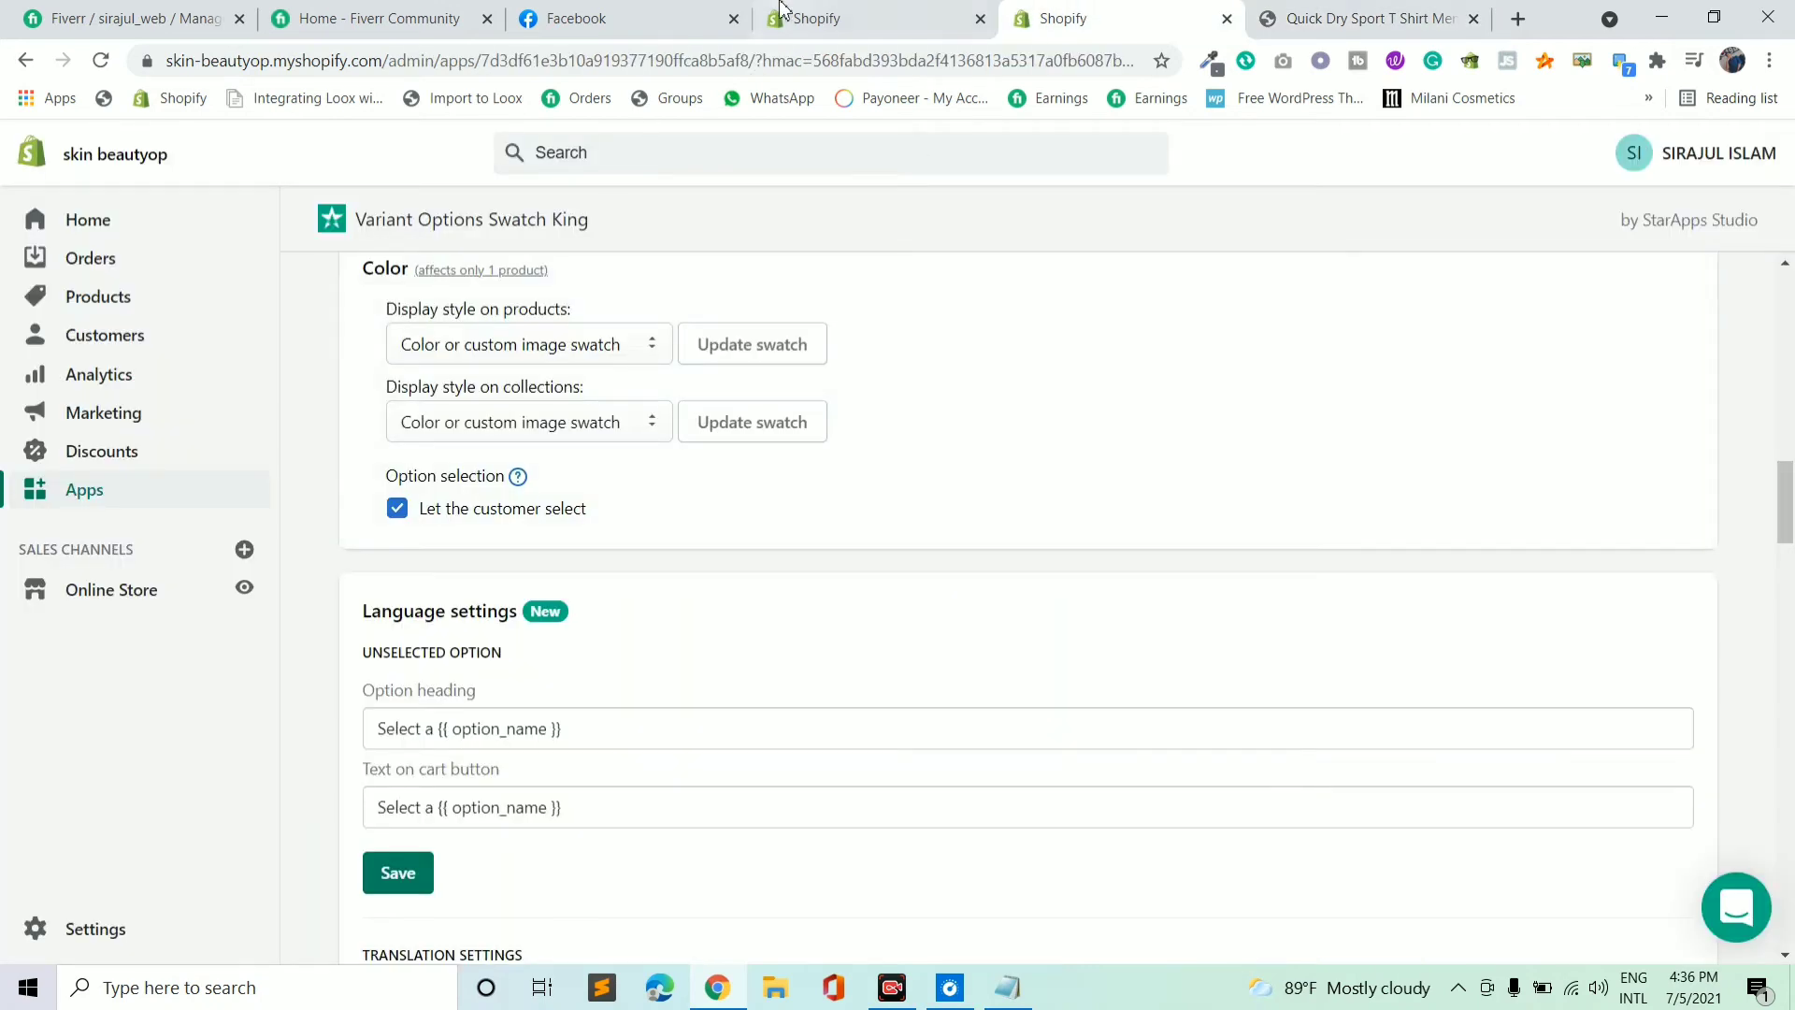
click(835, 20)
click(1003, 13)
scroll(552, 598, down, 10)
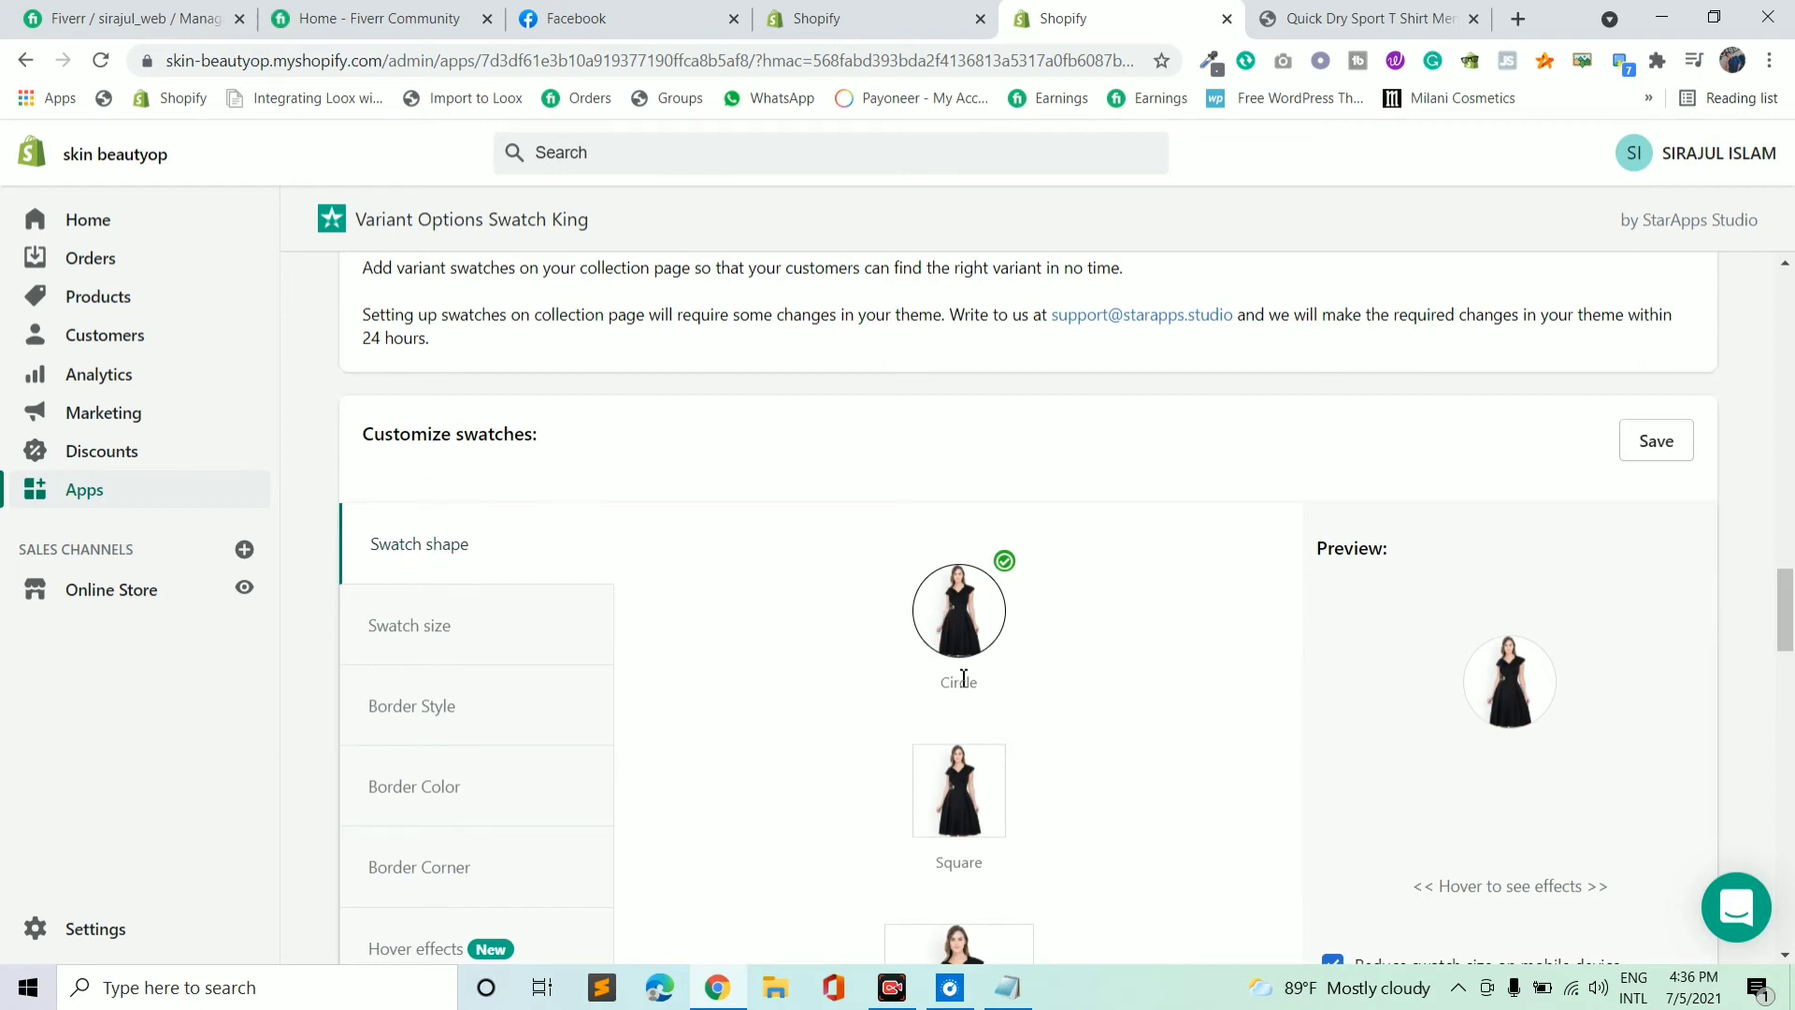
scroll(989, 815, down, 1)
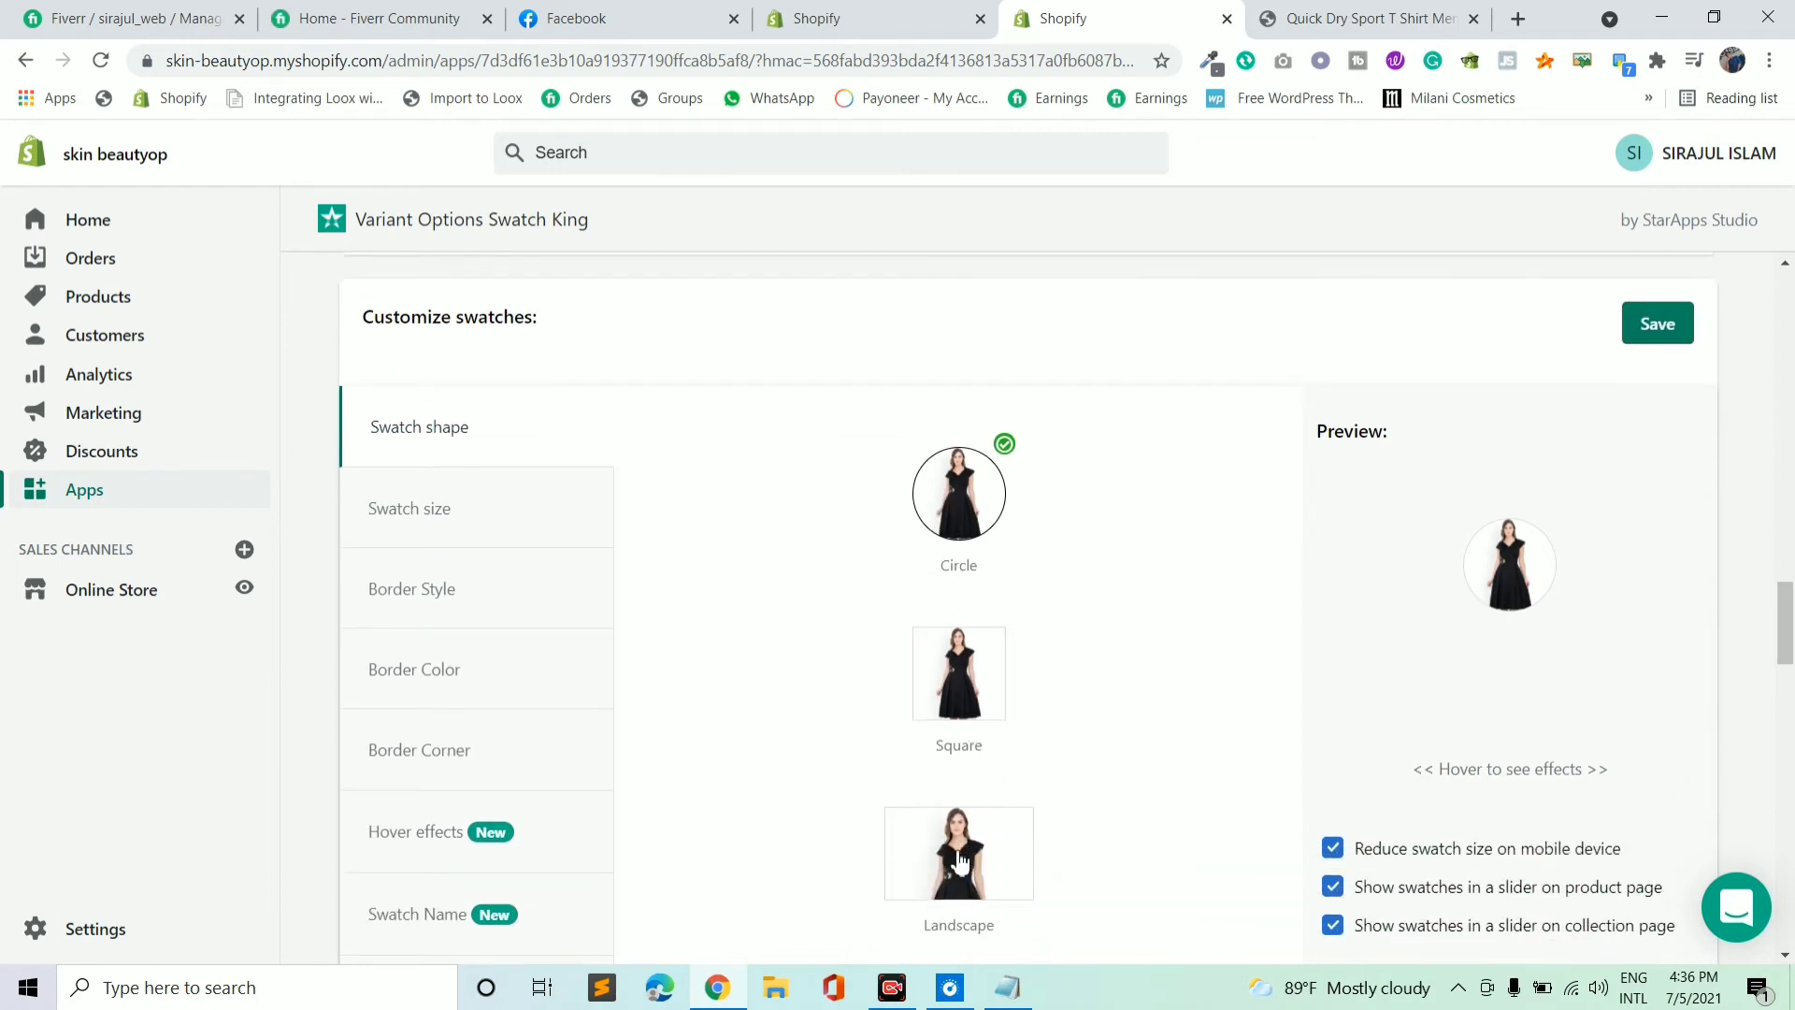
scroll(982, 737, down, 2)
scroll(986, 629, down, 2)
scroll(989, 689, up, 2)
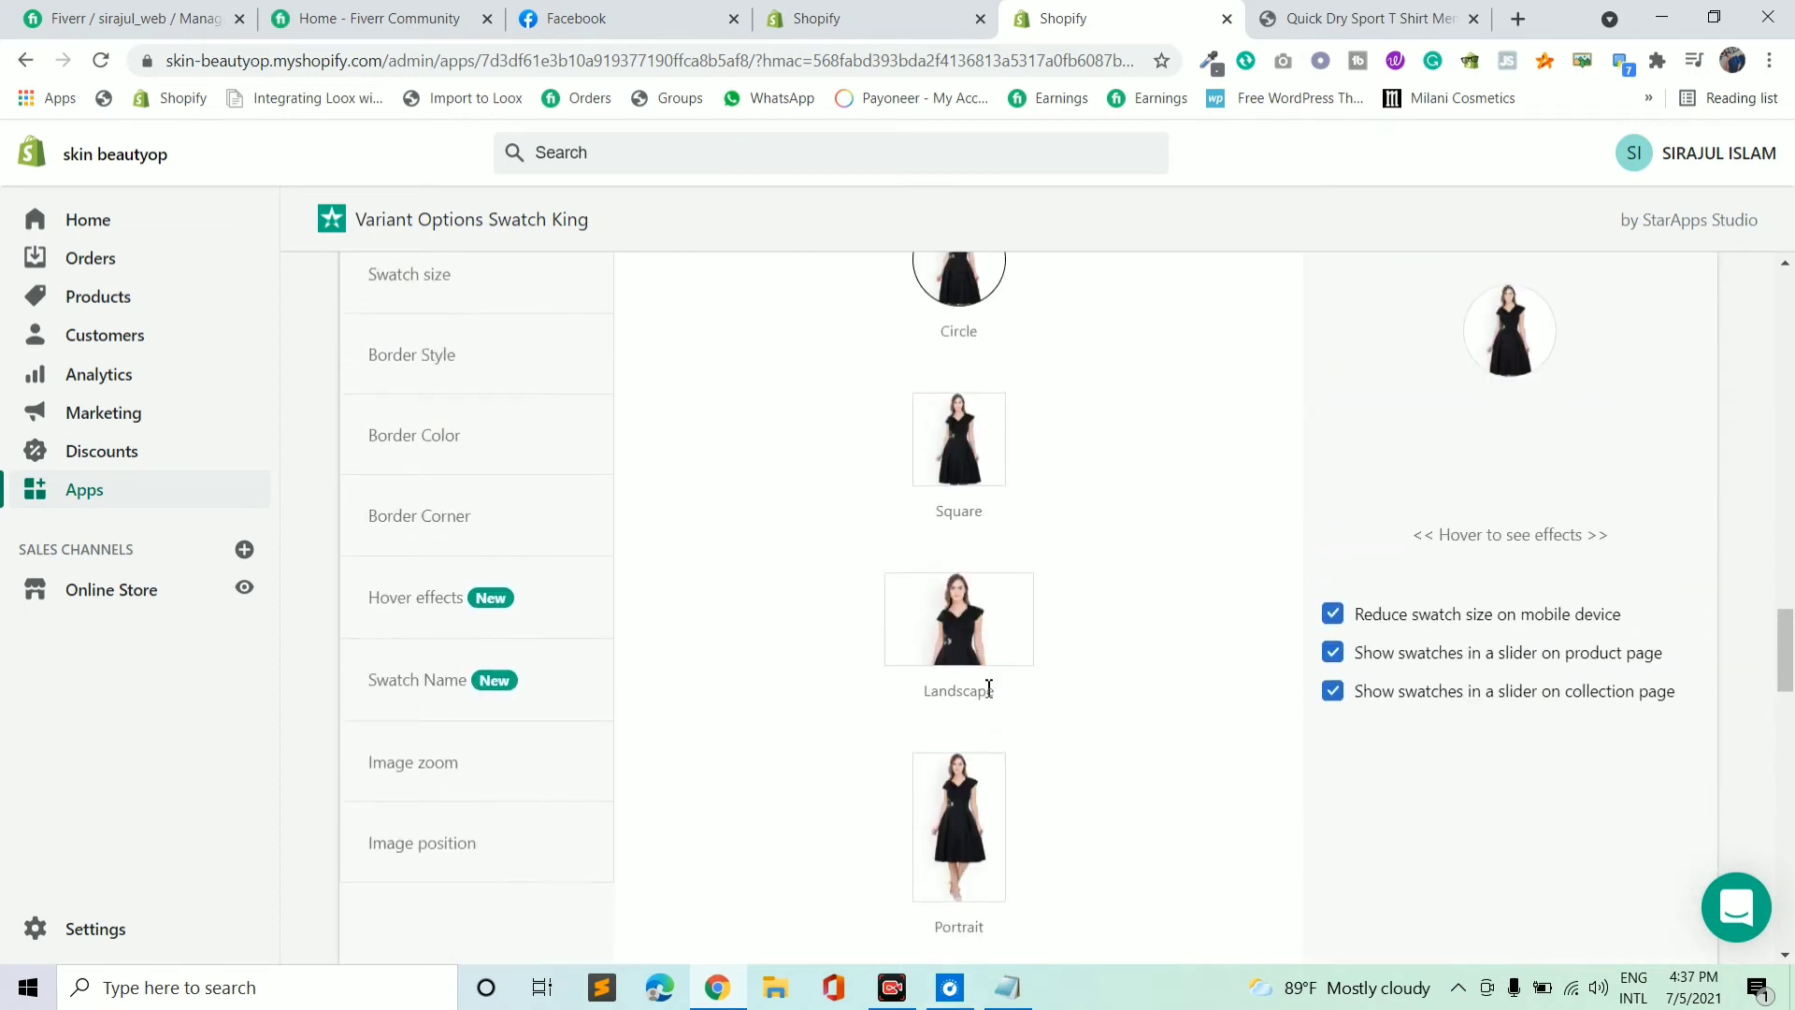
scroll(990, 689, up, 1)
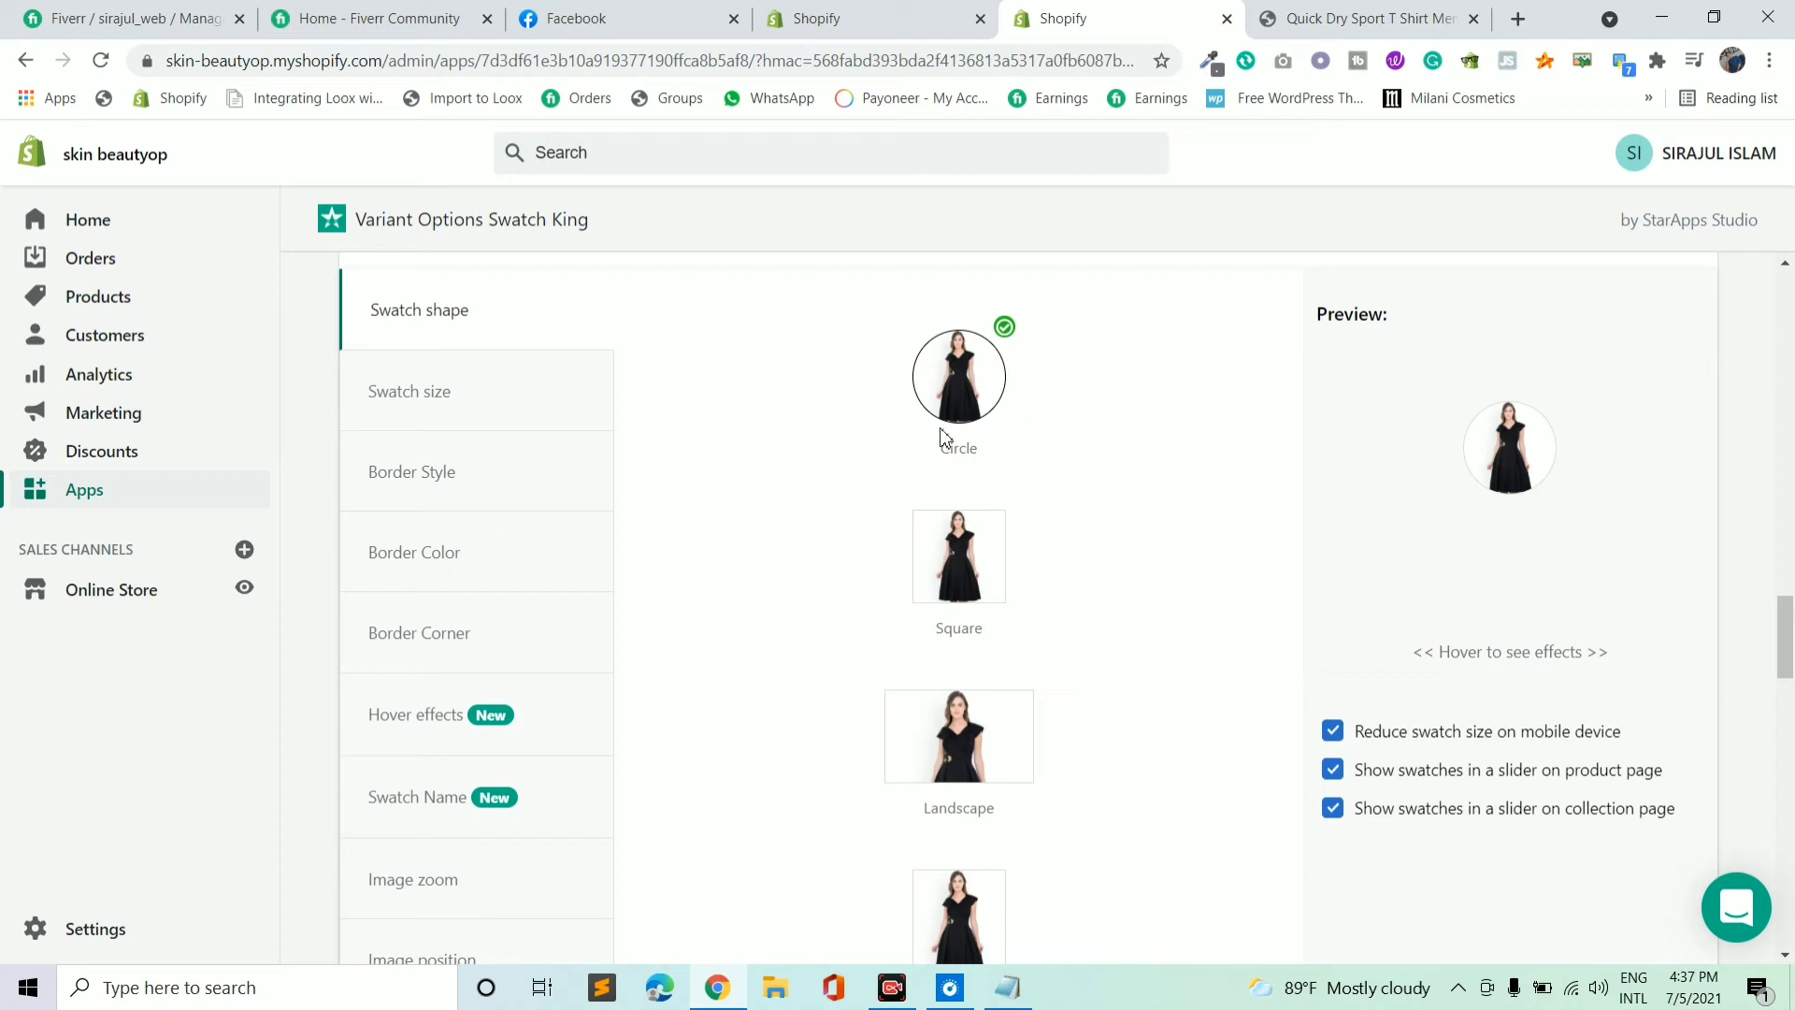
Set the swatch size to Small and look at the current swatches on the storefront product page for comparison.
click(512, 391)
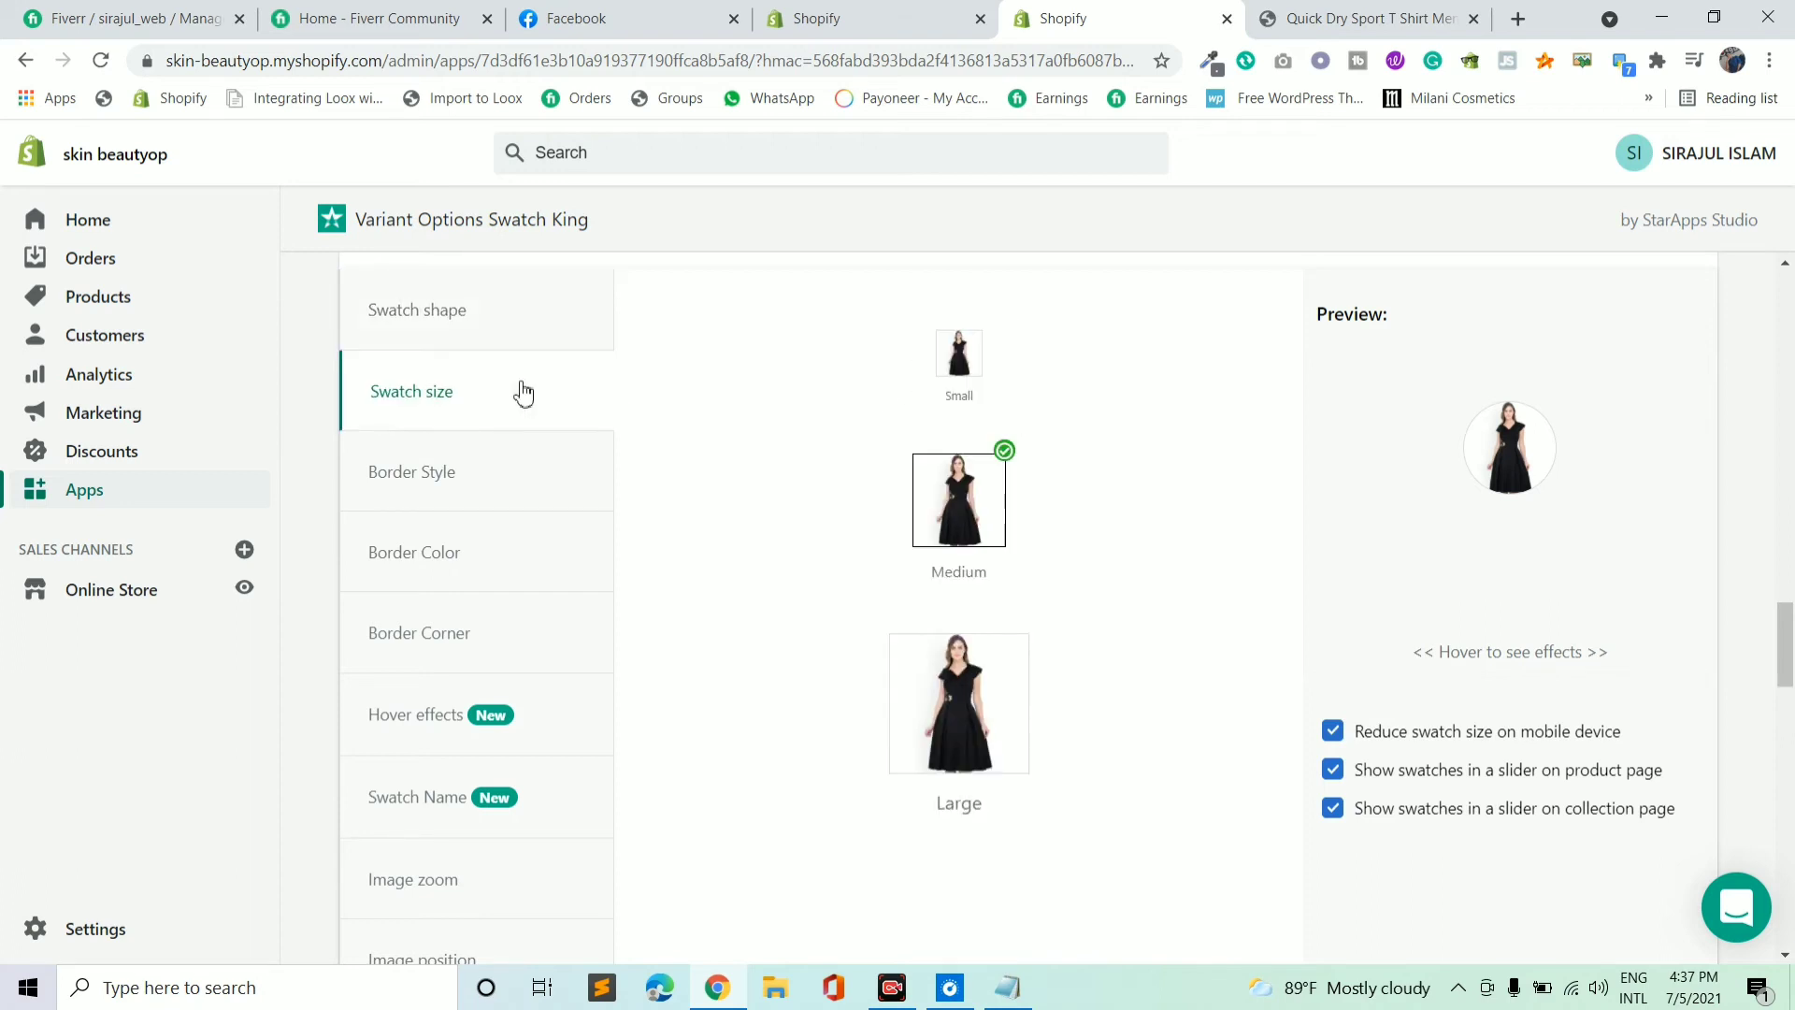
click(958, 354)
click(1332, 12)
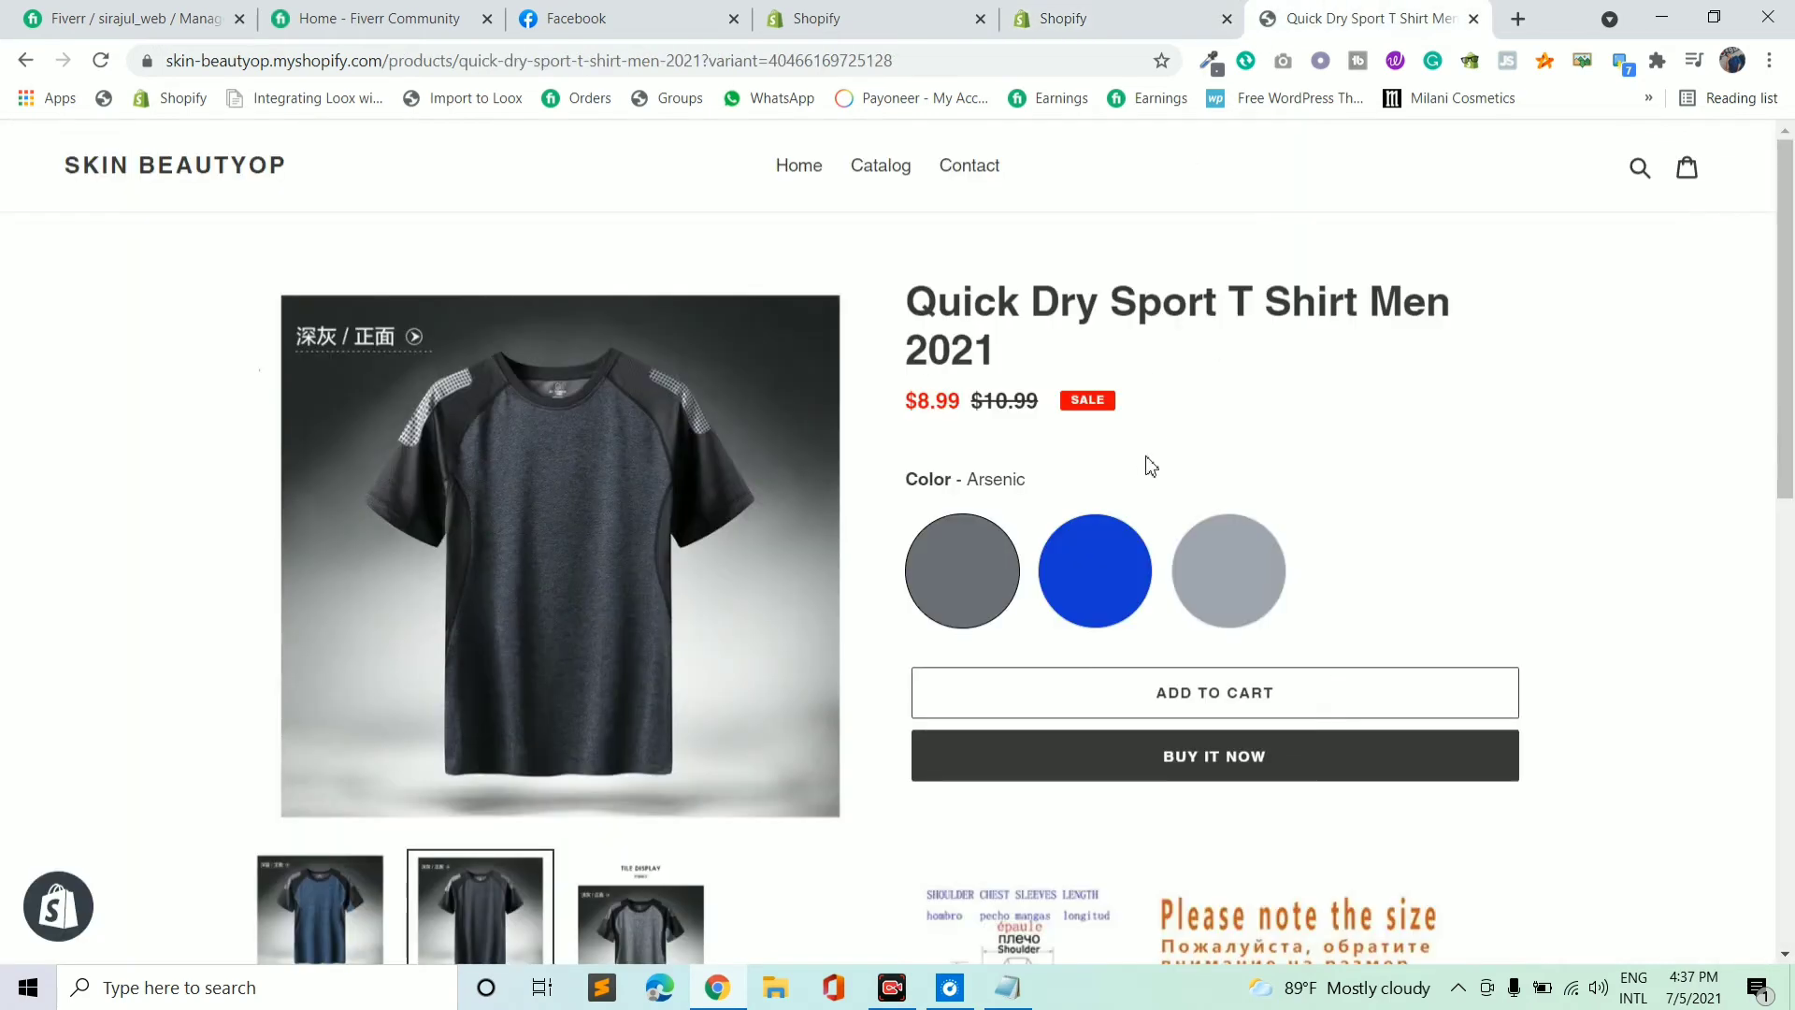
click(1175, 11)
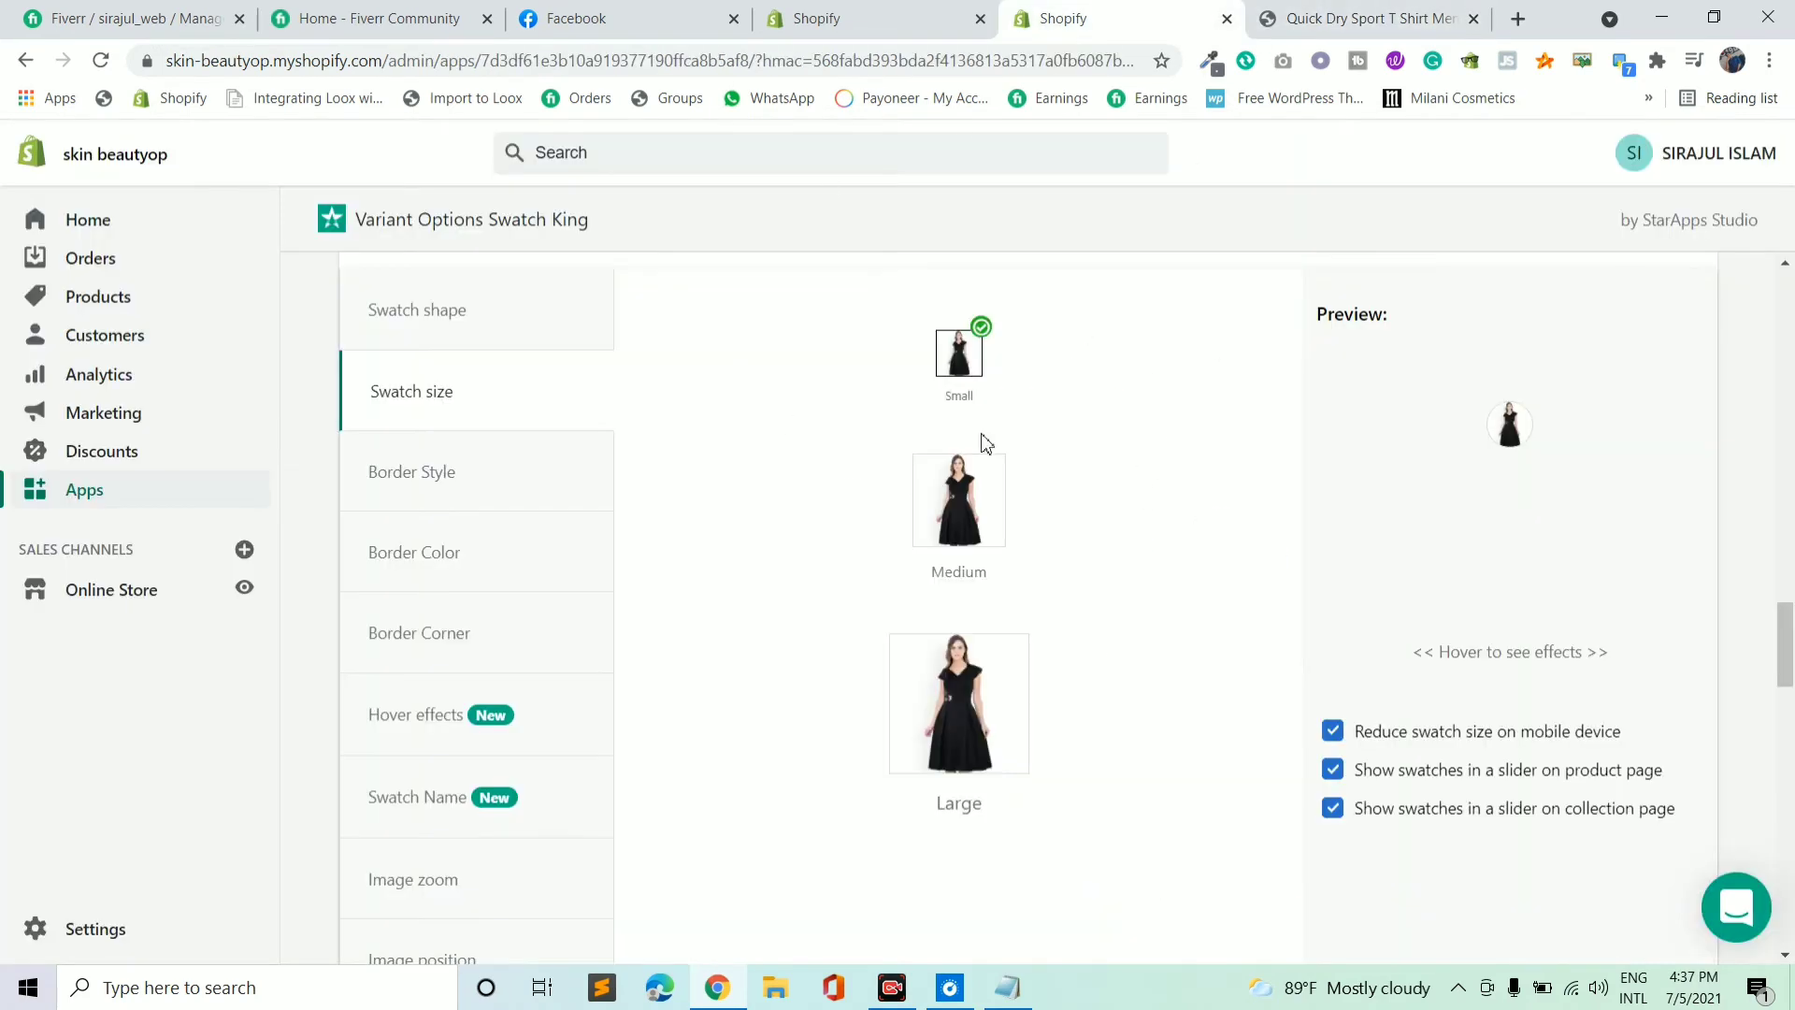
Try the Double border style for the swatches and switch back to Single.
click(416, 480)
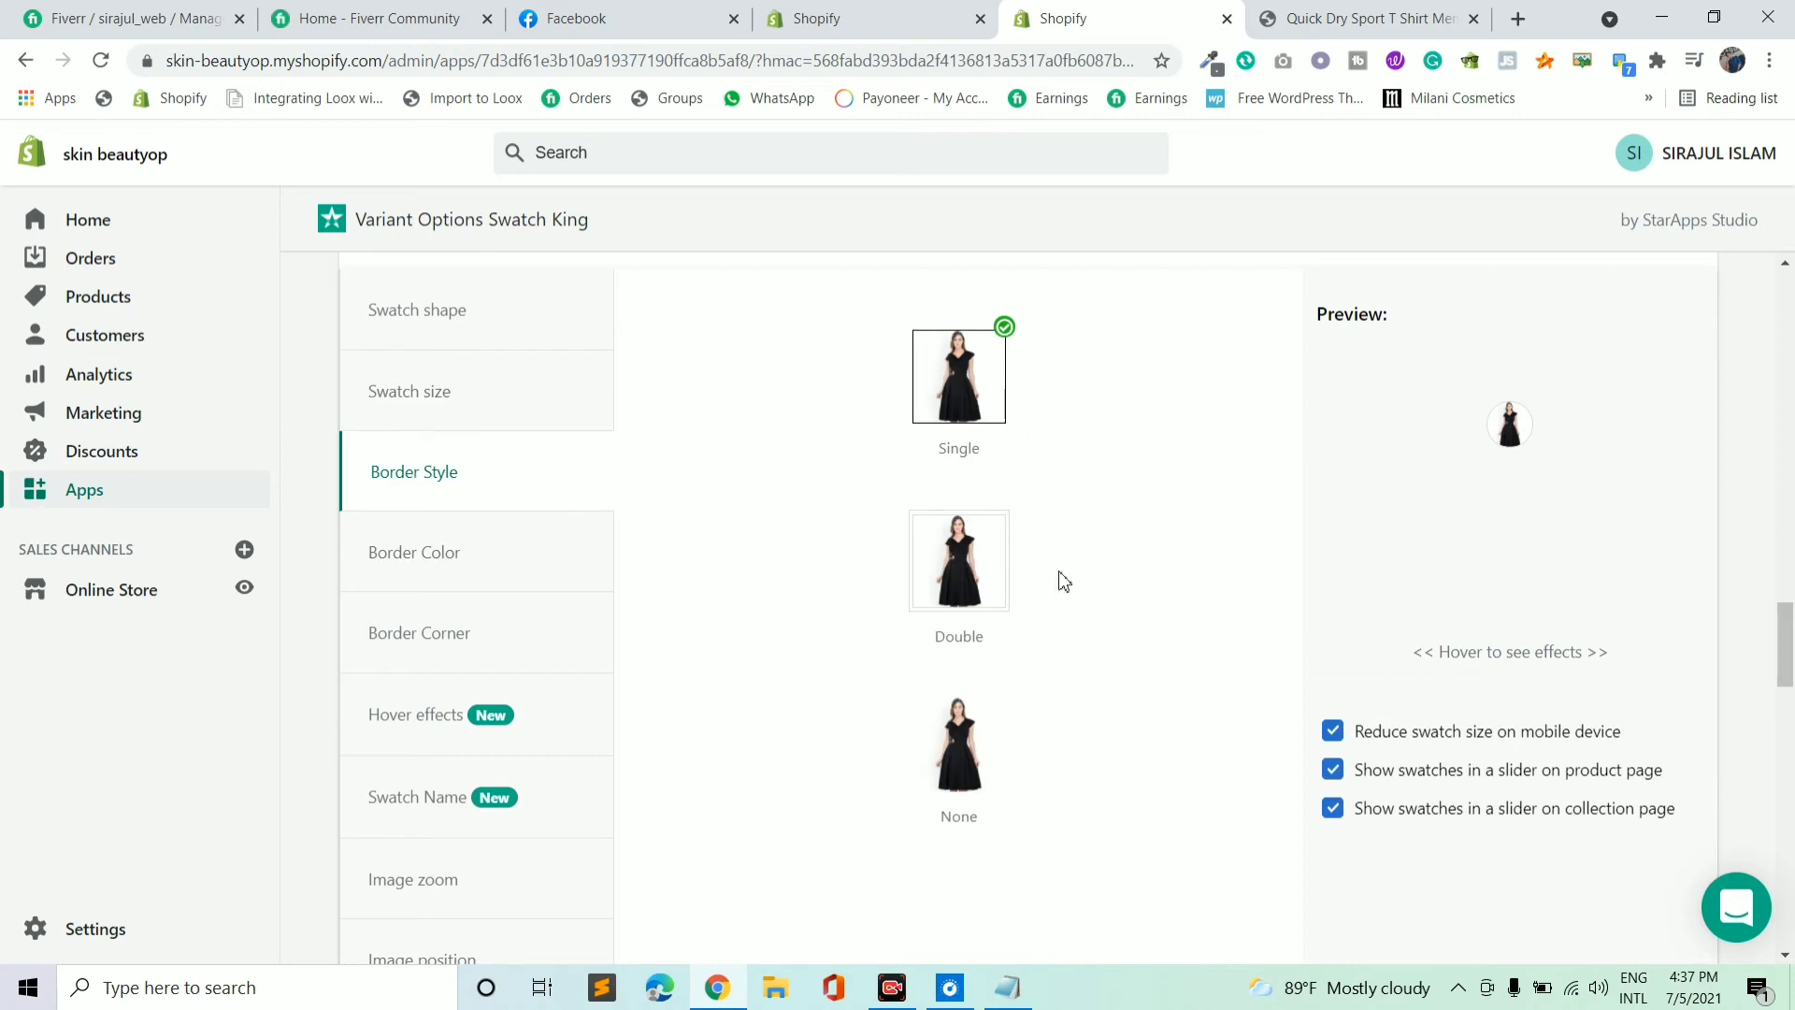
click(955, 540)
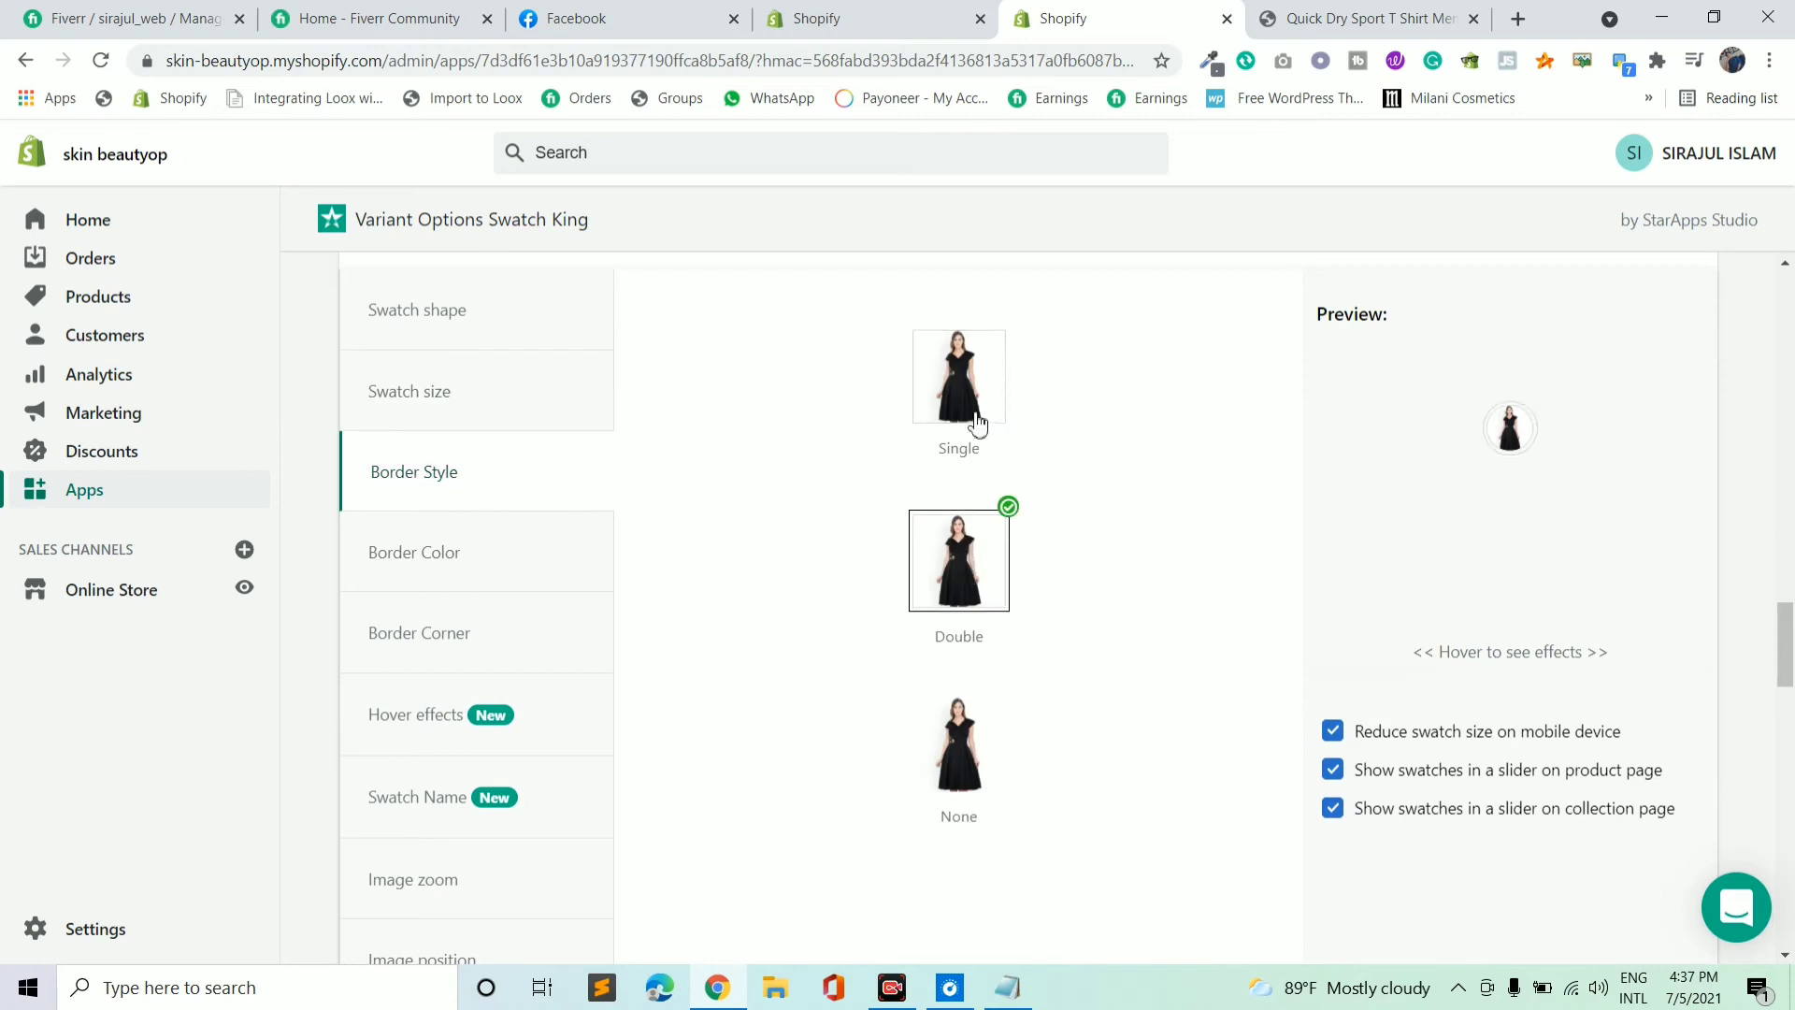
click(968, 383)
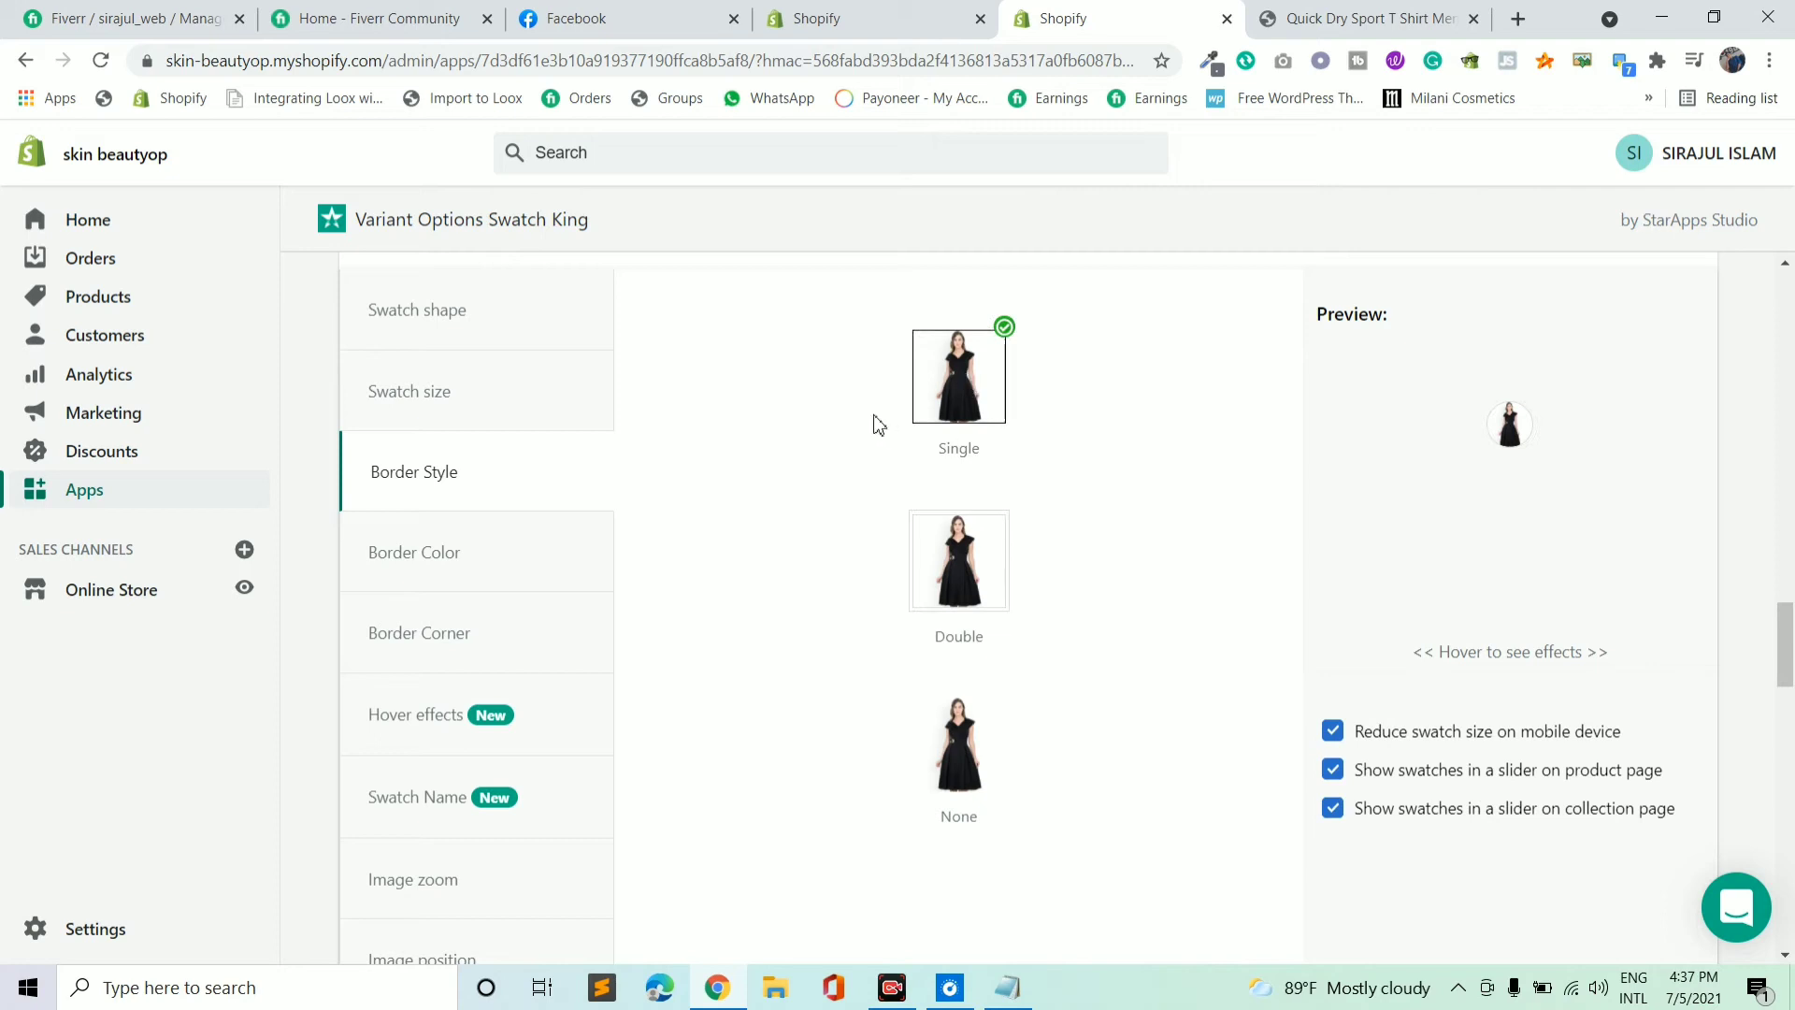
Review the swatch customization options for border color, border corner and hover effects.
click(514, 559)
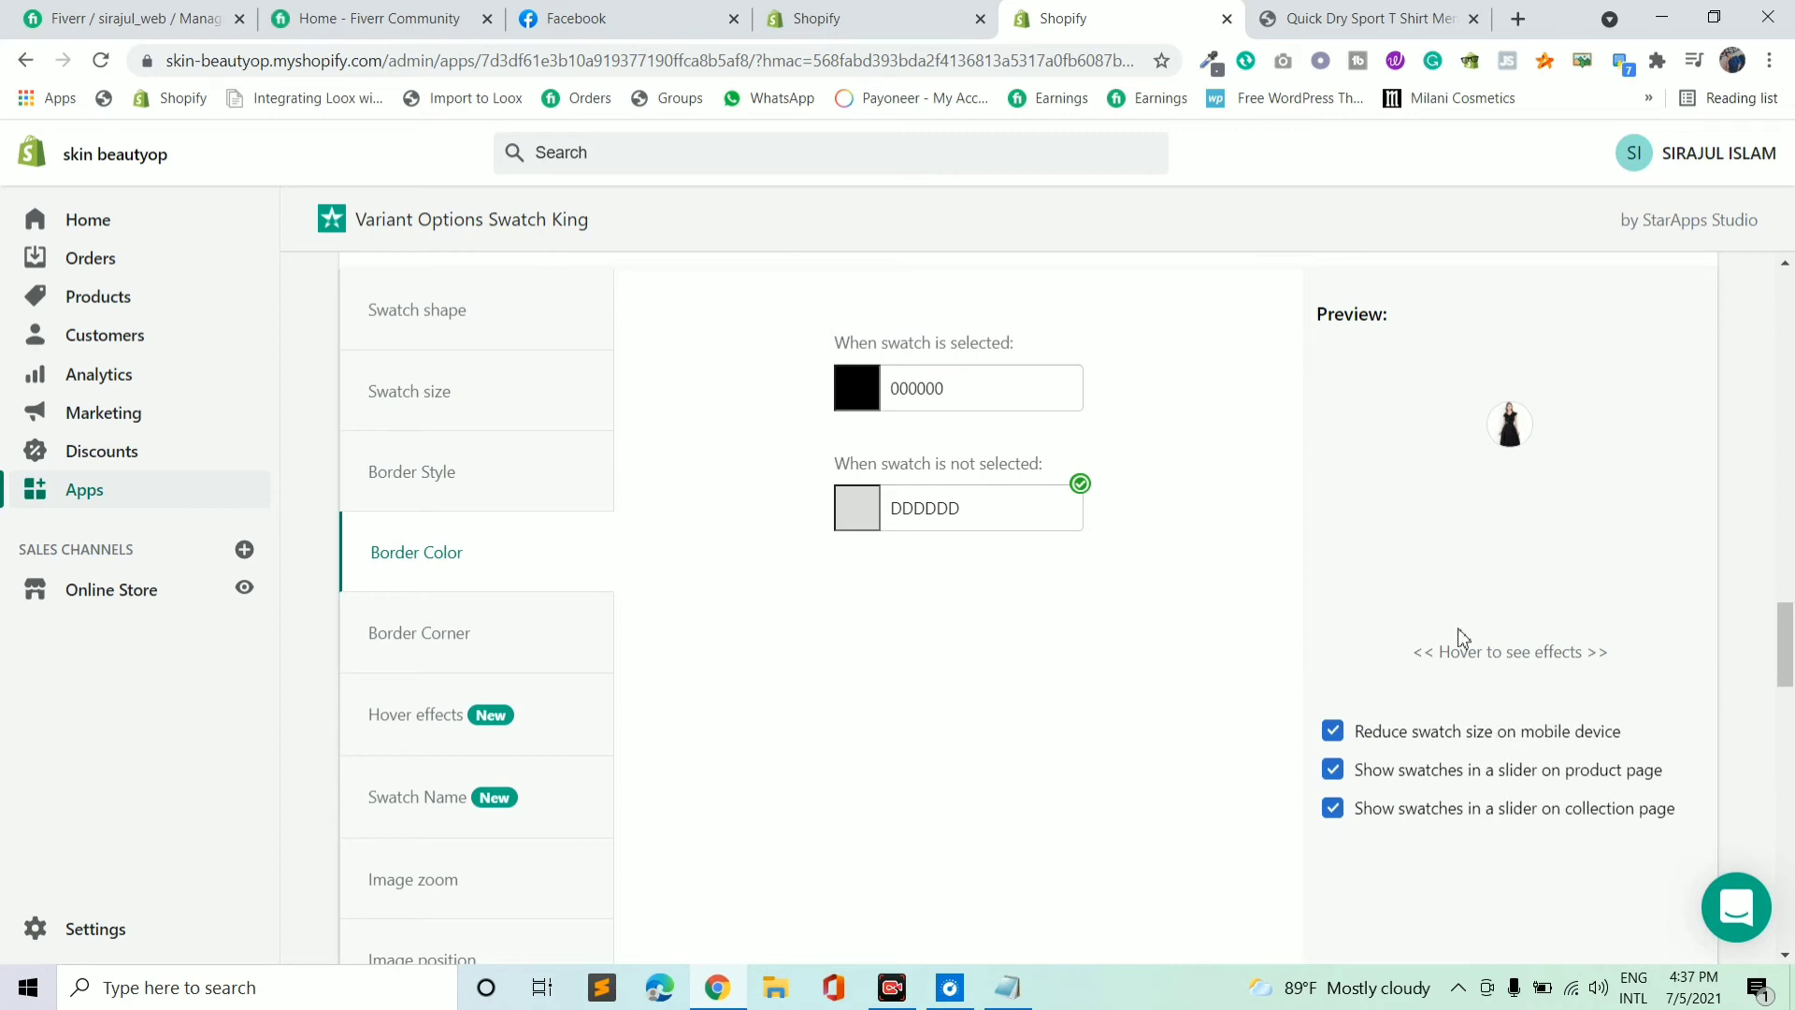
click(458, 632)
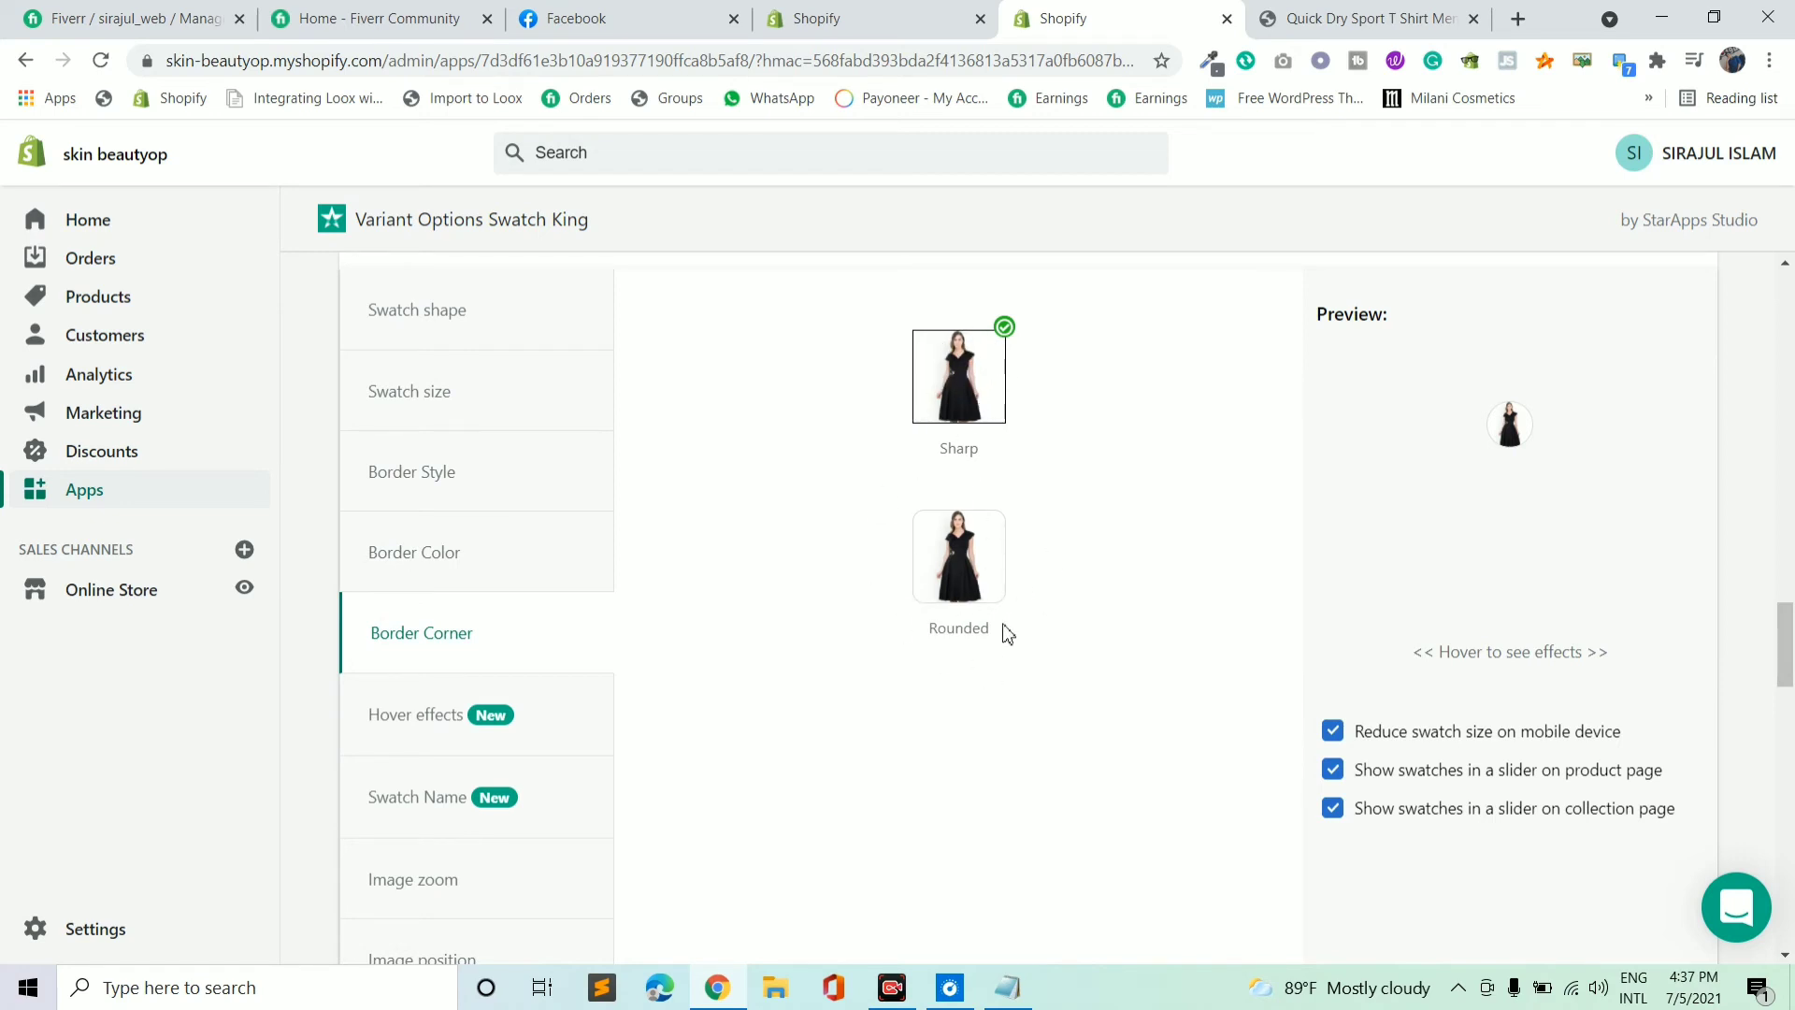
click(459, 745)
scroll(1113, 508, down, 1)
scroll(1125, 510, up, 2)
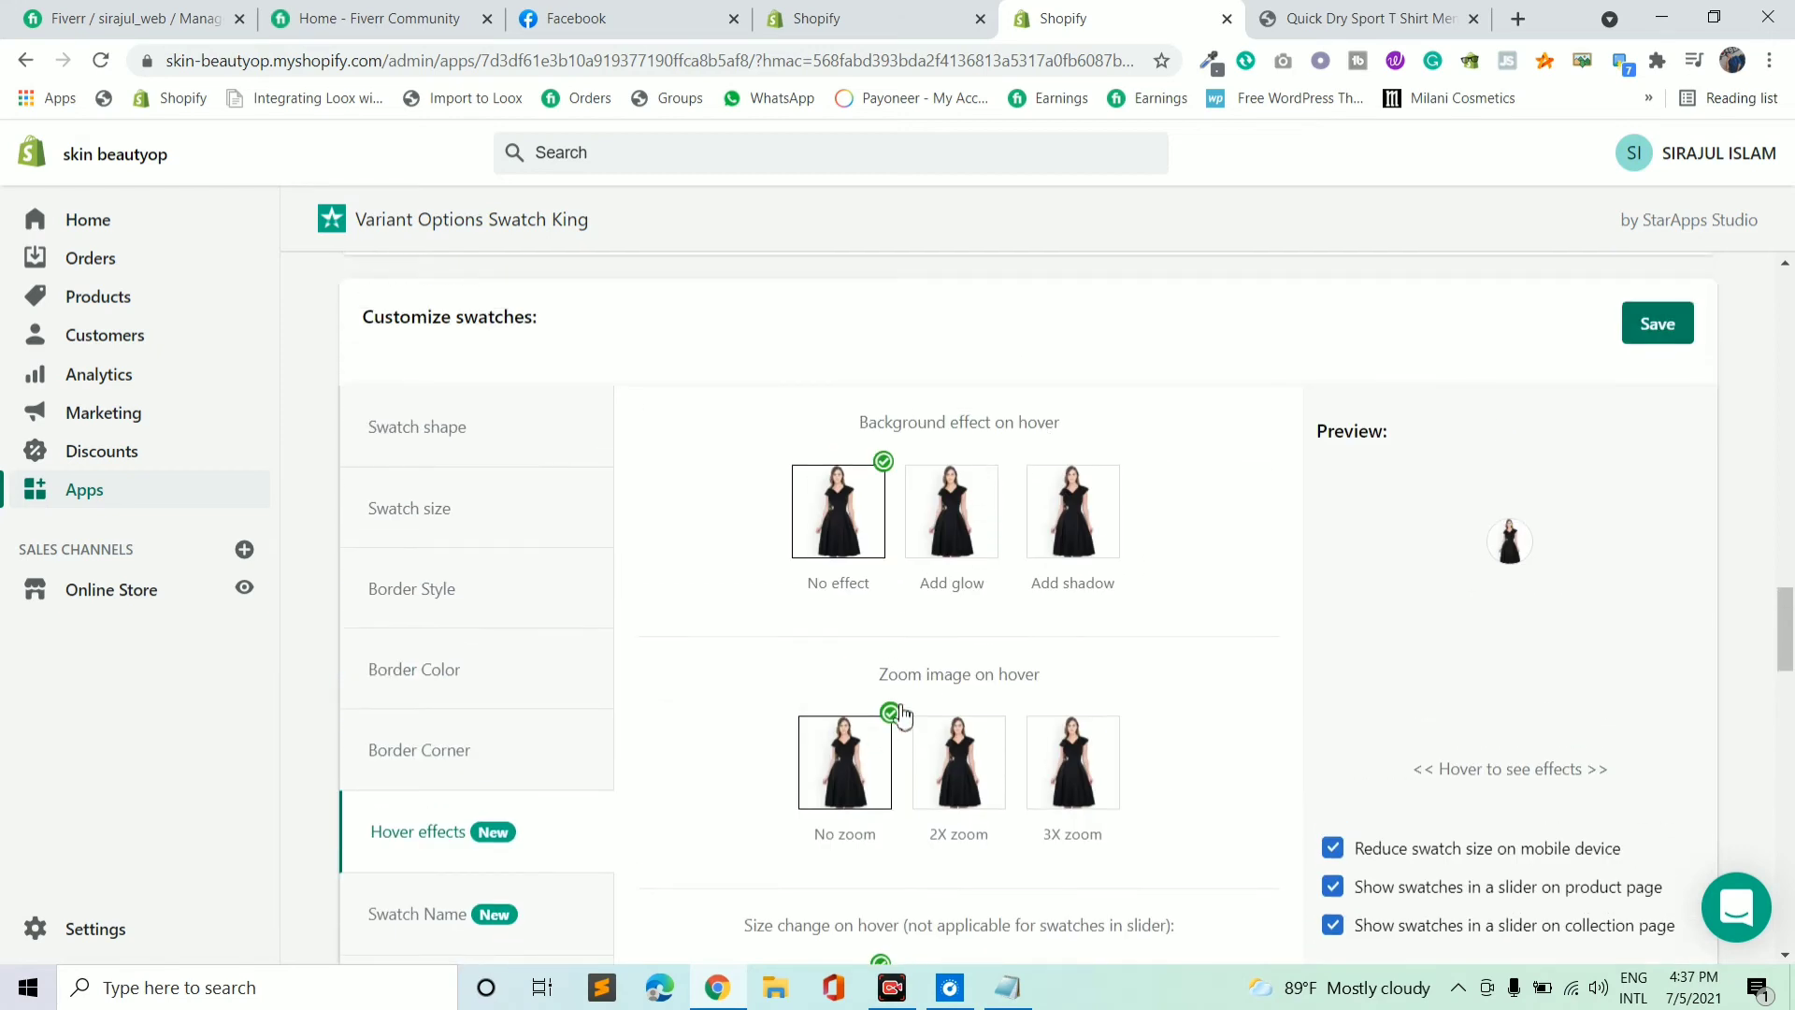
scroll(1075, 714, down, 1)
scroll(841, 636, down, 1)
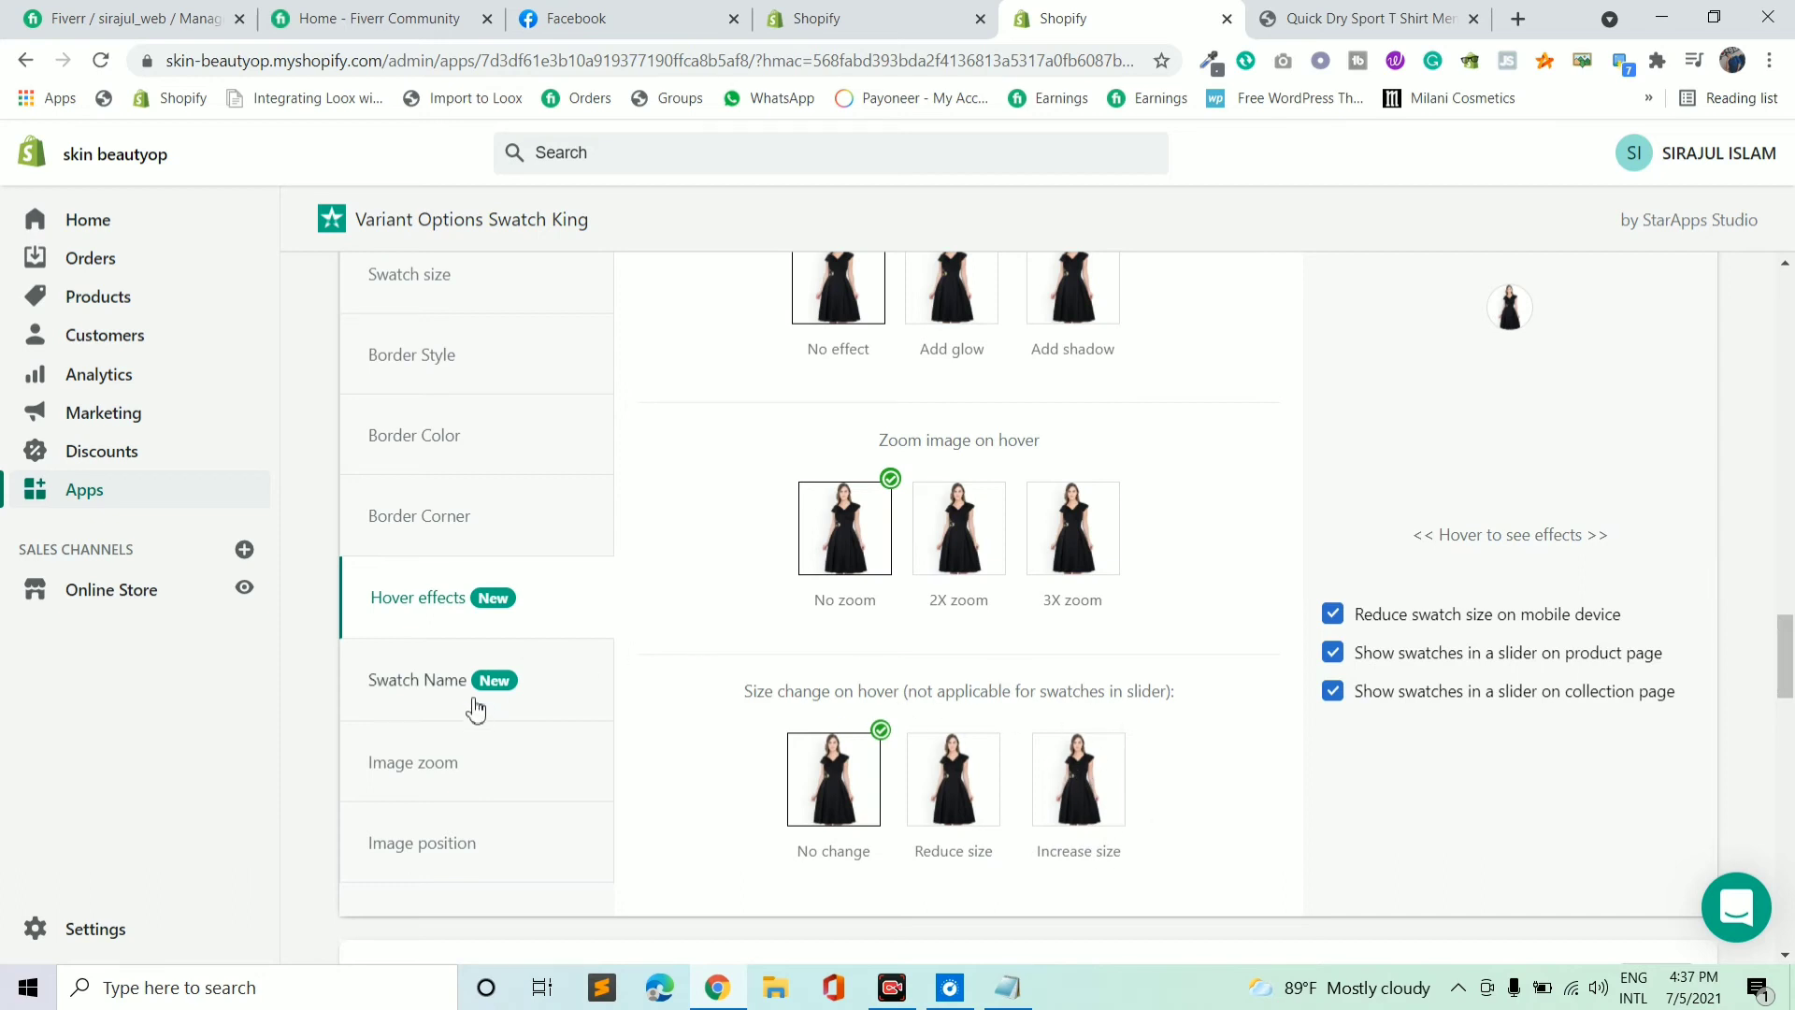
Try the Center image position for the swatches and switch back to Top.
click(430, 868)
scroll(1001, 441, up, 3)
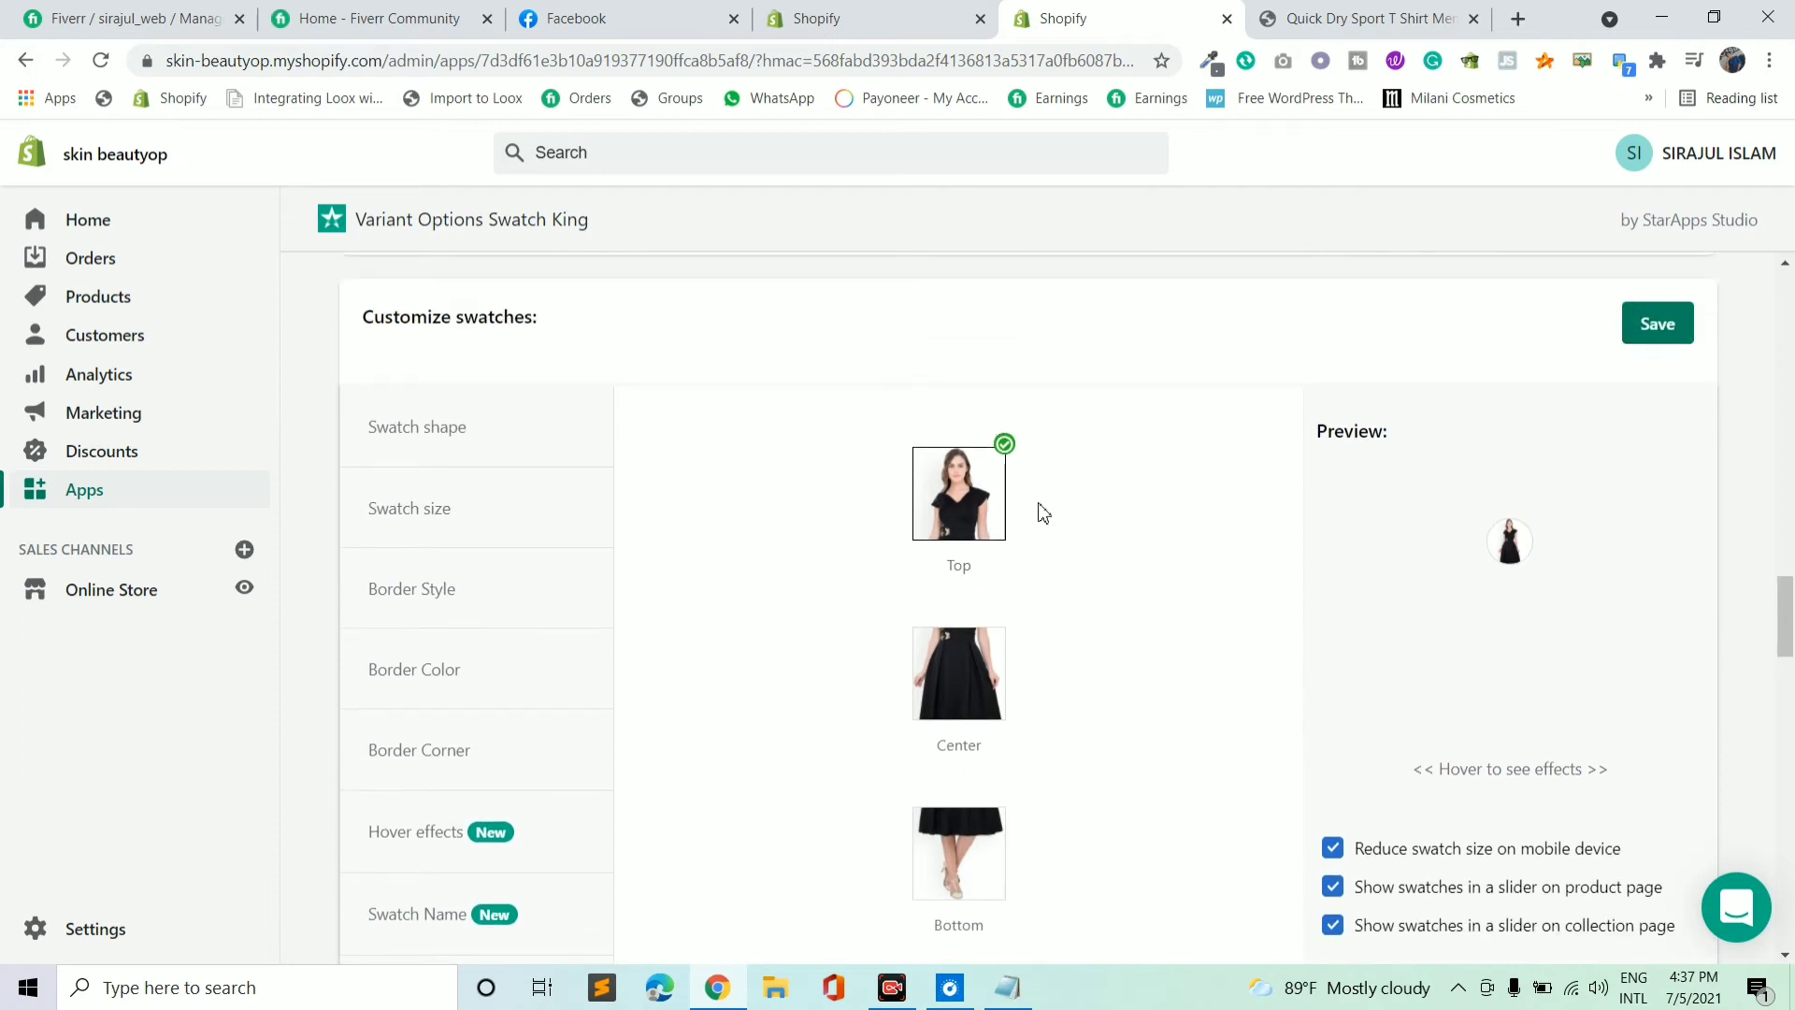
click(980, 687)
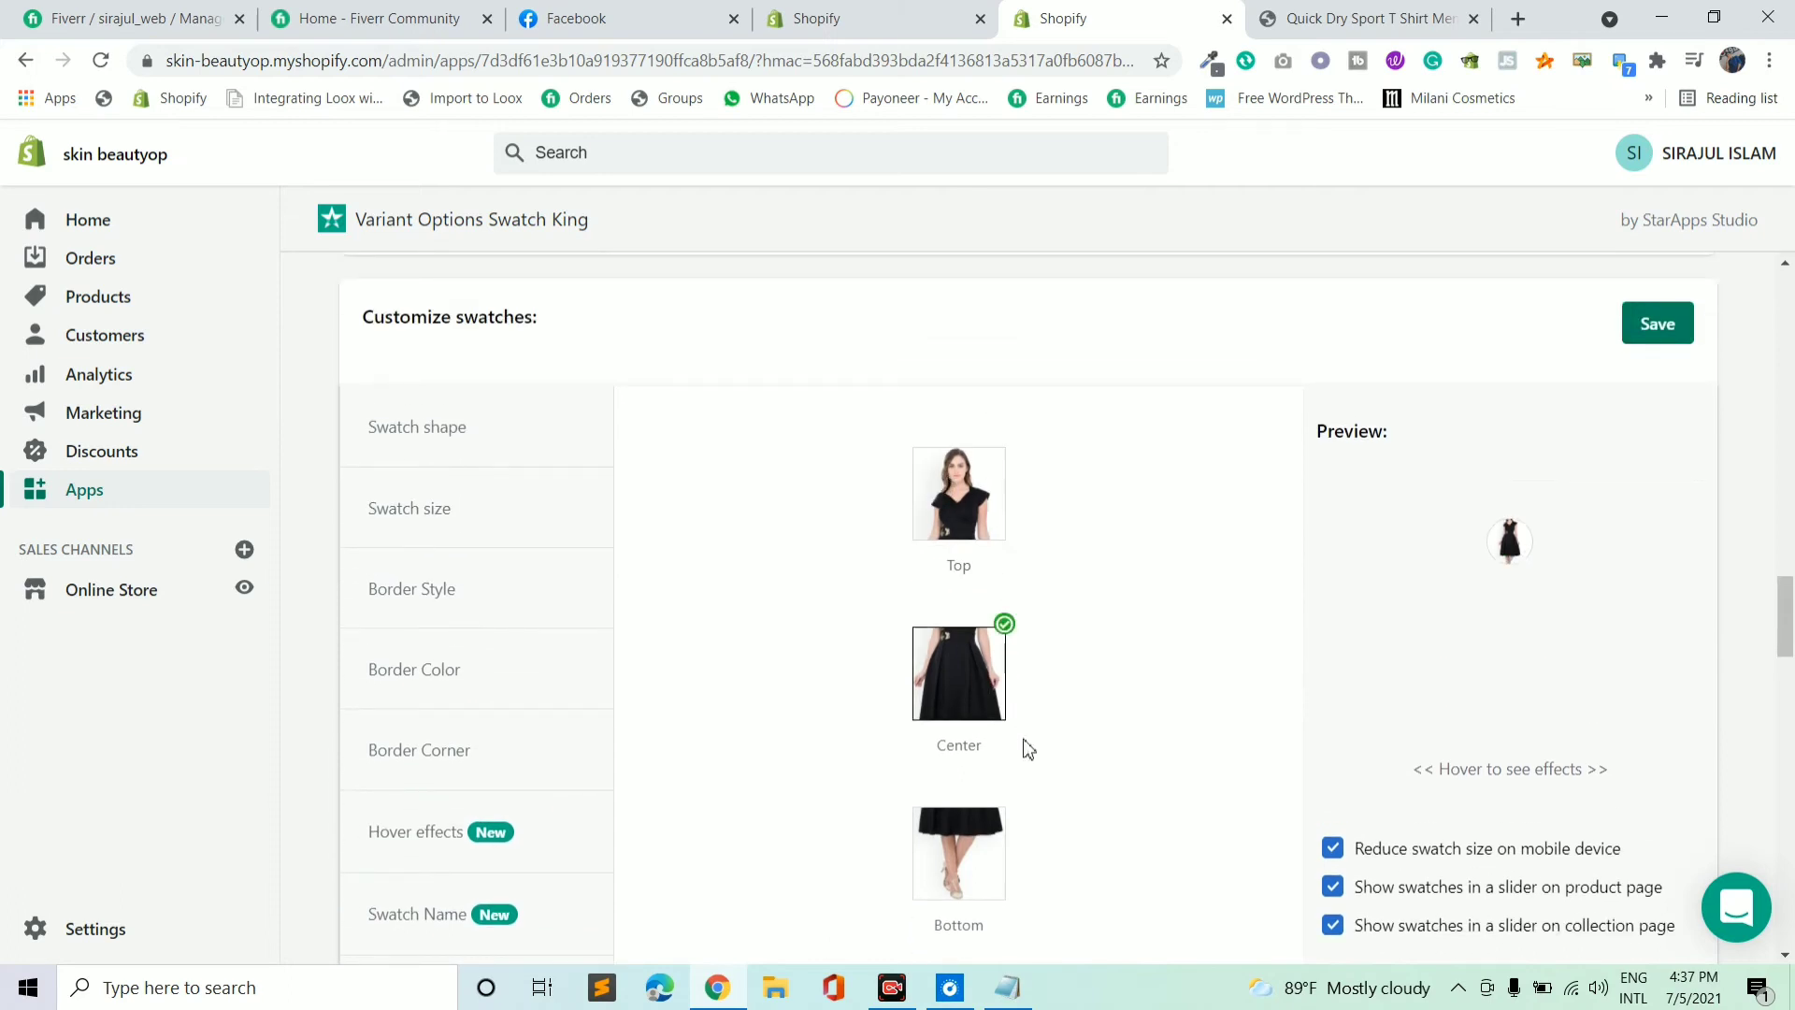
click(984, 502)
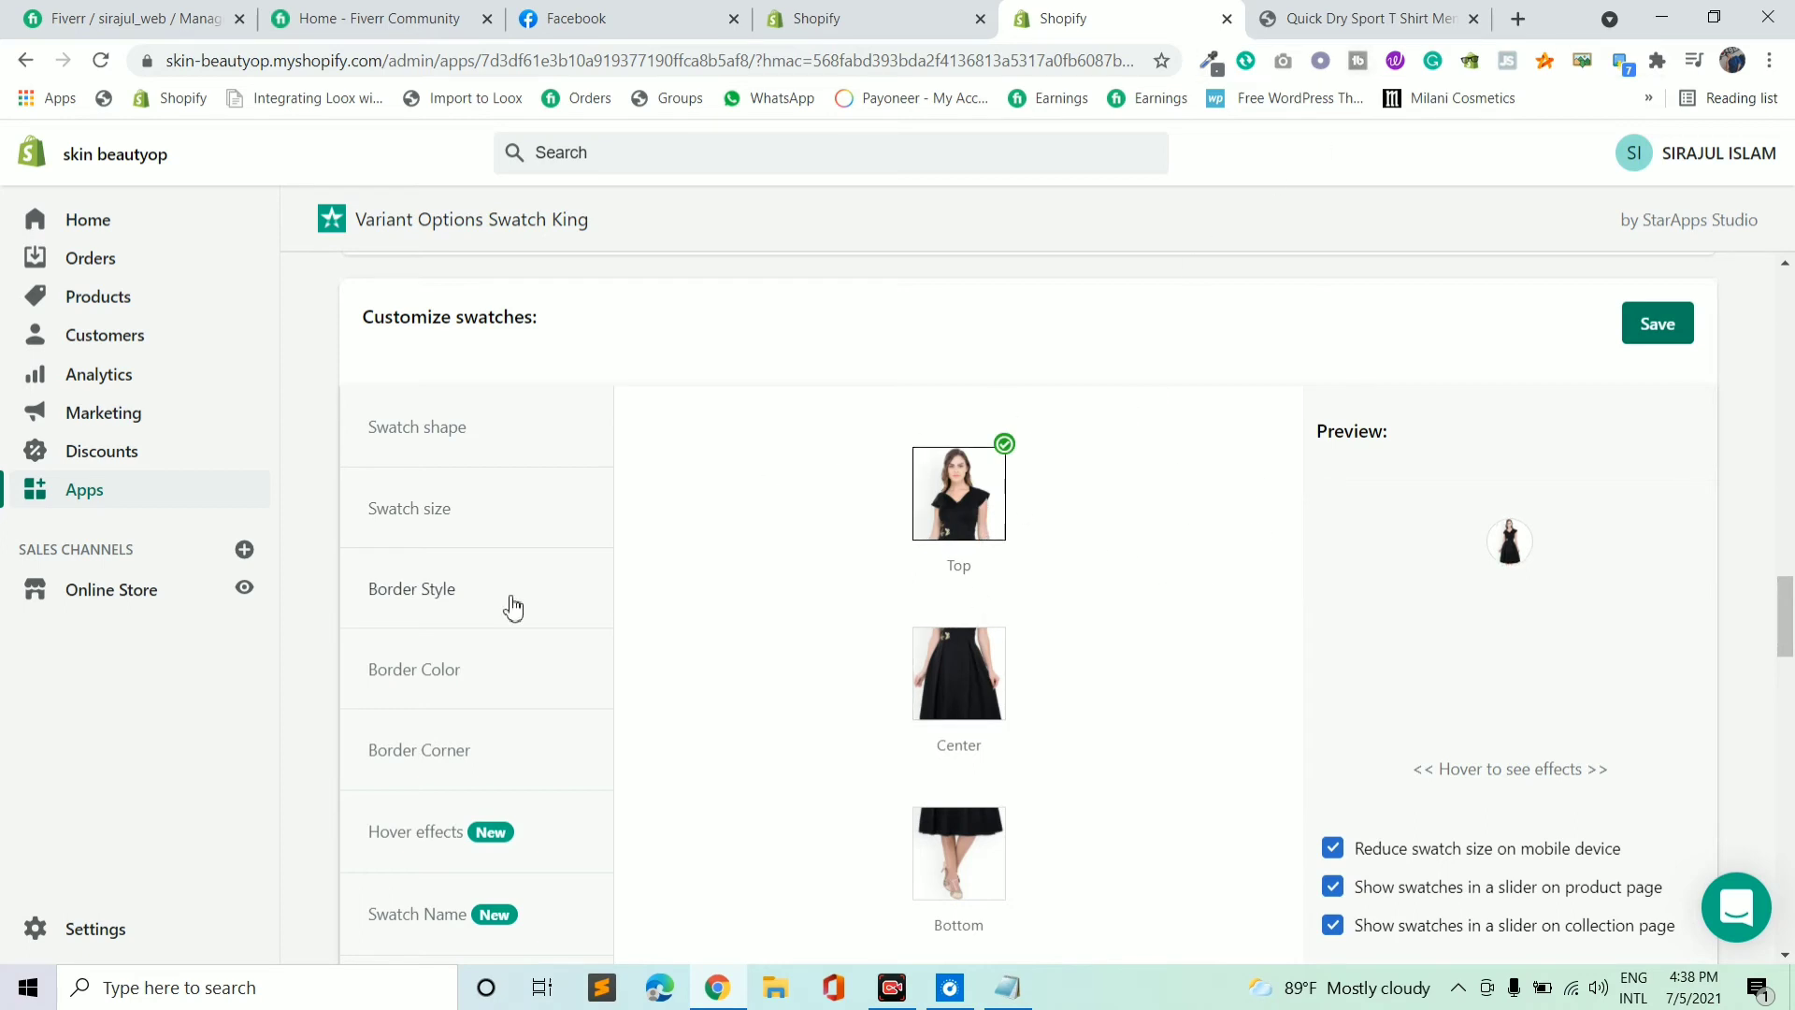
Save the swatch customization settings.
scroll(515, 613, down, 8)
scroll(1356, 444, up, 9)
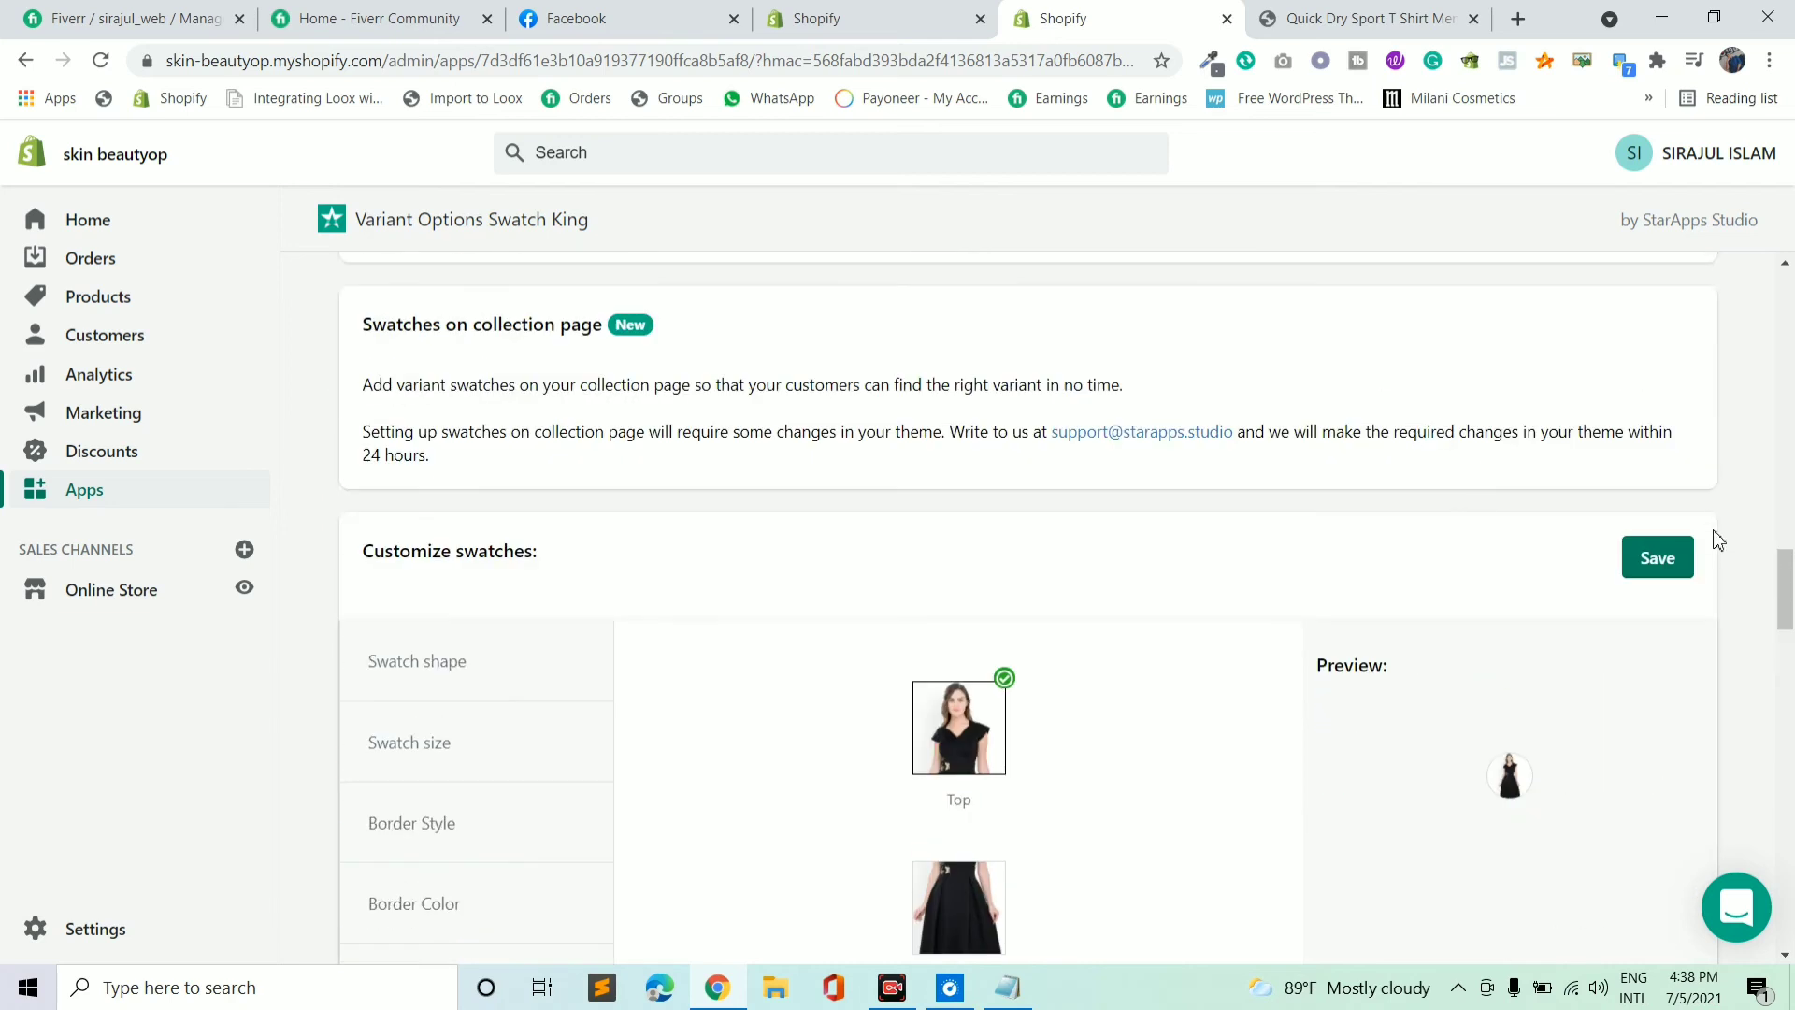
click(1650, 560)
scroll(1197, 533, up, 5)
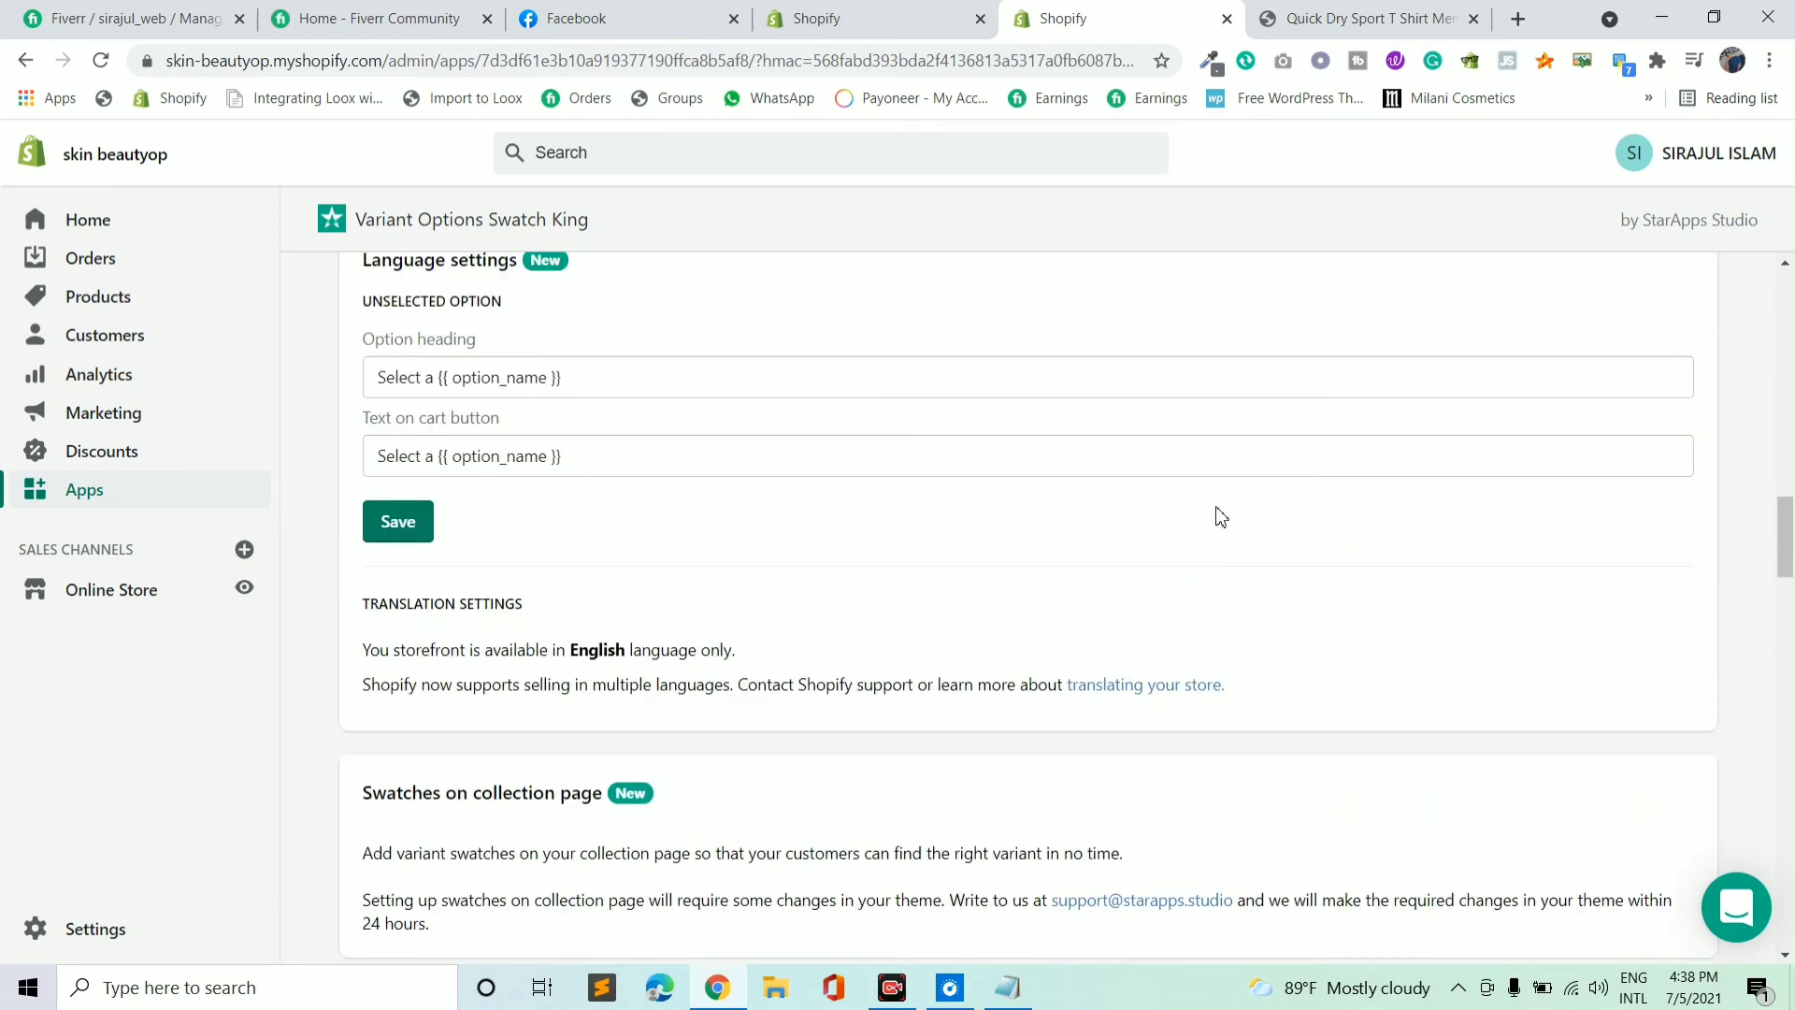
Reload the storefront product page to check the size of the color swatches.
click(1346, 13)
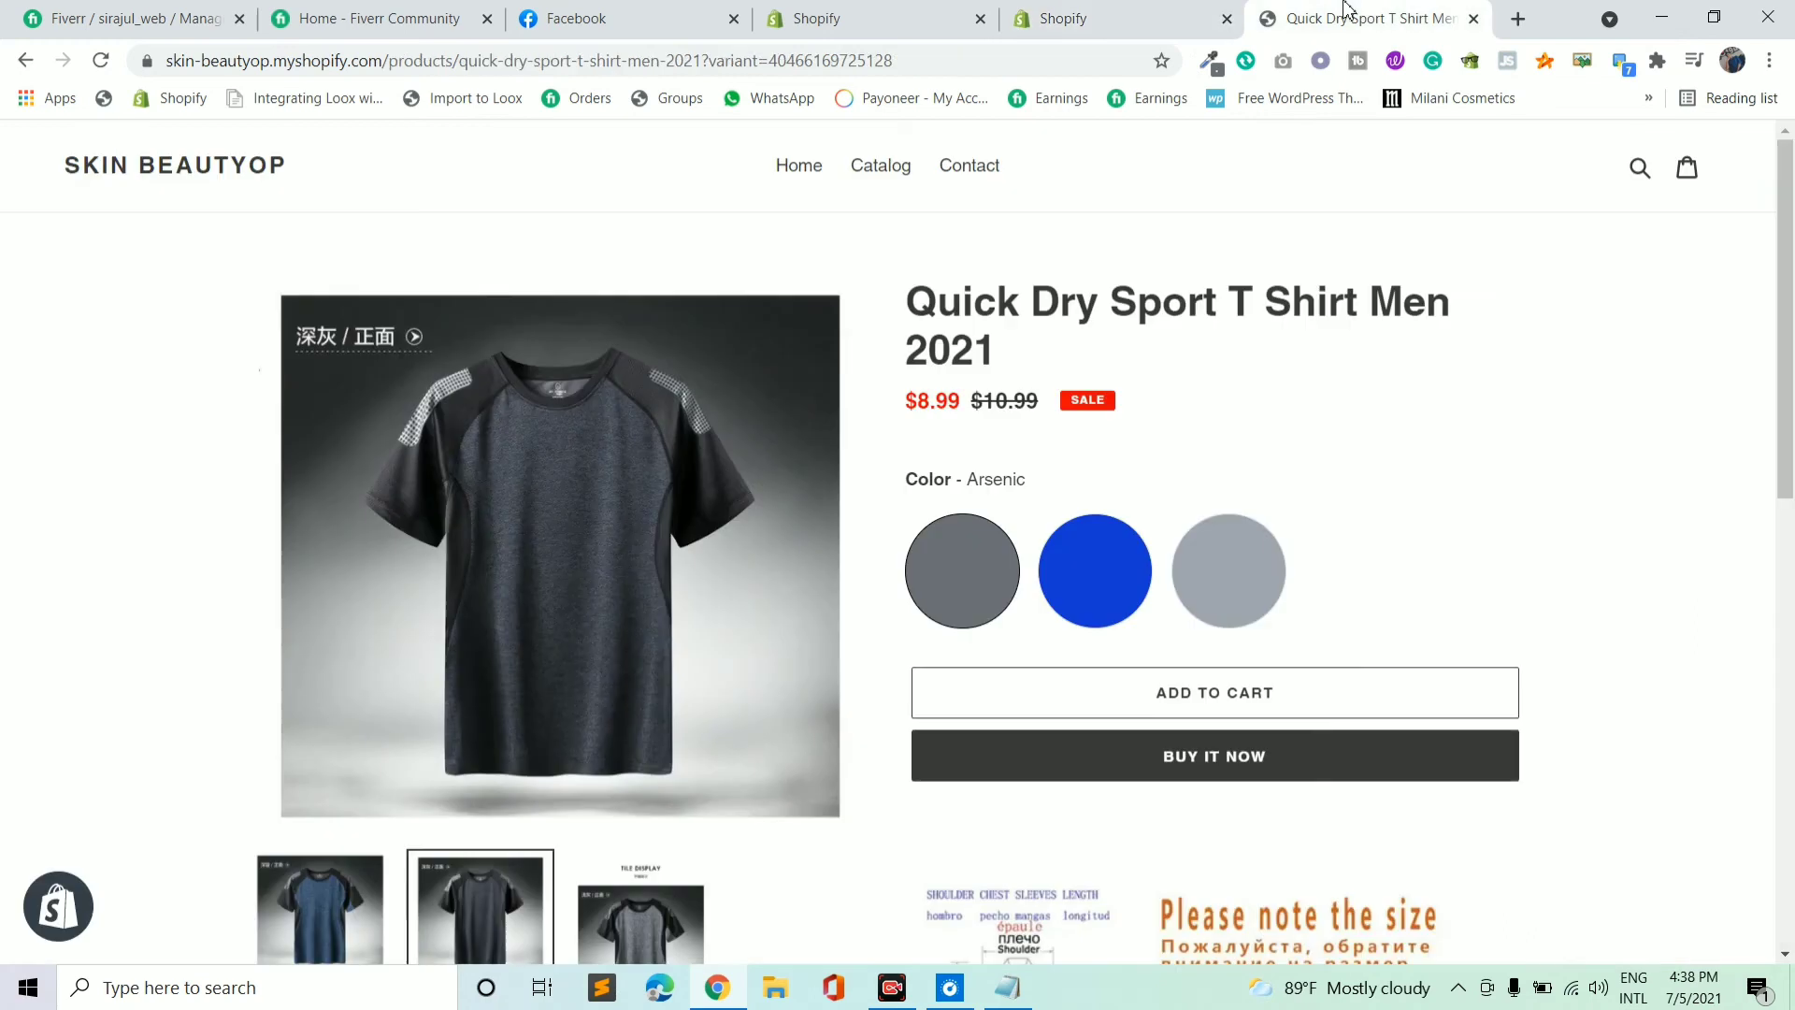
click(101, 62)
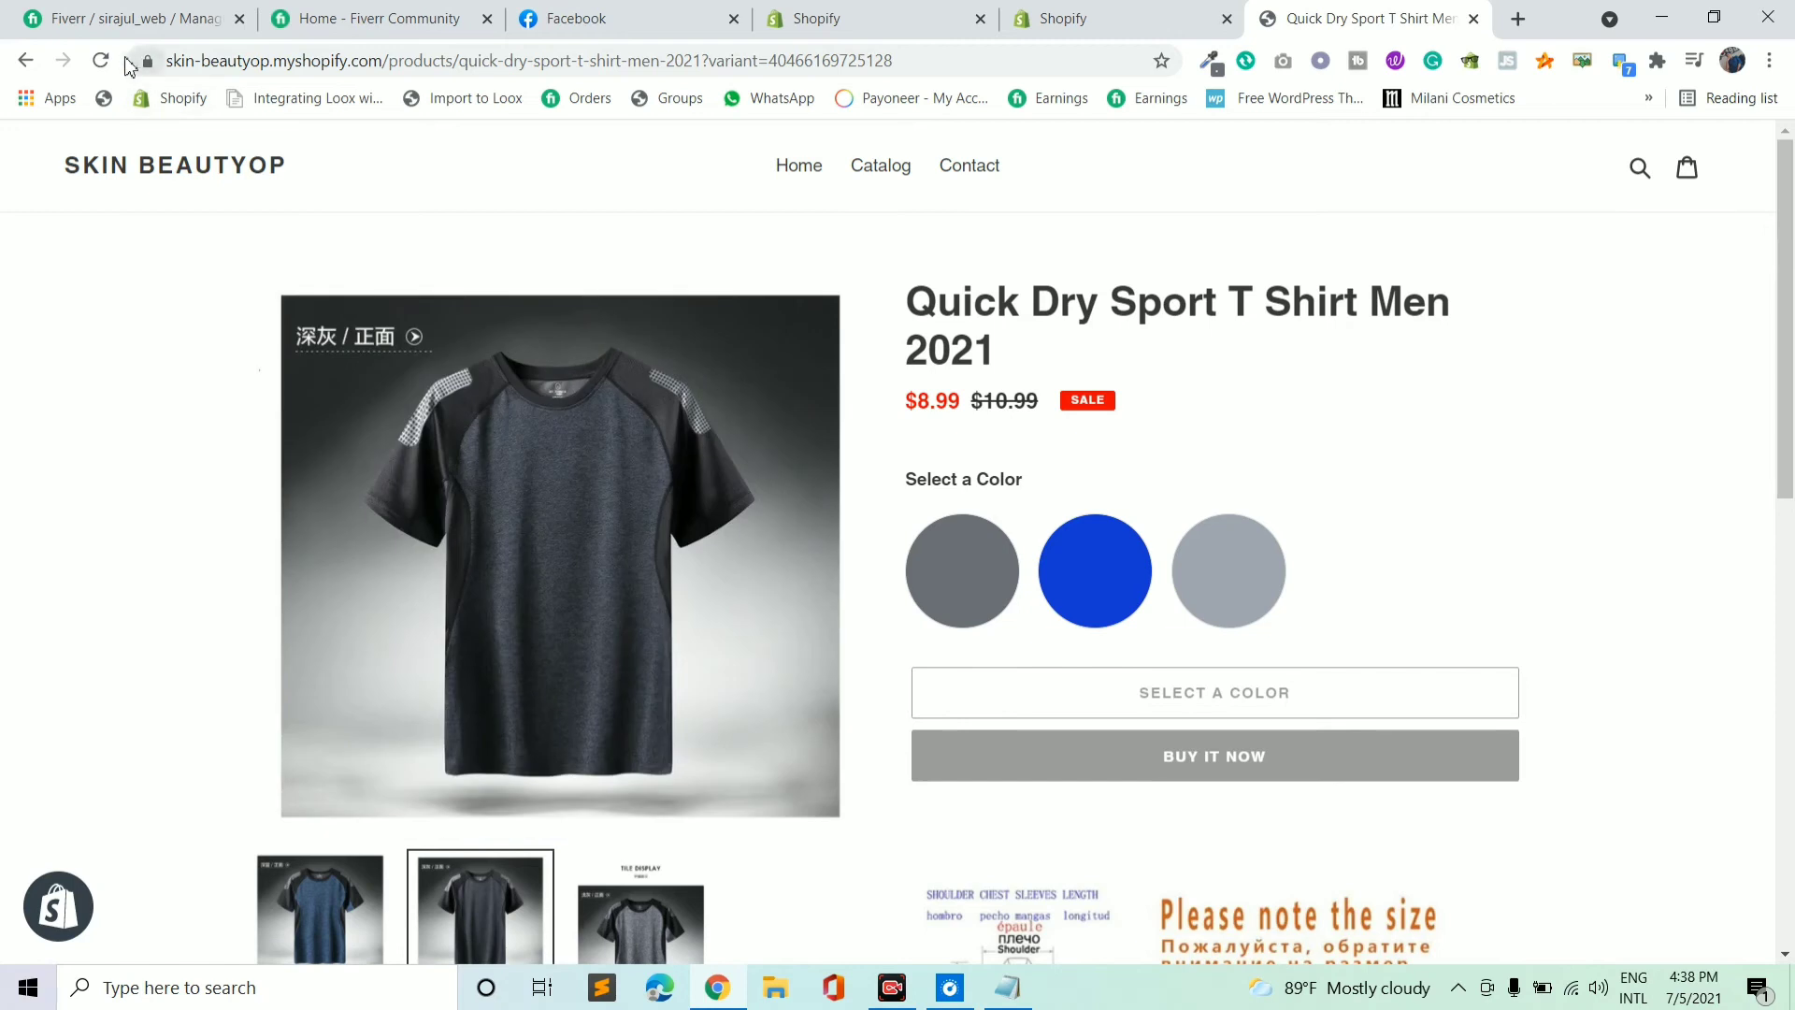
click(102, 61)
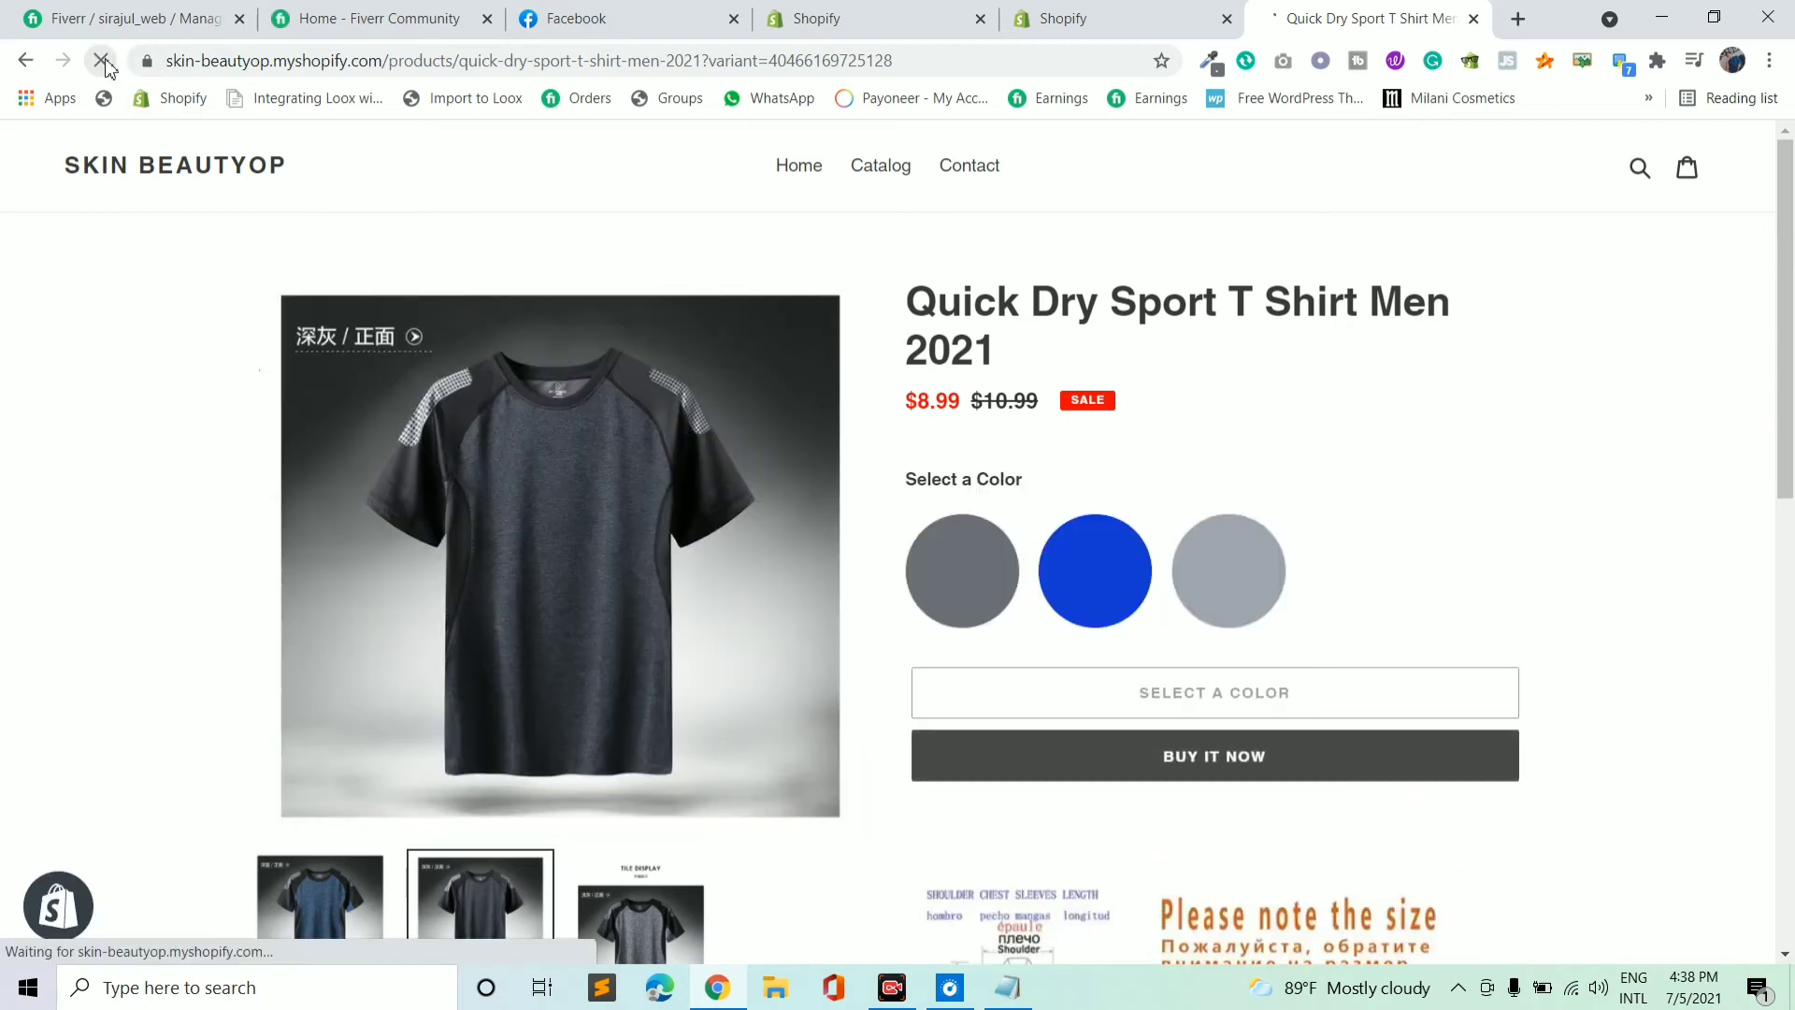
Reload the storefront product page and test the Arsenic, Blue and Heathered Grey color swatches against the product image.
click(102, 62)
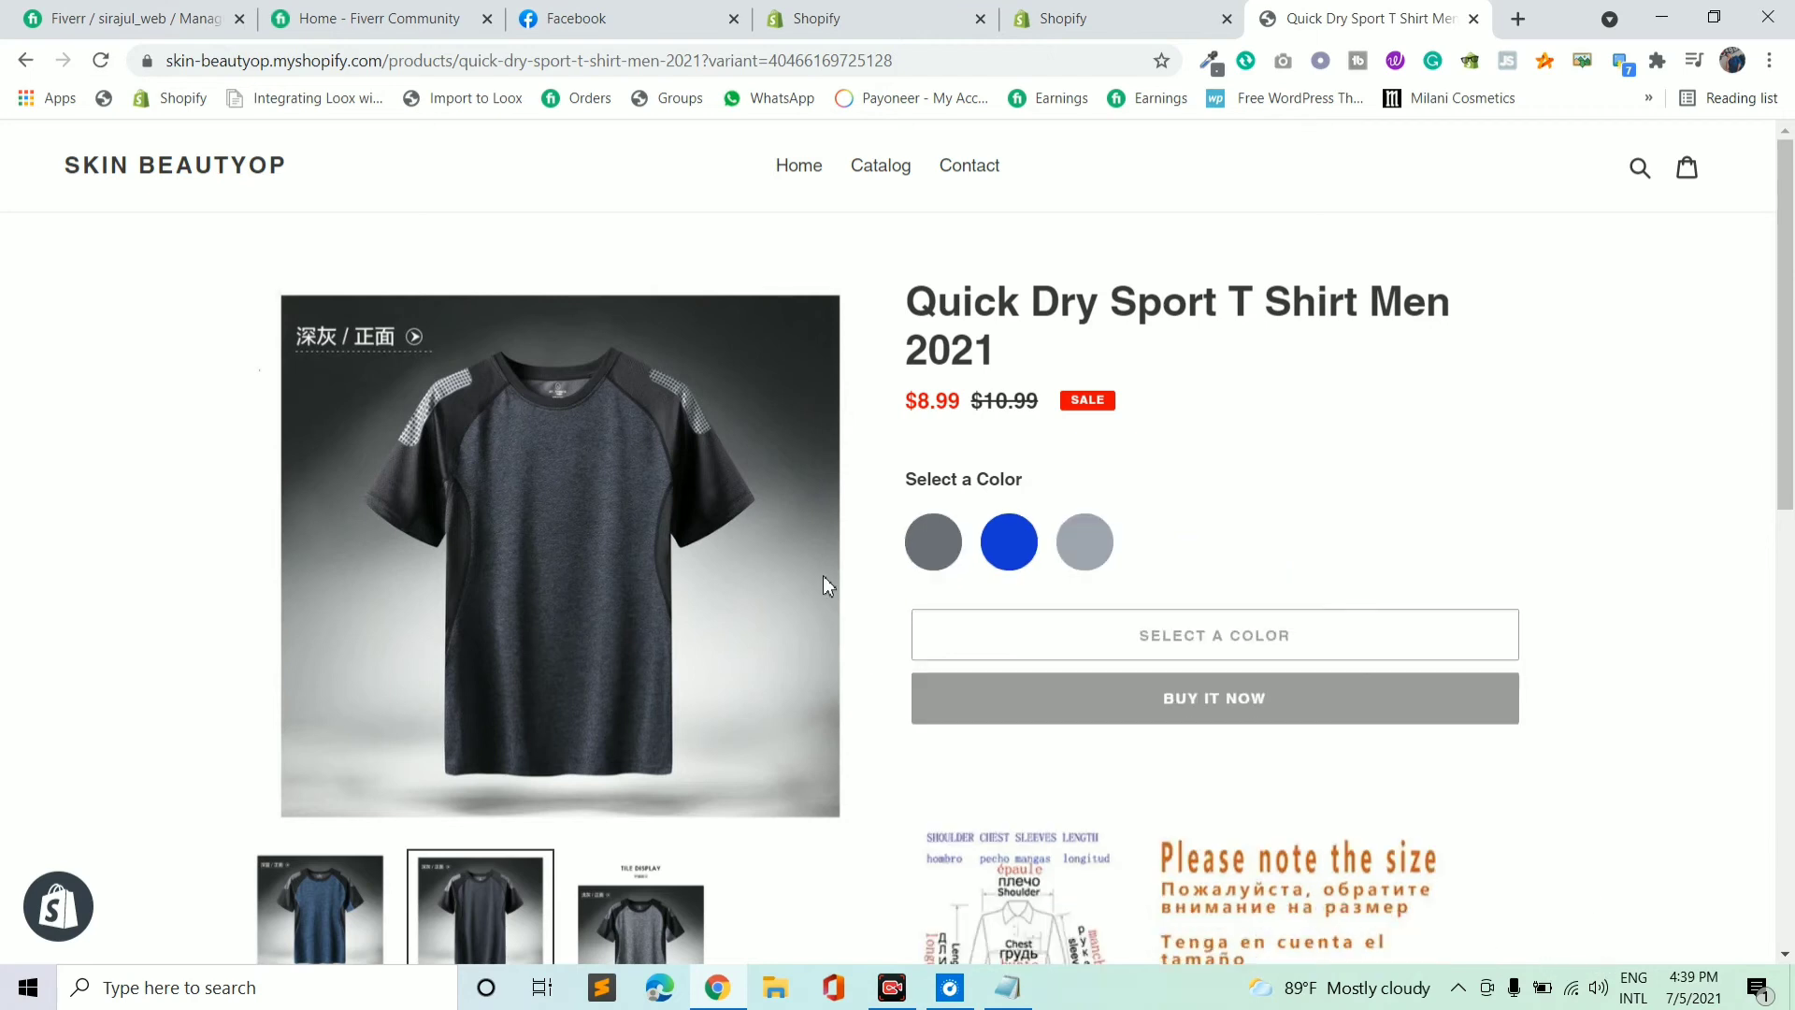
click(1072, 553)
click(1024, 572)
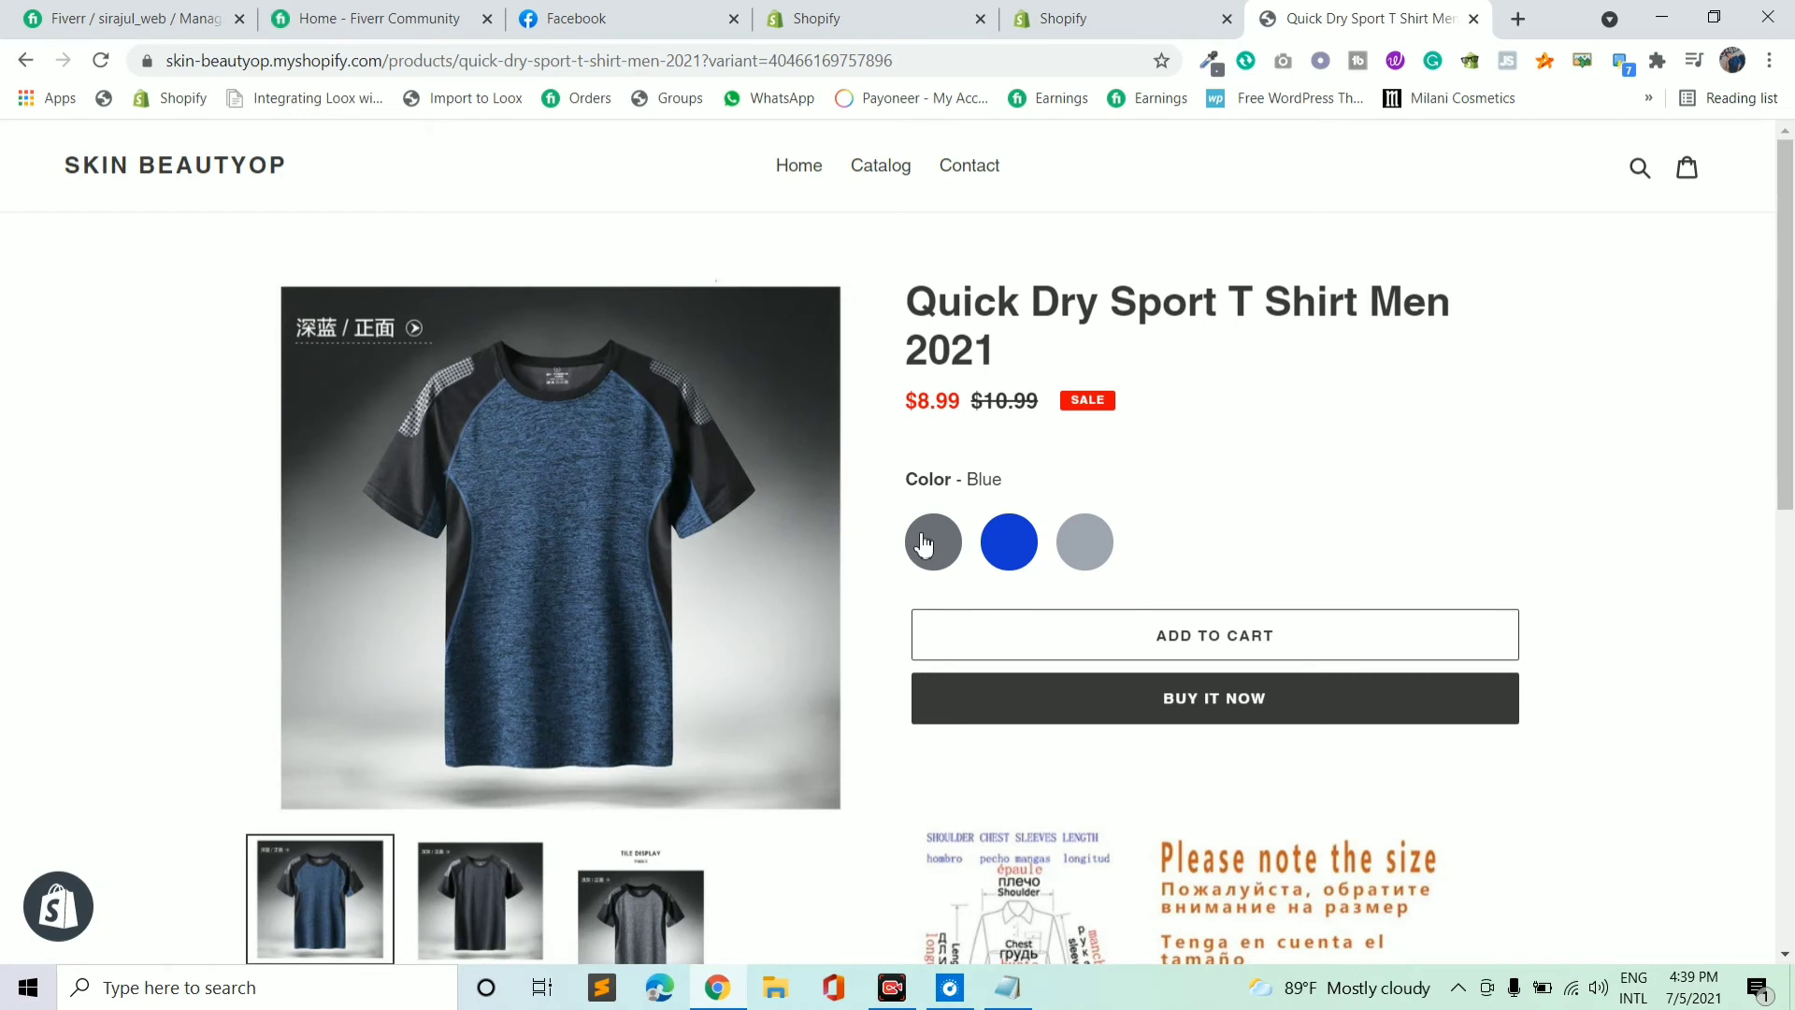
click(925, 538)
click(1083, 543)
click(912, 552)
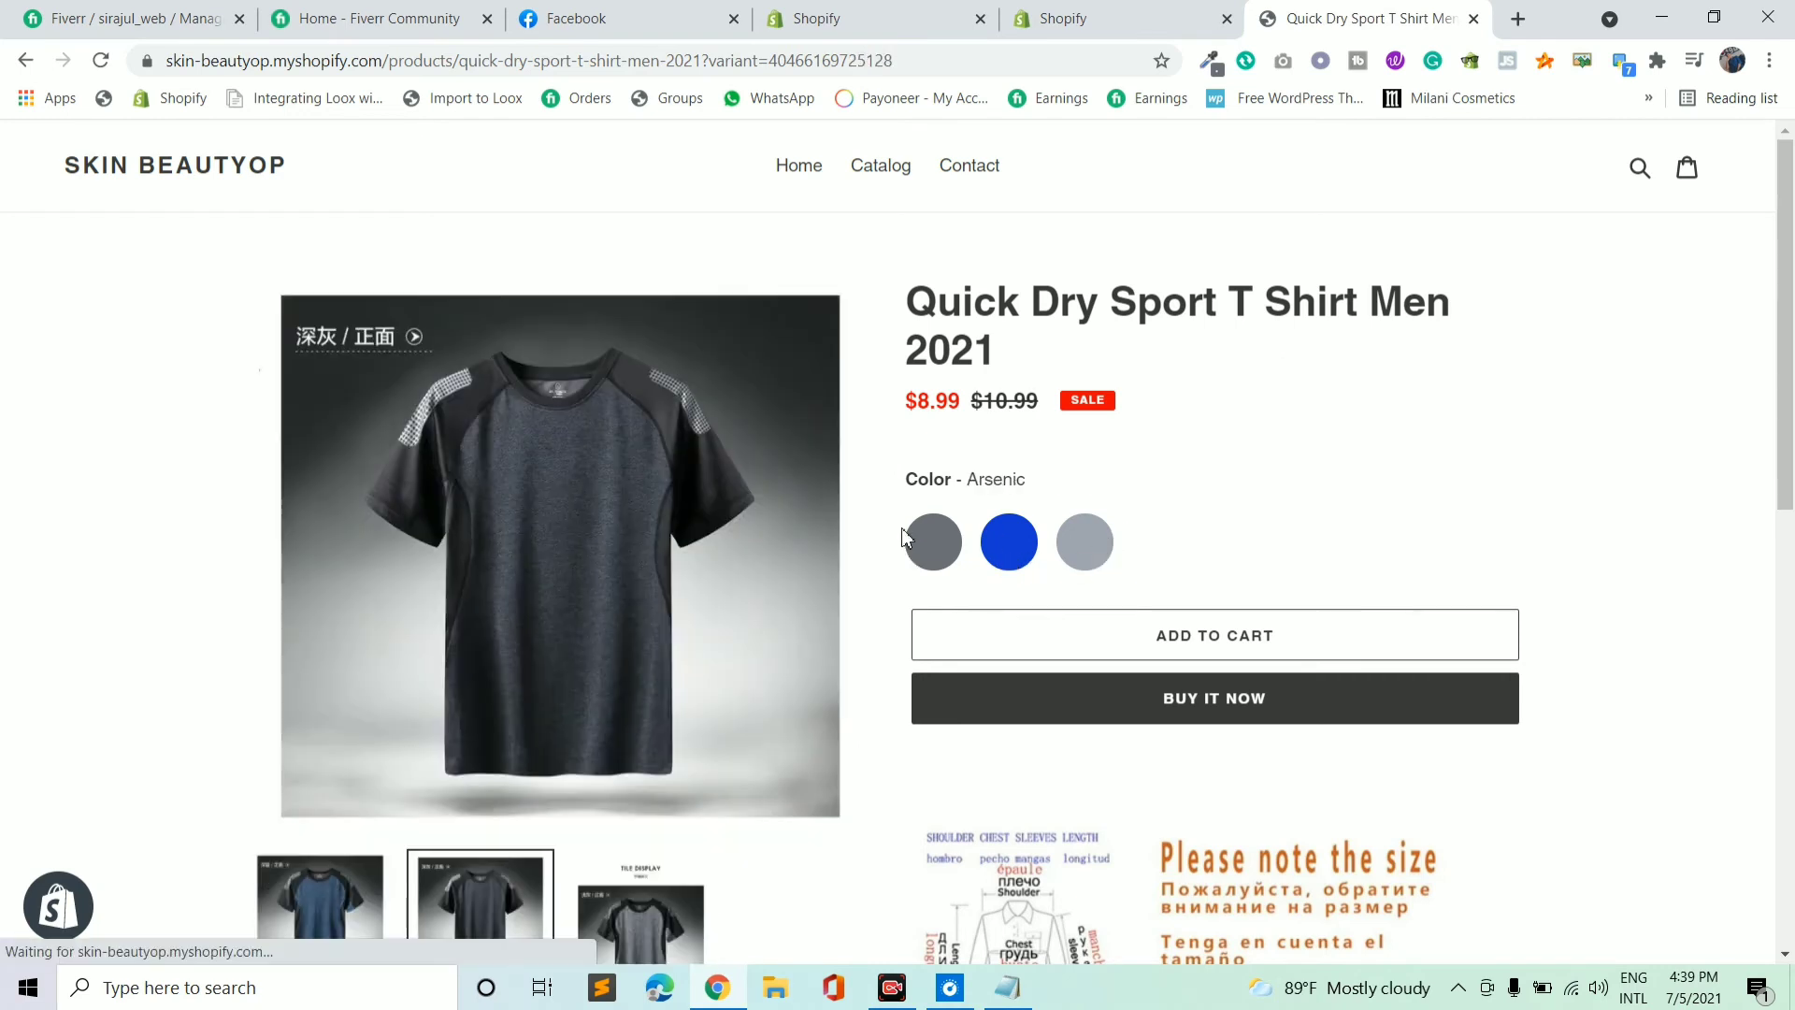
click(1035, 565)
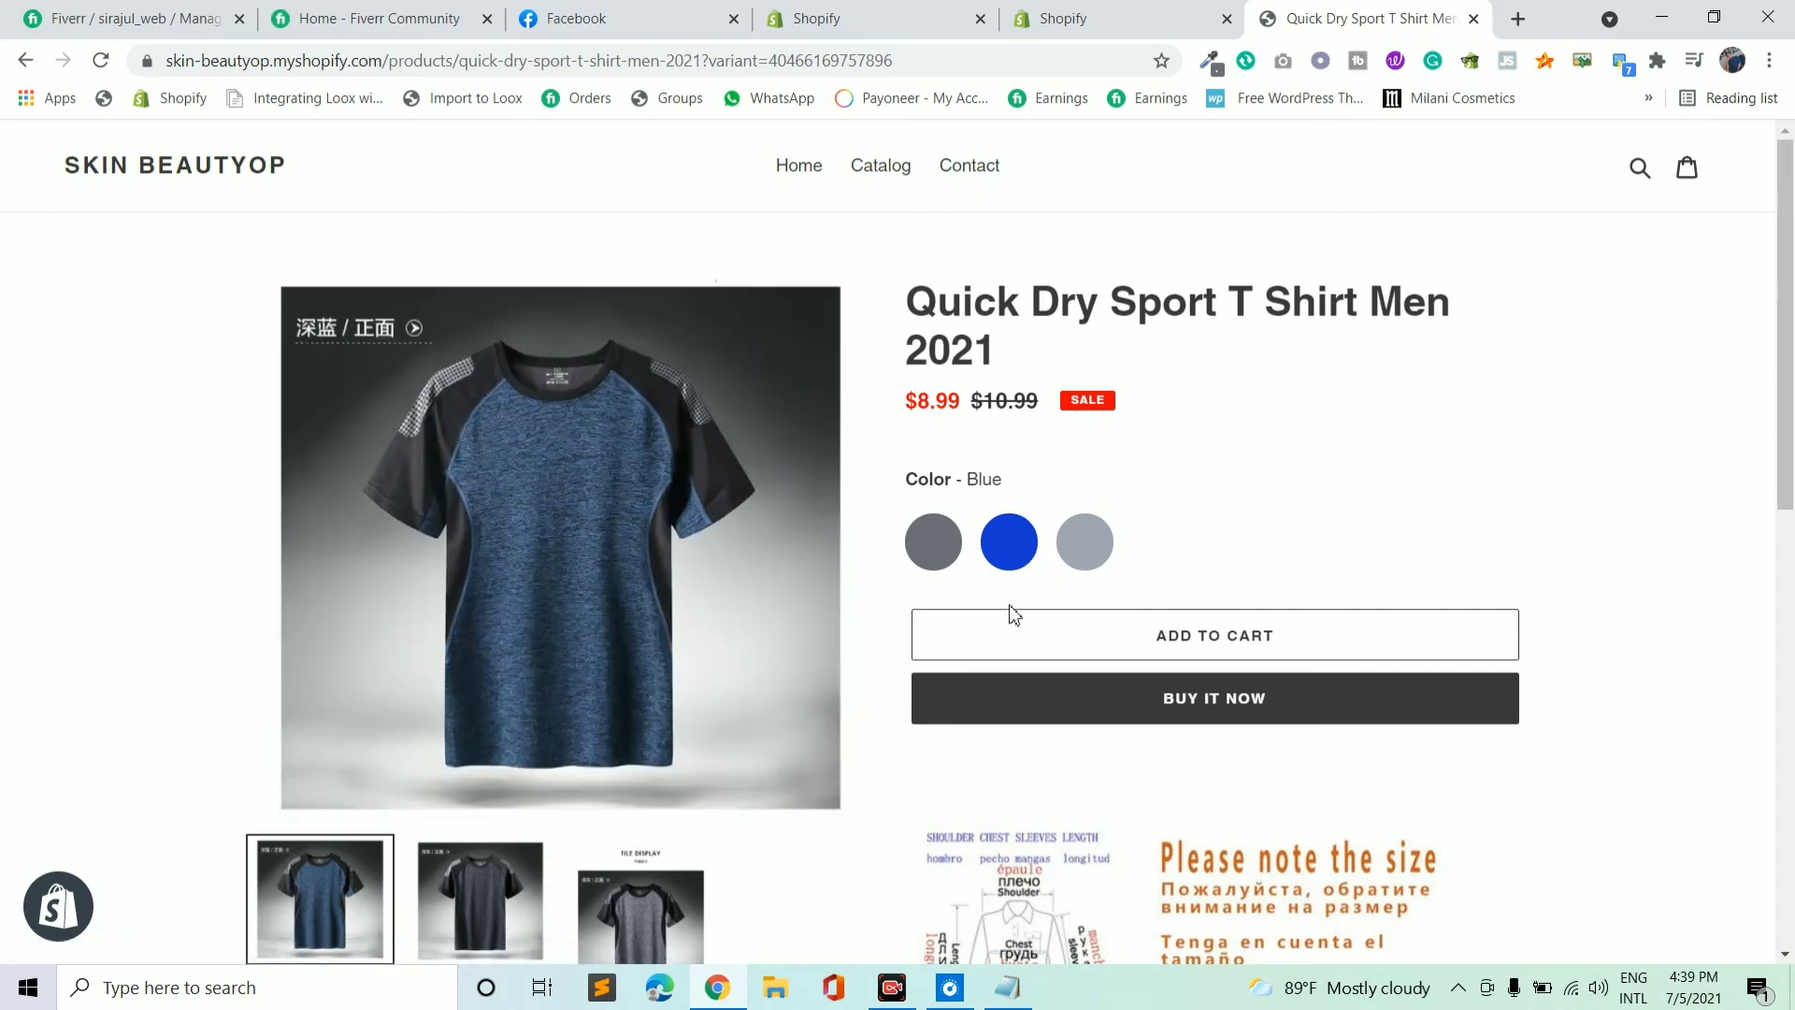
click(1109, 564)
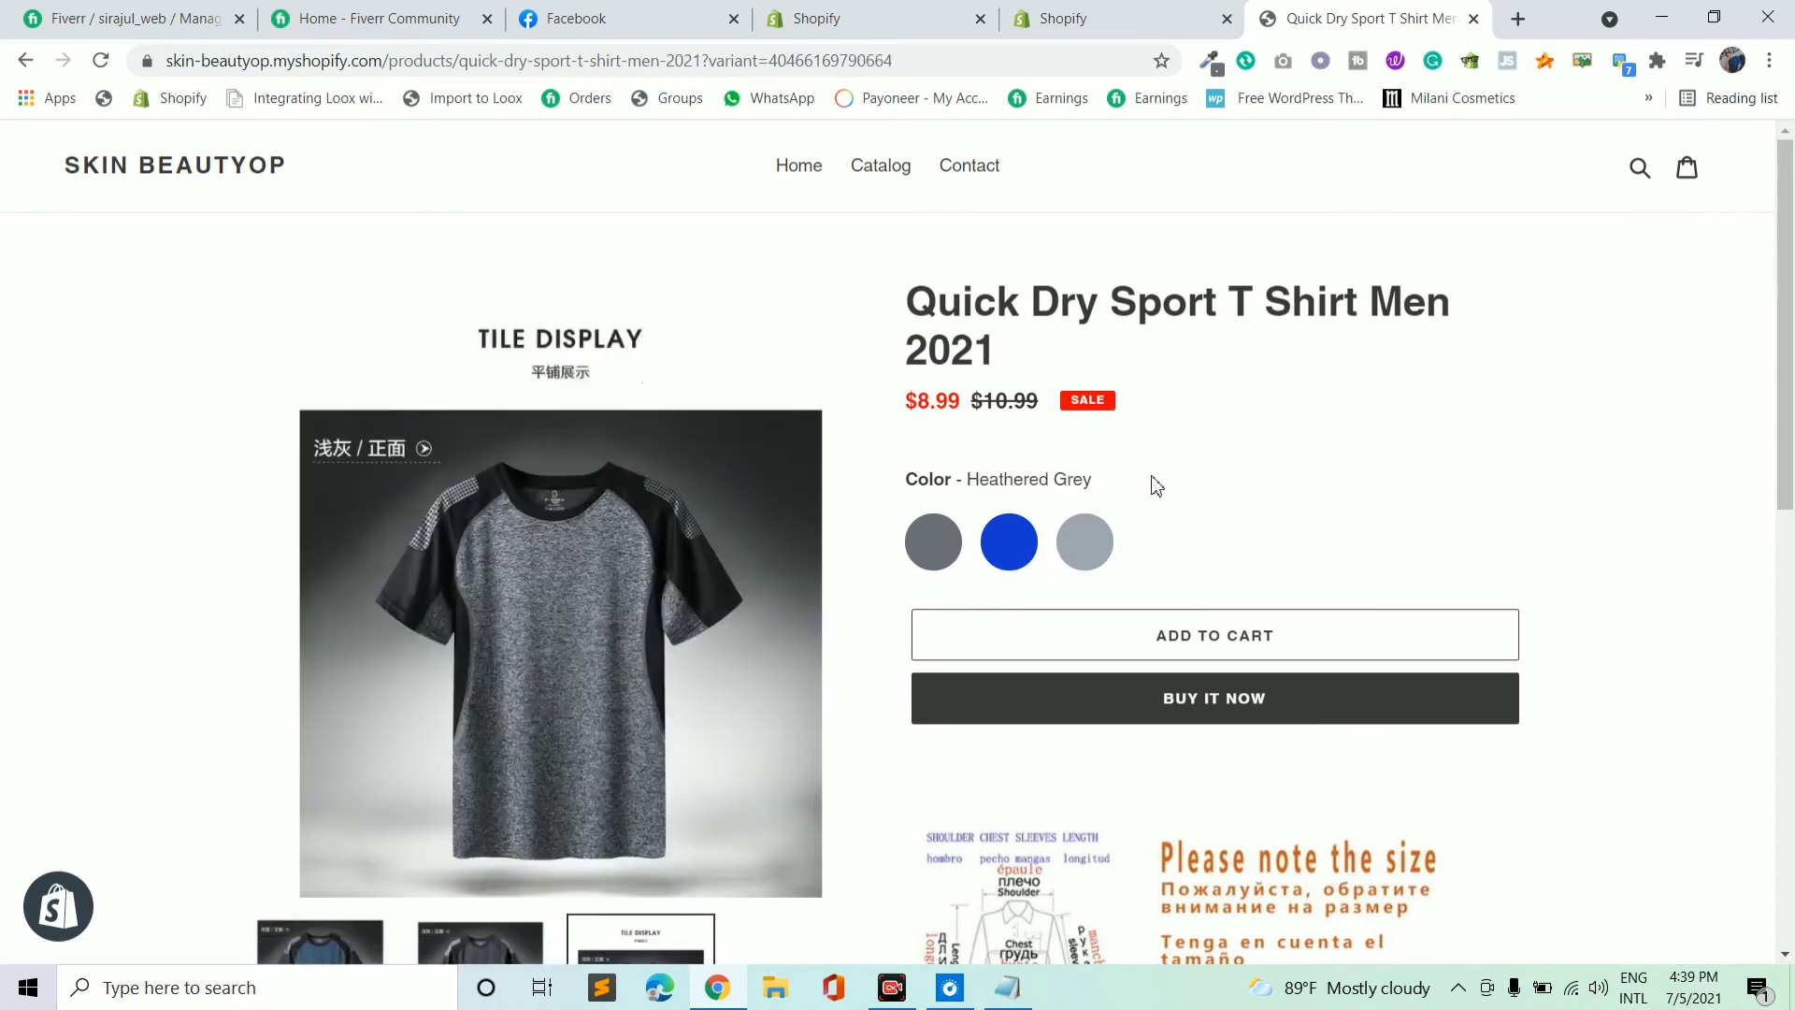
scroll(1075, 468, down, 1)
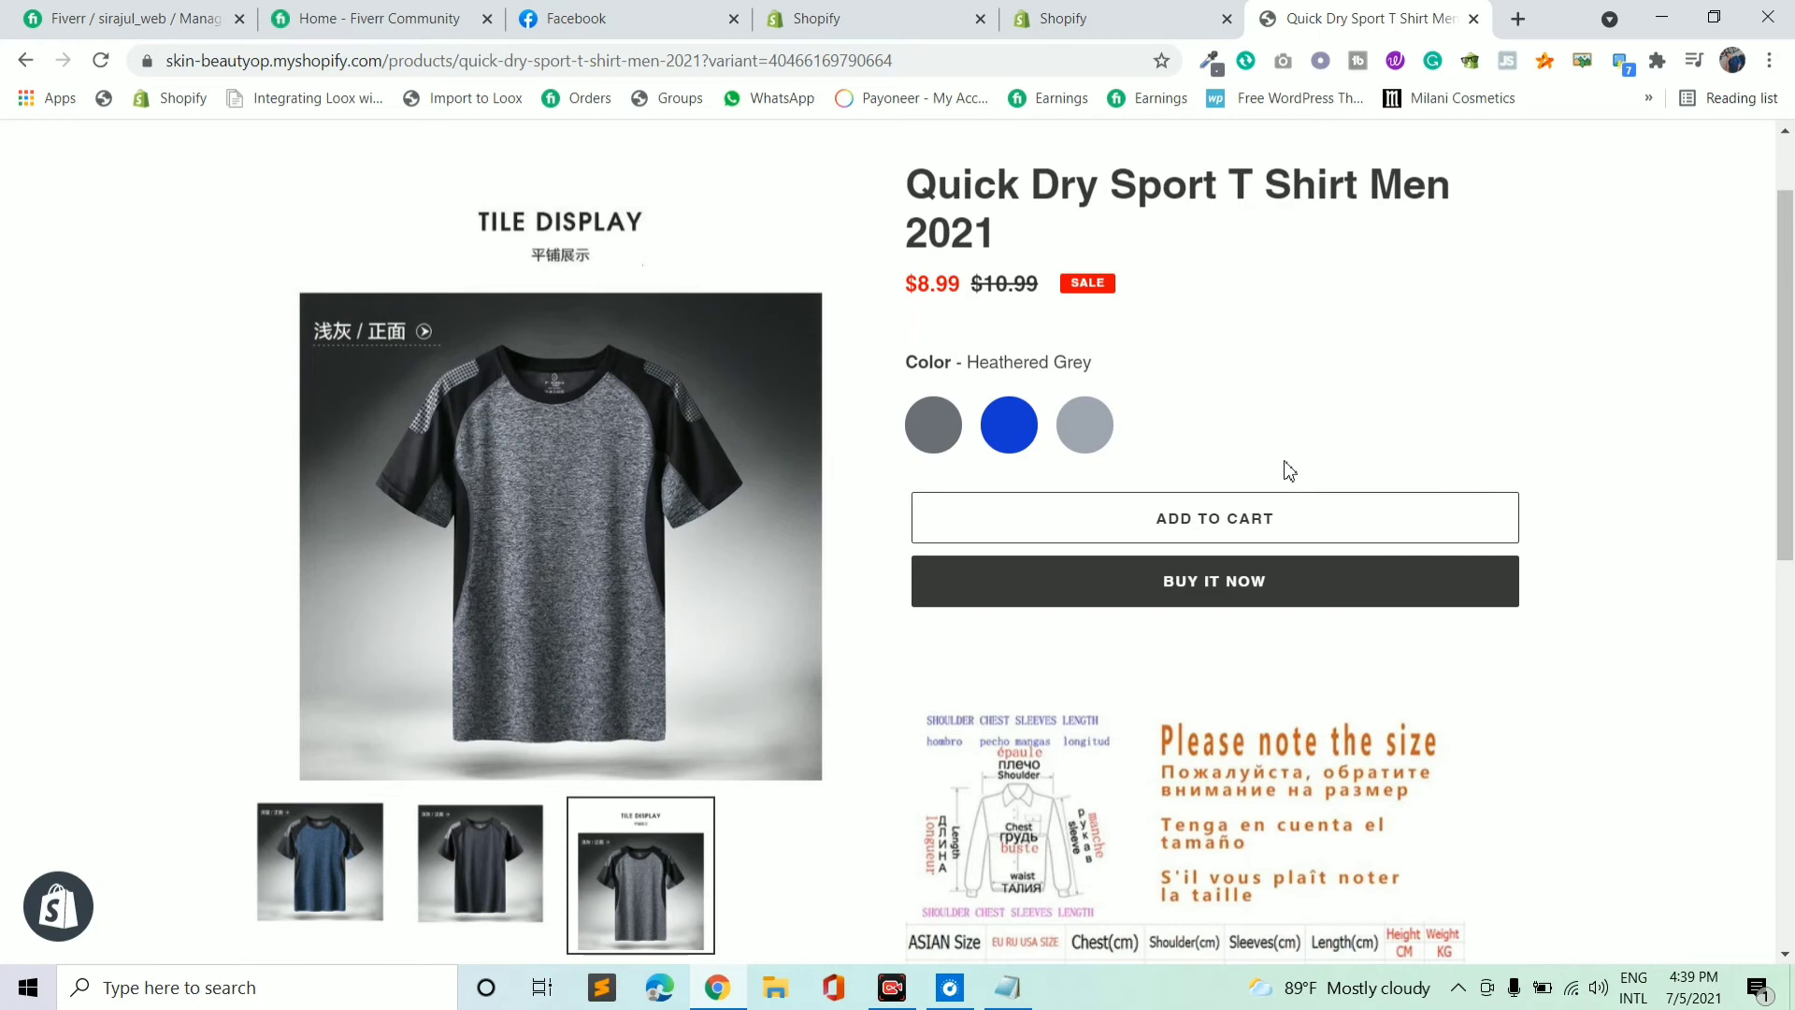
Return to the swatch app's settings and review the swatch colors assigned to the Color option.
click(1085, 17)
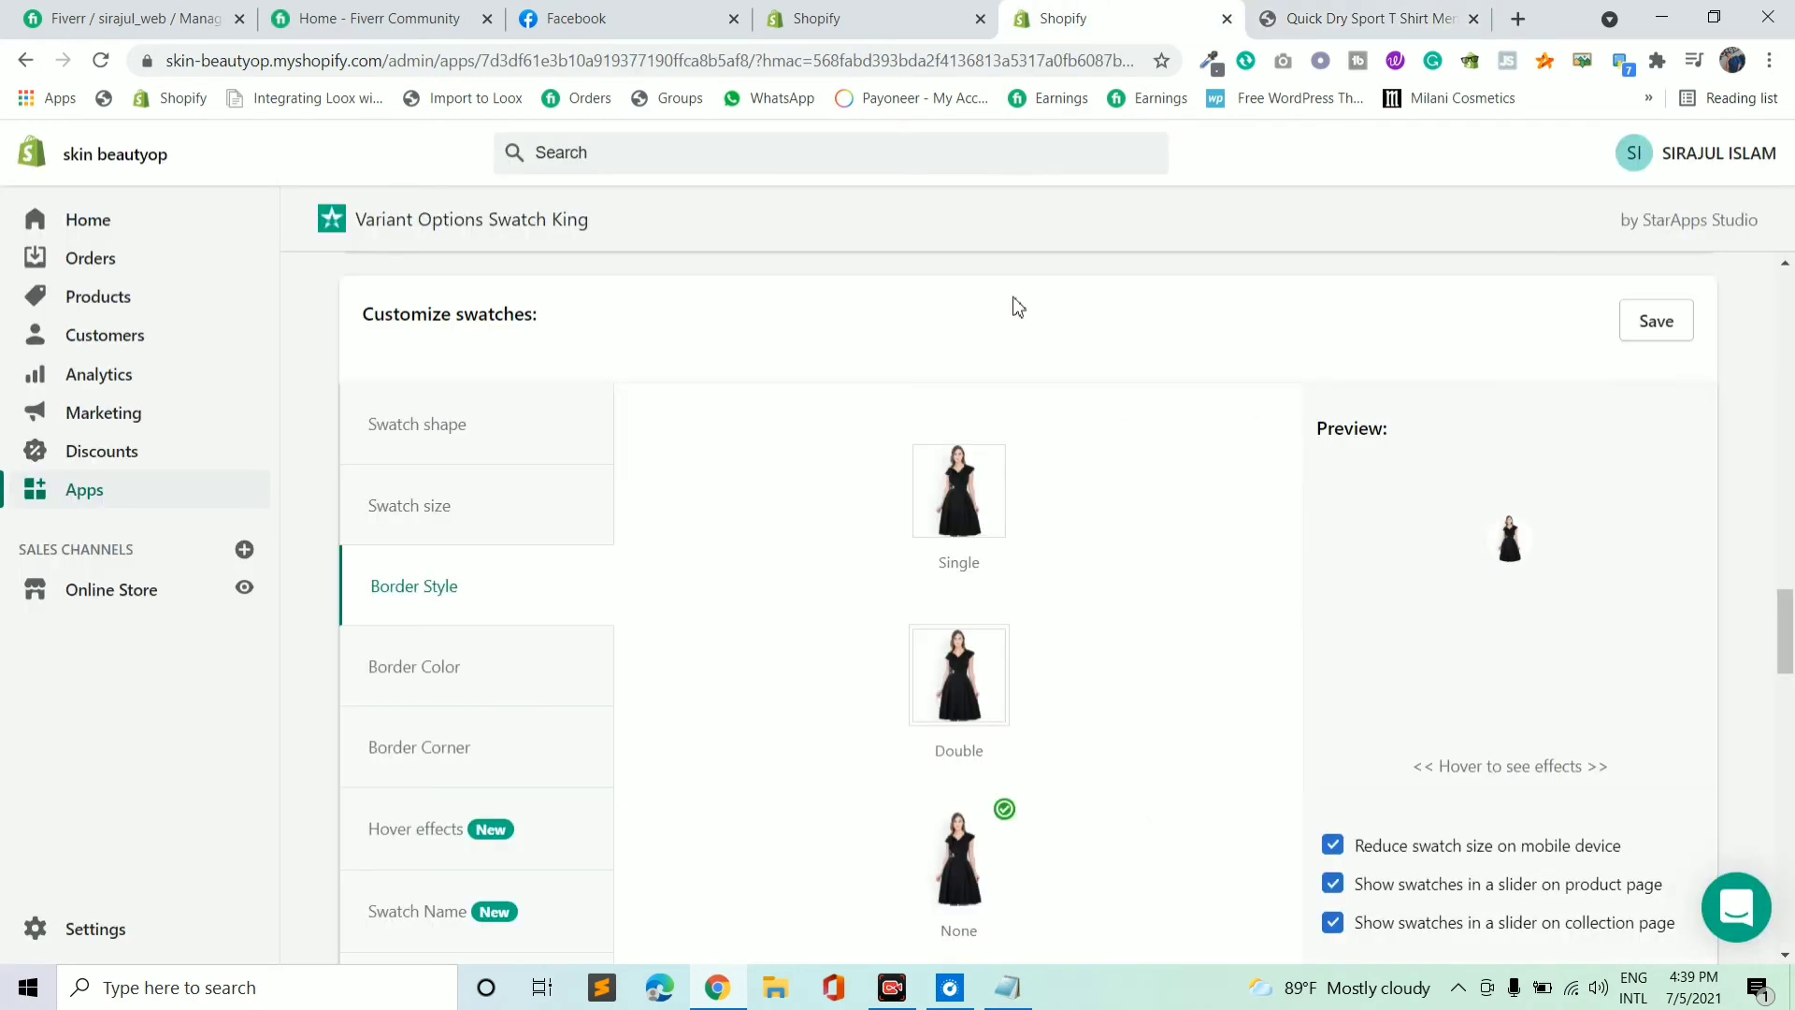
scroll(982, 523, up, 5)
scroll(1066, 482, up, 13)
scroll(1109, 453, down, 10)
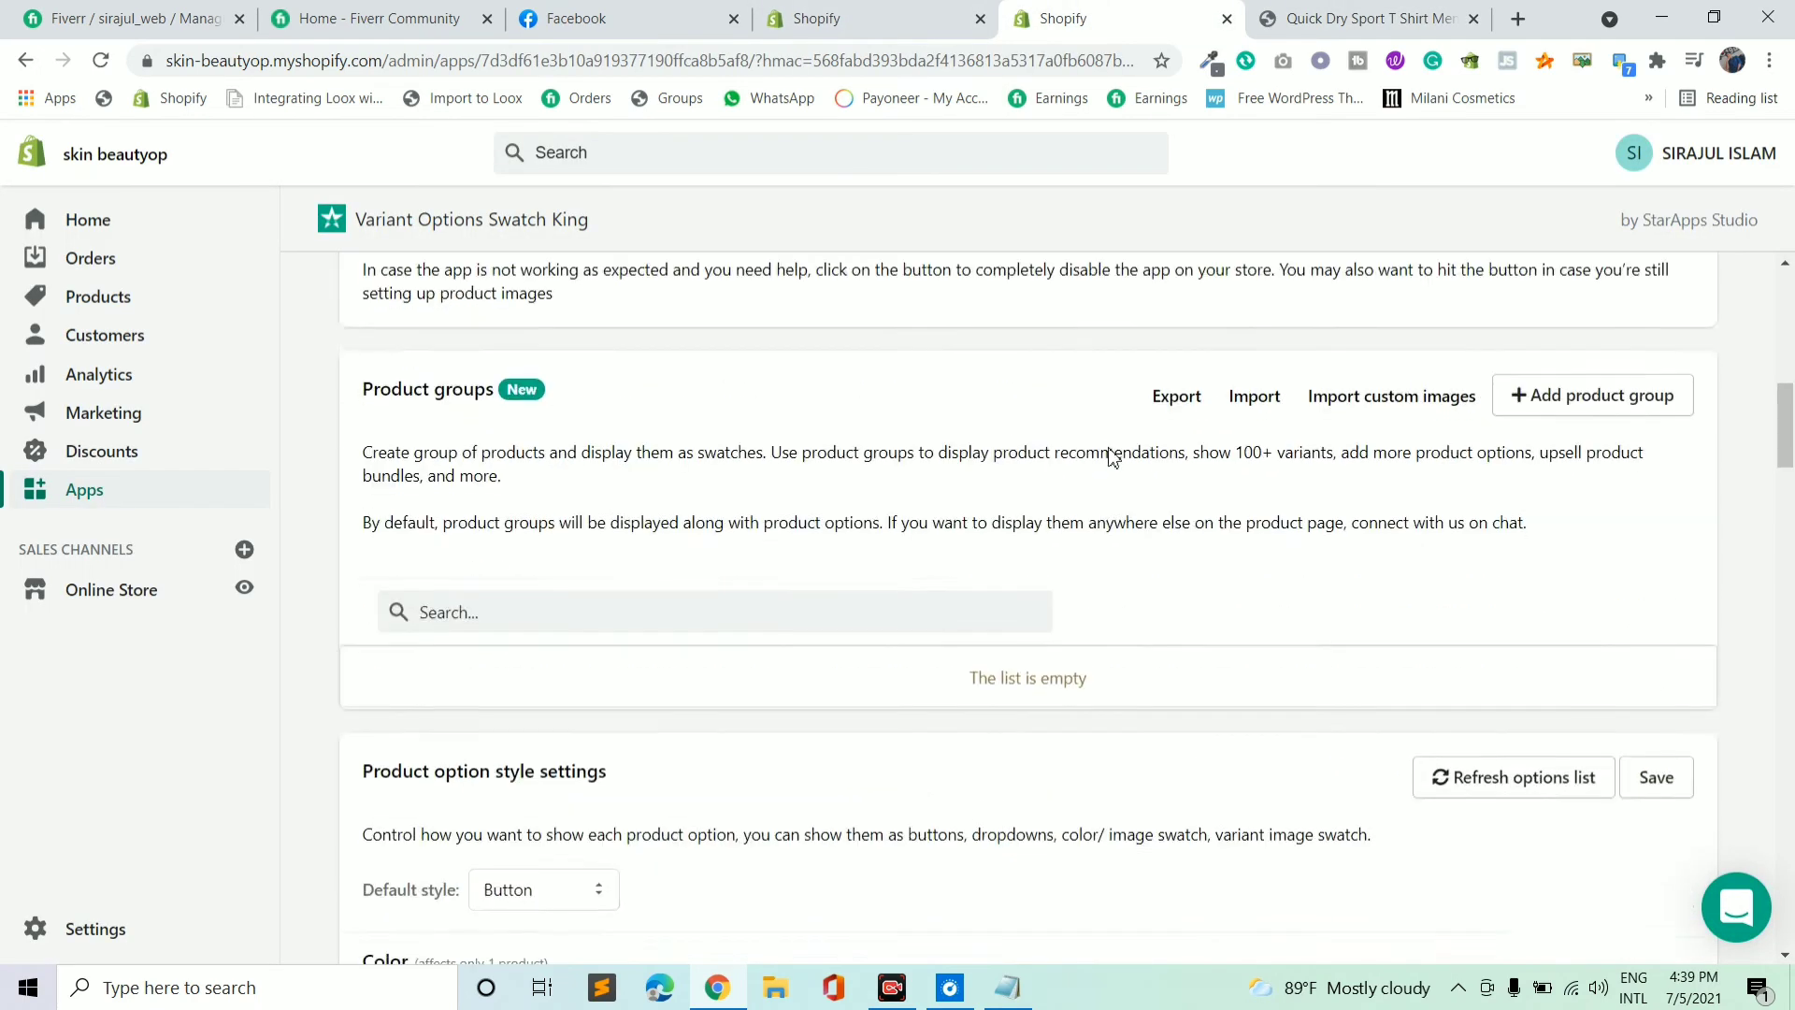
scroll(721, 591, up, 3)
click(720, 585)
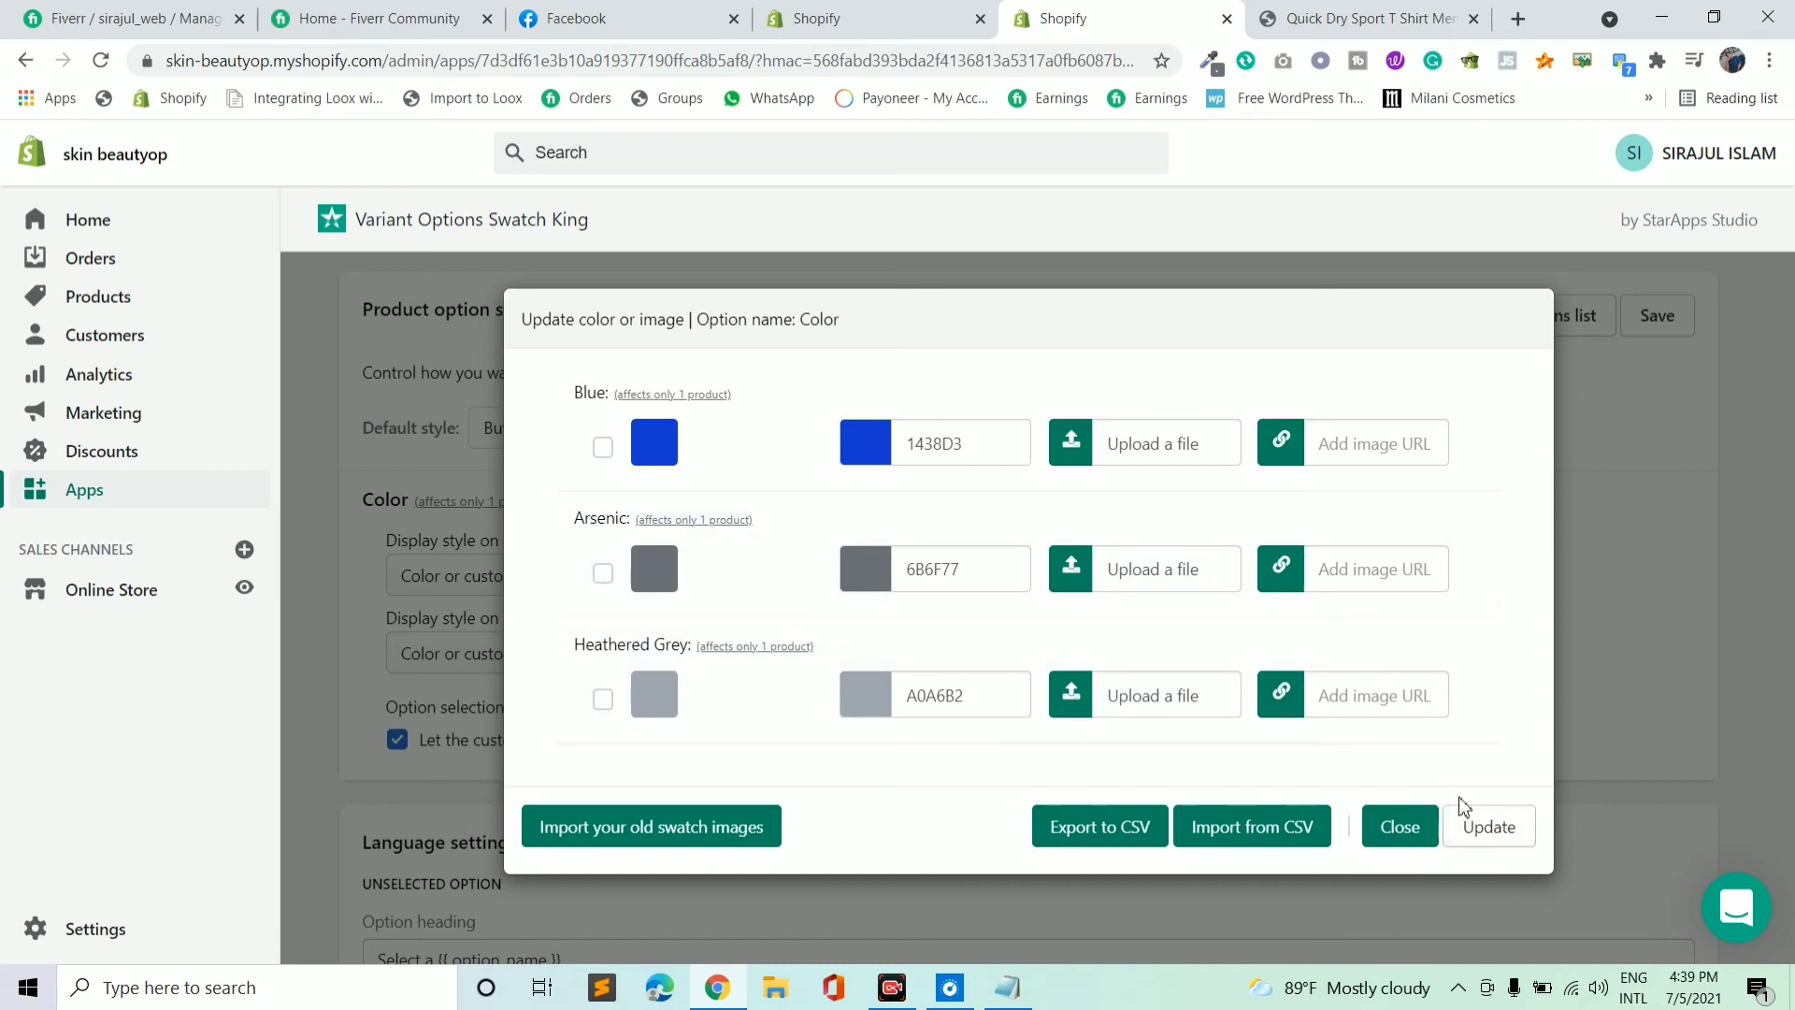
click(1618, 418)
Examine the swatch customization, button customization and stock out settings of the app.
scroll(935, 608, down, 10)
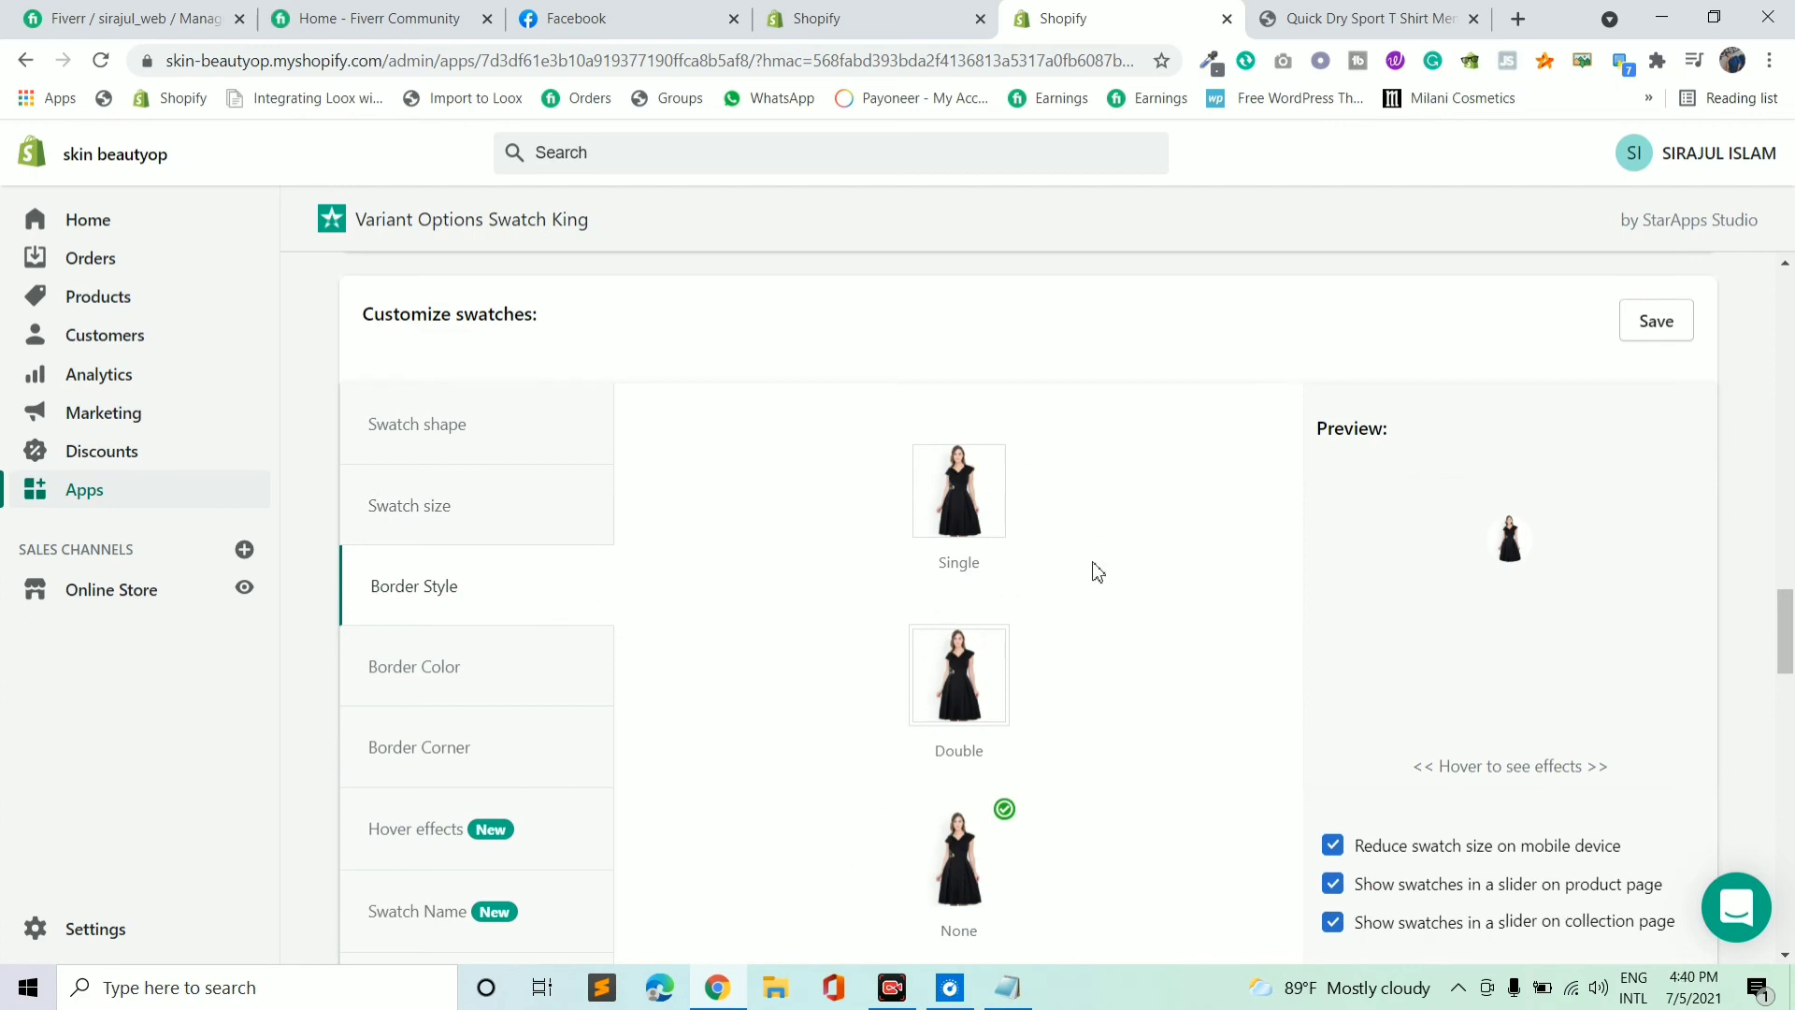
scroll(1087, 566, down, 12)
scroll(1131, 542, down, 4)
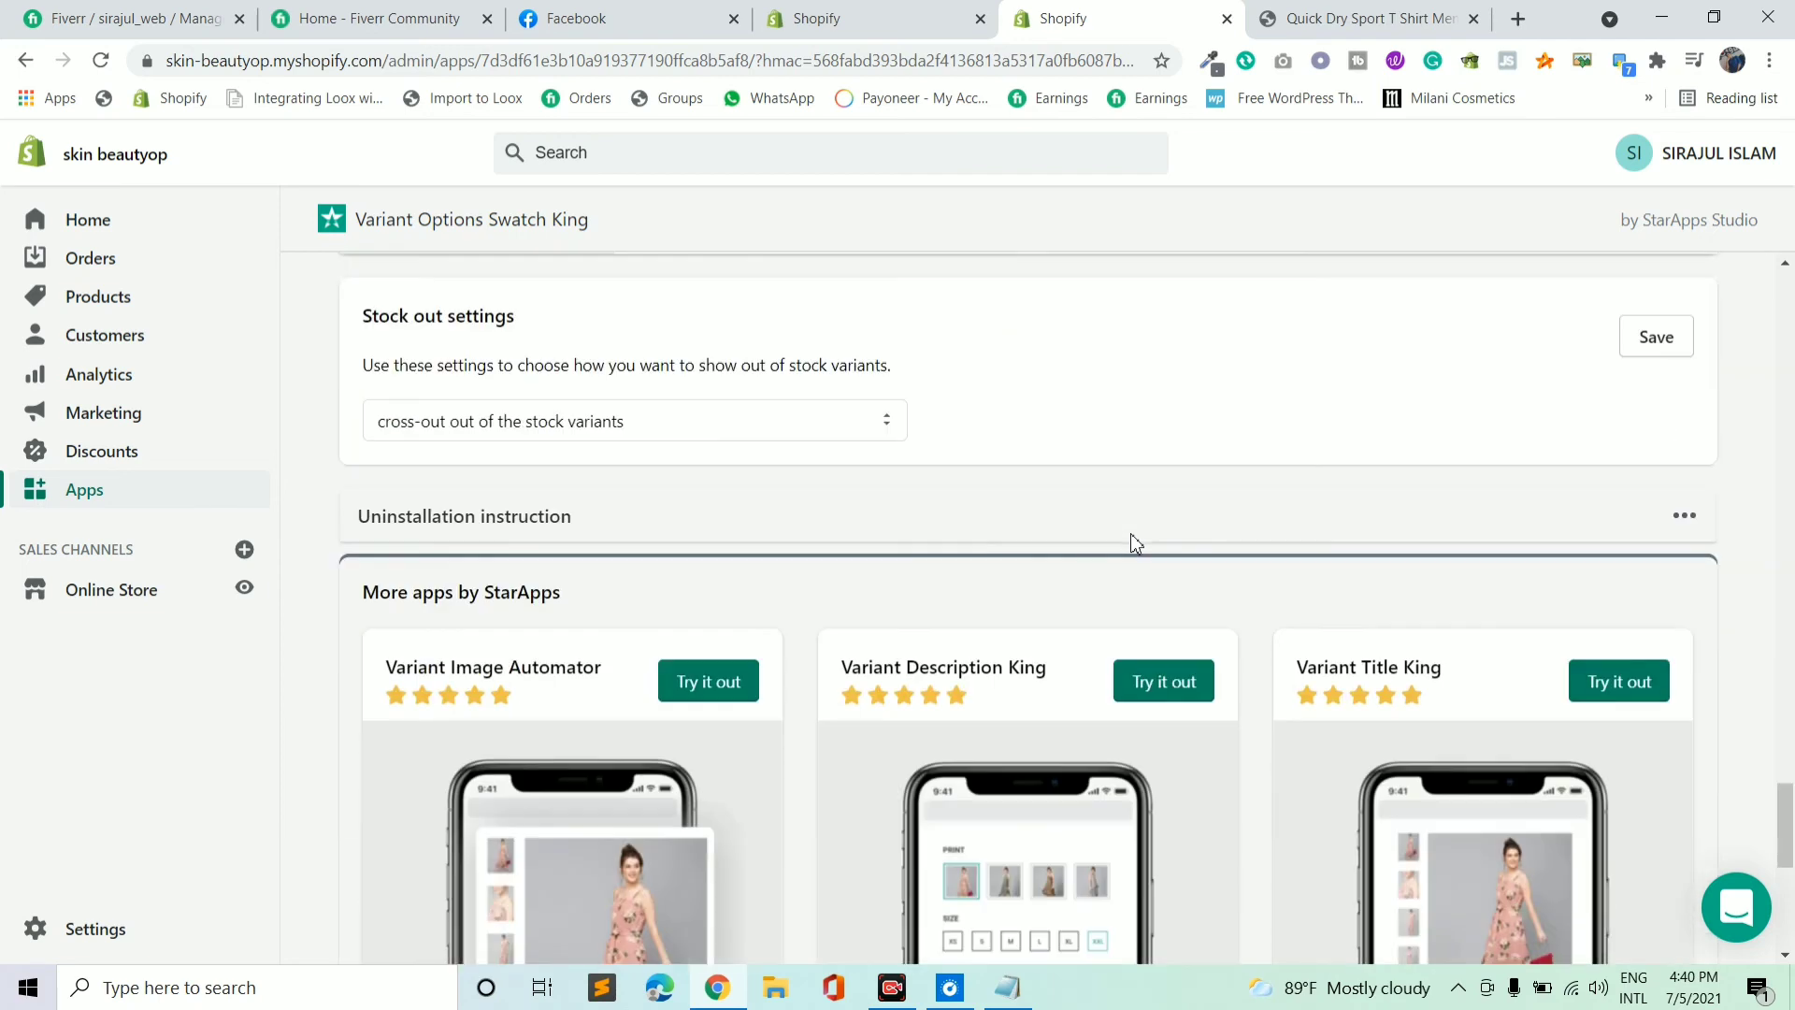
scroll(509, 525, up, 8)
scroll(580, 475, up, 2)
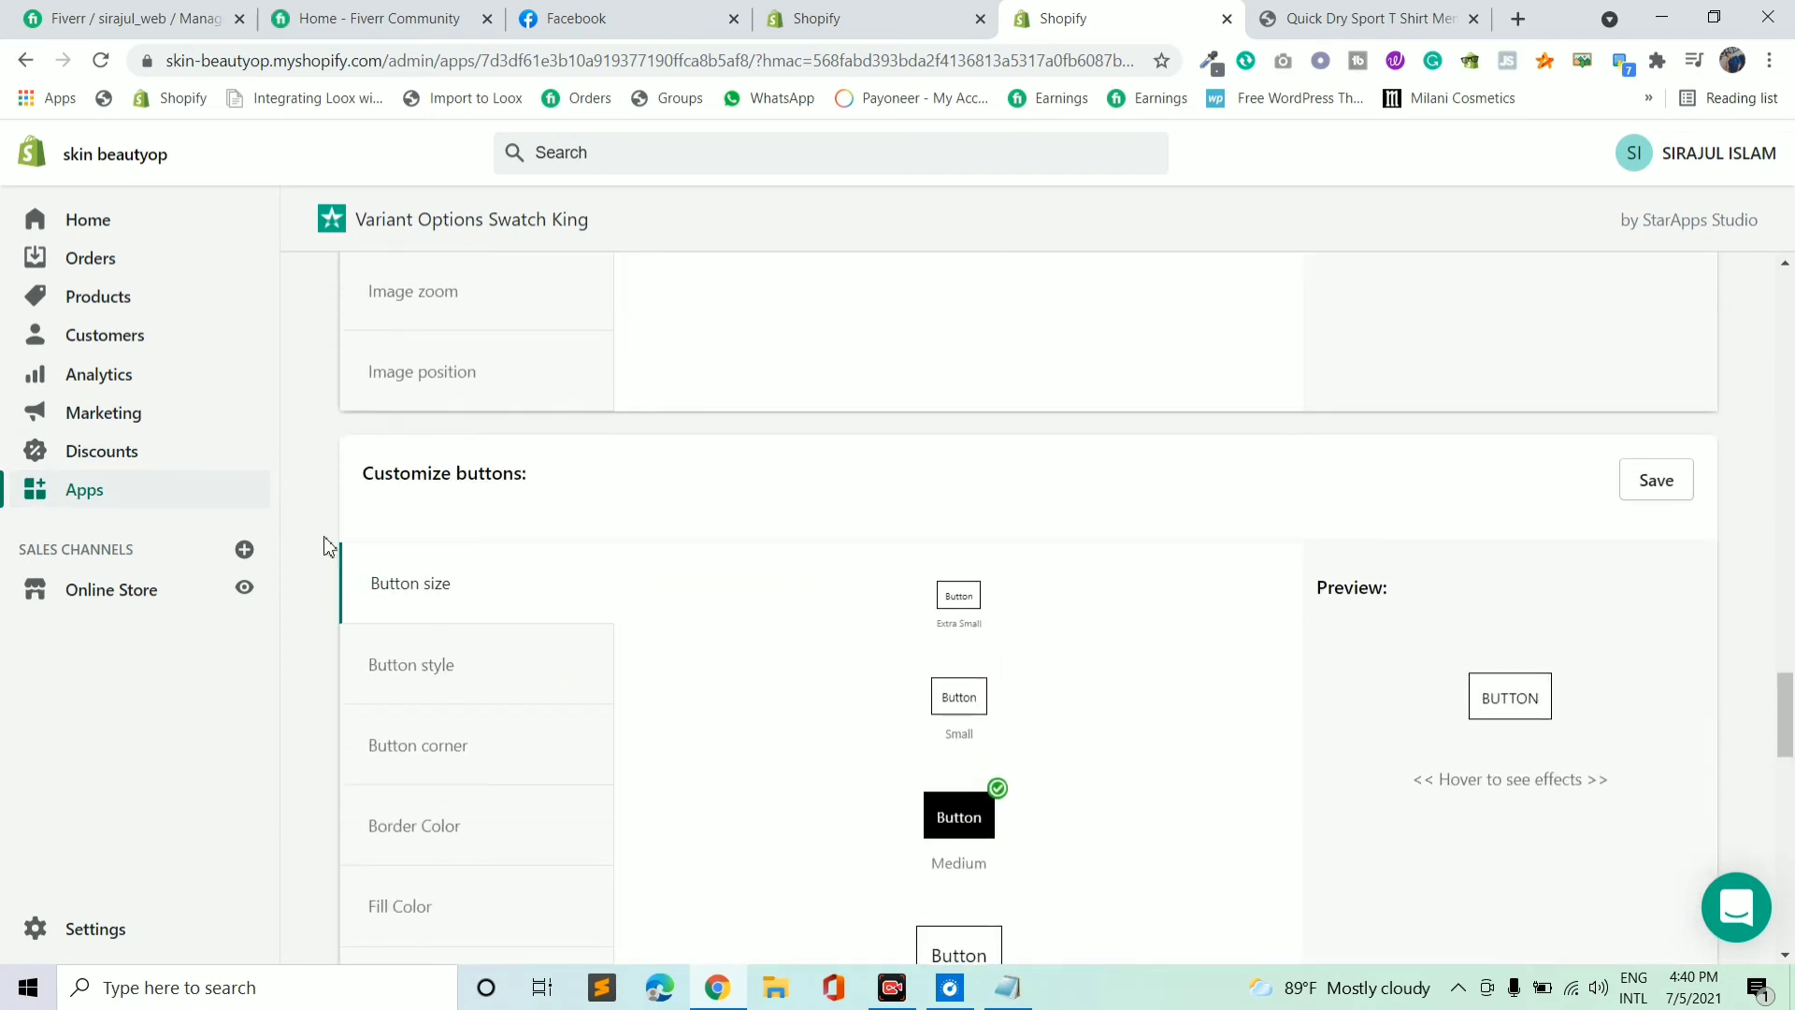
scroll(1074, 636, down, 2)
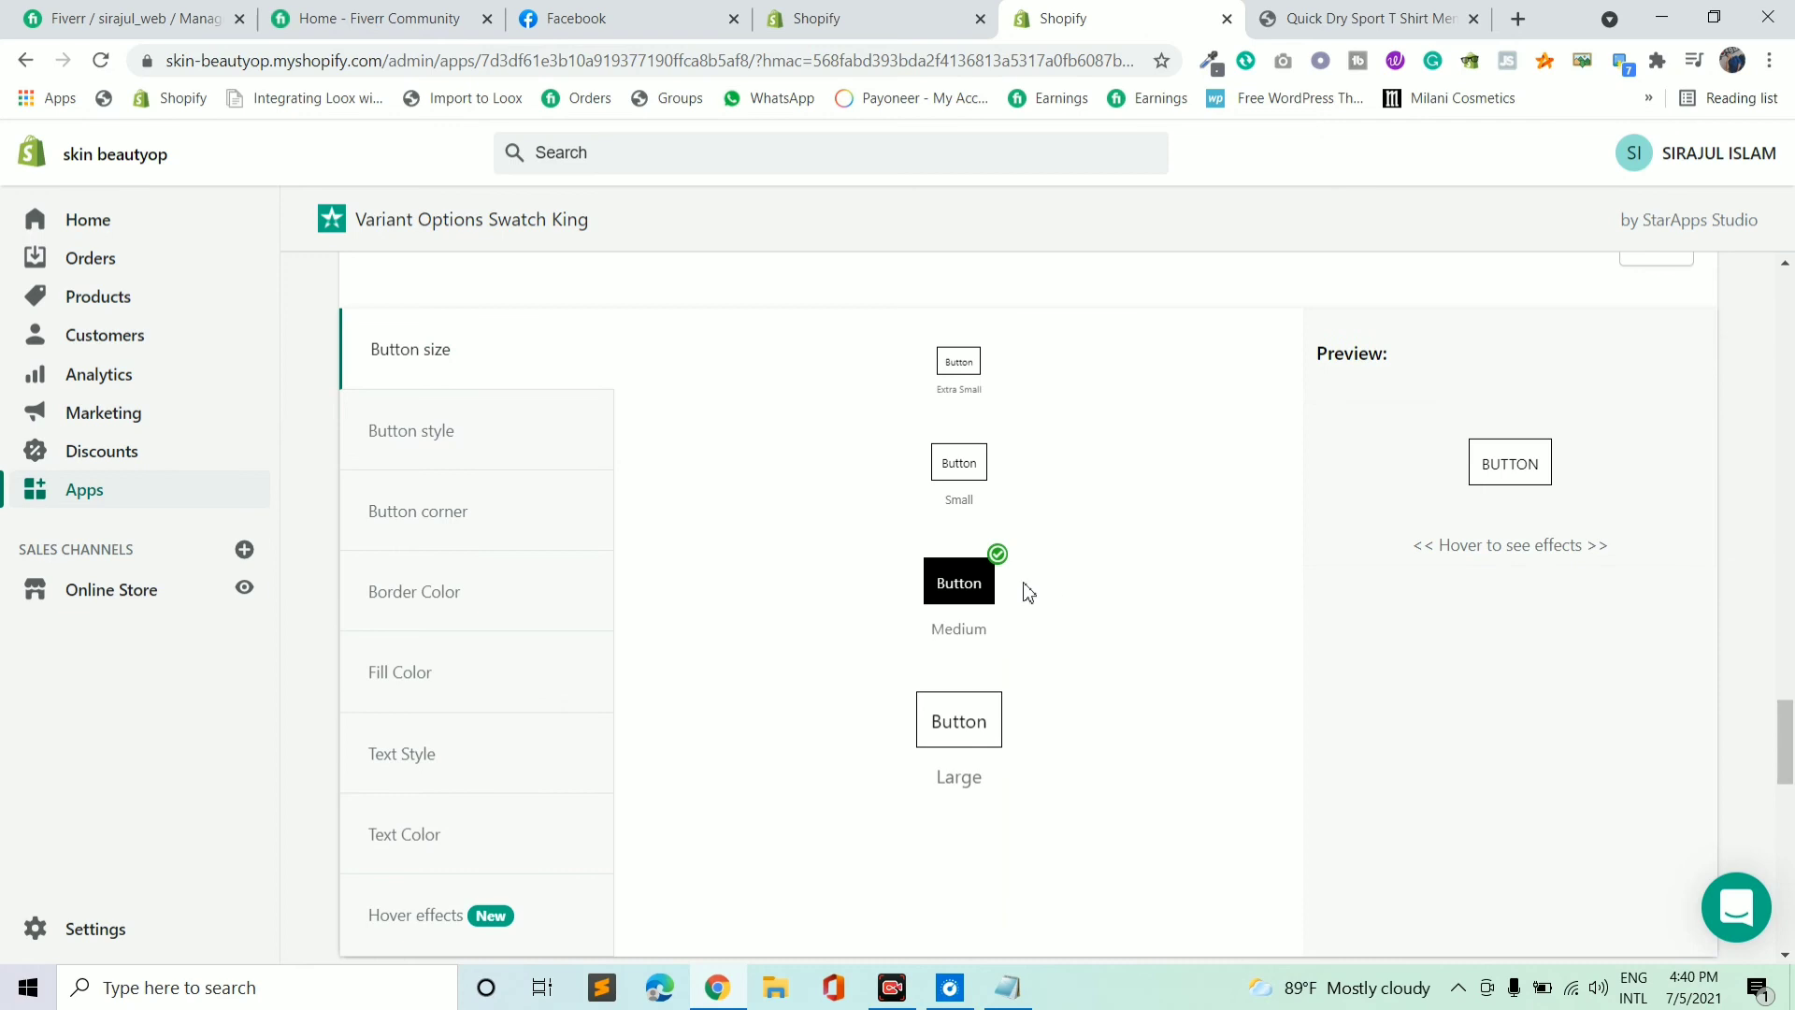
scroll(1022, 589, up, 1)
Examine the language settings, introduction, master switch, product groups and product option style sections of the app.
scroll(1119, 520, up, 15)
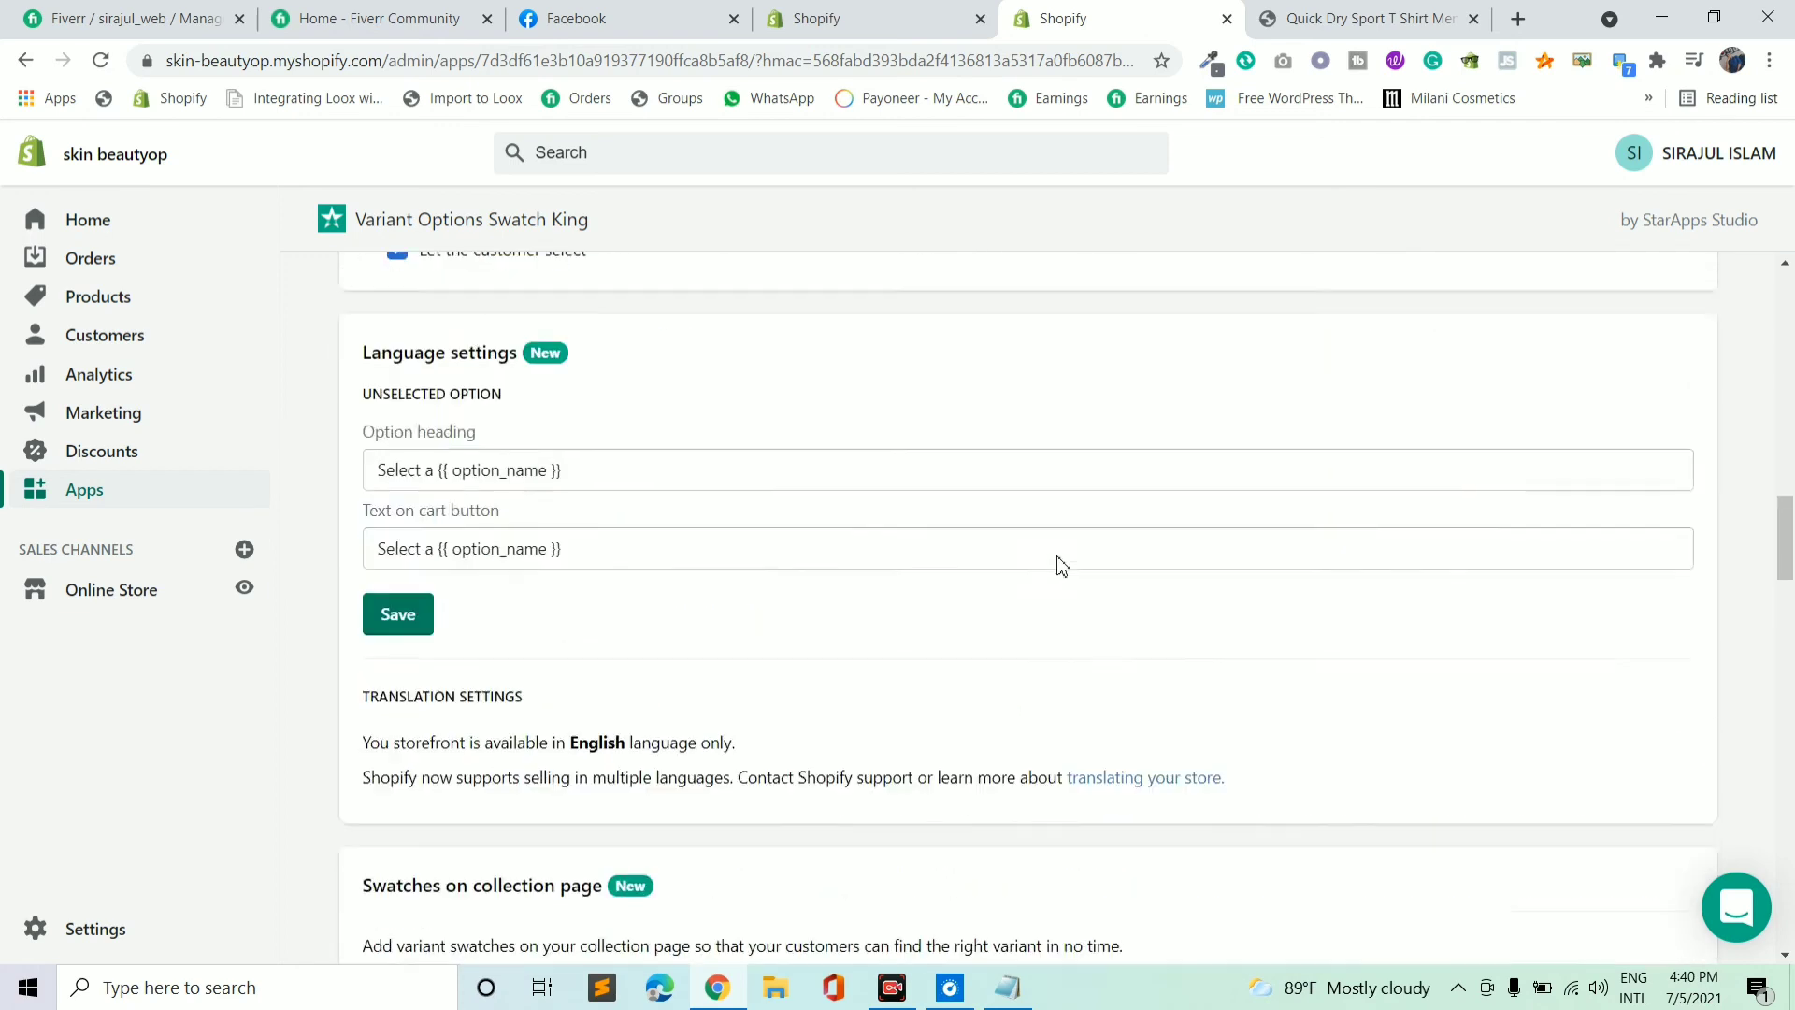
scroll(1078, 570, up, 4)
scroll(1085, 573, down, 5)
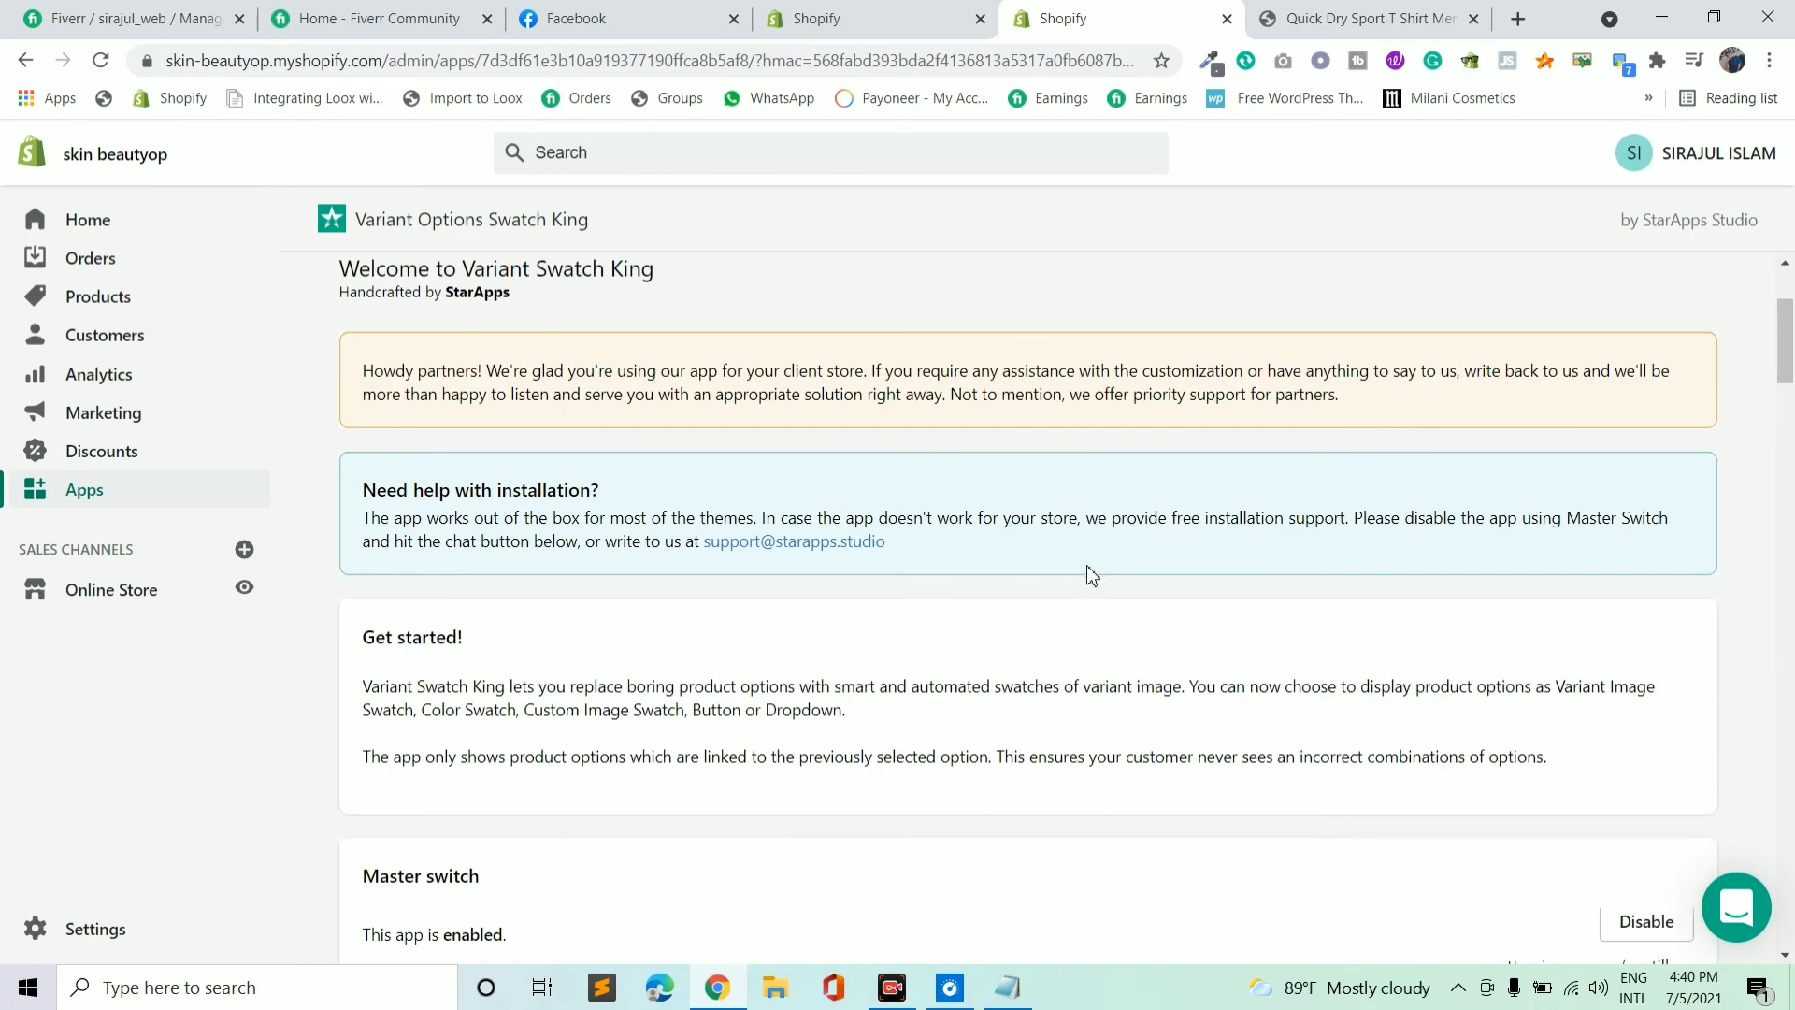
scroll(1093, 571, up, 4)
scroll(1092, 569, down, 4)
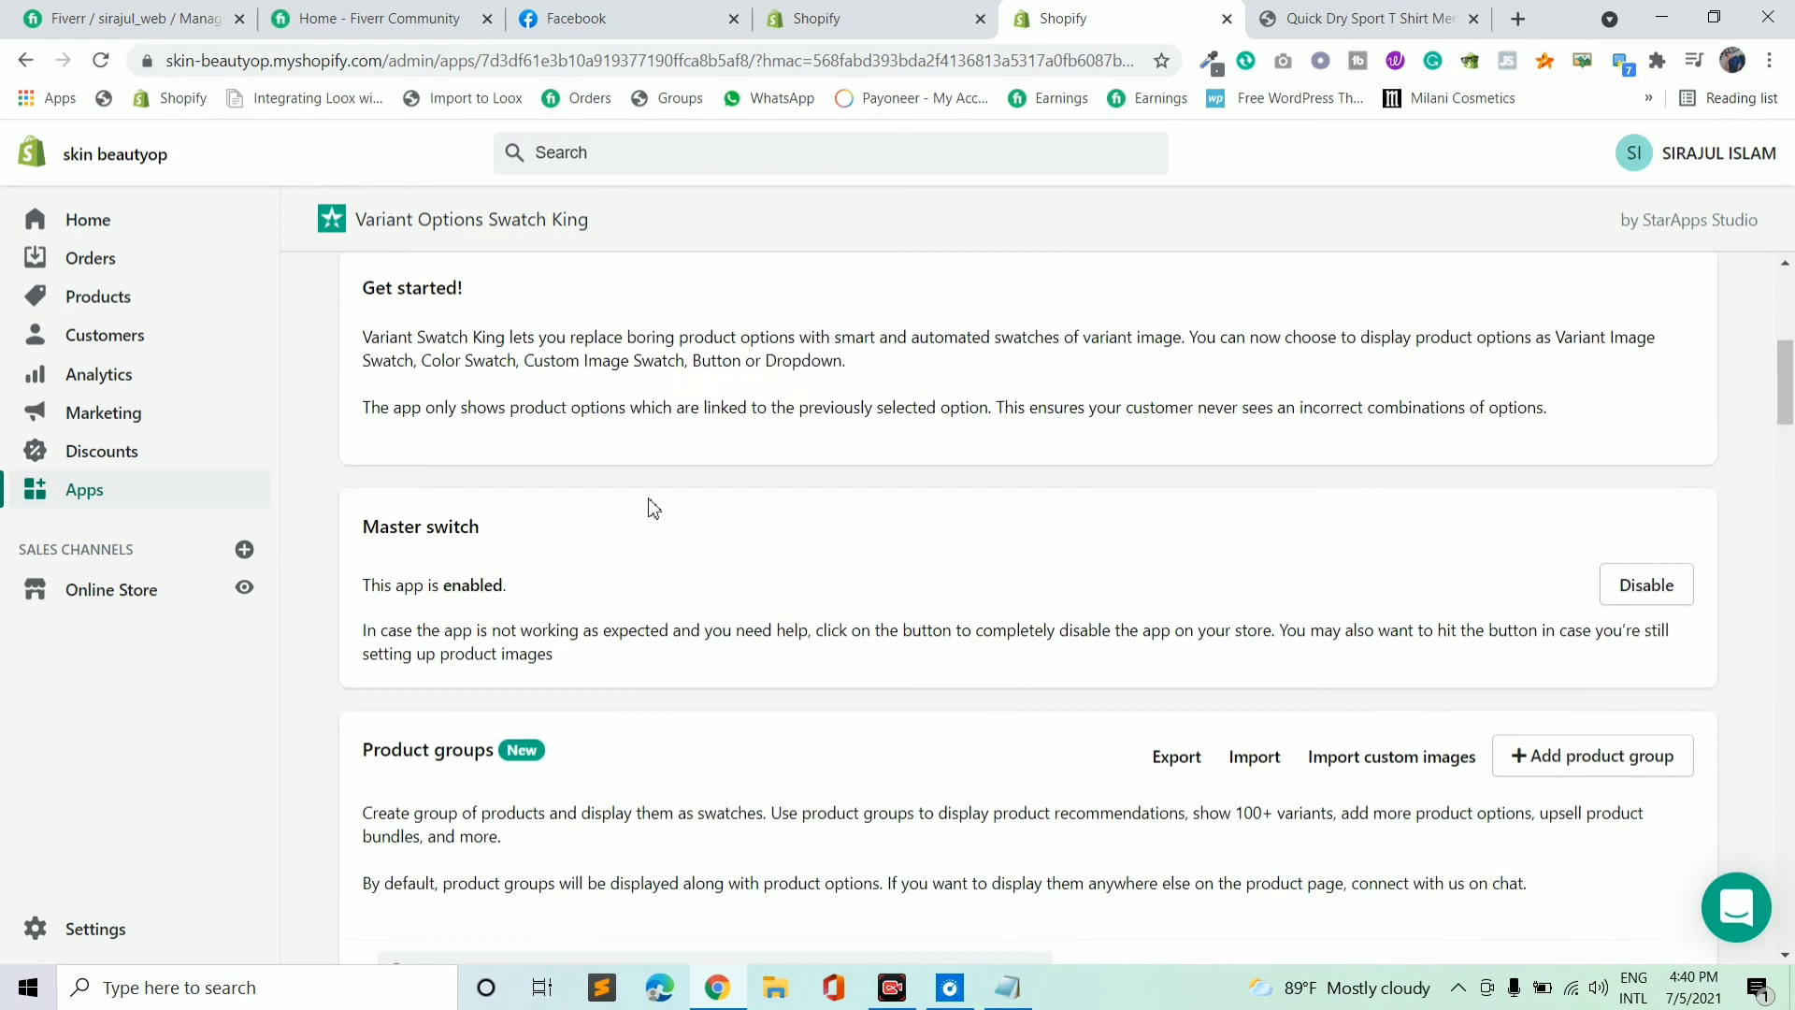
scroll(744, 520, down, 4)
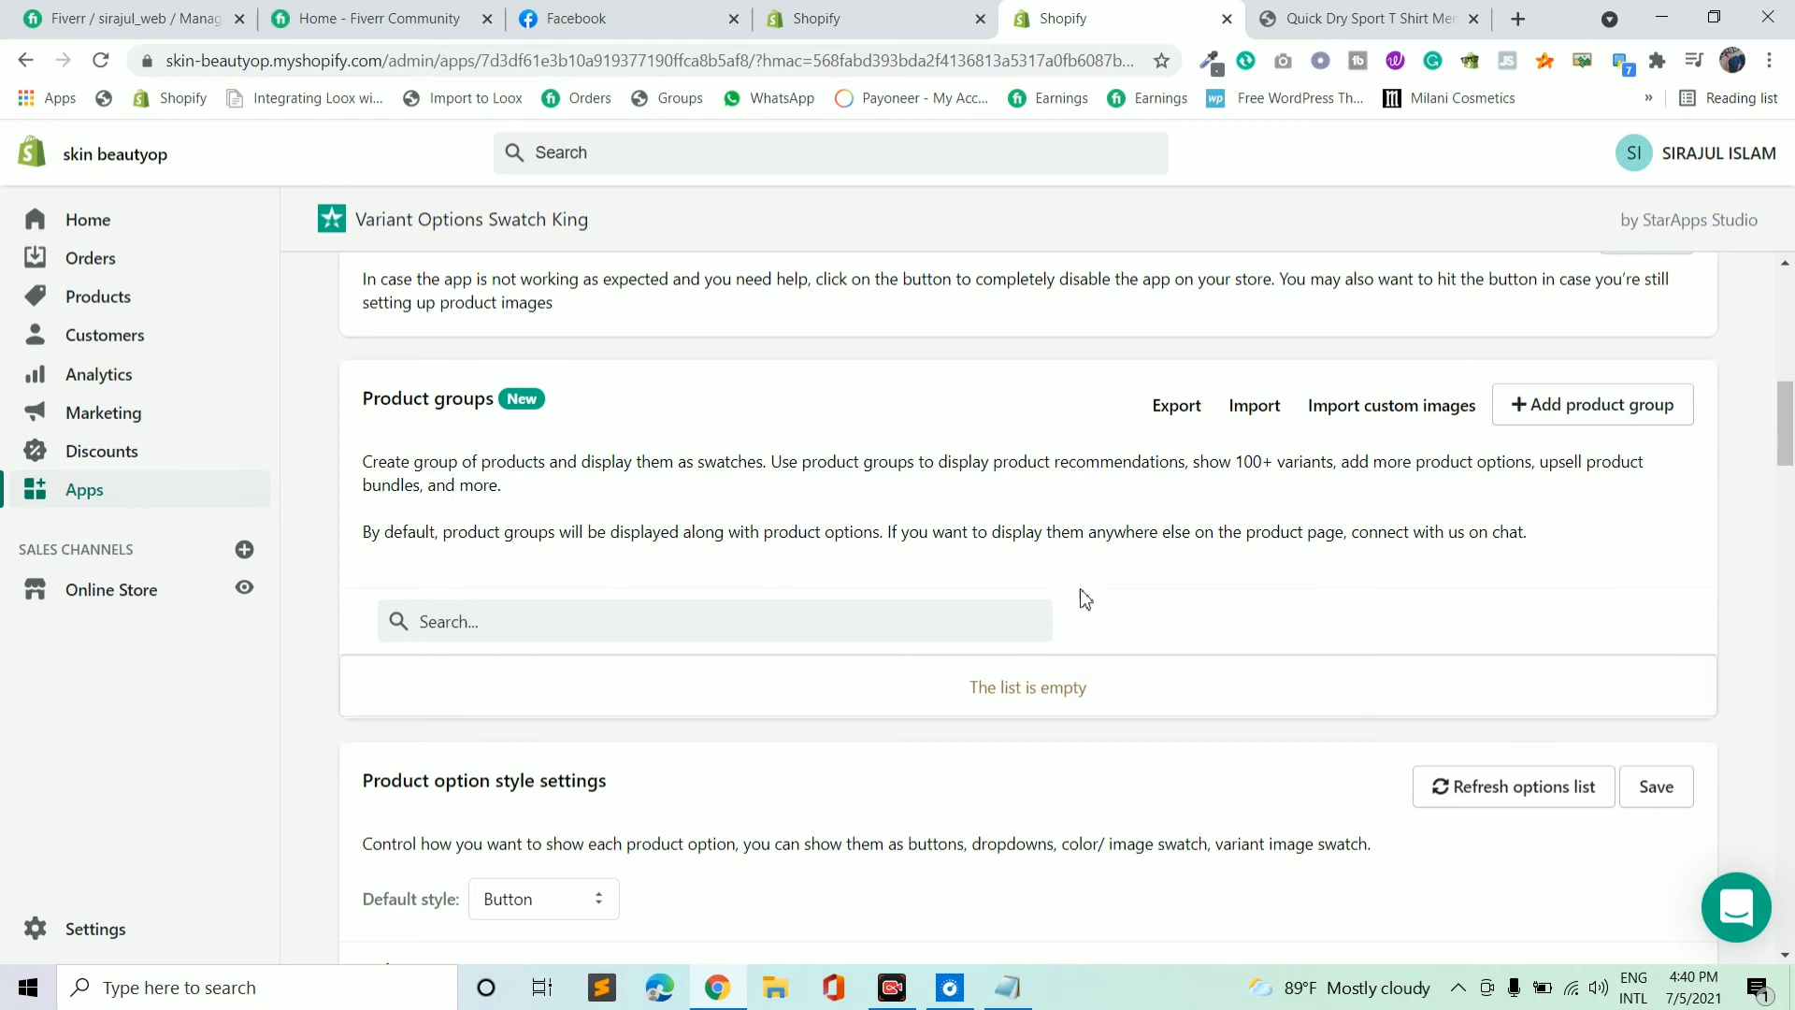
scroll(1084, 599, down, 1)
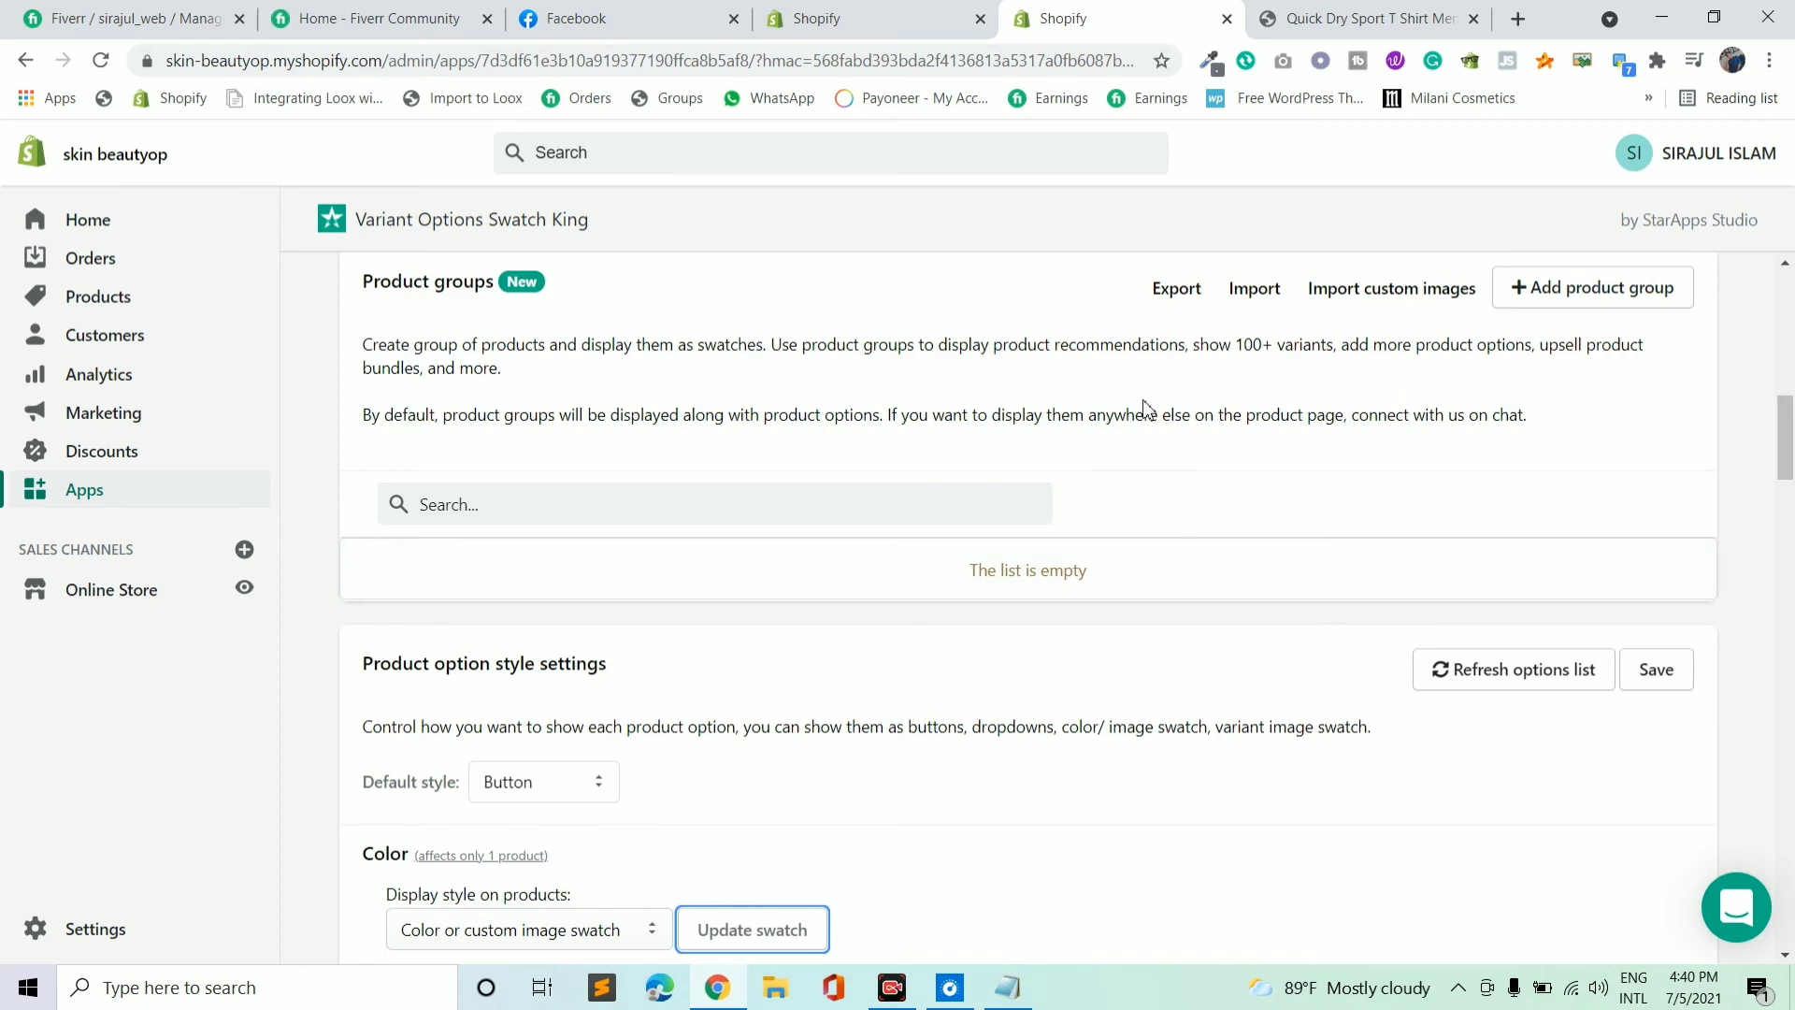
scroll(1167, 385, up, 5)
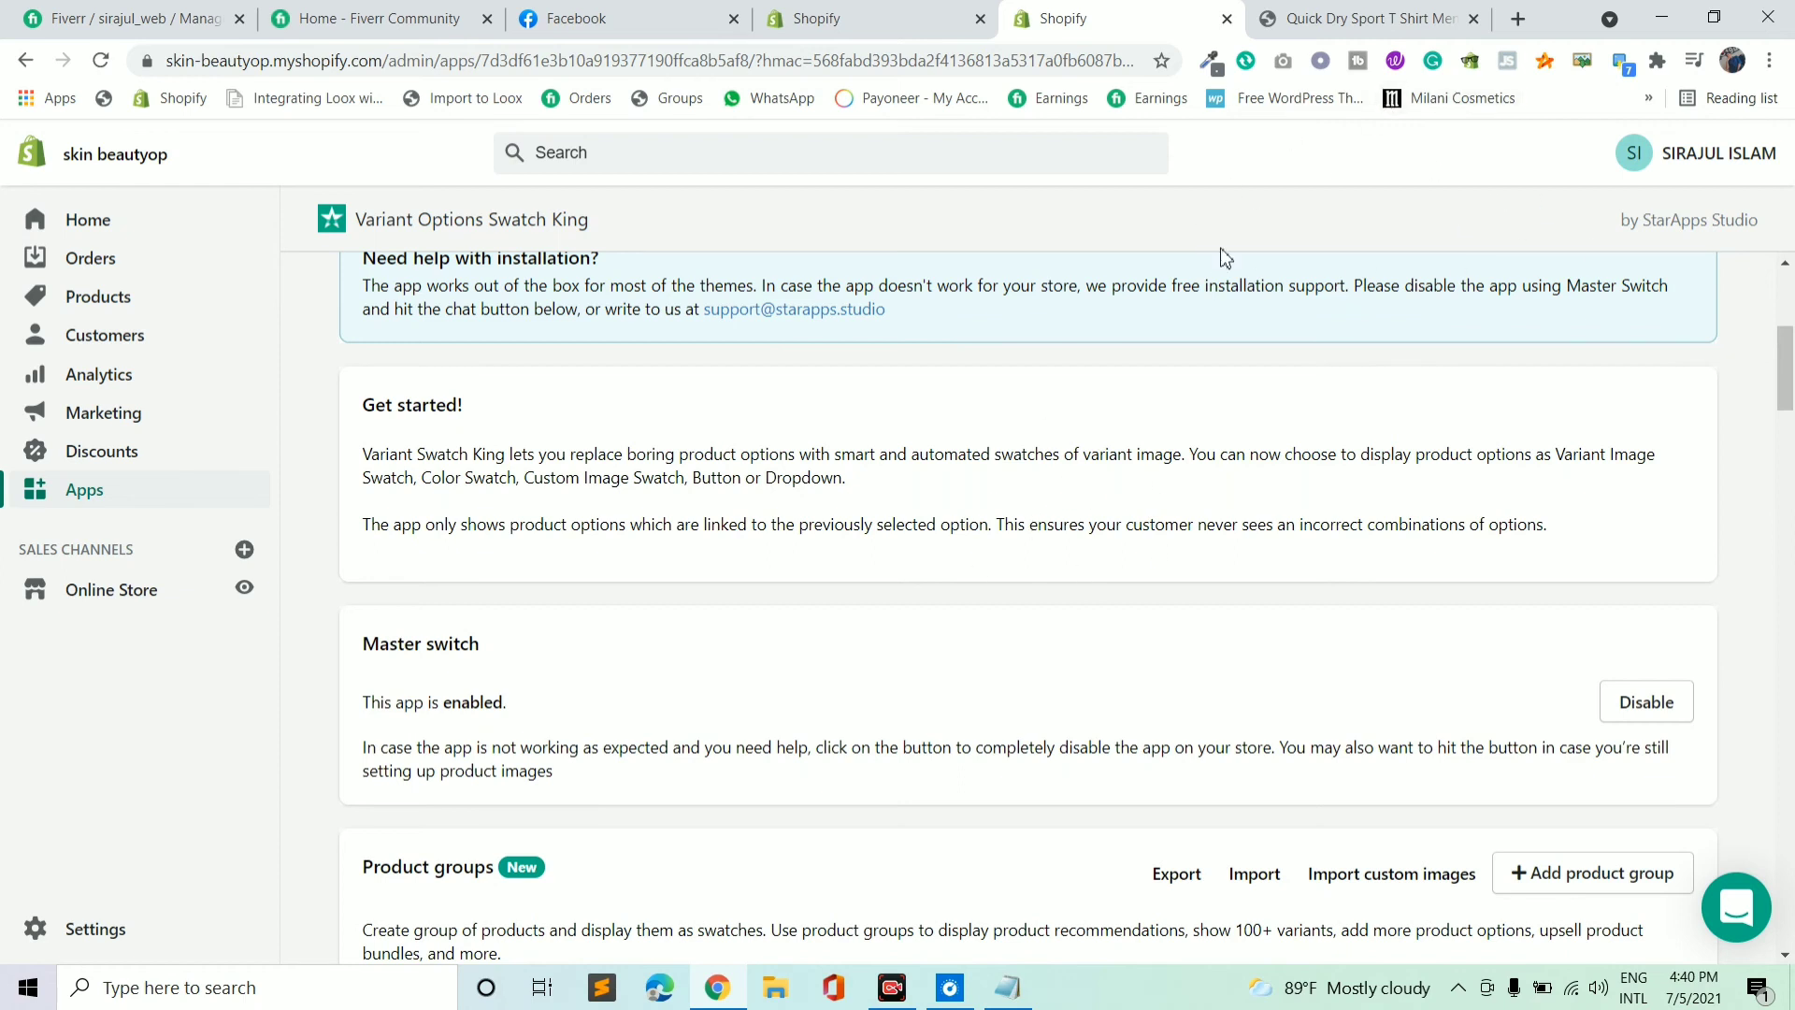
Open the Lemon Perfect home page at lemonperfect.com in a new browser tab.
click(1517, 19)
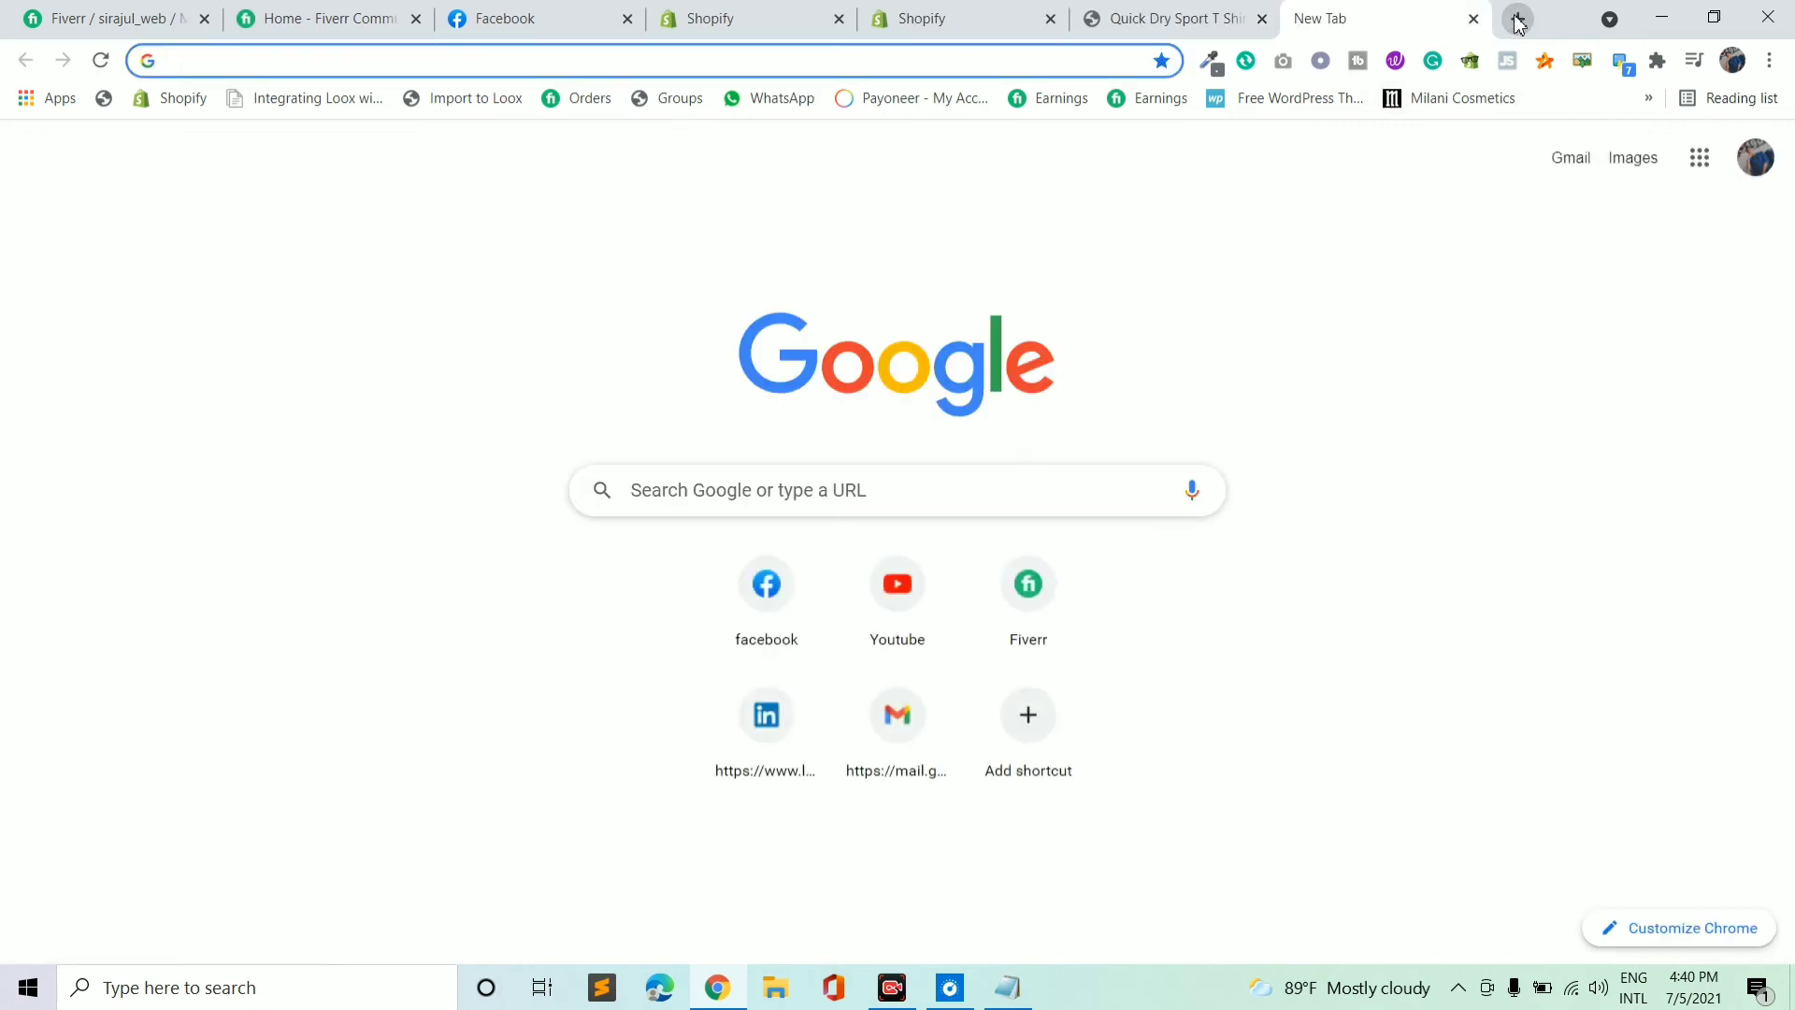
text(le)
key(Return)
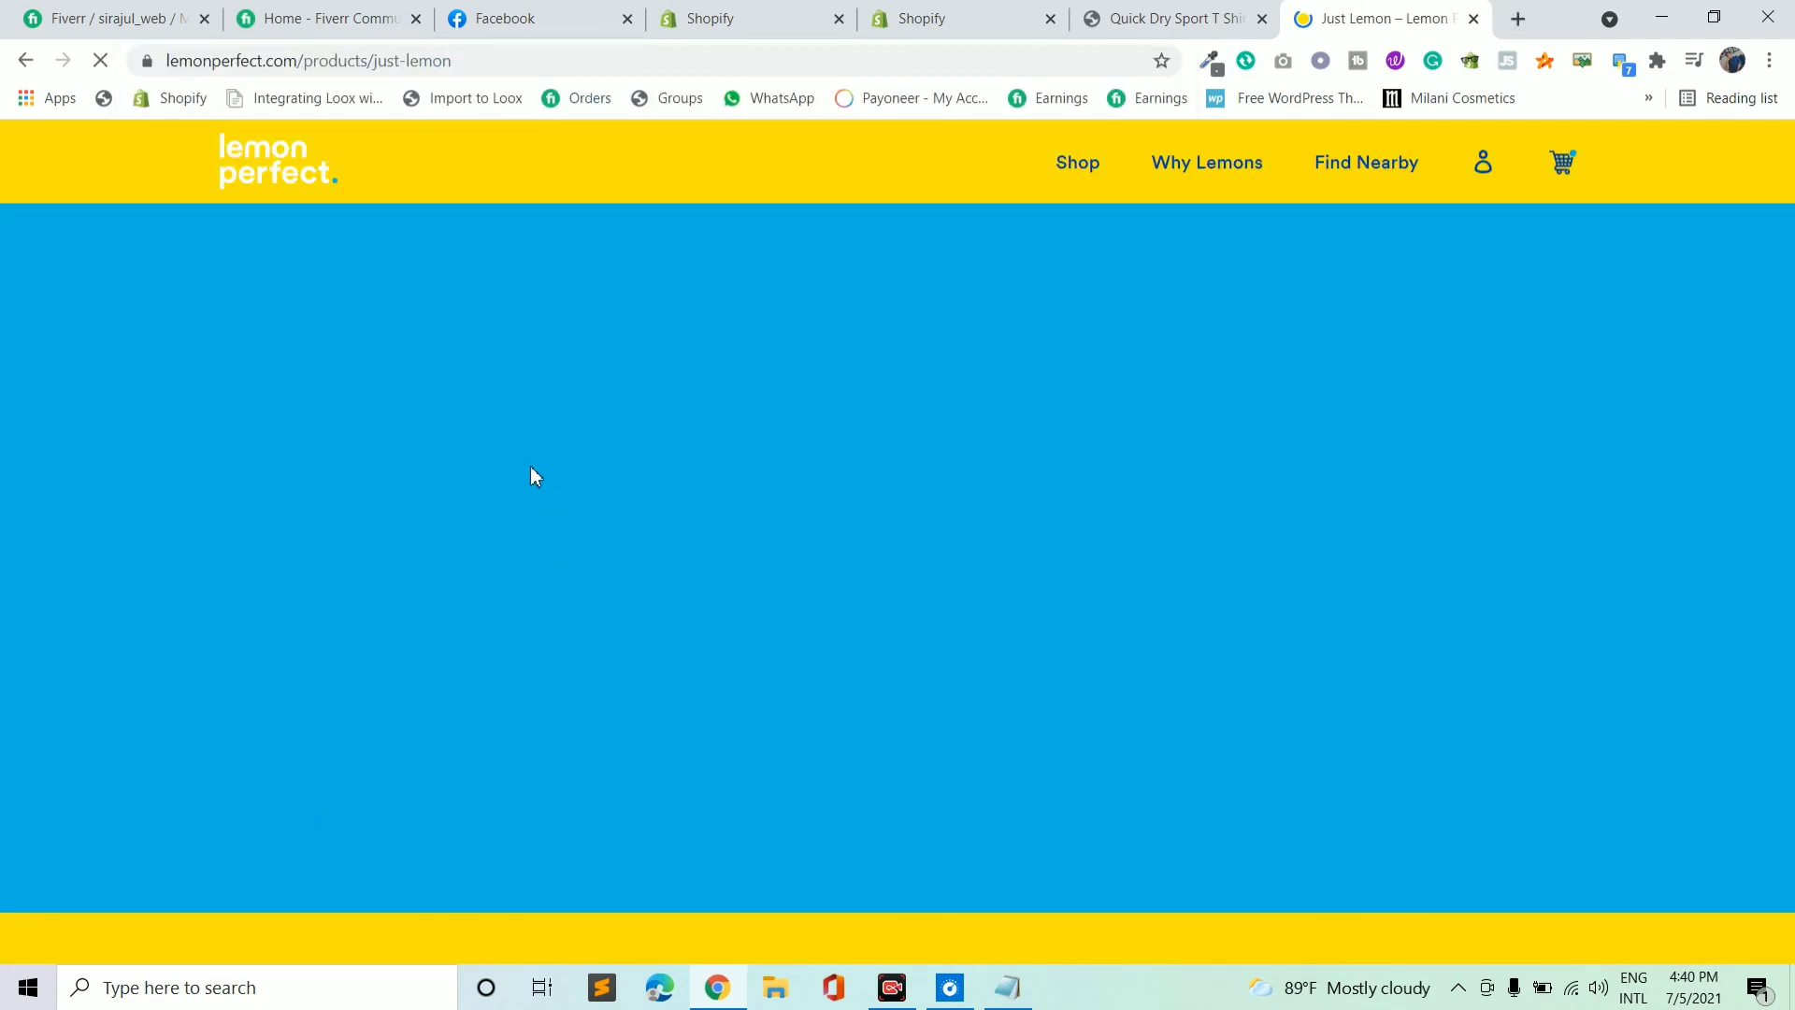
click(254, 159)
scroll(826, 463, down, 4)
scroll(818, 458, up, 4)
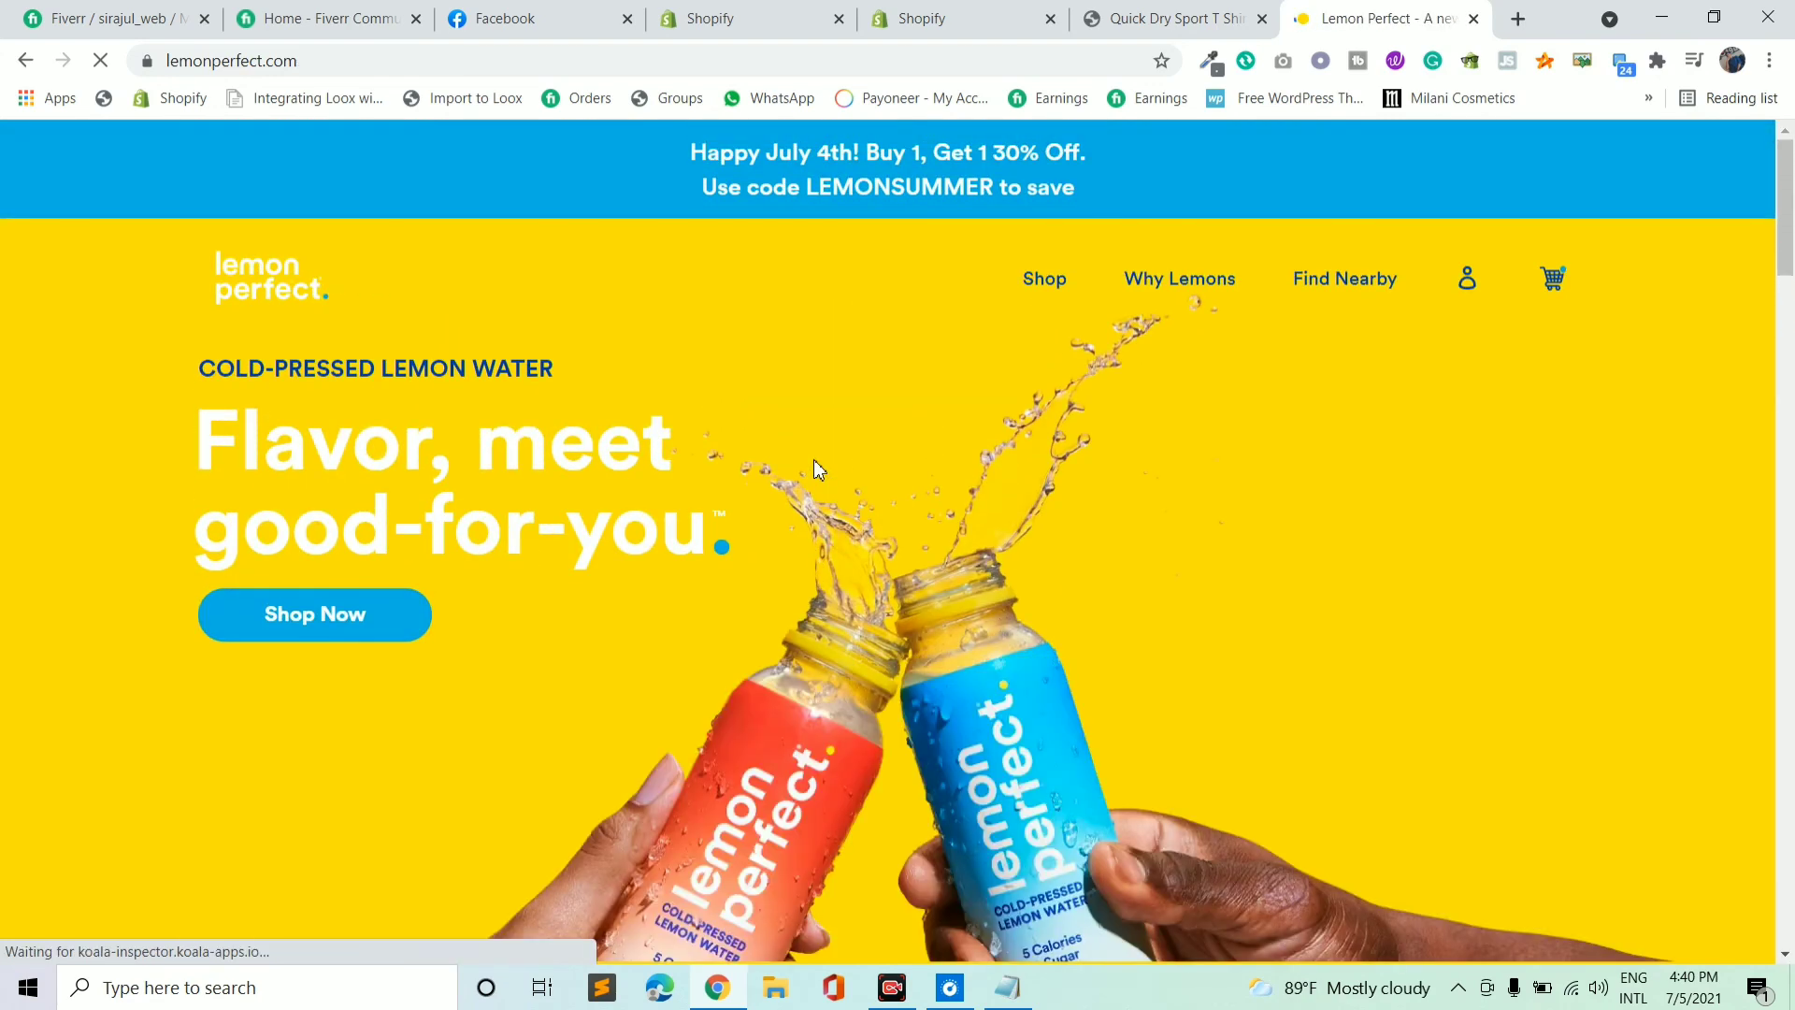
Find the Flavor selector on the Lemon Perfect home page and try several of its color swatches, including Dragon Fruit Mango, Just Lemon and Blueberry Açaí.
scroll(814, 458, down, 10)
scroll(828, 456, down, 13)
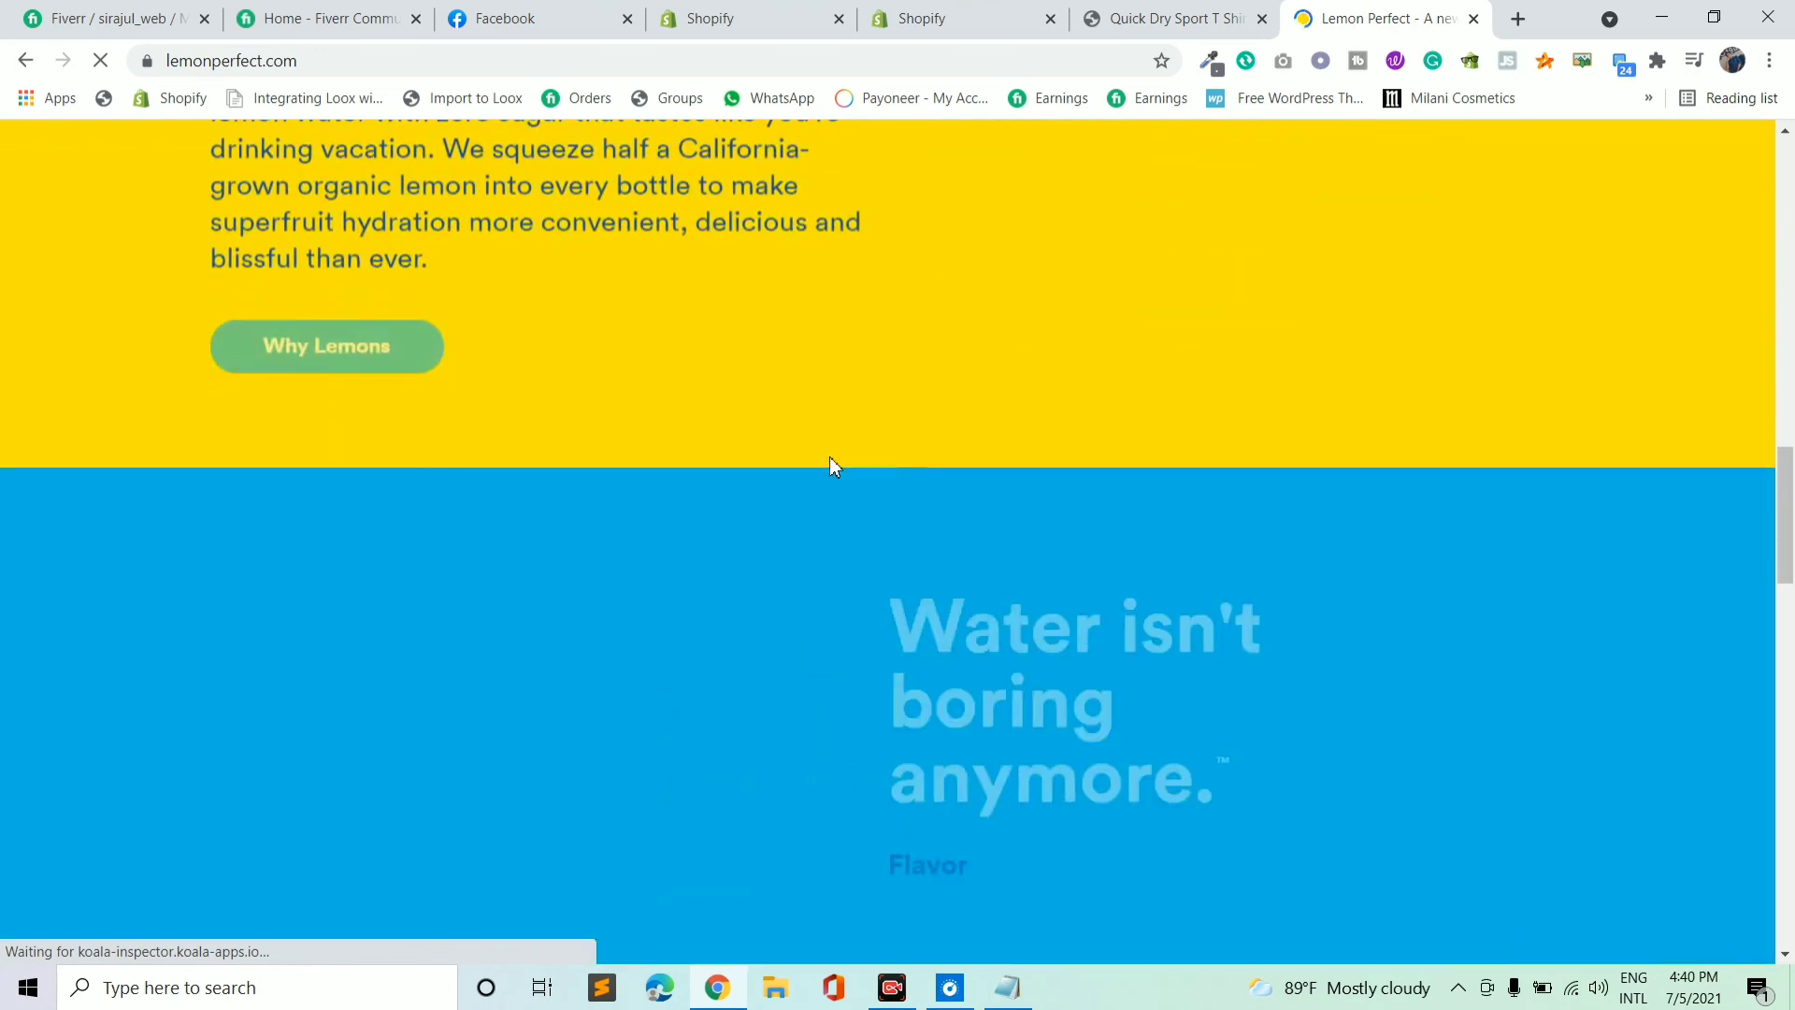
scroll(828, 456, up, 4)
scroll(833, 329, up, 4)
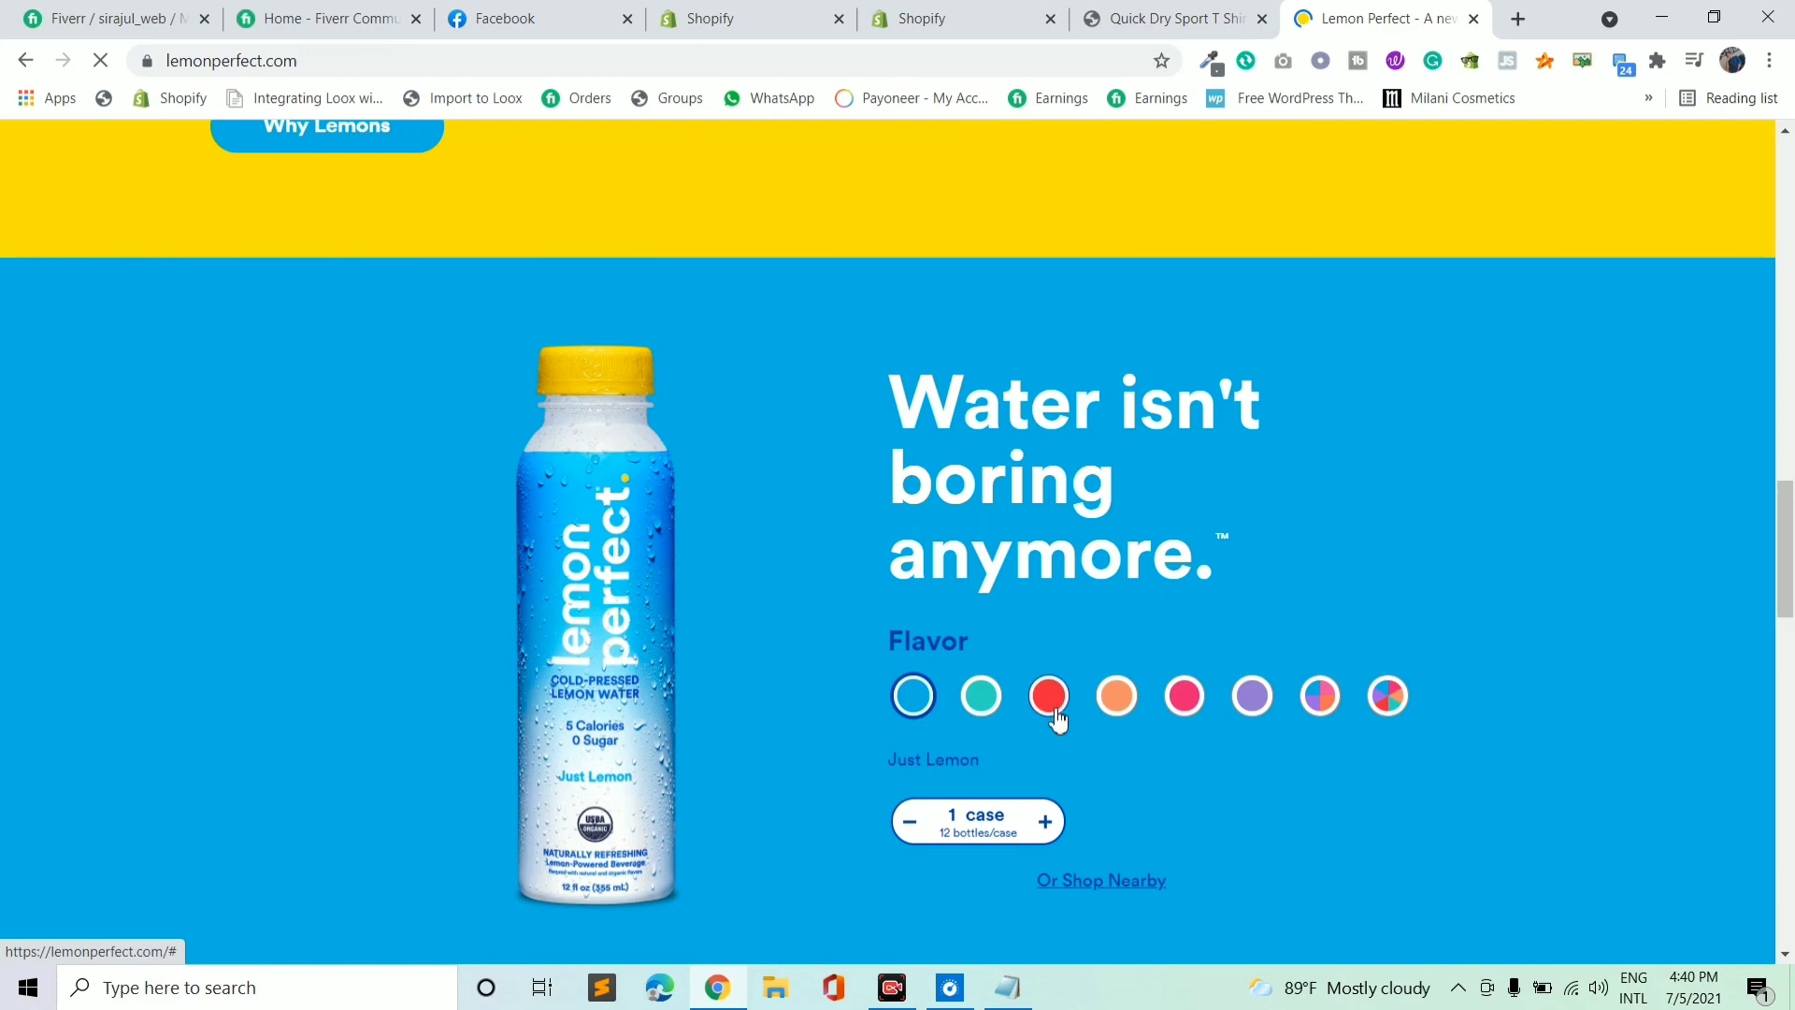
click(1050, 696)
click(1116, 696)
click(1180, 712)
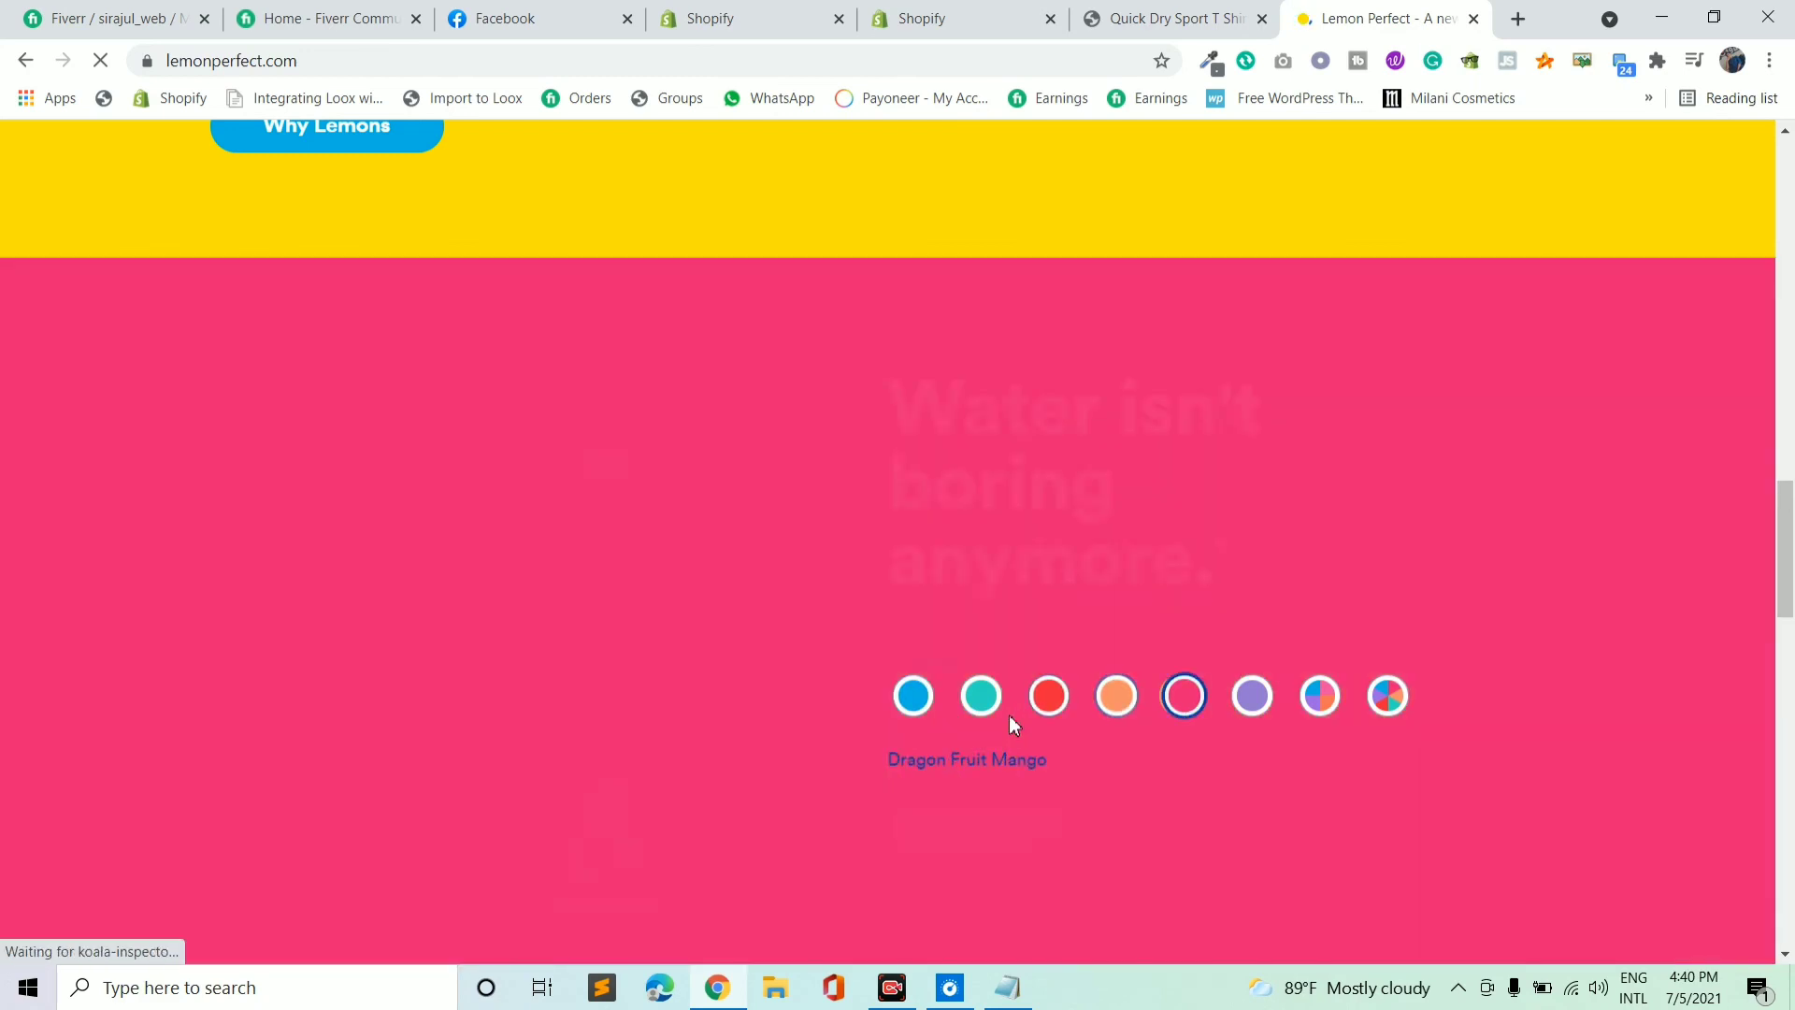
click(913, 702)
click(1117, 696)
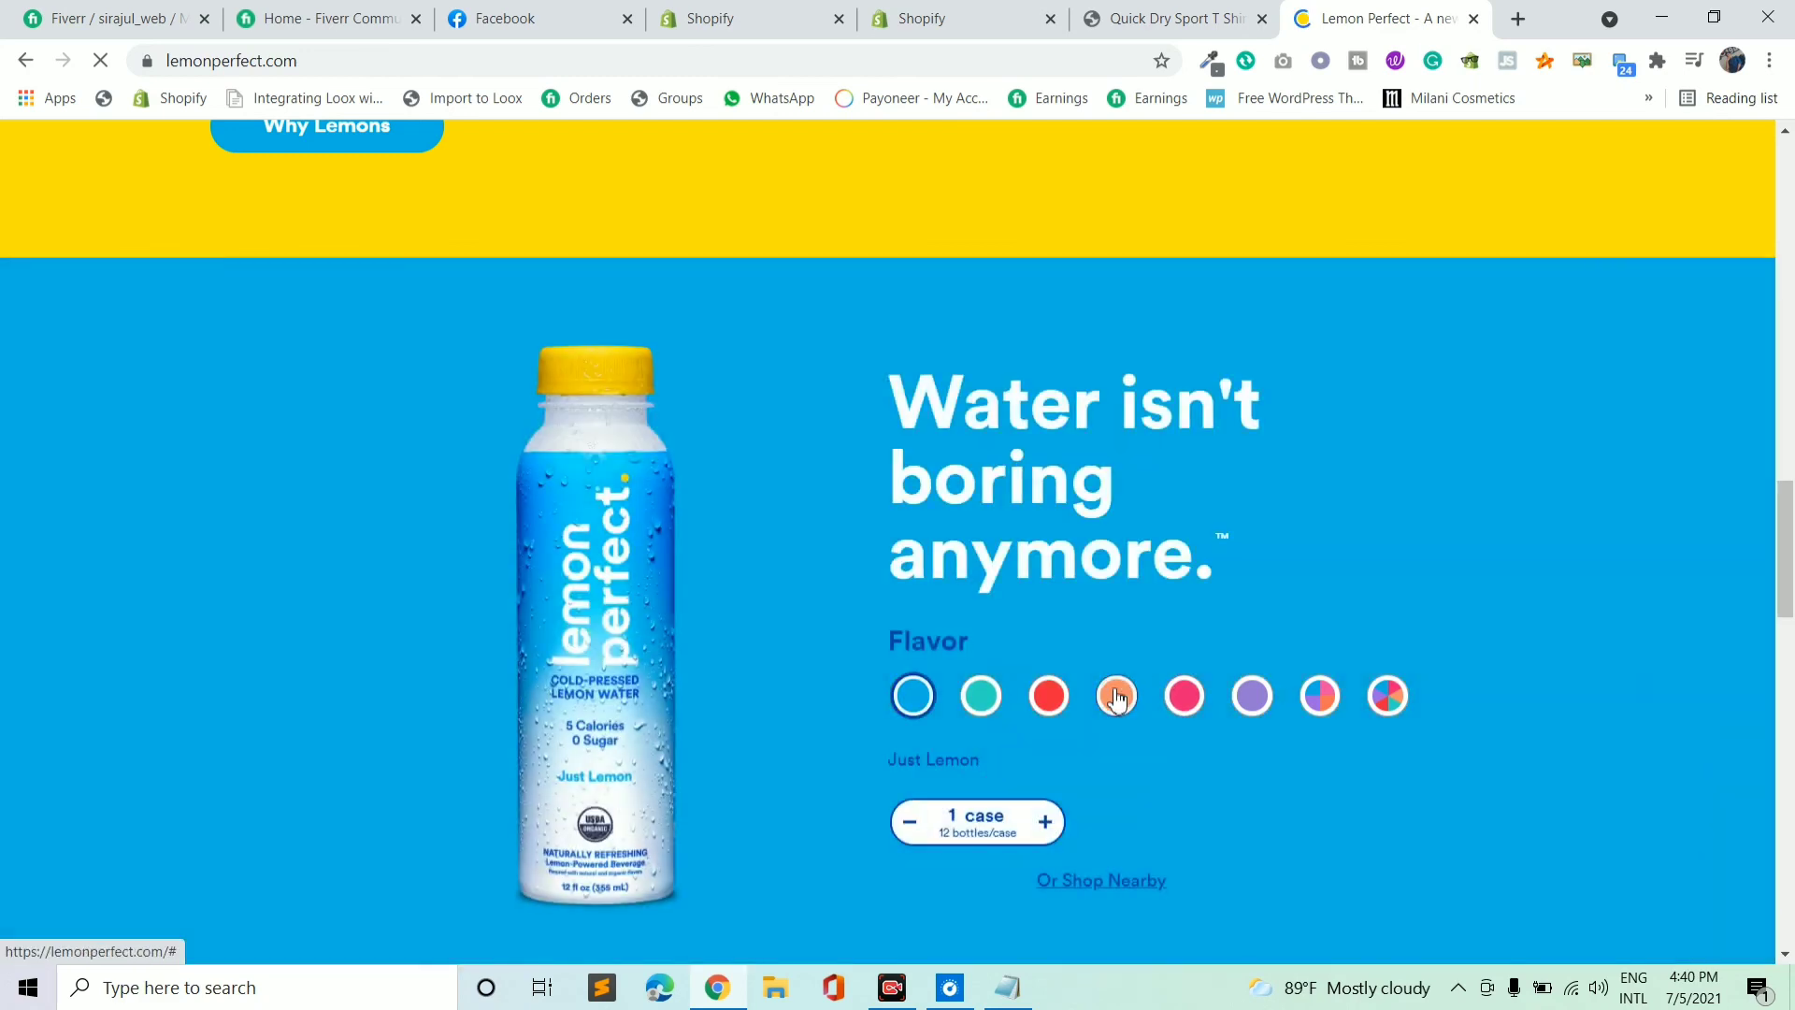
click(1184, 709)
click(1262, 710)
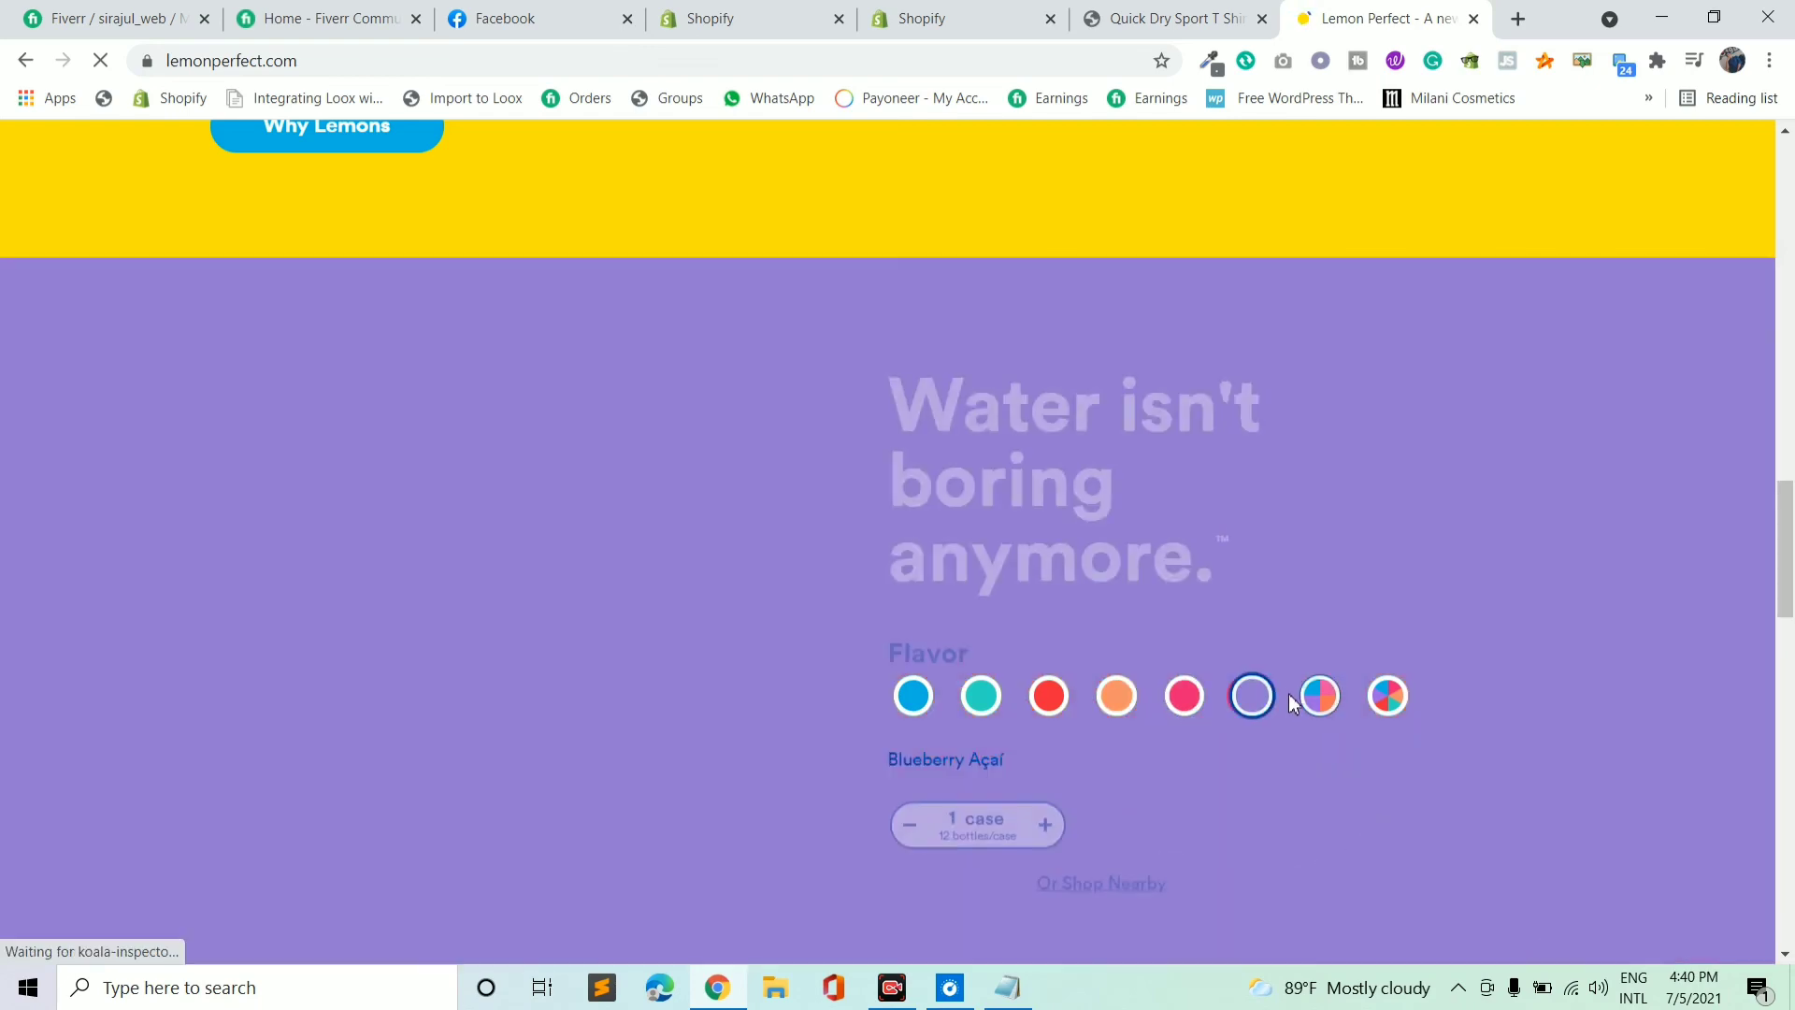
Look over the rest of the Lemon Perfect home page and close its browser tab.
scroll(800, 624, down, 3)
scroll(800, 627, up, 15)
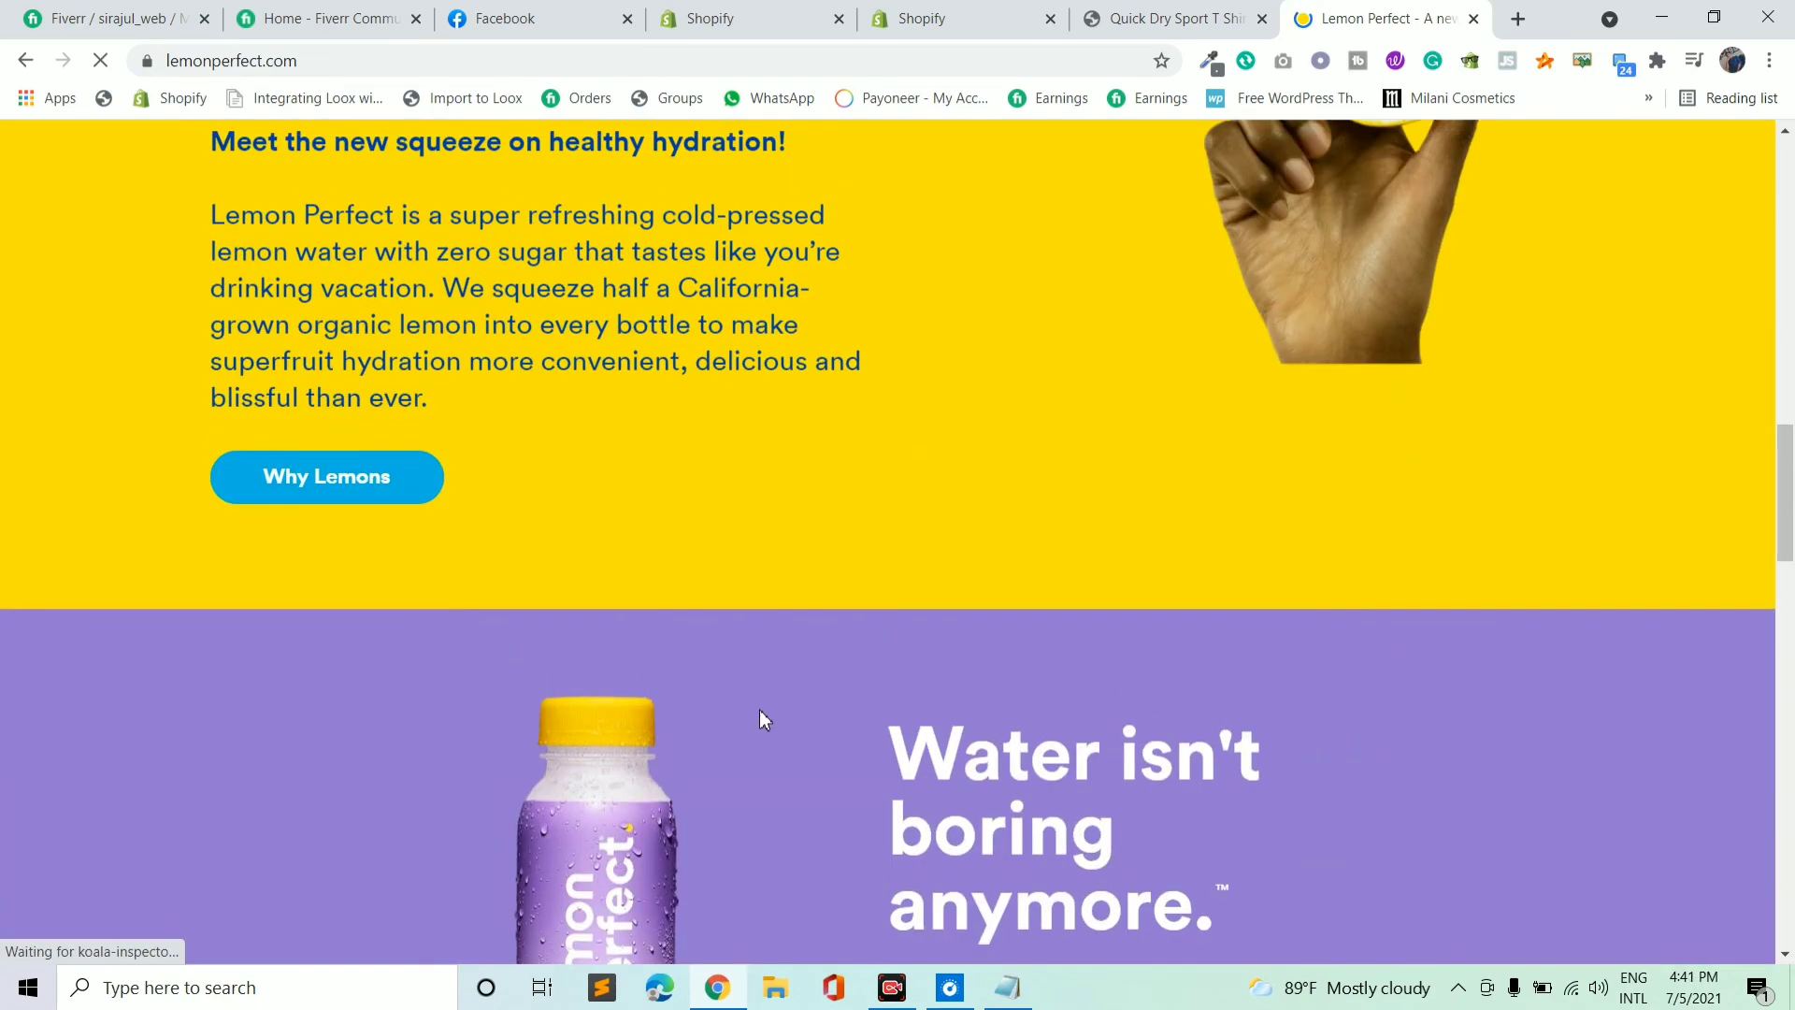
scroll(793, 694, down, 15)
scroll(855, 652, down, 10)
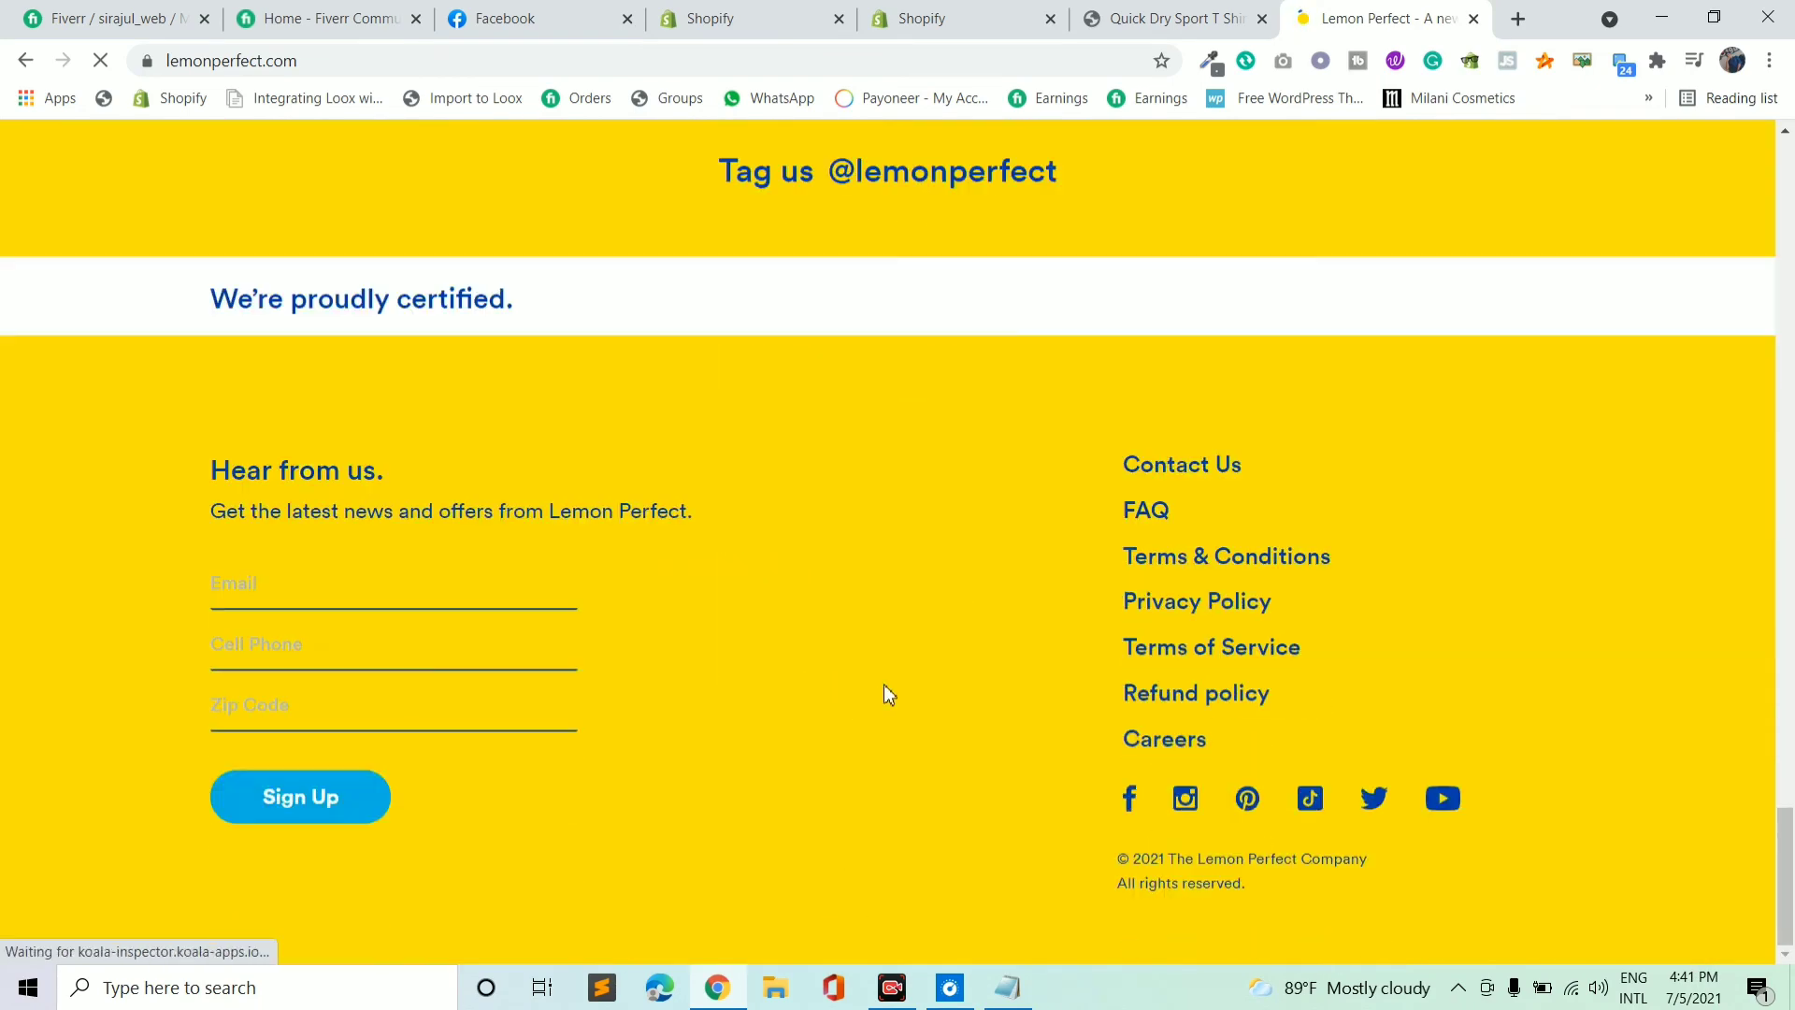
scroll(883, 682, up, 20)
scroll(860, 724, up, 4)
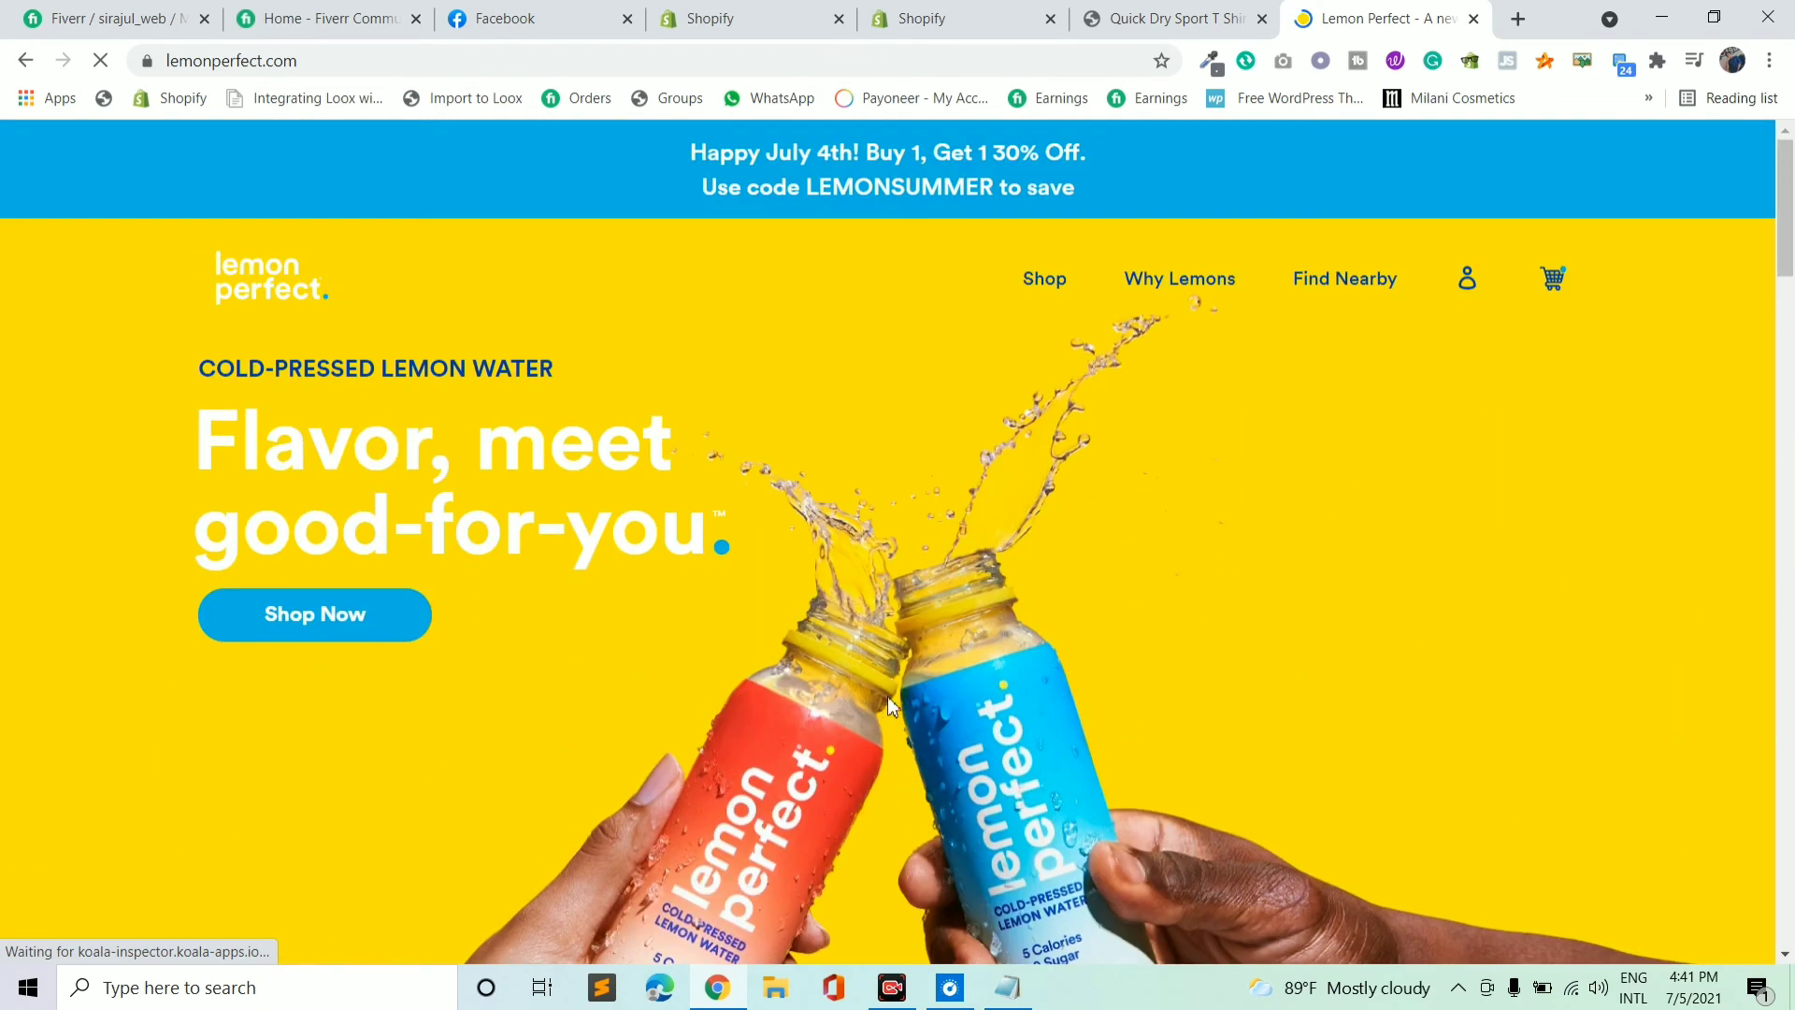
click(1474, 19)
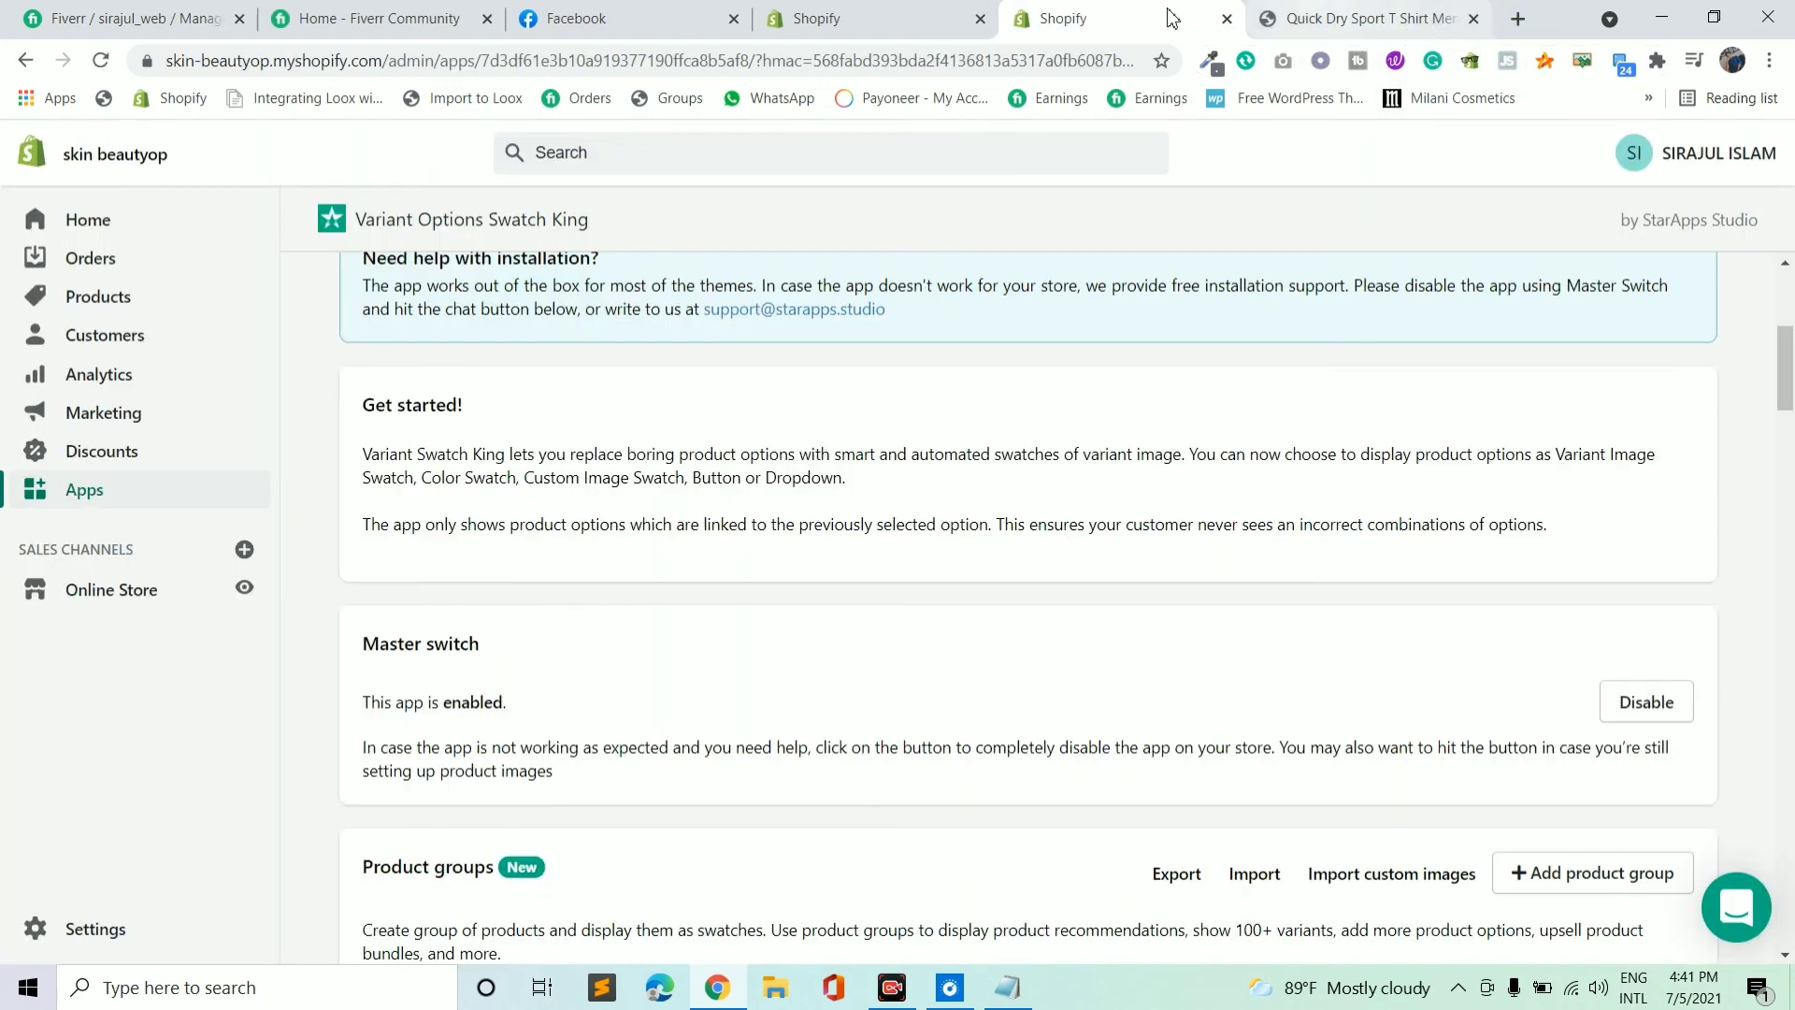
Look through the swatch app's page once more, from the introduction down to the swatch and button customization.
click(877, 19)
click(1113, 14)
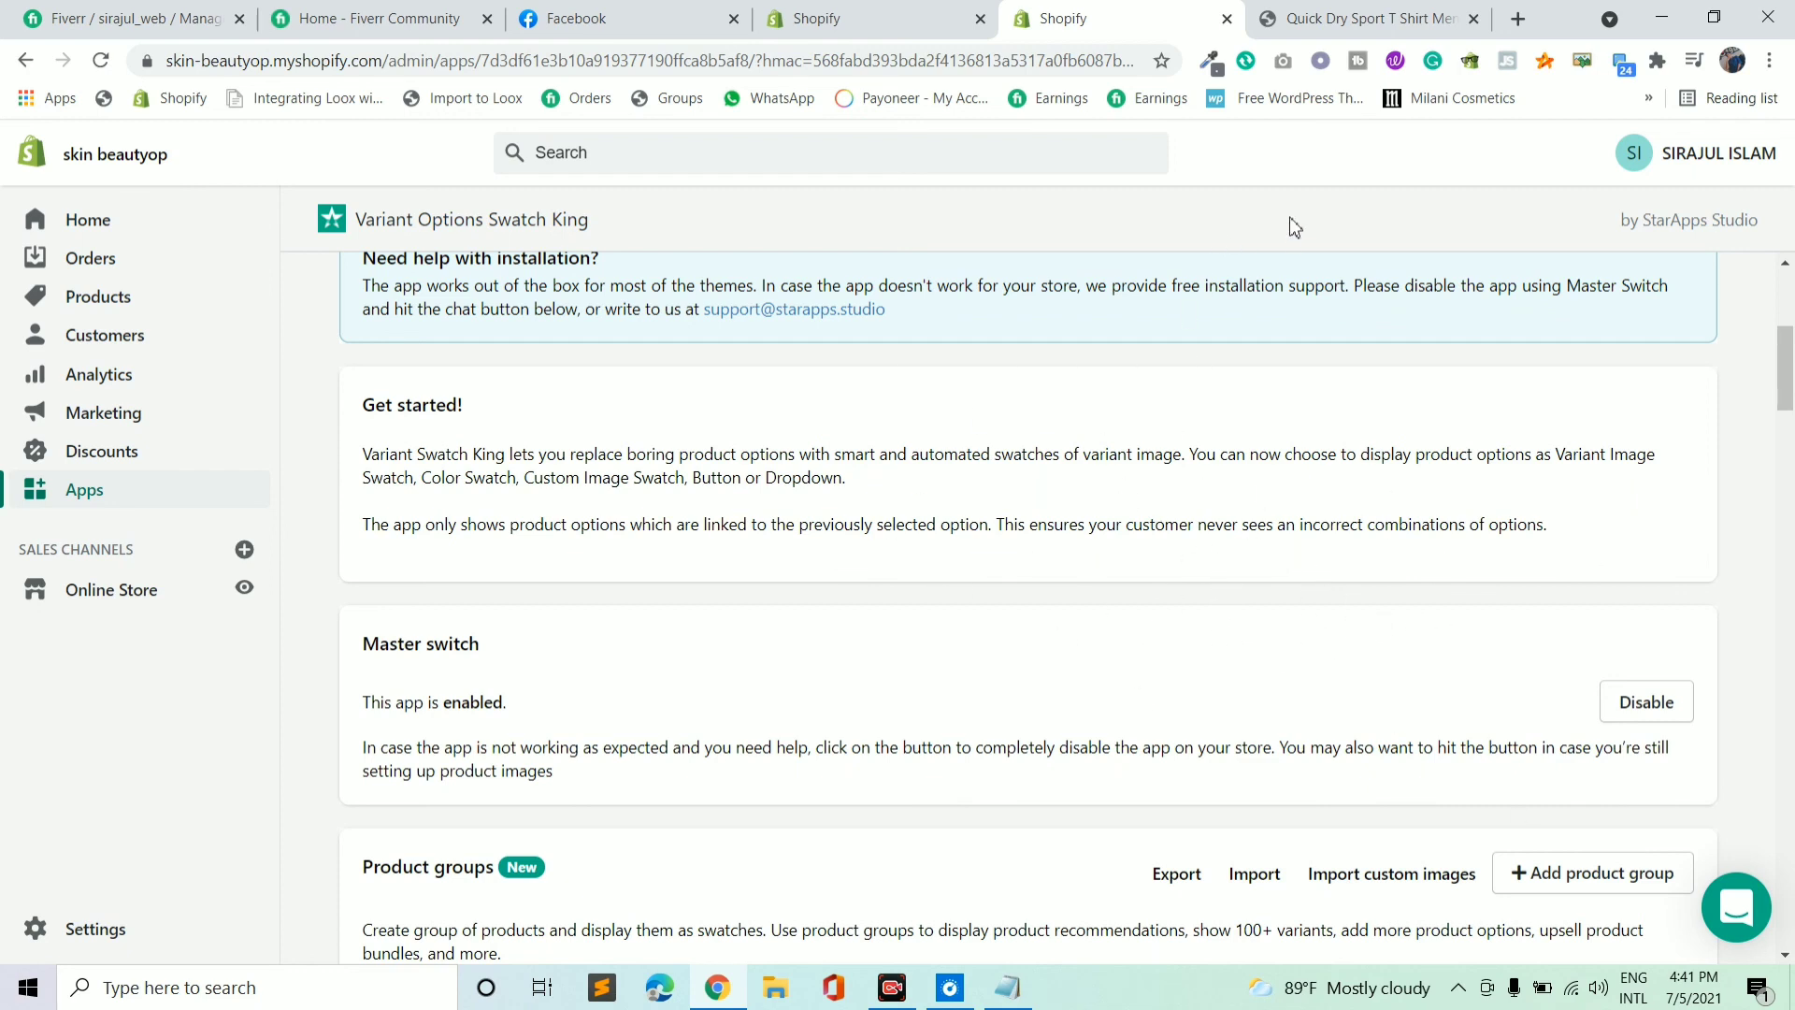
scroll(1113, 521, up, 3)
scroll(1089, 590, down, 15)
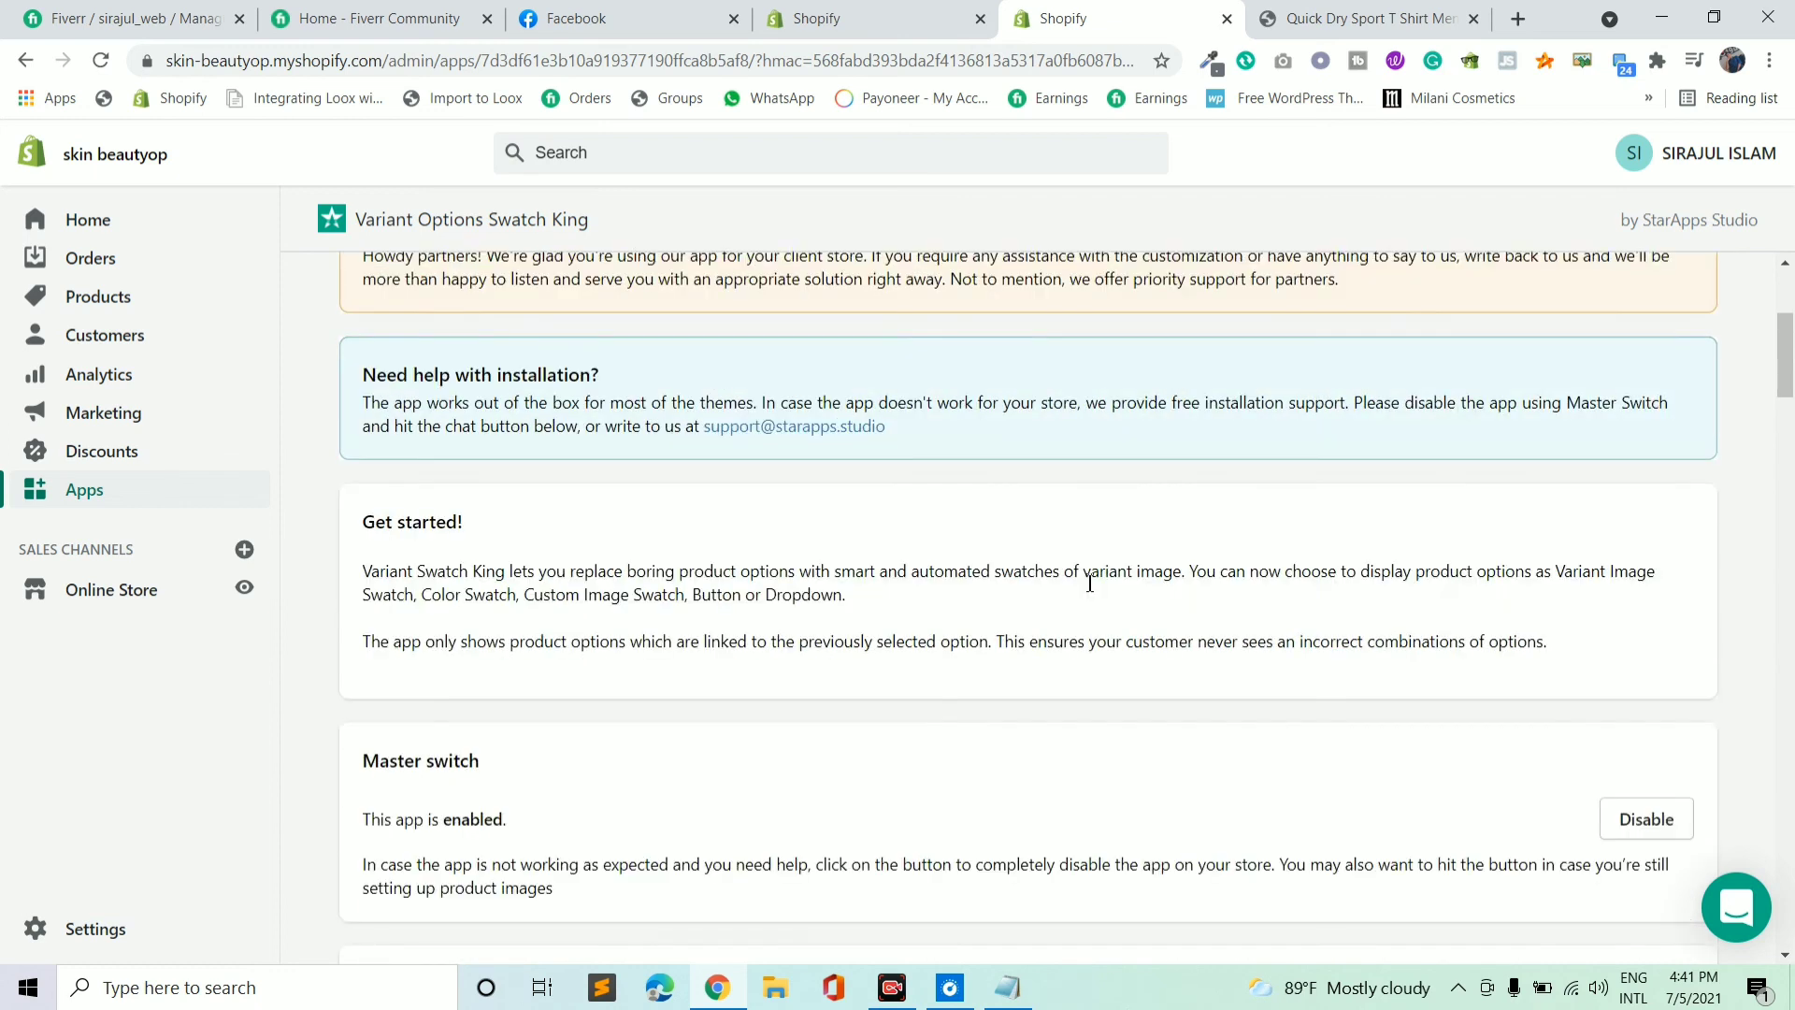
scroll(1089, 613, down, 15)
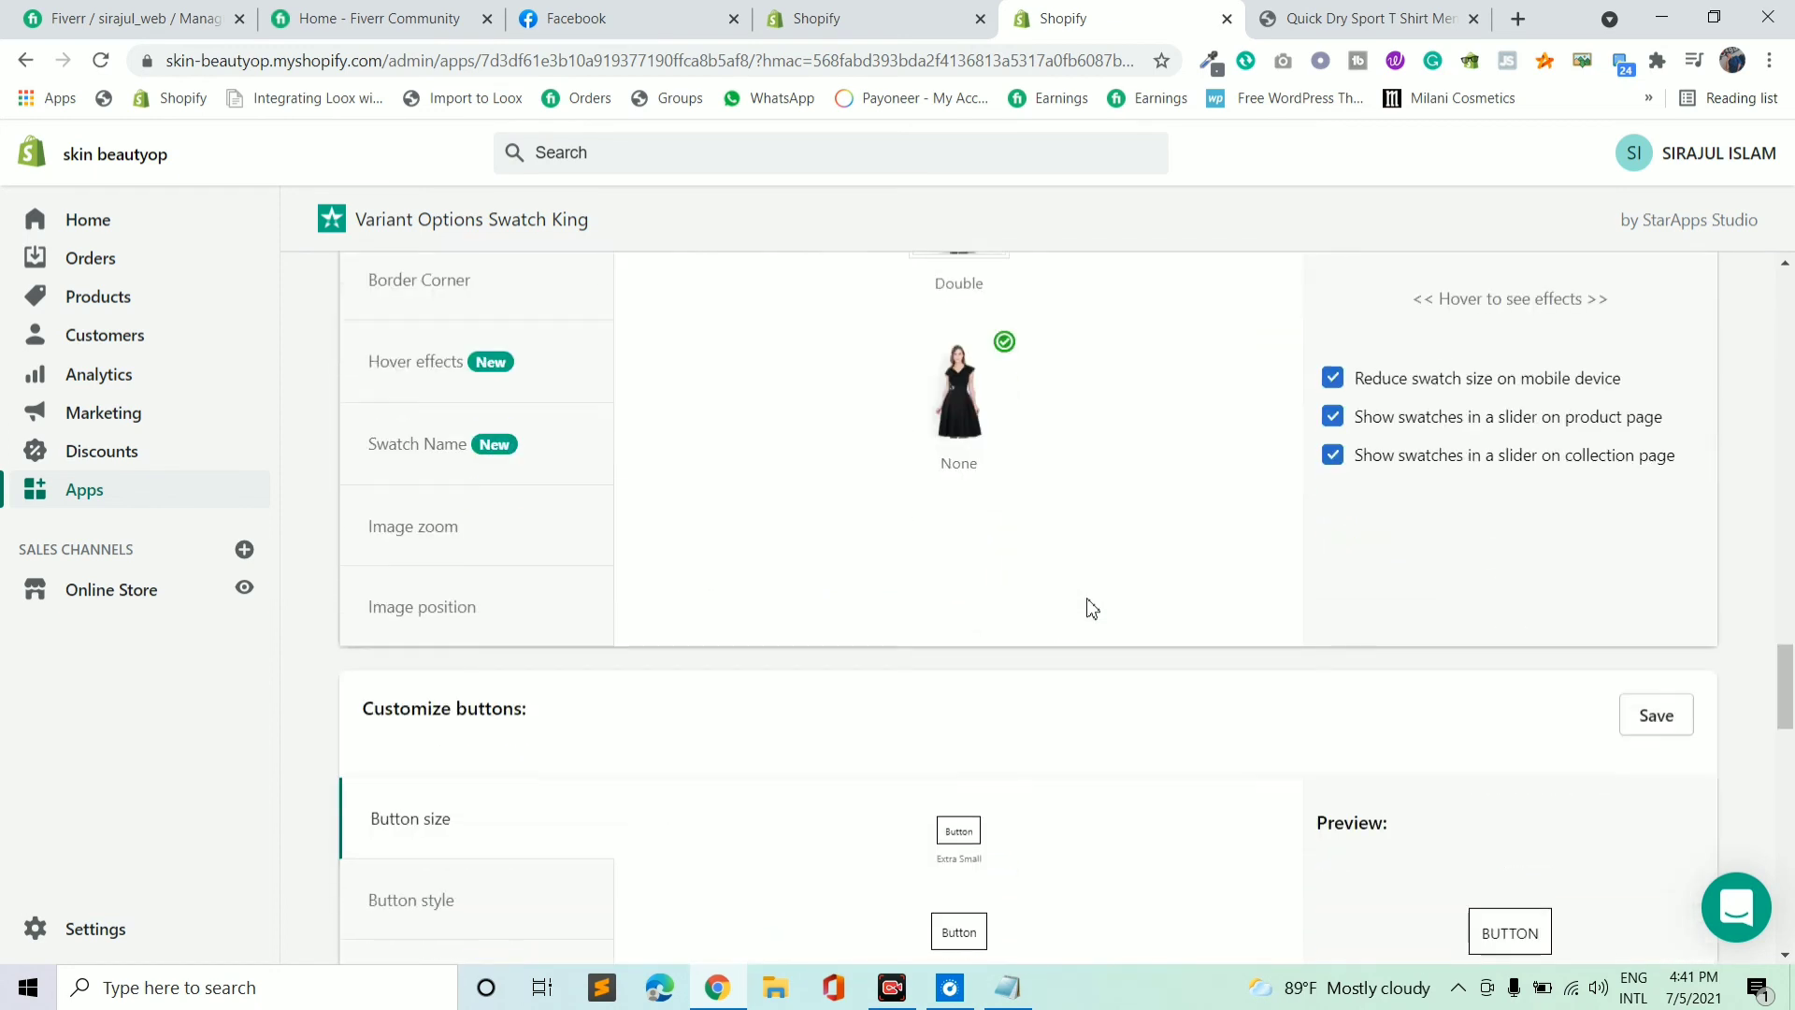
scroll(1059, 647, up, 10)
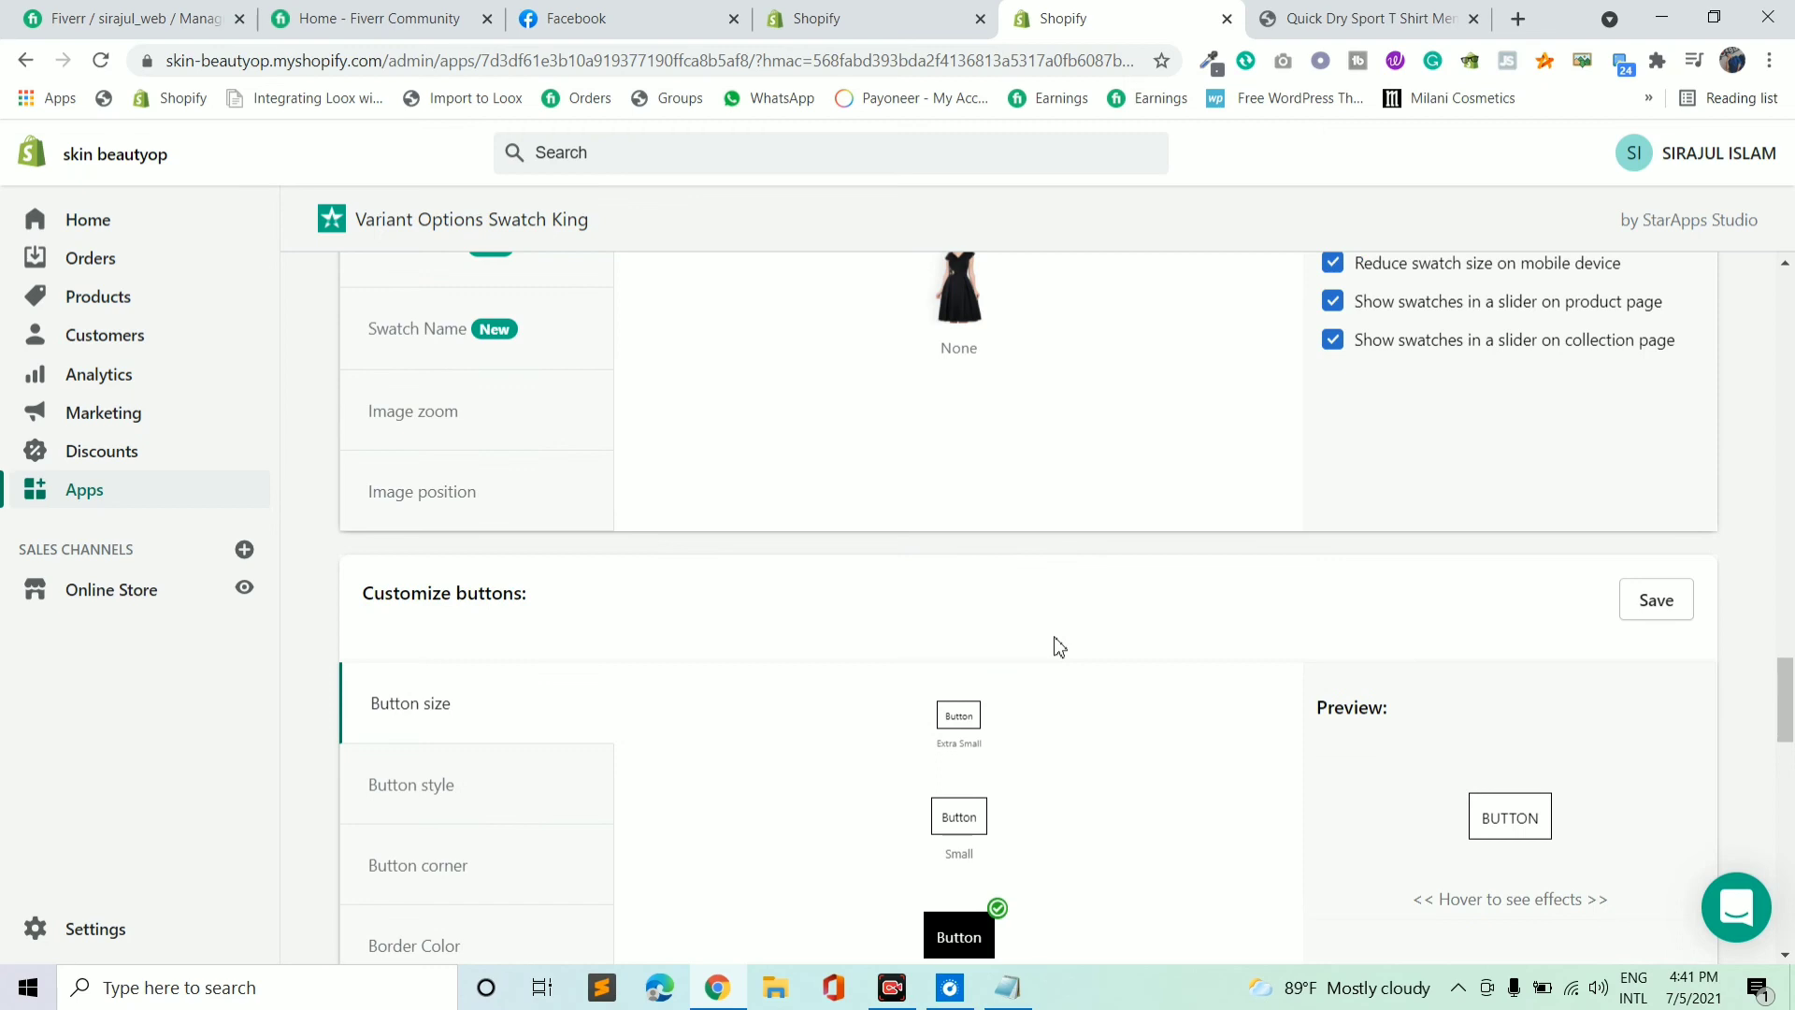